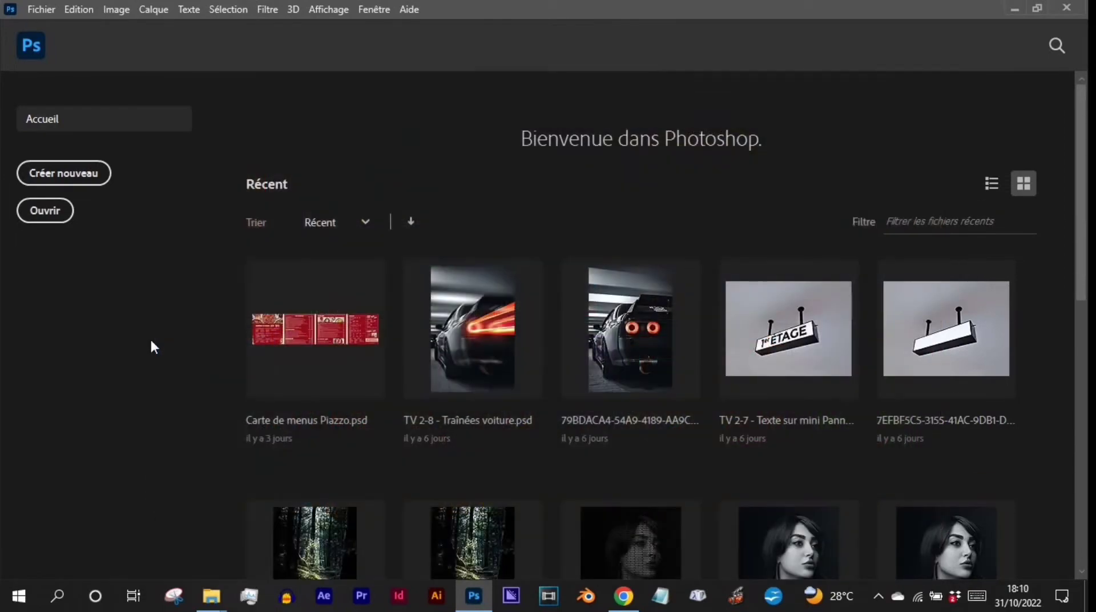
Create a 1080 x 1080 pixel RGB document at 72 pixels/inch with a white background, and clear all its guides
{"action": "left_click", "coordinate": [76, 173]}
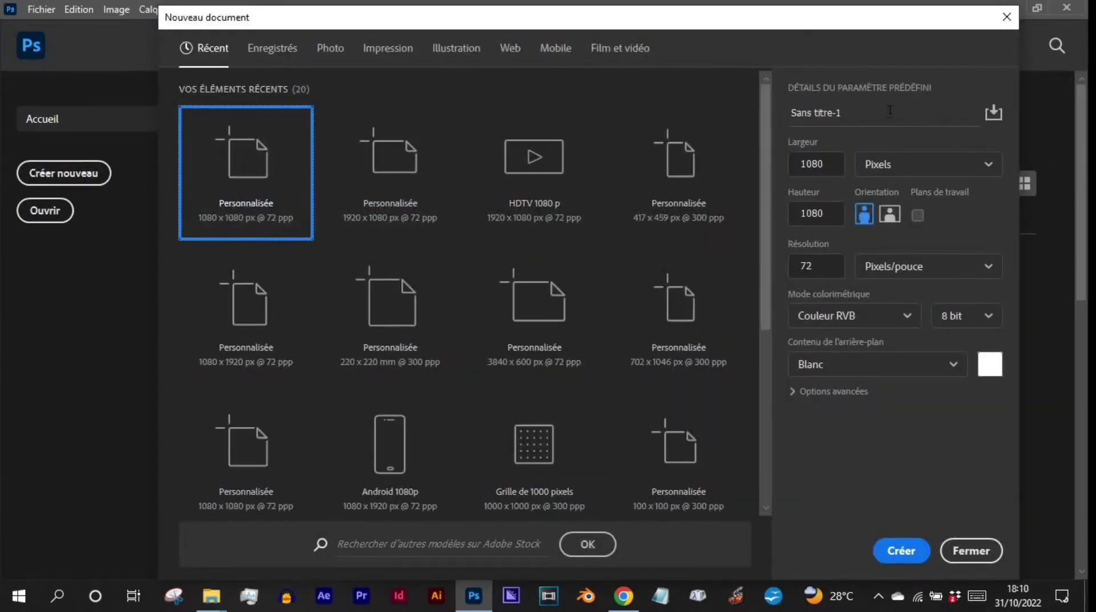
{"action": "left_click", "coordinate": [832, 161]}
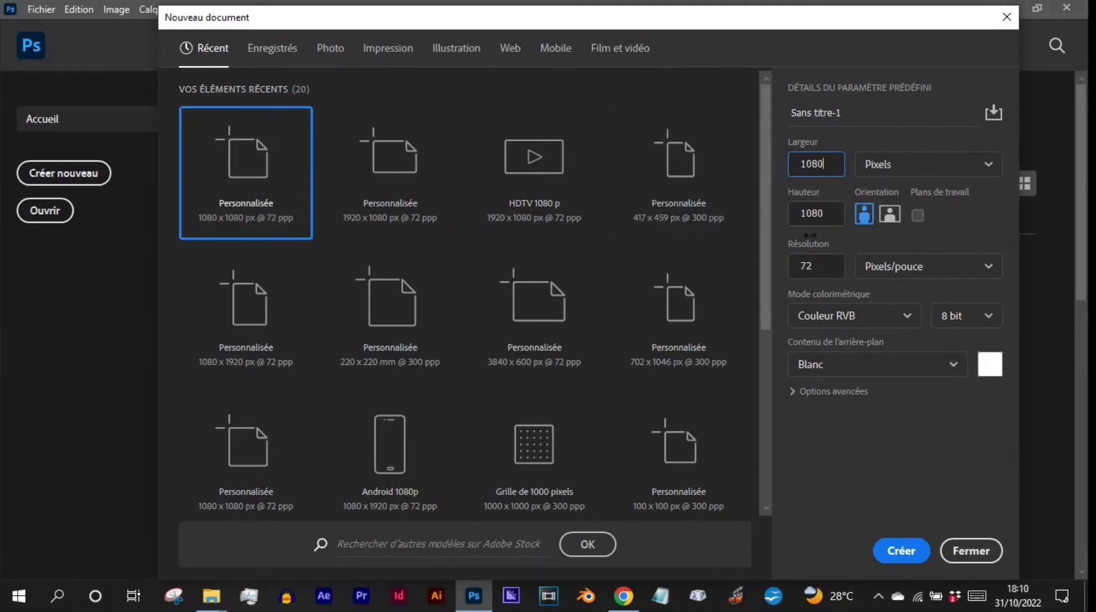
{"action": "left_click", "coordinate": [907, 552]}
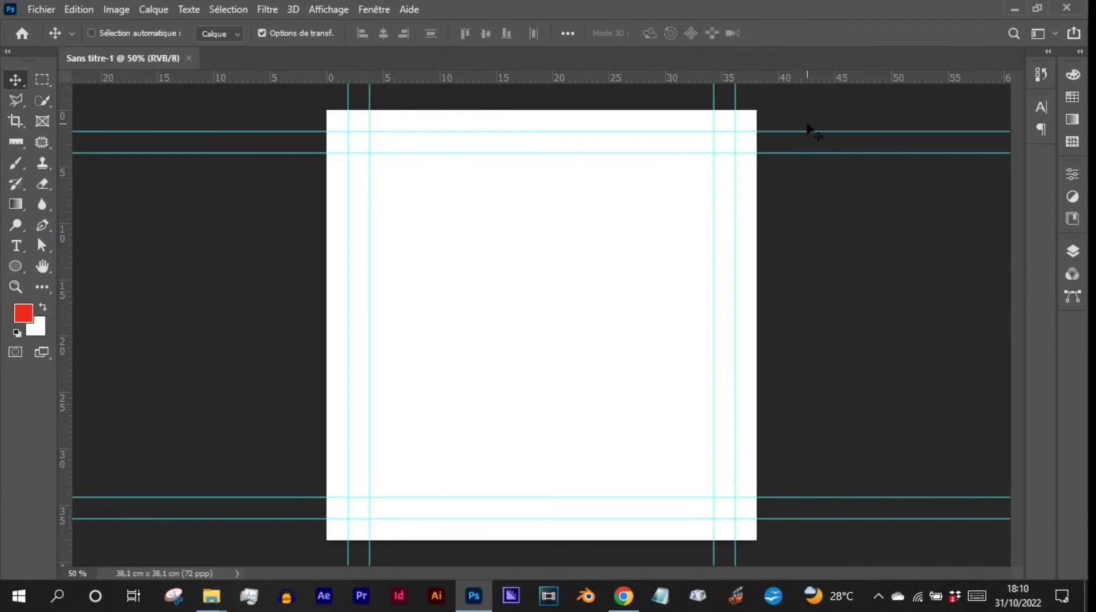
{"action": "left_click", "coordinate": [339, 11]}
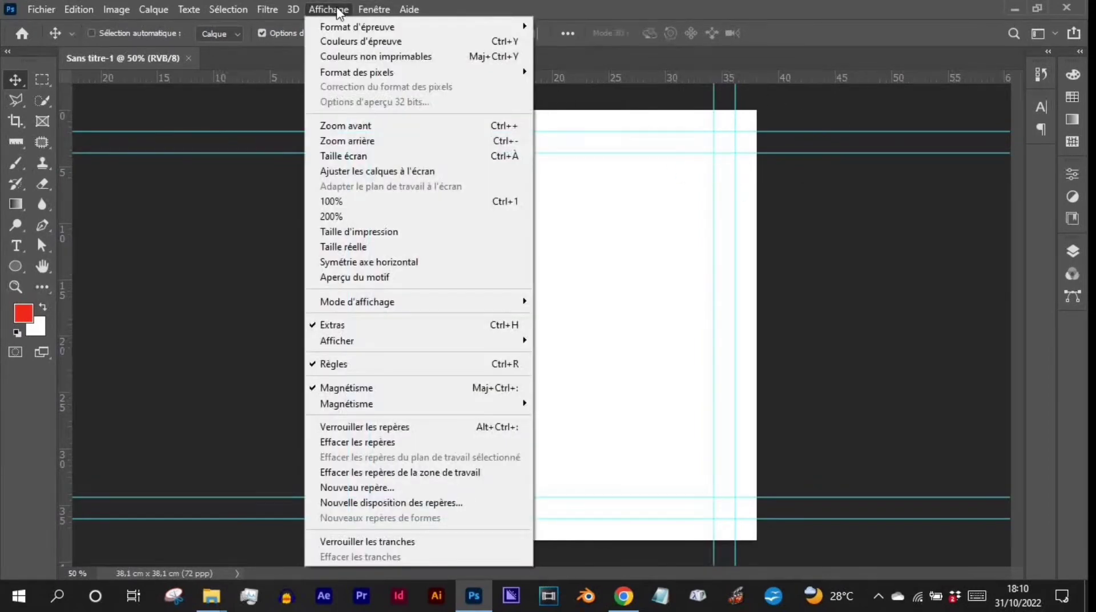
{"action": "left_click", "coordinate": [346, 443]}
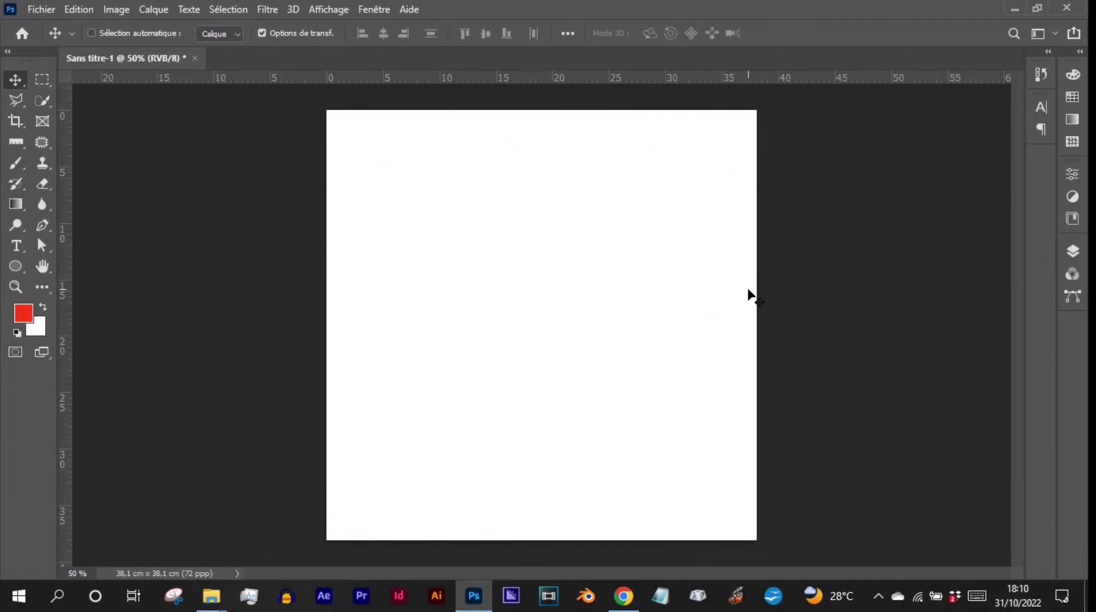
Open pexels-daniel-reche-3616956.jpg from the FOOD folder in File Explorer as a separate Photoshop document
{"action": "mouse_move", "coordinate": [211, 596]}
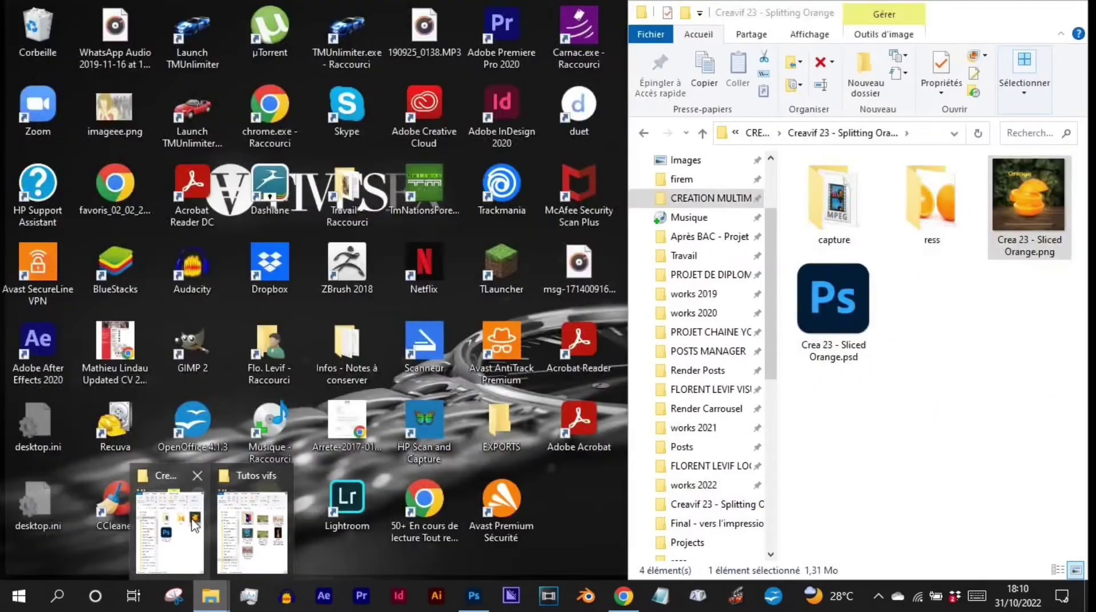
{"action": "left_click", "coordinate": [171, 528]}
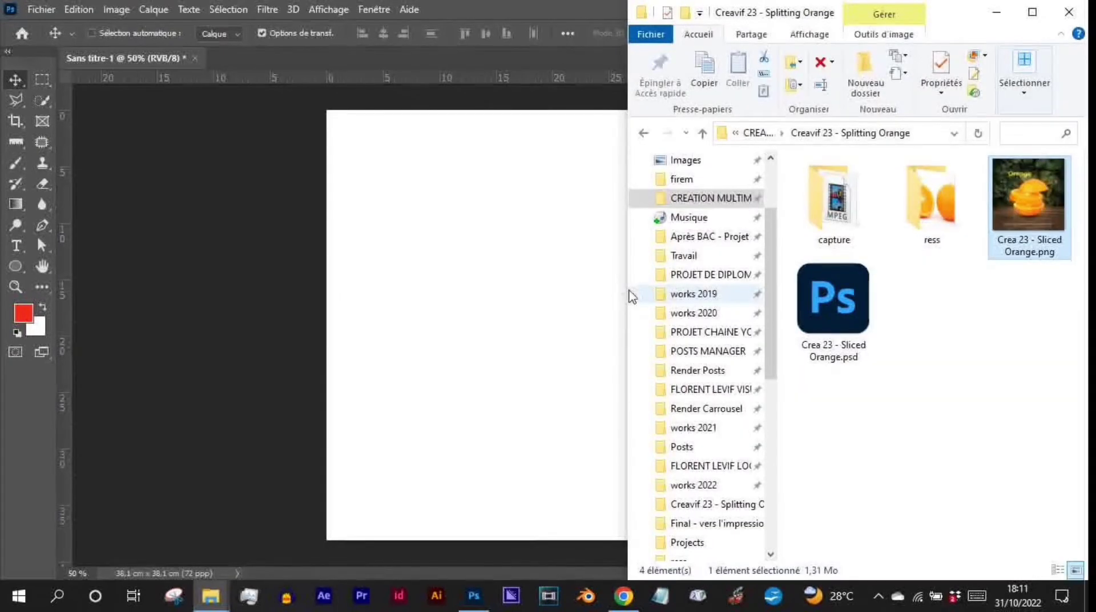
{"action": "left_click_drag", "start_coordinate": [629, 295], "coordinate": [420, 289]}
{"action": "left_click_drag", "start_coordinate": [561, 290], "coordinate": [558, 362]}
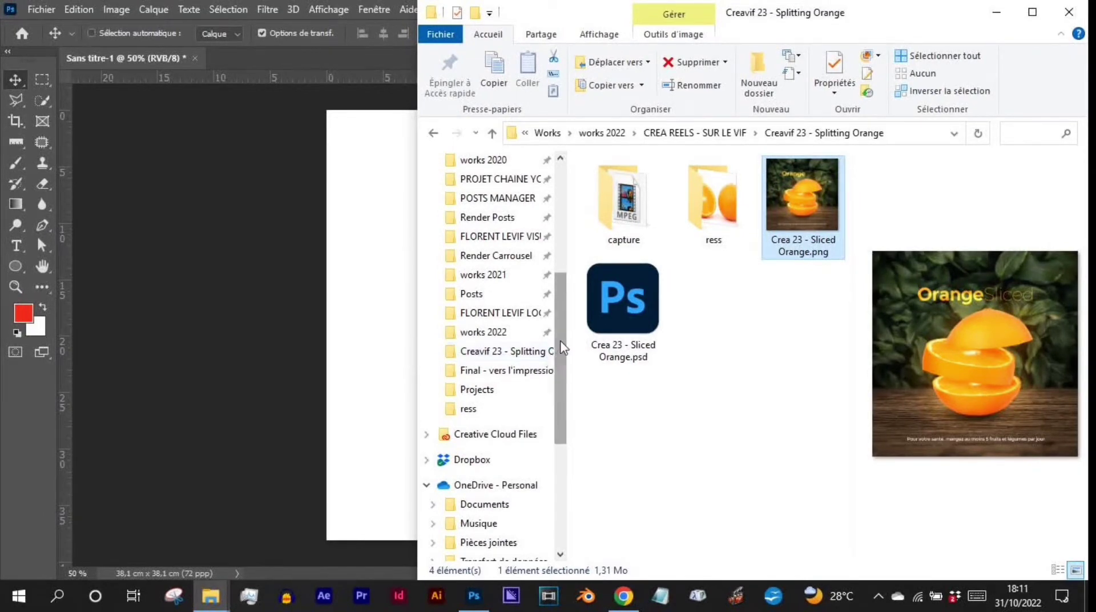
{"action": "left_click_drag", "start_coordinate": [566, 381], "coordinate": [565, 347]}
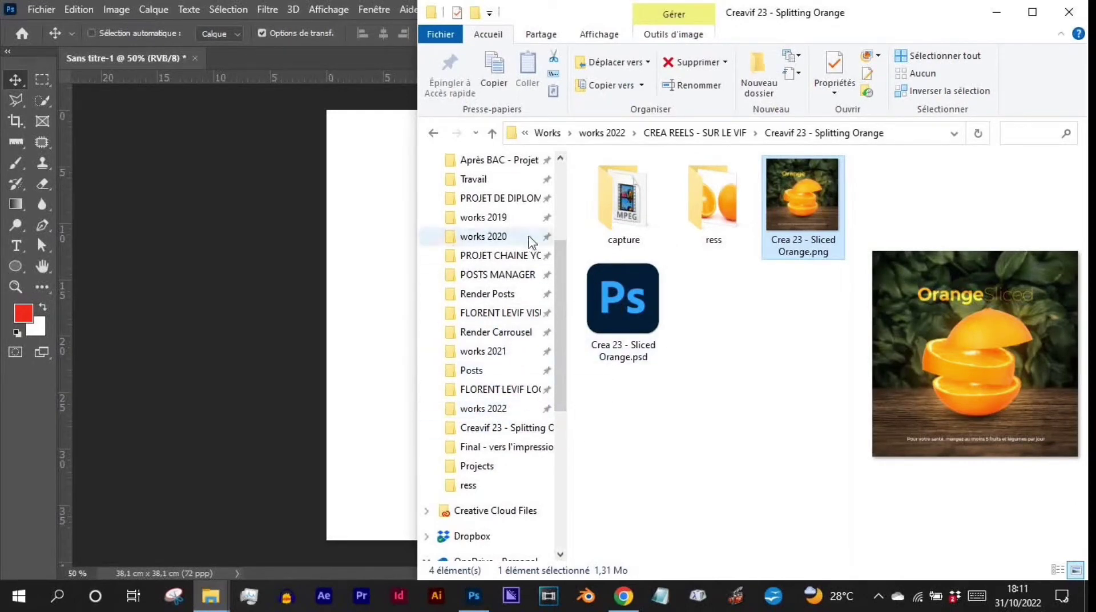
{"action": "key", "text": "alt+Left"}
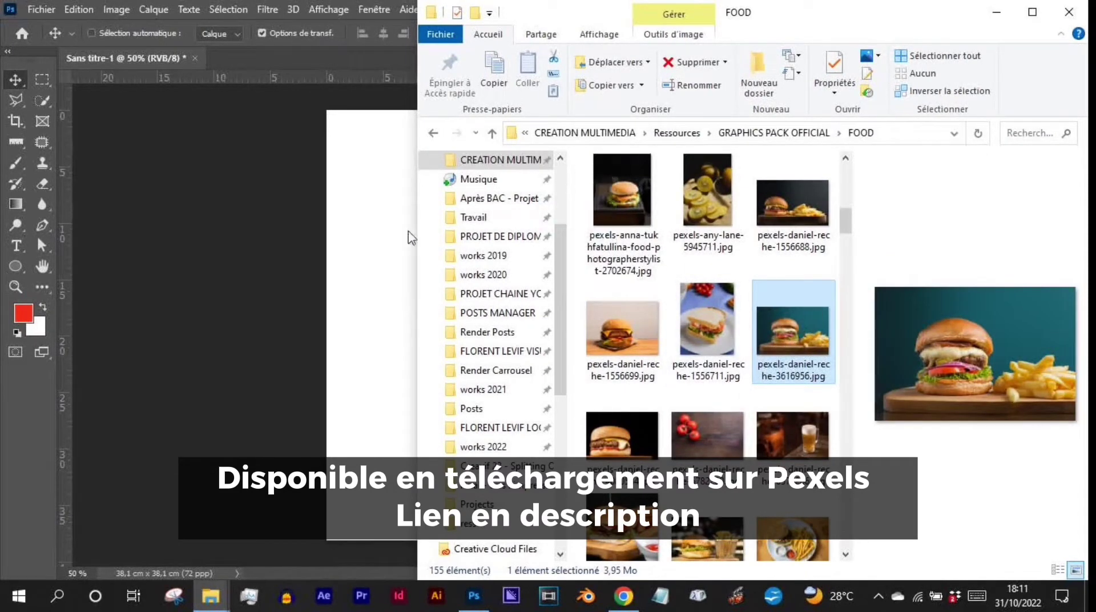
{"action": "left_click_drag", "start_coordinate": [243, 54], "coordinate": [237, 56]}
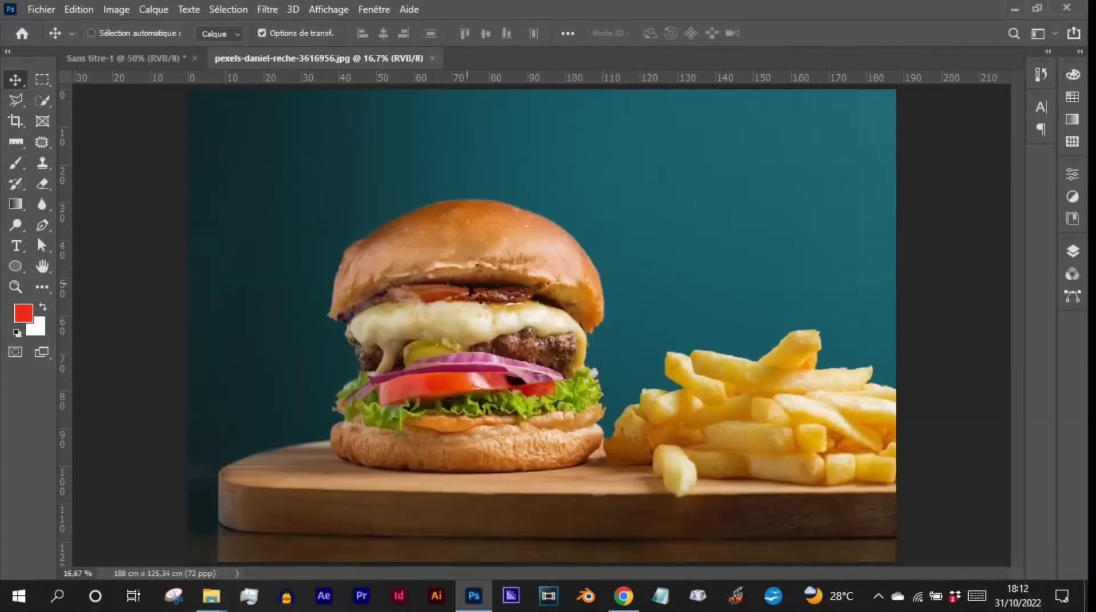
Unlock the background layer of the burger photo
{"action": "scroll", "coordinate": [474, 283], "scroll_direction": "up", "scroll_amount": 3}
{"action": "scroll", "coordinate": [474, 283], "scroll_direction": "down", "scroll_amount": 1}
{"action": "left_click", "coordinate": [1073, 252]}
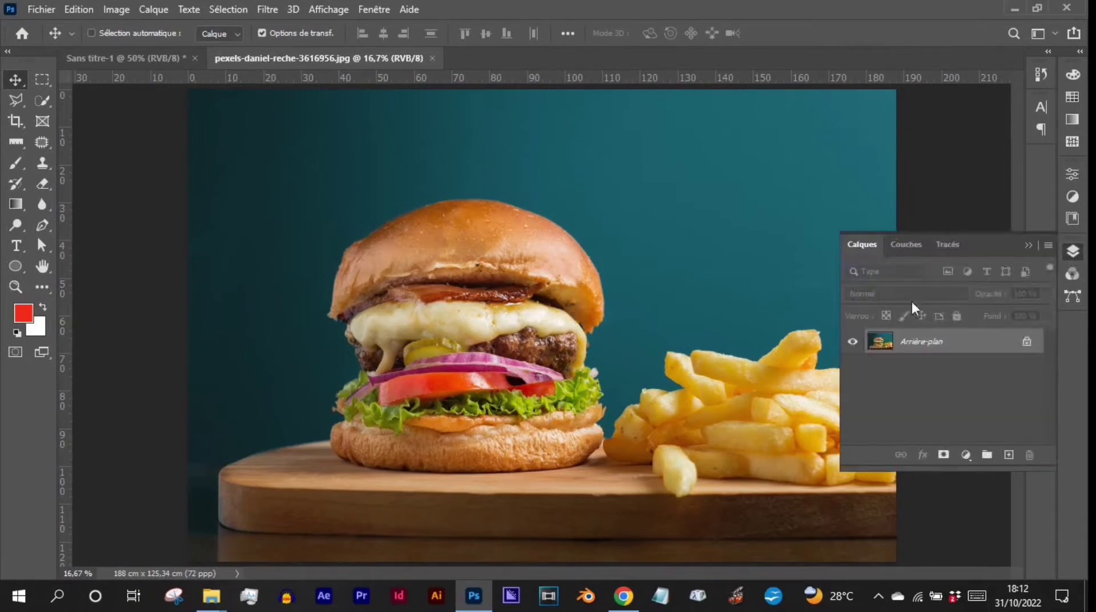
{"action": "left_click", "coordinate": [1026, 341]}
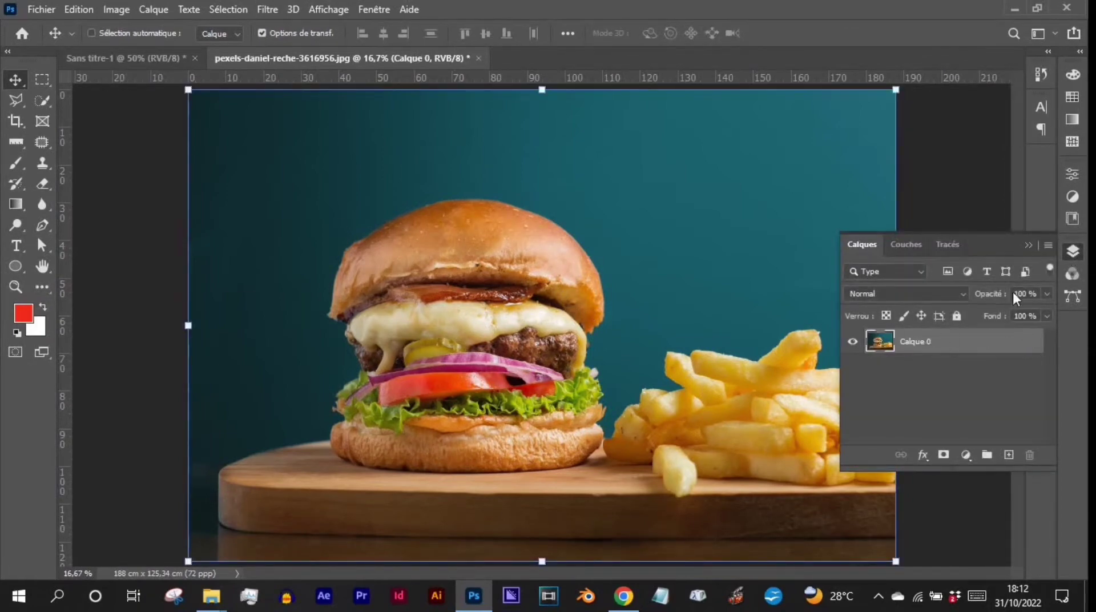
{"action": "left_click", "coordinate": [1028, 246]}
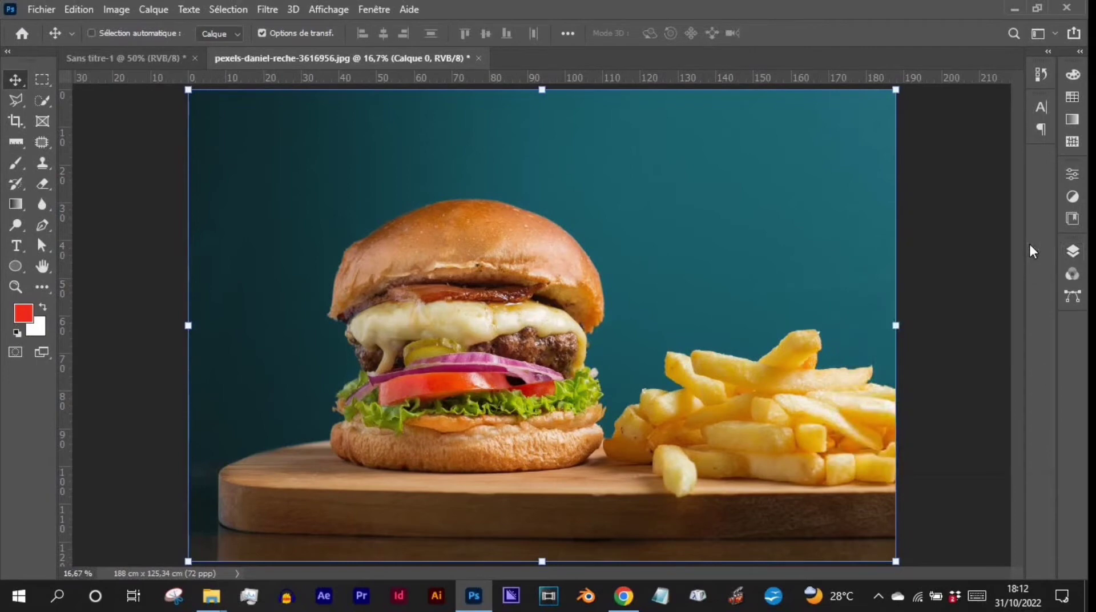
Select the whole burger with the Object Selection tool in Lasso mode, outlining it loosely
{"action": "left_click", "coordinate": [35, 102]}
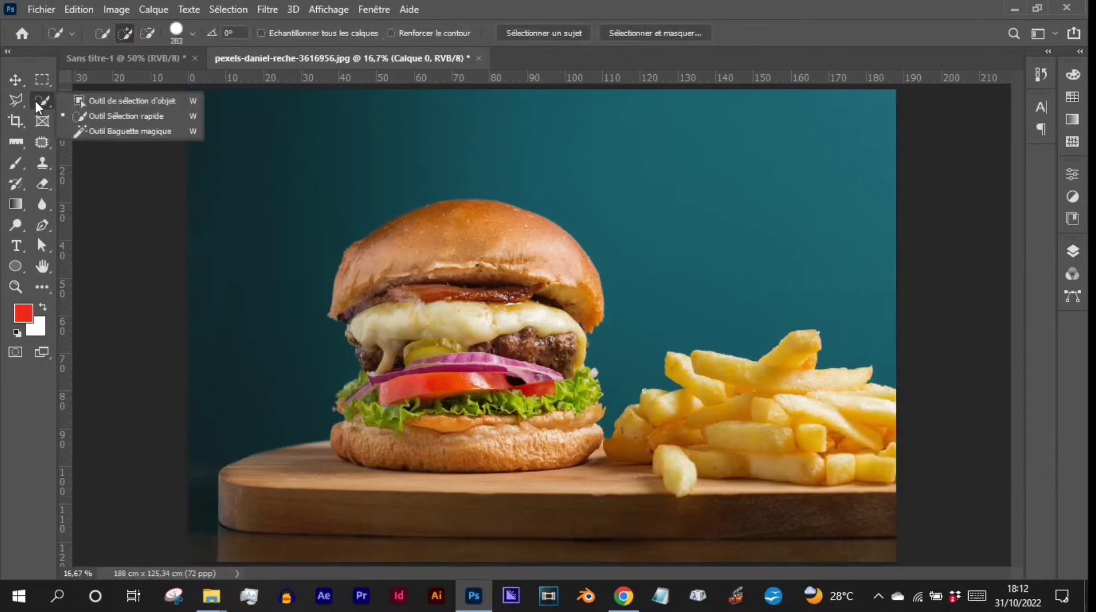
{"action": "left_click", "coordinate": [98, 101]}
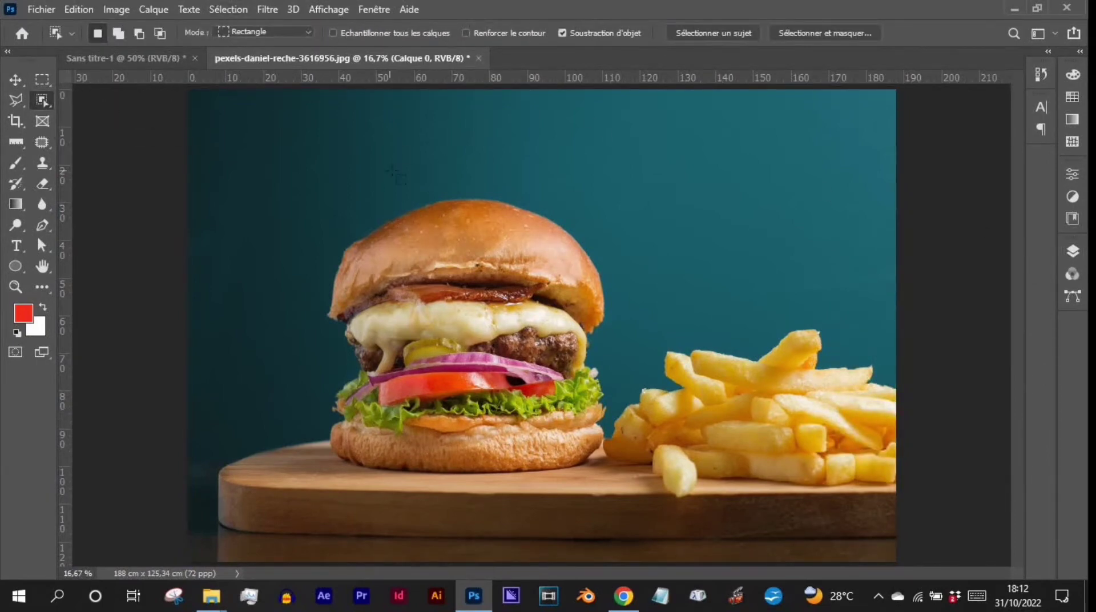
{"action": "left_click", "coordinate": [262, 32]}
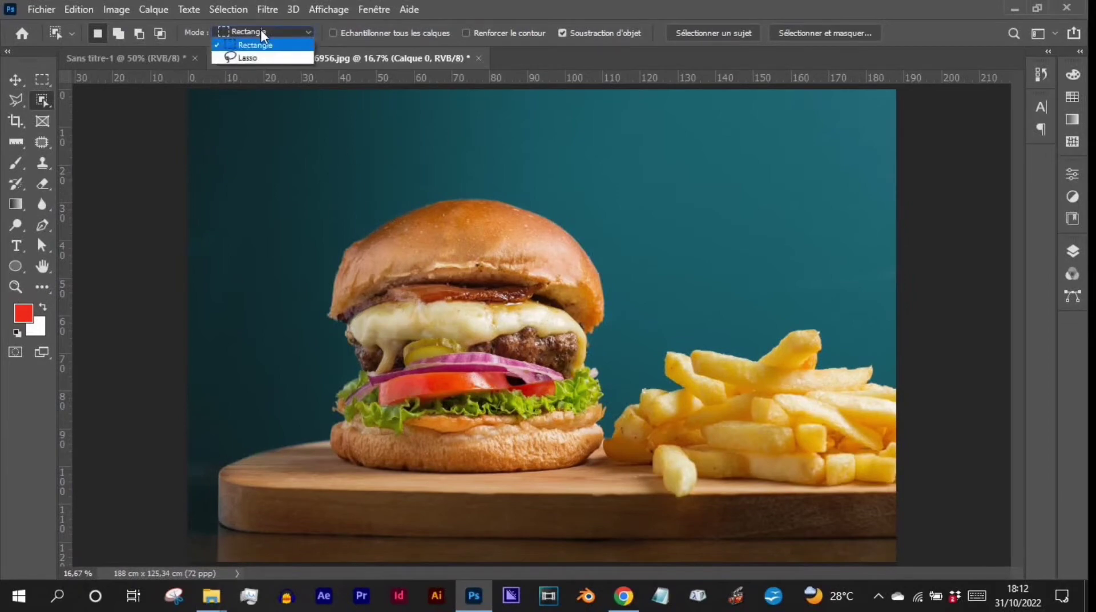
{"action": "left_click", "coordinate": [259, 57]}
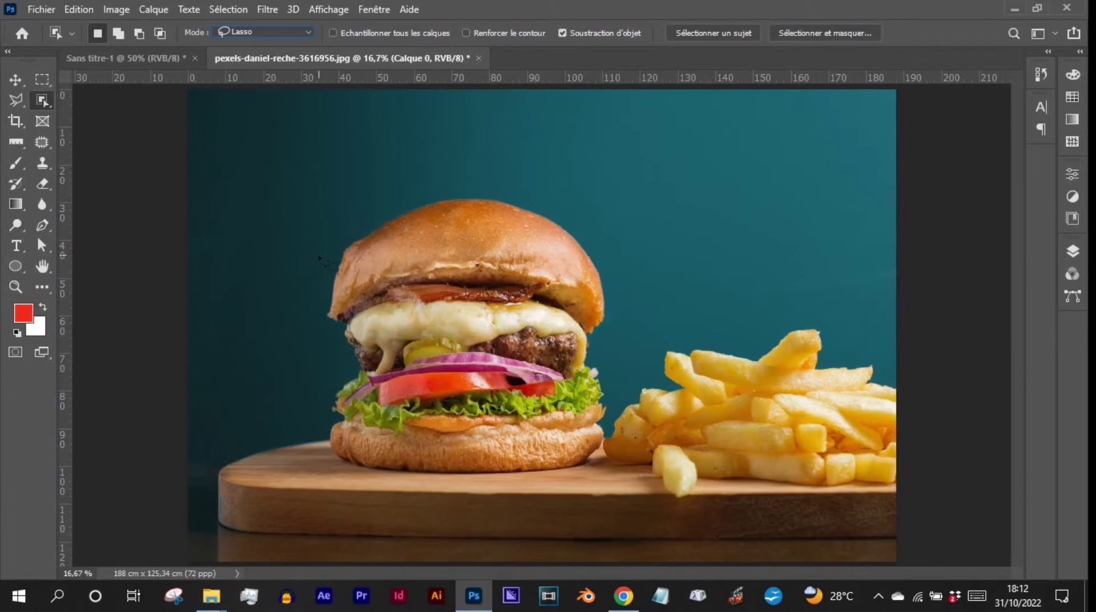
{"action": "left_click_drag", "start_coordinate": [320, 284], "coordinate": [349, 212]}
{"action": "mouse_move", "coordinate": [468, 179]}
{"action": "left_mouse_down"}
{"action": "mouse_move", "coordinate": [548, 193]}
{"action": "mouse_move", "coordinate": [592, 227]}
{"action": "mouse_move", "coordinate": [620, 260]}
{"action": "mouse_move", "coordinate": [624, 334]}
{"action": "left_mouse_up"}
{"action": "mouse_move", "coordinate": [614, 393]}
{"action": "left_mouse_down"}
{"action": "mouse_move", "coordinate": [608, 461]}
{"action": "mouse_move", "coordinate": [565, 486]}
{"action": "mouse_move", "coordinate": [423, 491]}
{"action": "mouse_move", "coordinate": [318, 470]}
{"action": "mouse_move", "coordinate": [304, 381]}
{"action": "left_mouse_up"}
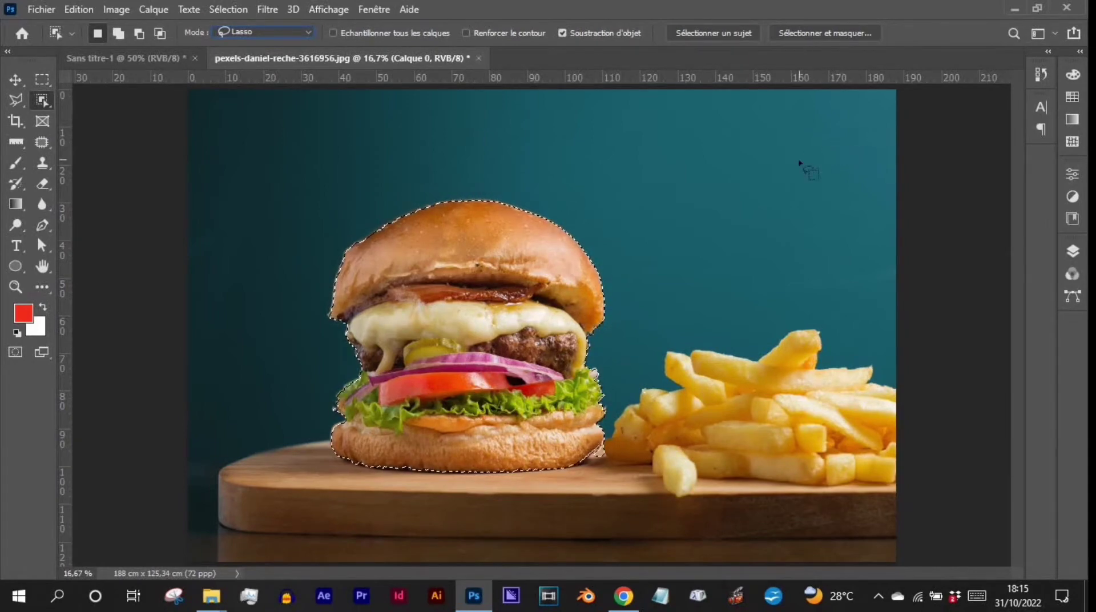
Switch the burger selection to Quick Mask mode and inspect the bottom bun's edge beside the fries
{"action": "left_click", "coordinate": [15, 351]}
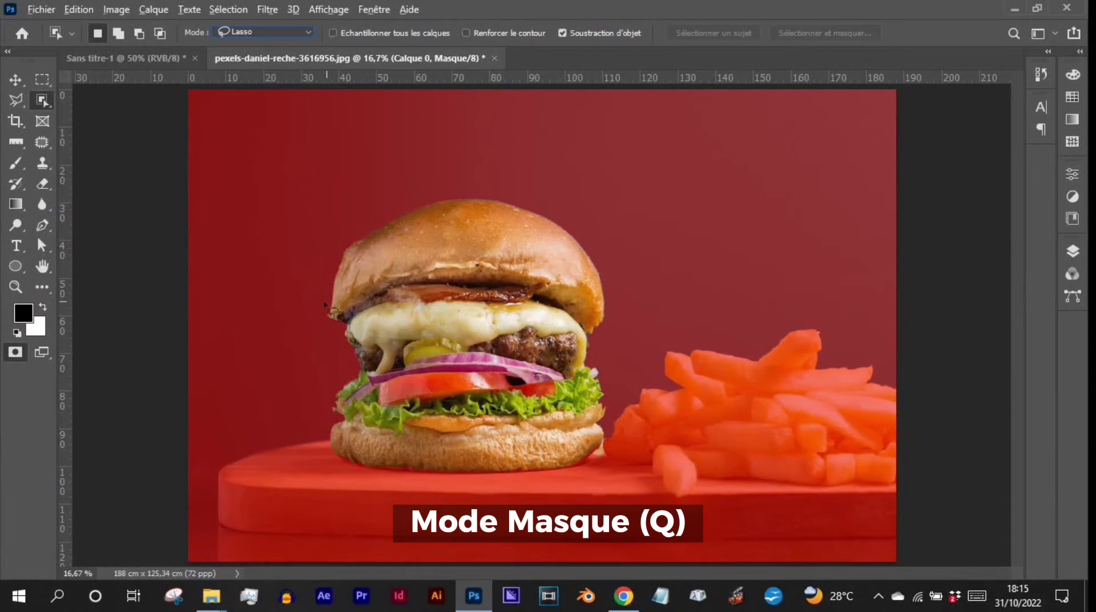
{"action": "left_click", "coordinate": [16, 79]}
{"action": "scroll", "coordinate": [514, 377], "scroll_direction": "up", "scroll_amount": 5}
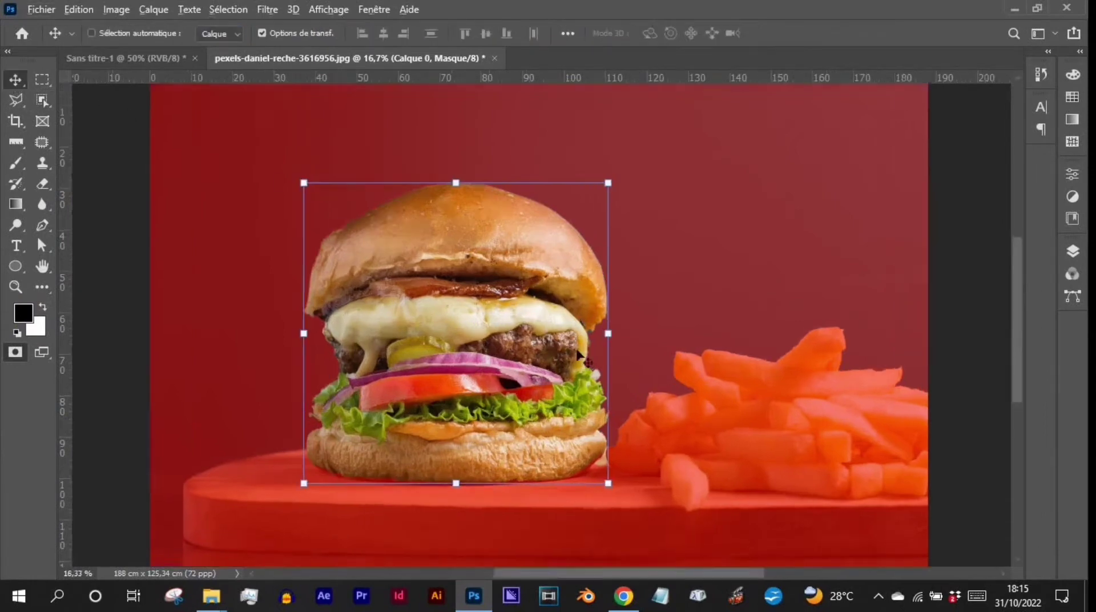
{"action": "scroll", "coordinate": [512, 376], "scroll_direction": "up", "scroll_amount": 6}
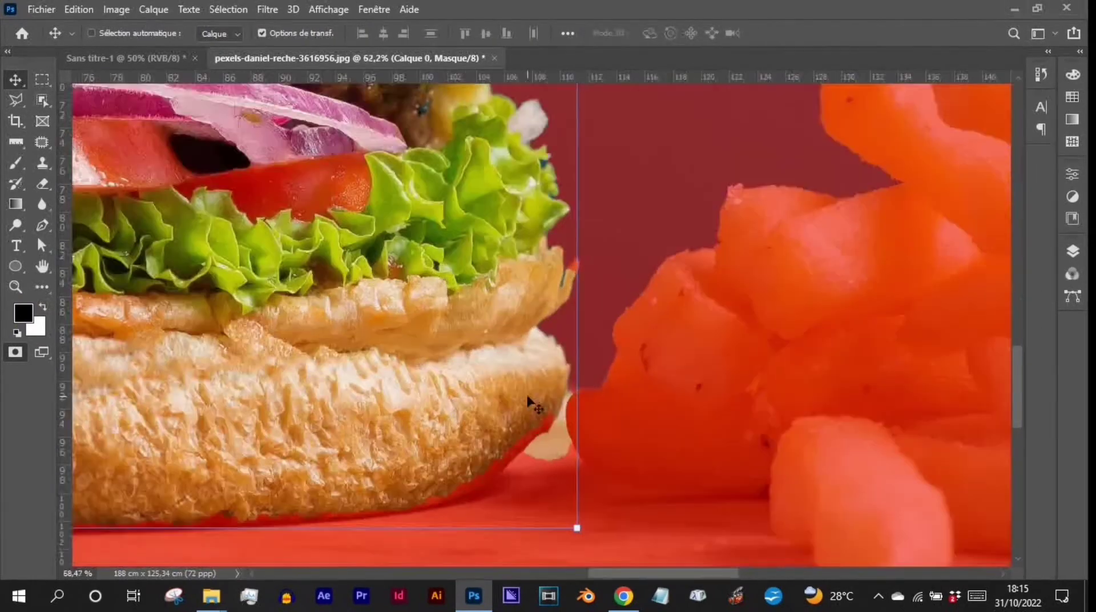
{"action": "scroll", "coordinate": [457, 263], "scroll_direction": "up", "scroll_amount": 4}
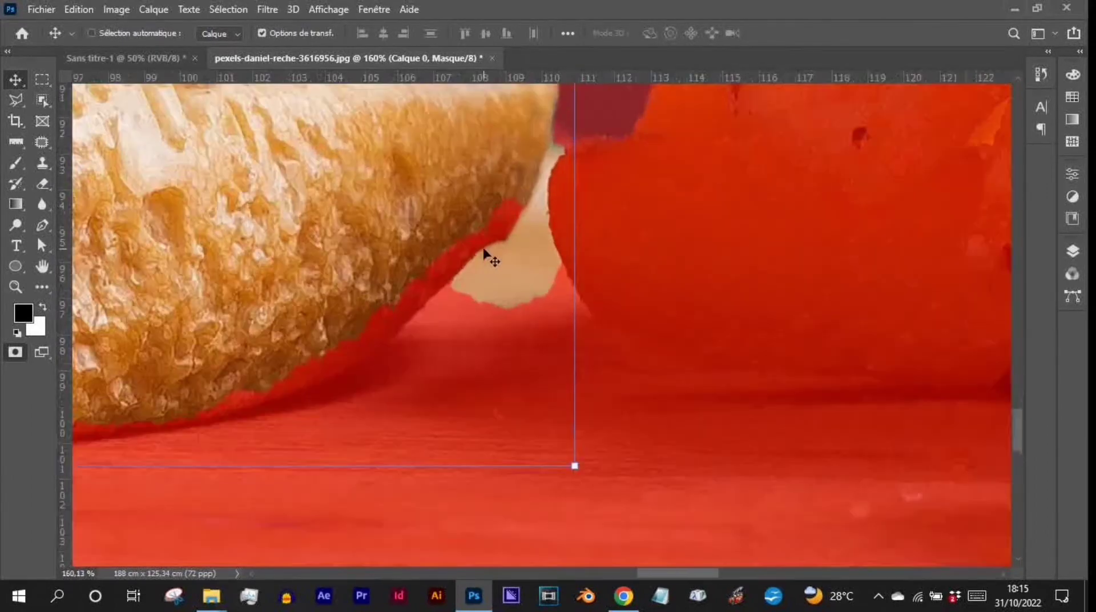
Set up the Brush tool with a size of 29 px and a hardness of 100%
{"action": "left_click", "coordinate": [16, 164]}
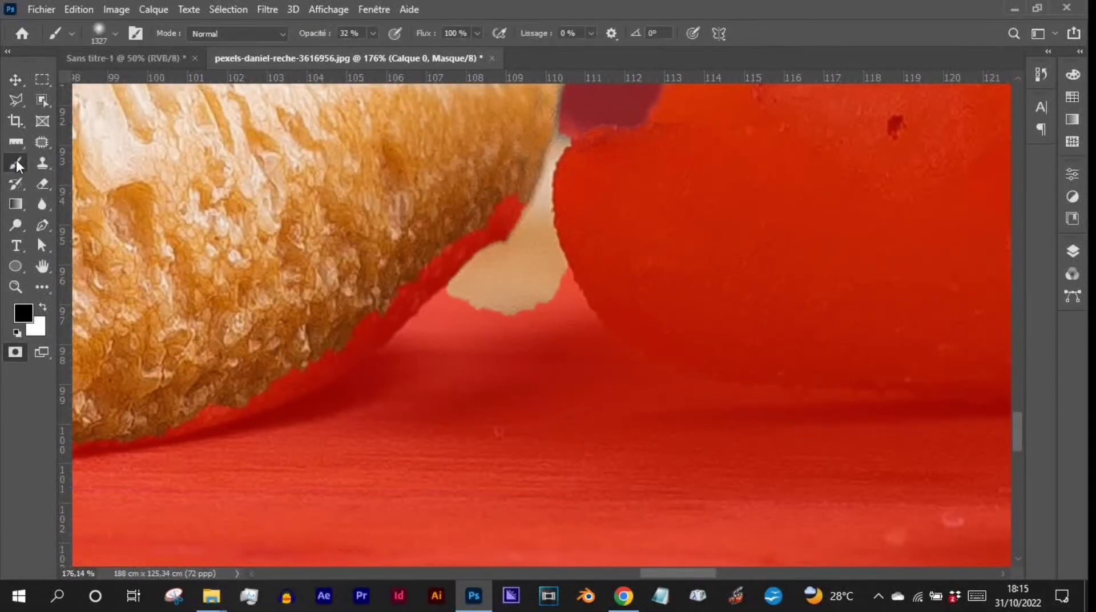
{"action": "left_click", "coordinate": [116, 34]}
{"action": "left_click_drag", "start_coordinate": [139, 76], "coordinate": [116, 64]}
{"action": "key", "text": "Return"}
{"action": "left_click", "coordinate": [114, 33]}
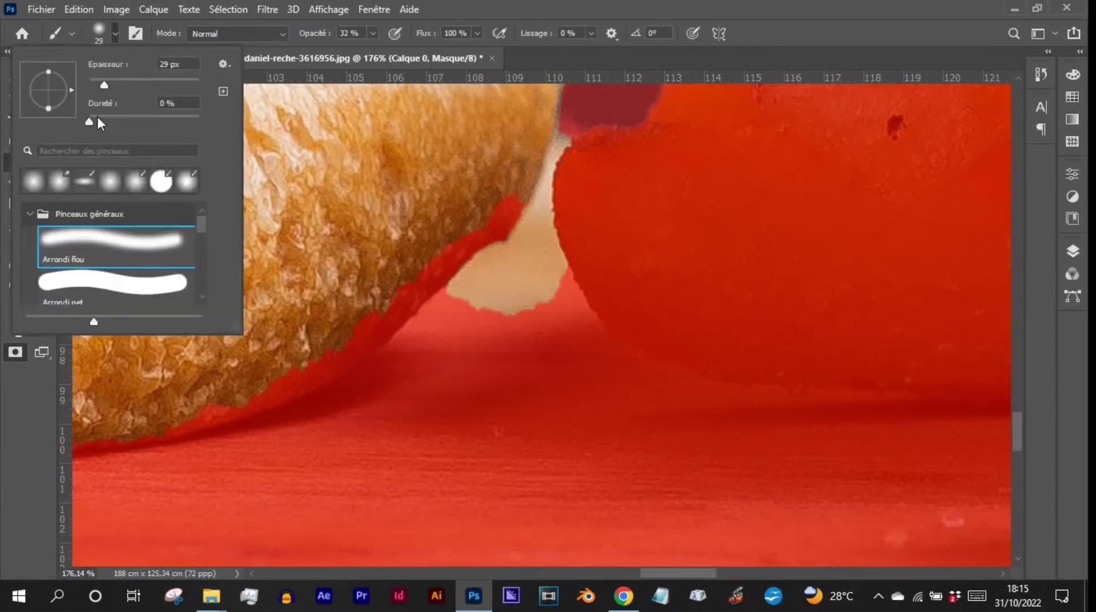
{"action": "left_click_drag", "start_coordinate": [91, 120], "coordinate": [206, 115]}
{"action": "key", "text": "Return"}
Raise the brush opacity to 100% and mask out the leftover board area between the bottom bun and the fries with black
{"action": "scroll", "coordinate": [545, 262], "scroll_direction": "up", "scroll_amount": 5}
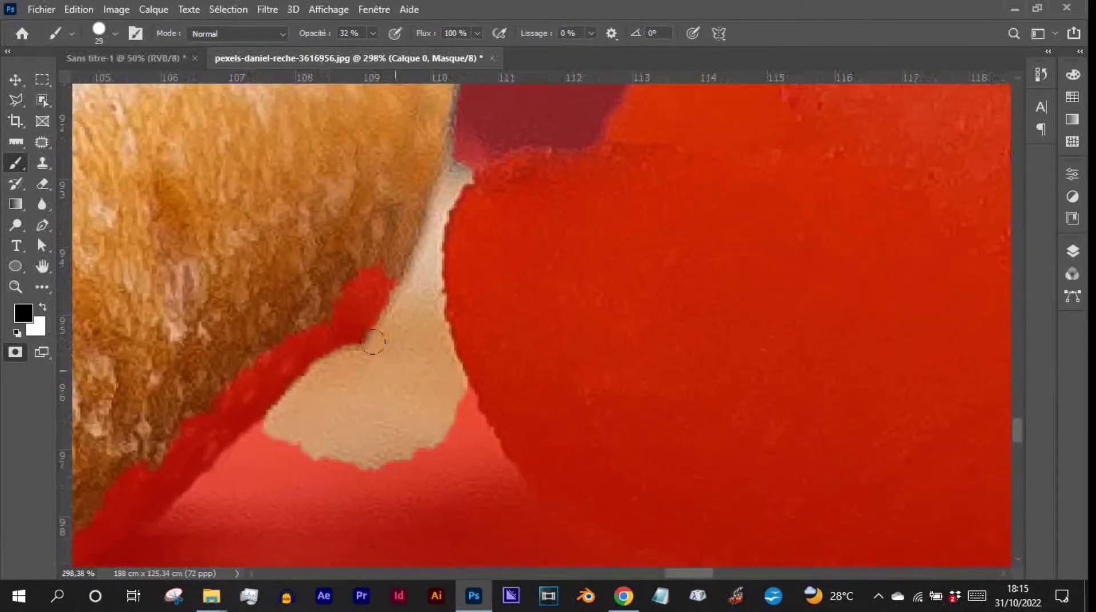
{"action": "left_click_drag", "start_coordinate": [311, 442], "coordinate": [295, 412]}
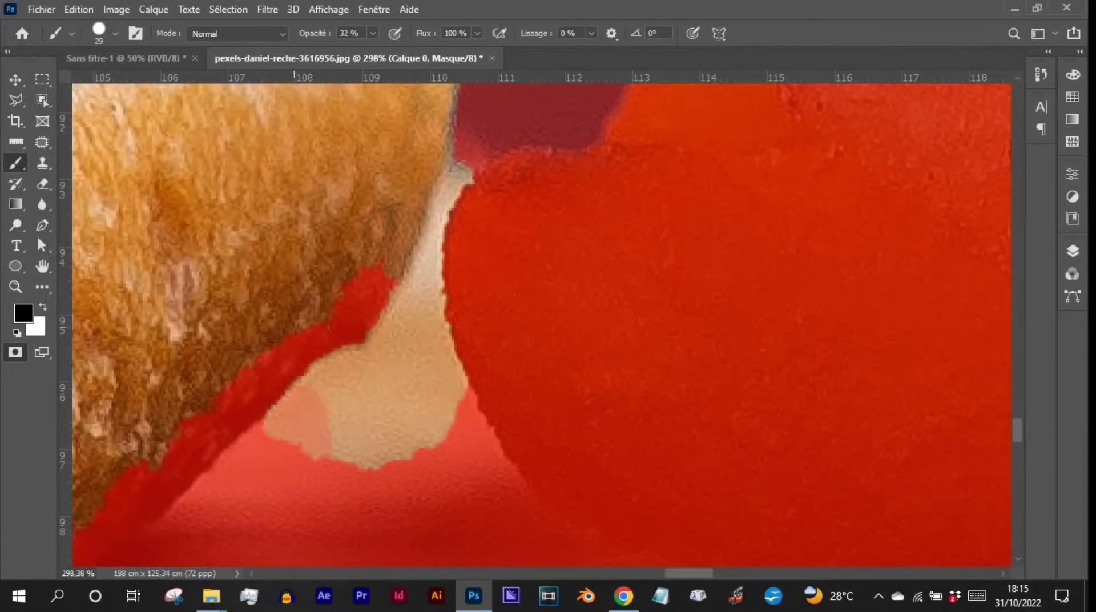
{"action": "left_click_drag", "start_coordinate": [311, 37], "coordinate": [383, 37]}
{"action": "mouse_move", "coordinate": [304, 418]}
{"action": "left_mouse_down"}
{"action": "mouse_move", "coordinate": [329, 435]}
{"action": "mouse_move", "coordinate": [367, 416]}
{"action": "mouse_move", "coordinate": [423, 337]}
{"action": "mouse_move", "coordinate": [400, 300]}
{"action": "mouse_move", "coordinate": [465, 146]}
{"action": "left_mouse_up"}
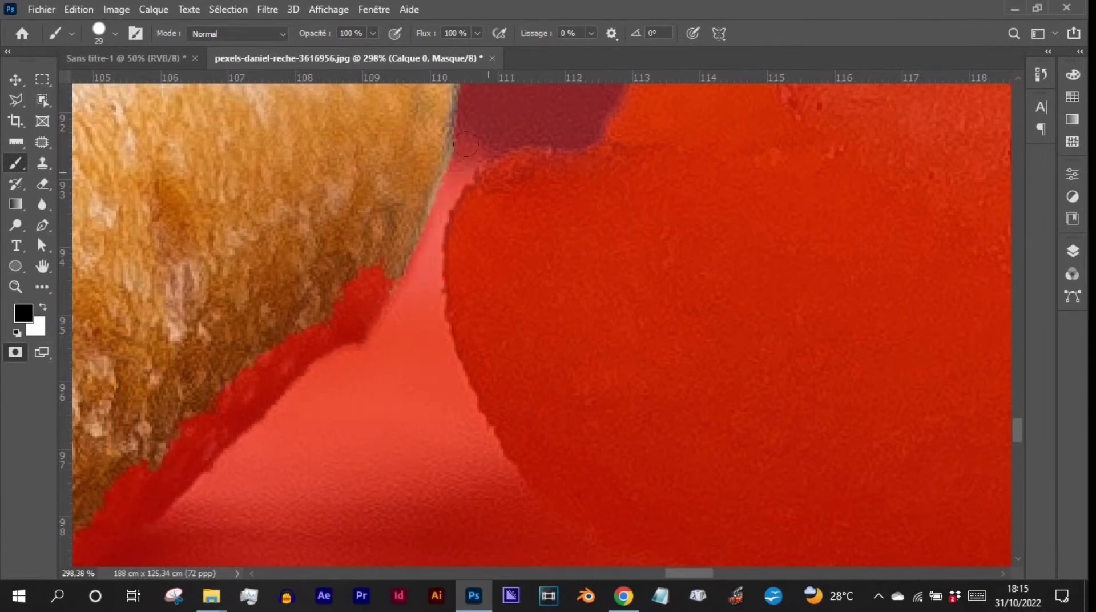
Paint the bottom bun's missing lower edge back into the selection with white, using a 30 px brush
{"action": "left_click_drag", "start_coordinate": [412, 285], "coordinate": [463, 318]}
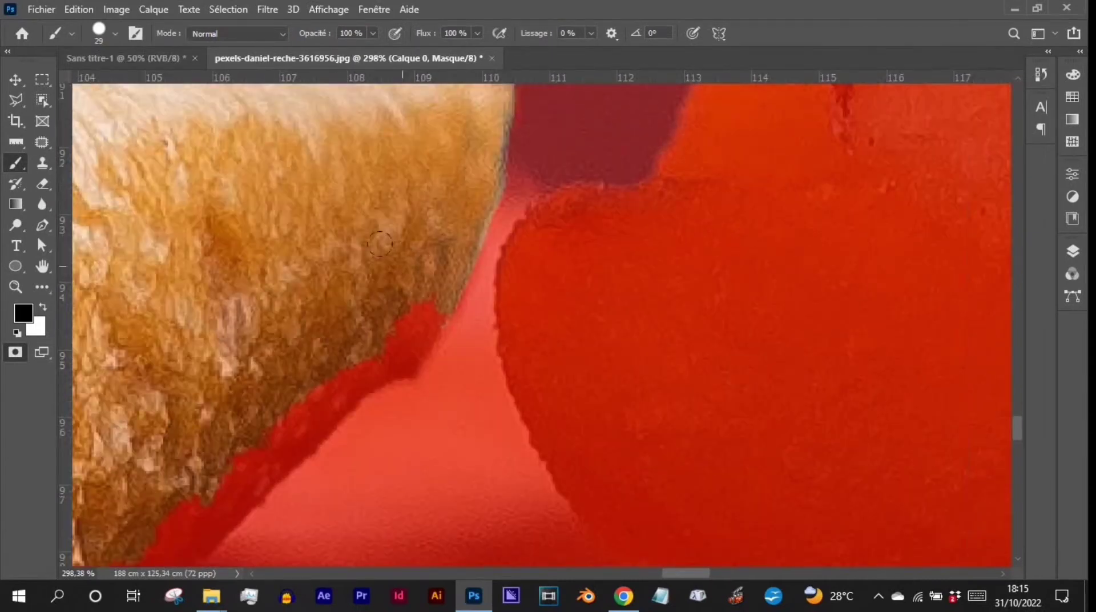
{"action": "key", "text": "x"}
{"action": "left_click_drag", "start_coordinate": [387, 287], "coordinate": [410, 233]}
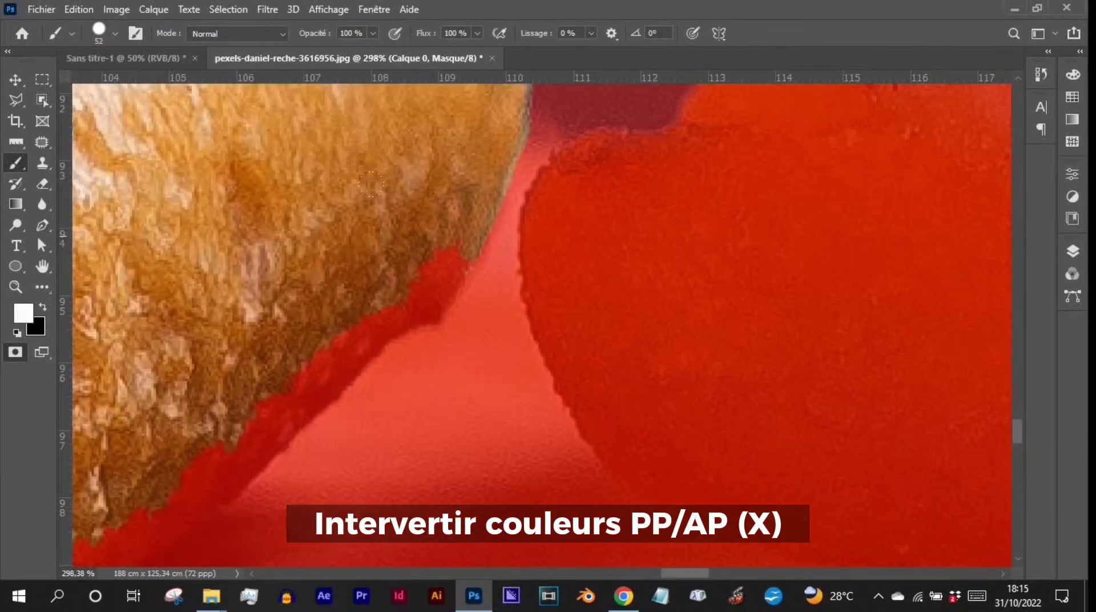
{"action": "right_click", "coordinate": [431, 237], "text": "alt"}
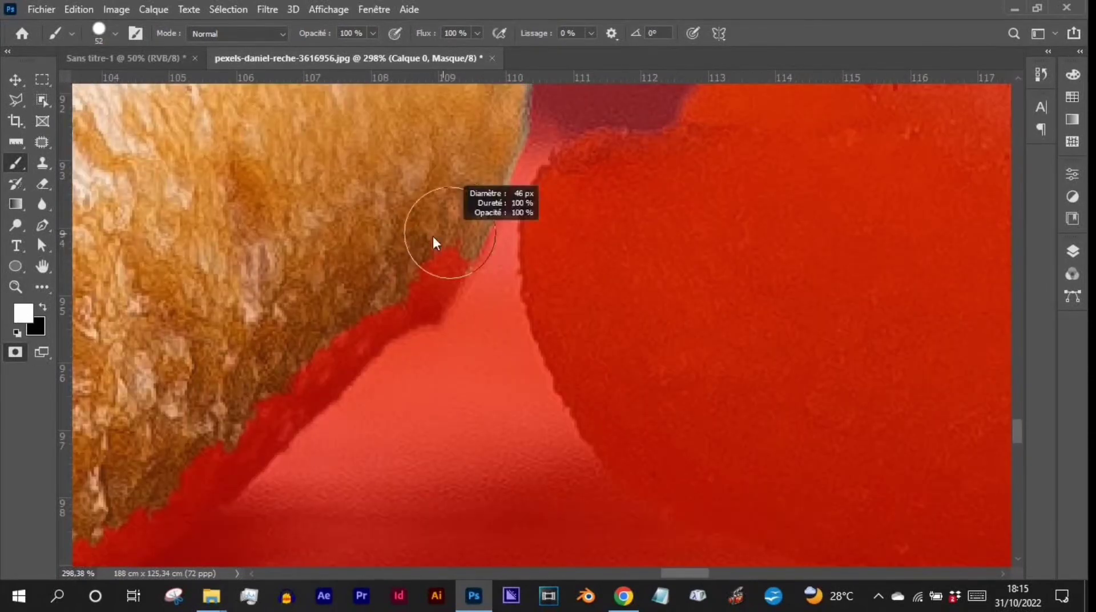
{"action": "mouse_move", "coordinate": [407, 233]}
{"action": "left_mouse_down"}
{"action": "mouse_move", "coordinate": [425, 300]}
{"action": "mouse_move", "coordinate": [398, 264]}
{"action": "left_mouse_up"}
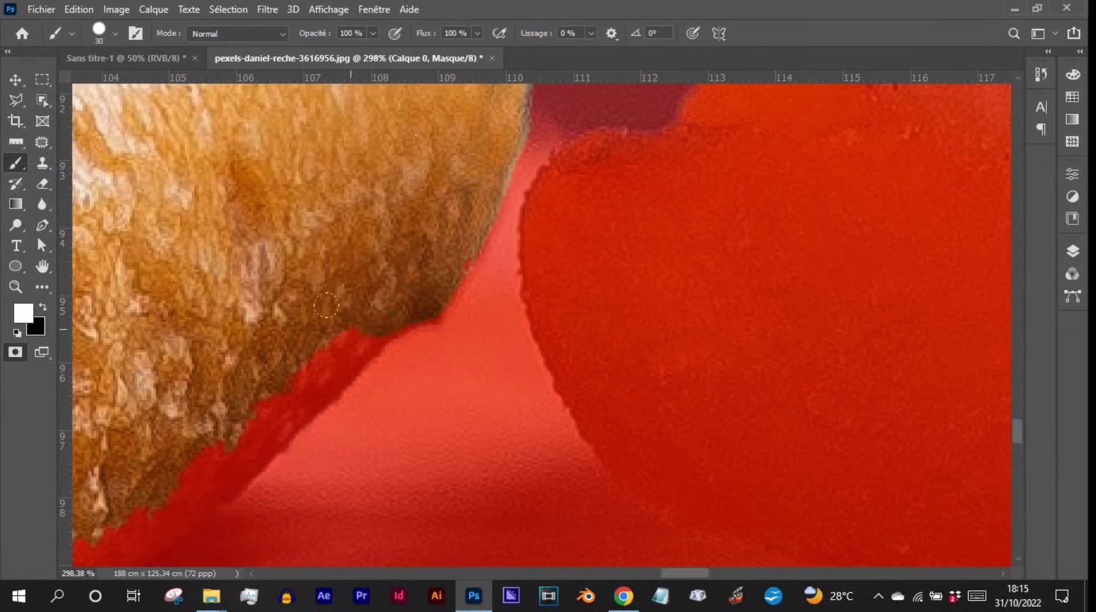
{"action": "mouse_move", "coordinate": [375, 338]}
{"action": "left_mouse_down"}
{"action": "mouse_move", "coordinate": [346, 345]}
{"action": "mouse_move", "coordinate": [290, 399]}
{"action": "left_mouse_up"}
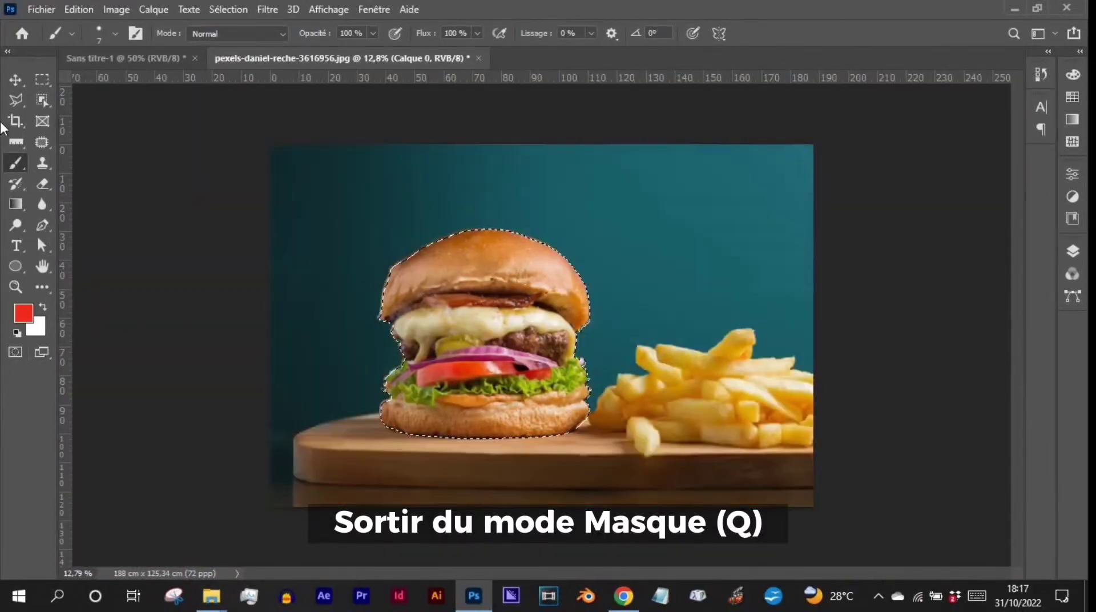
Exit Quick Mask mode and copy the selected burger to a new layer
{"action": "key", "text": "q"}
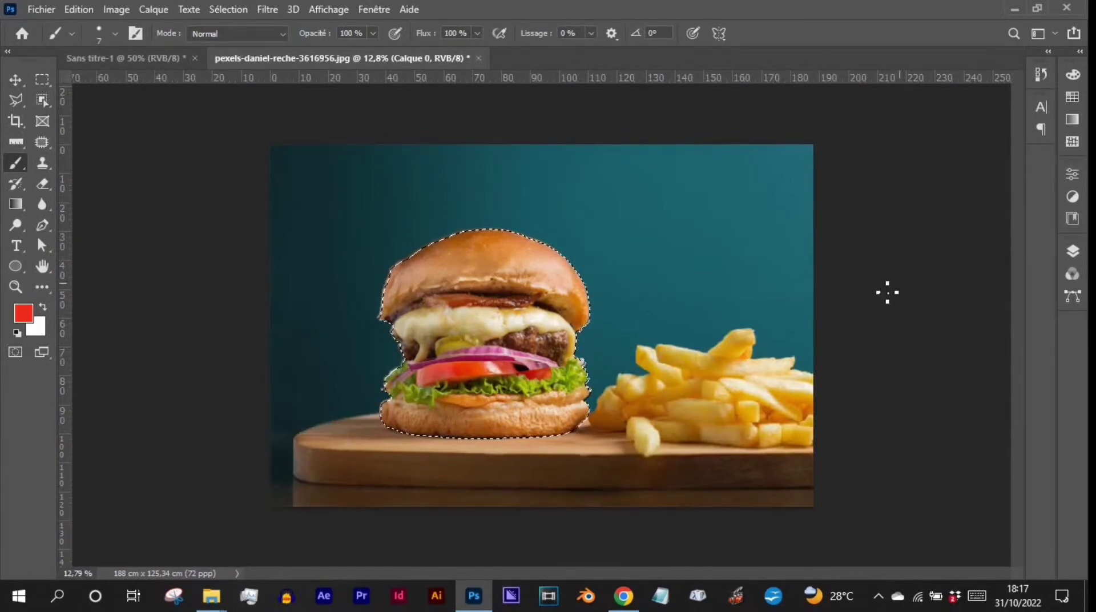
{"action": "key", "text": "ctrl+j"}
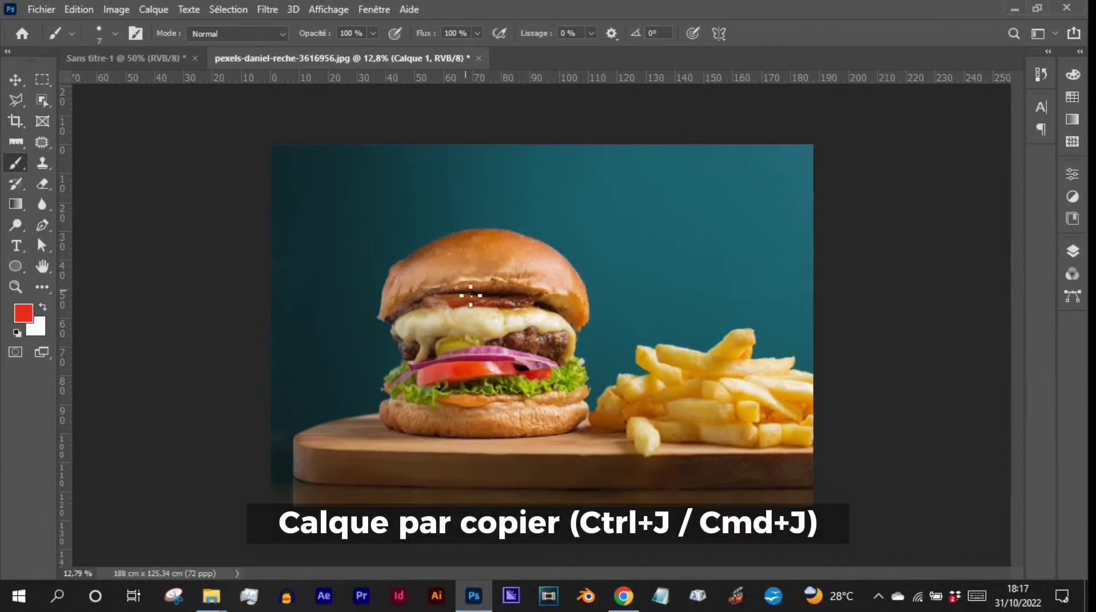
Check the burger cutout on its own by temporarily hiding the original photo layer
{"action": "left_click", "coordinate": [1072, 251]}
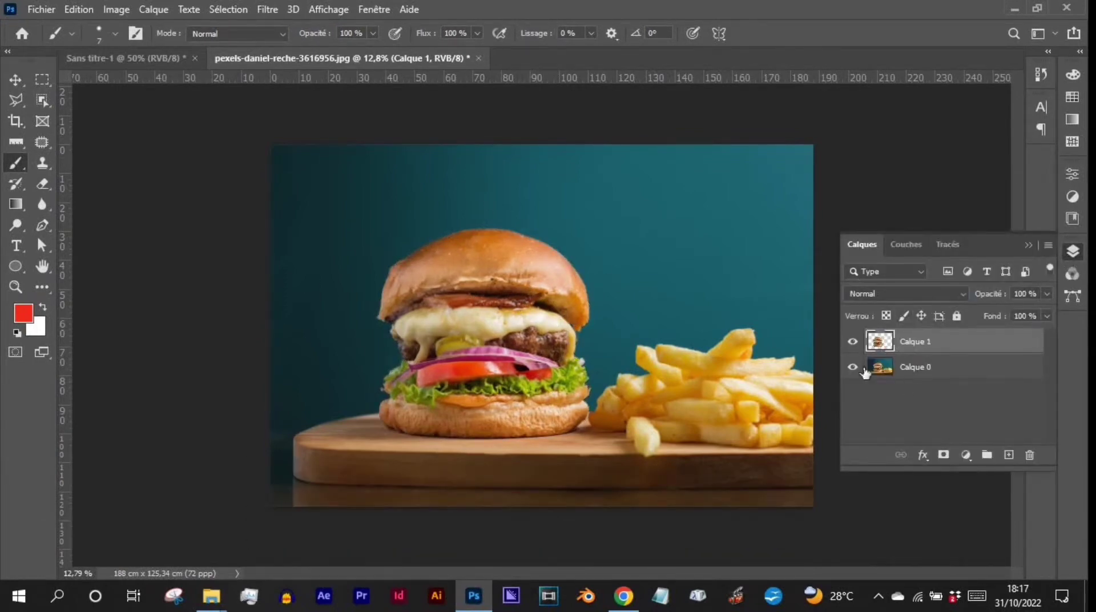
{"action": "left_click", "coordinate": [852, 367]}
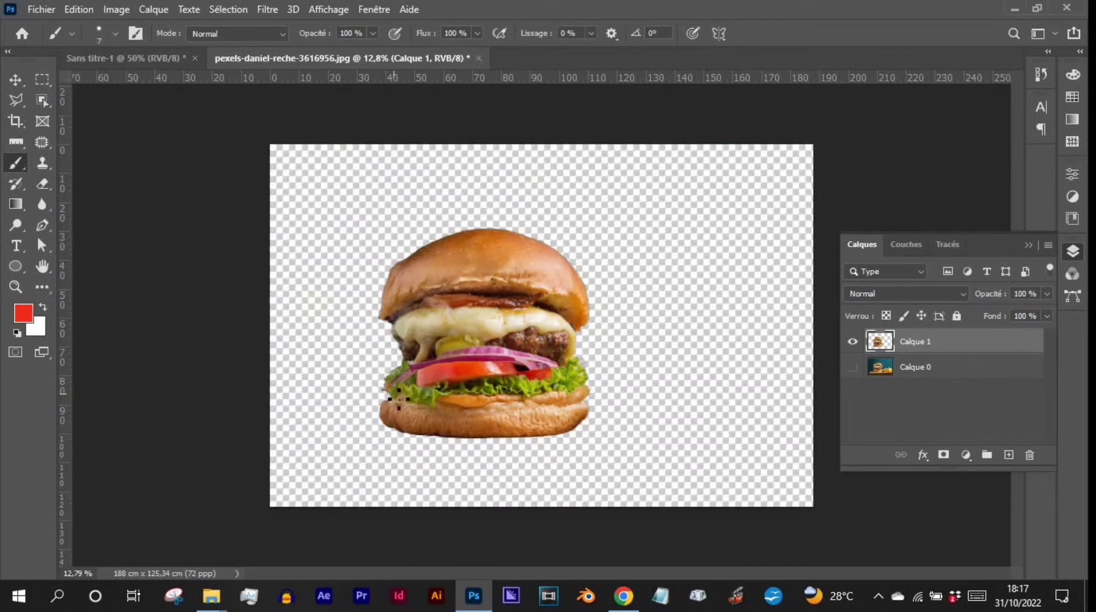
{"action": "left_click", "coordinate": [853, 368]}
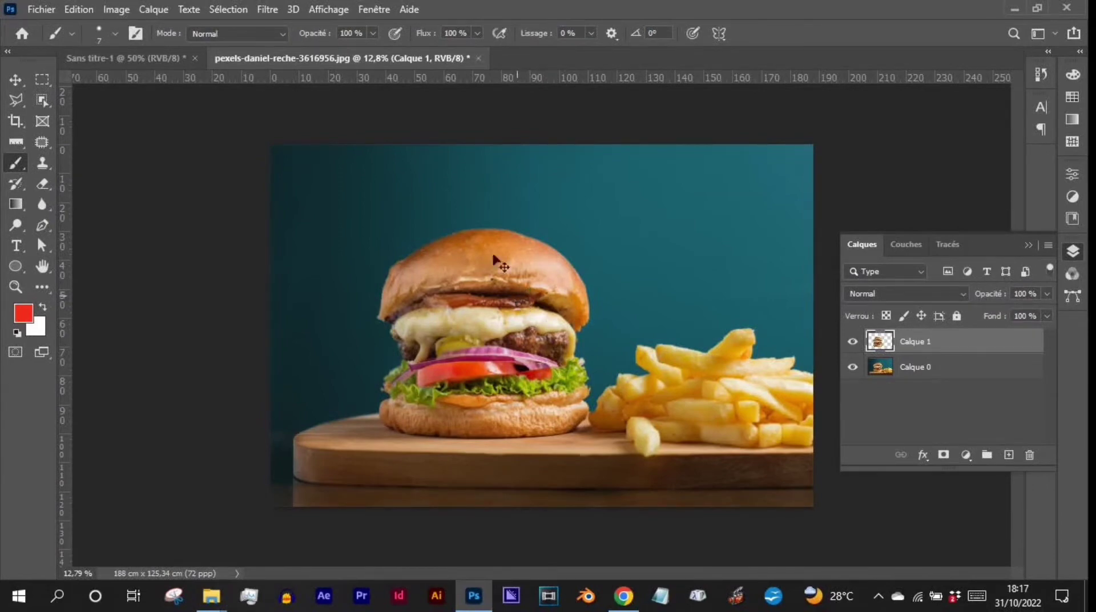
Copy the burger cutout into the Sans titre-1 document and convert the pasted layer to a smart object
{"action": "key", "text": "ctrl+c"}
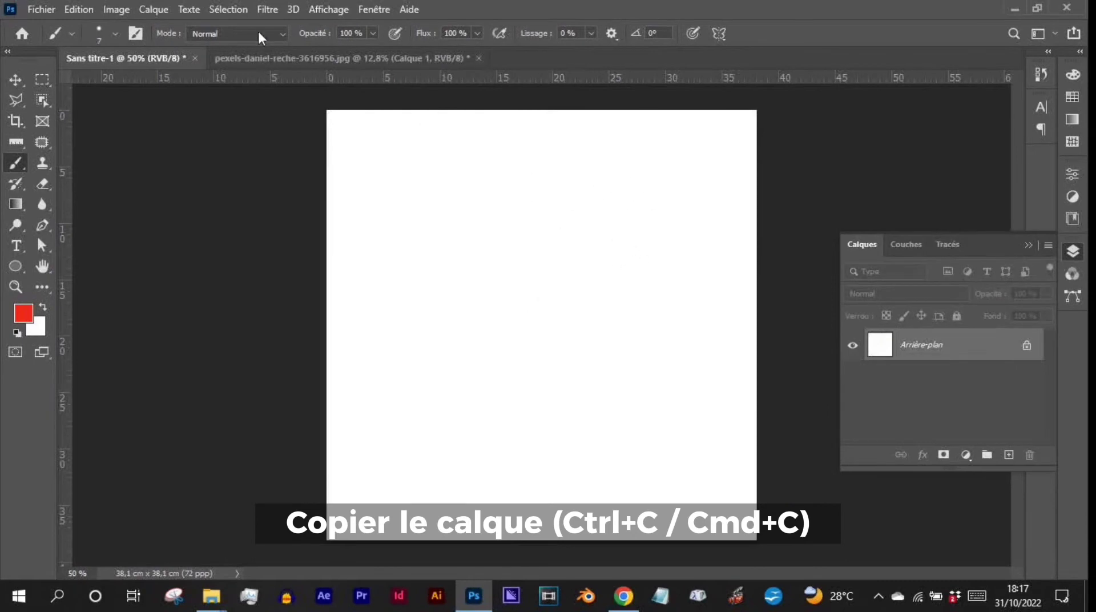
{"action": "key", "text": "ctrl+v"}
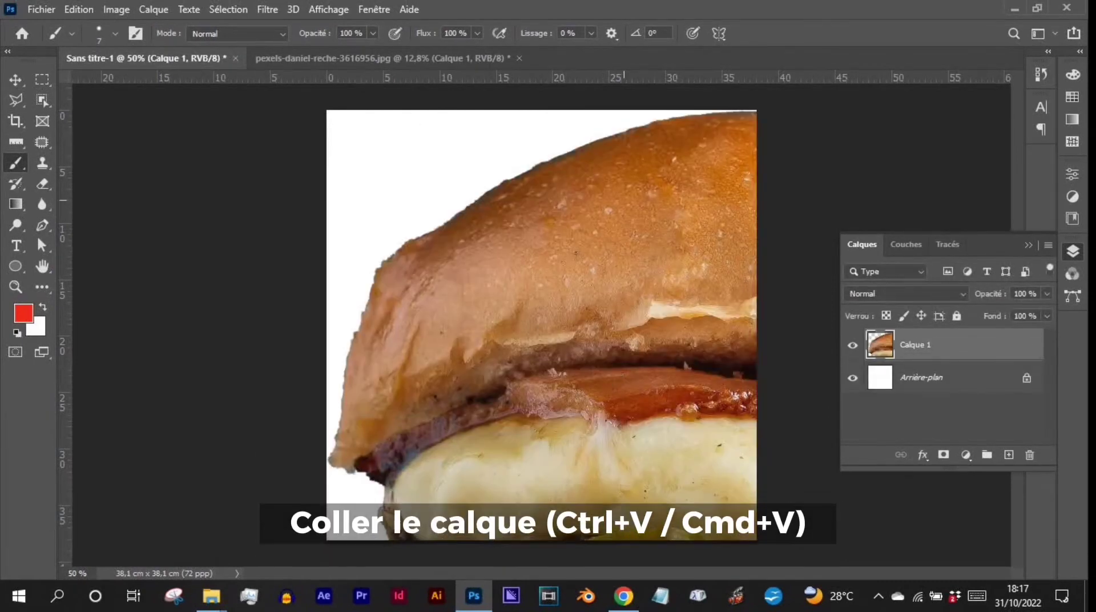
{"action": "right_click", "coordinate": [914, 349]}
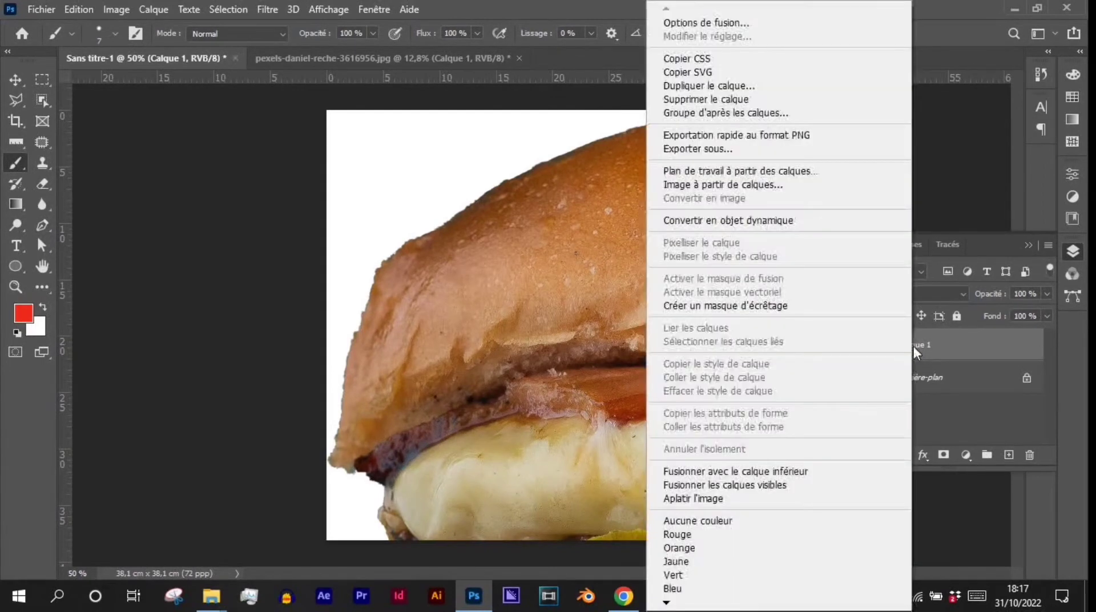
{"action": "left_click", "coordinate": [765, 221]}
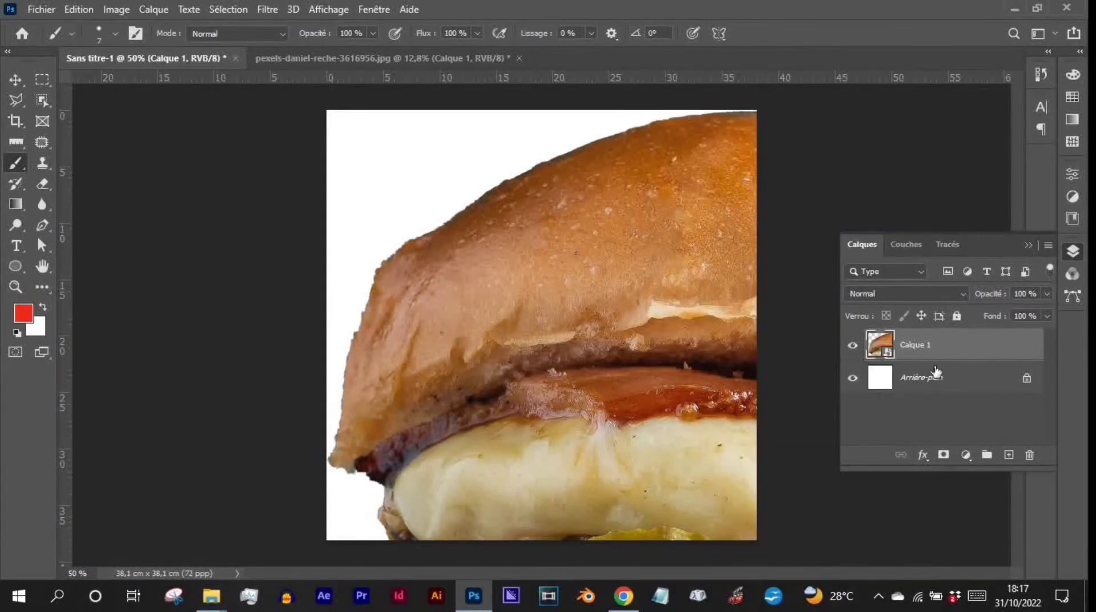
Scale the oversized burger proportionally with Free Transform to about 35% so that it fits inside the square canvas
{"action": "left_click", "coordinate": [15, 79]}
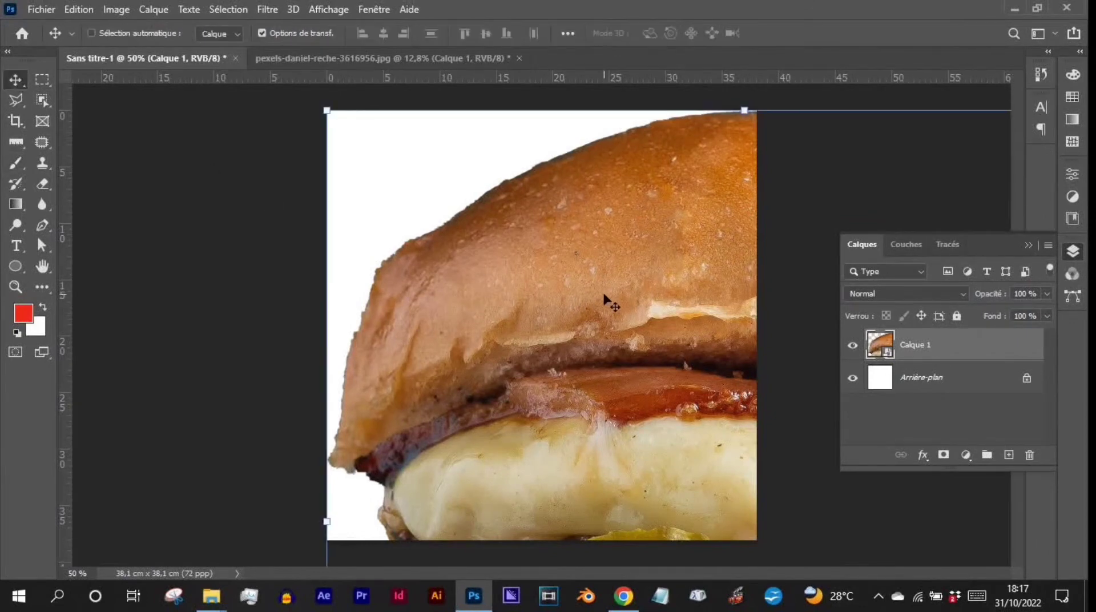
{"action": "scroll", "coordinate": [588, 294], "scroll_direction": "down", "scroll_amount": 5, "text": "alt"}
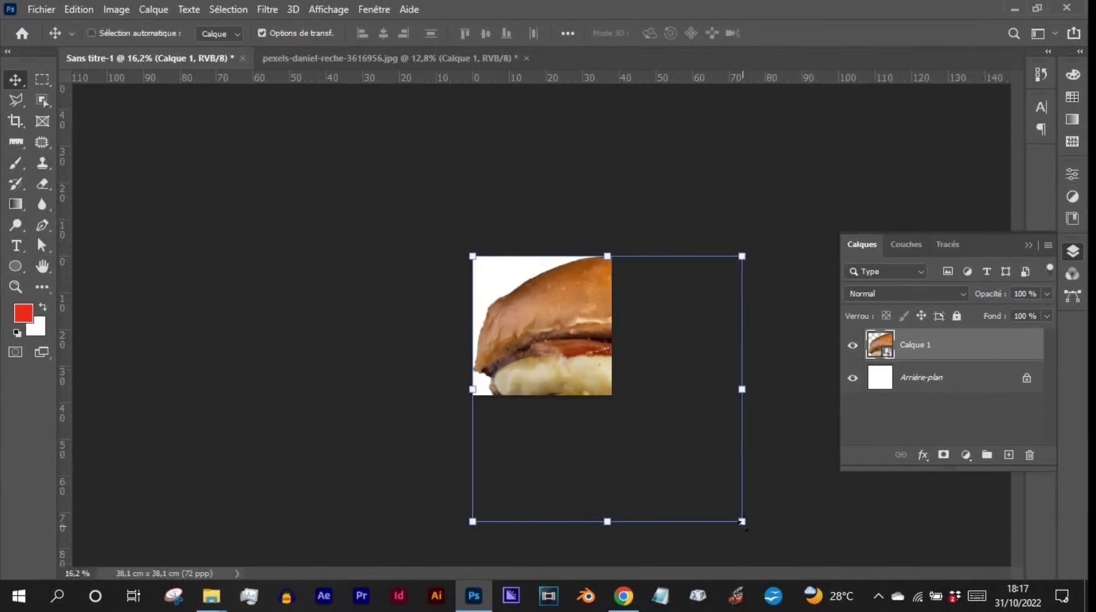
{"action": "key", "text": "ctrl+t"}
{"action": "left_click_drag", "start_coordinate": [742, 522], "coordinate": [574, 343]}
{"action": "scroll", "coordinate": [556, 321], "scroll_direction": "up", "scroll_amount": 2}
{"action": "scroll", "coordinate": [557, 322], "scroll_direction": "up", "scroll_amount": 2}
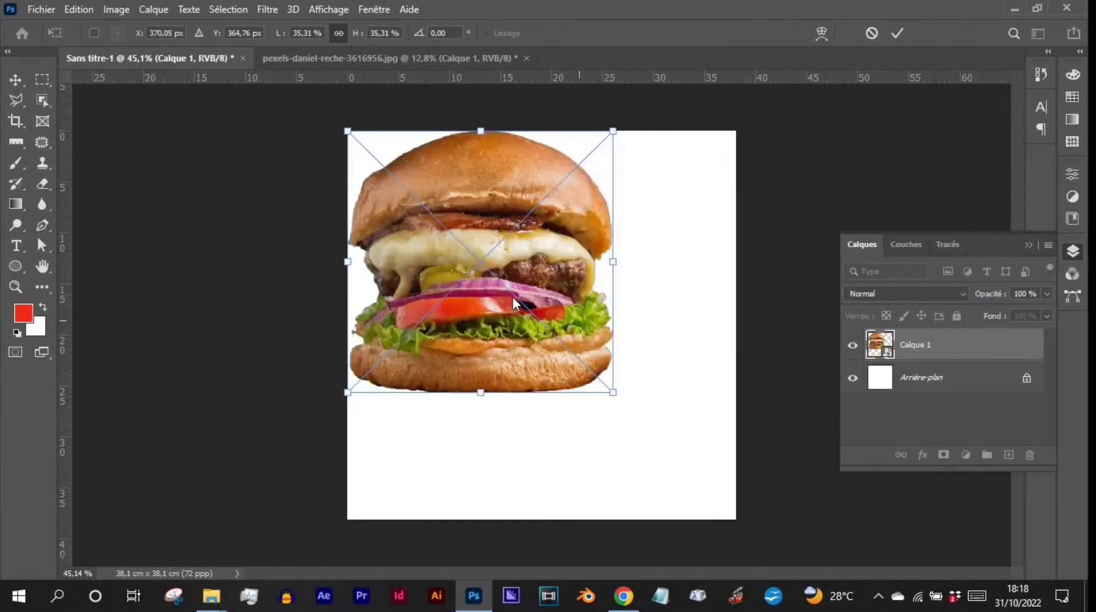
Reduce the burger further to about 24% and place it horizontally centred, slightly below the middle of the canvas
{"action": "left_click_drag", "start_coordinate": [482, 242], "coordinate": [536, 280]}
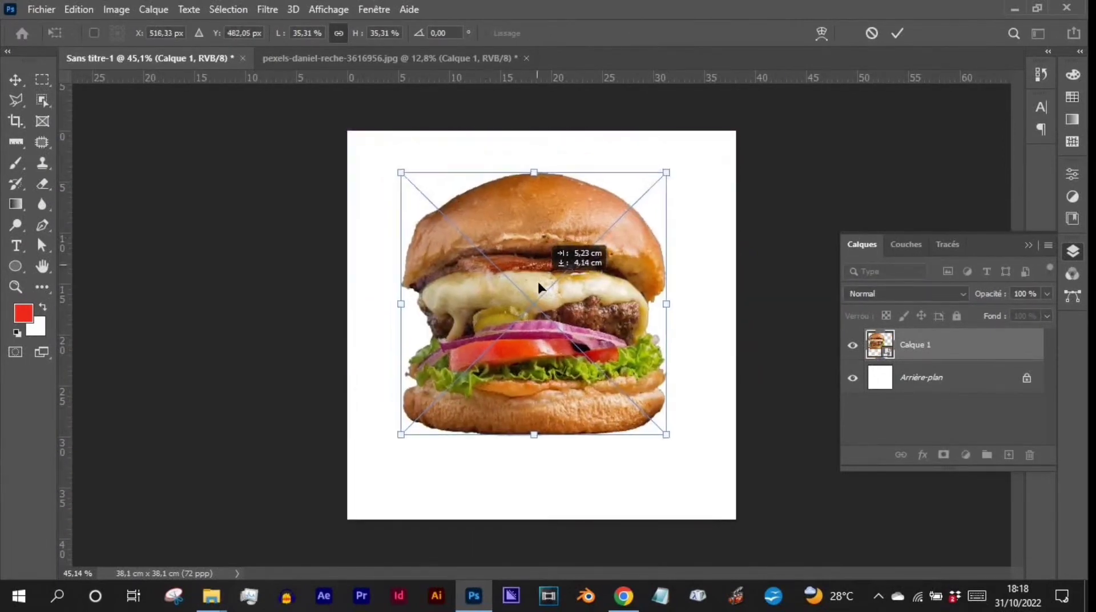
{"action": "left_click_drag", "start_coordinate": [402, 169], "coordinate": [498, 251]}
{"action": "left_click_drag", "start_coordinate": [557, 285], "coordinate": [527, 284]}
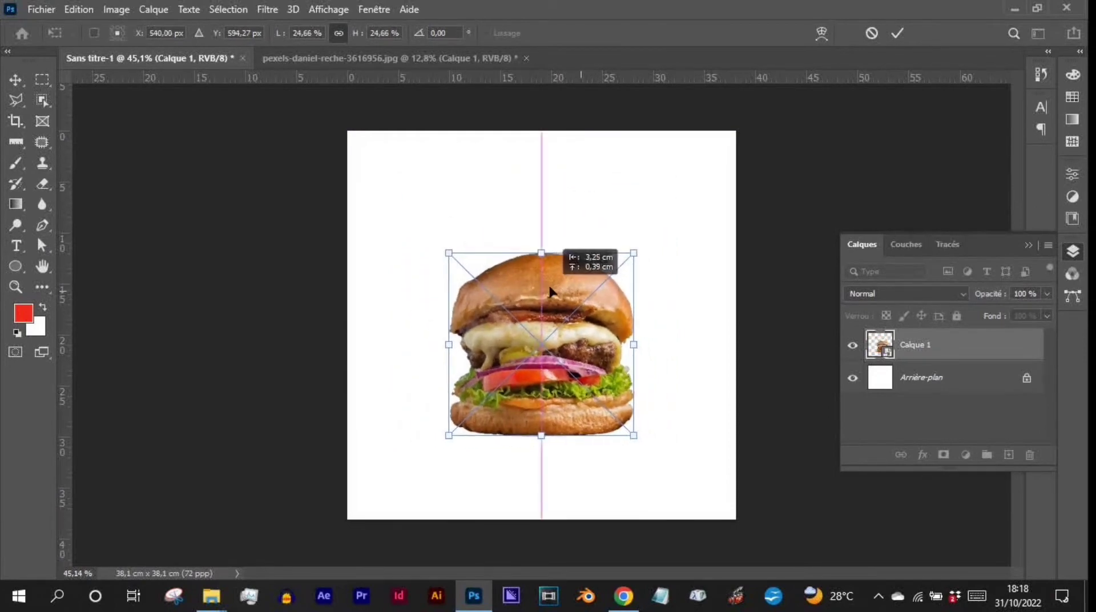
{"action": "left_click_drag", "start_coordinate": [448, 253], "coordinate": [462, 266]}
{"action": "left_click_drag", "start_coordinate": [562, 305], "coordinate": [560, 281]}
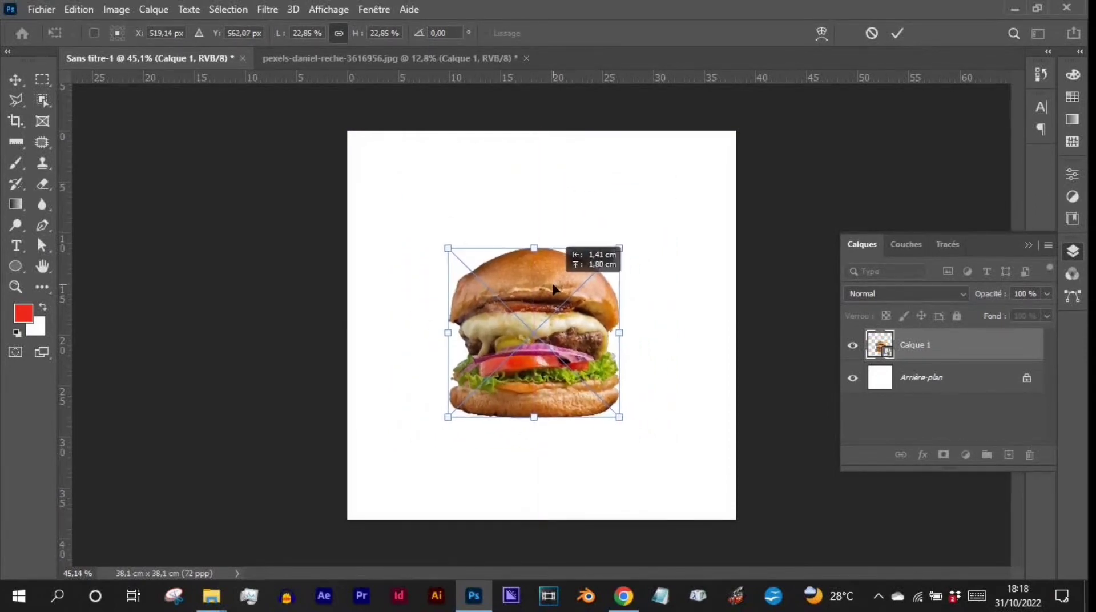
{"action": "left_click_drag", "start_coordinate": [634, 245], "coordinate": [638, 246]}
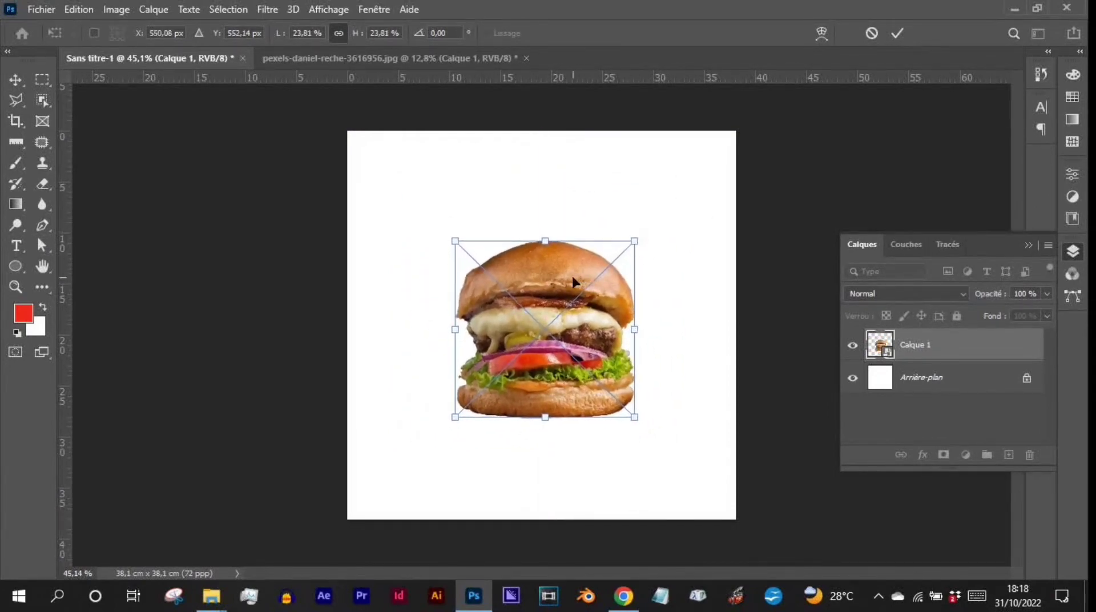
{"action": "mouse_move", "coordinate": [574, 286]}
{"action": "left_mouse_down"}
{"action": "mouse_move", "coordinate": [576, 298]}
{"action": "mouse_move", "coordinate": [571, 287]}
{"action": "left_mouse_up"}
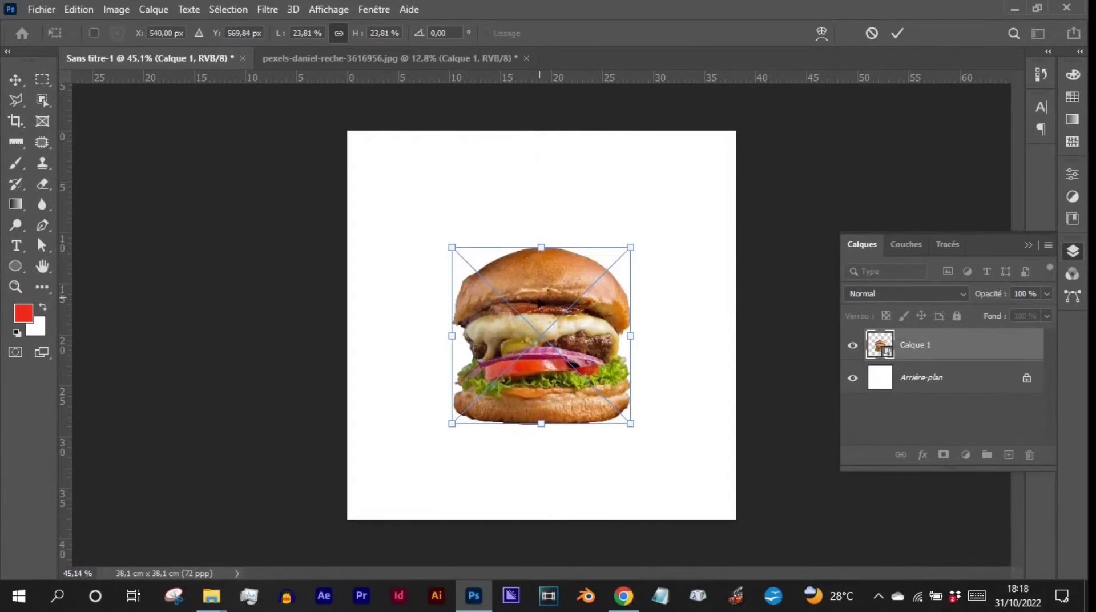
{"action": "left_click_drag", "start_coordinate": [551, 296], "coordinate": [551, 302]}
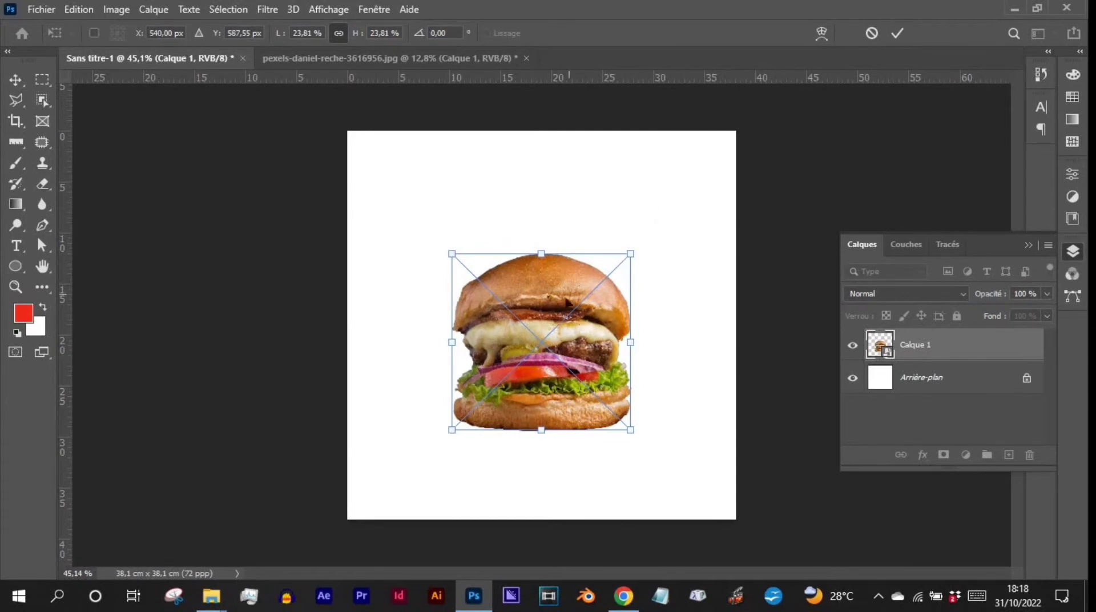
Squash the burger vertically to a height of about 20.4%, relink width and height, and apply the transform
{"action": "scroll", "coordinate": [535, 309], "scroll_direction": "up", "scroll_amount": 5}
{"action": "scroll", "coordinate": [557, 306], "scroll_direction": "down", "scroll_amount": 3}
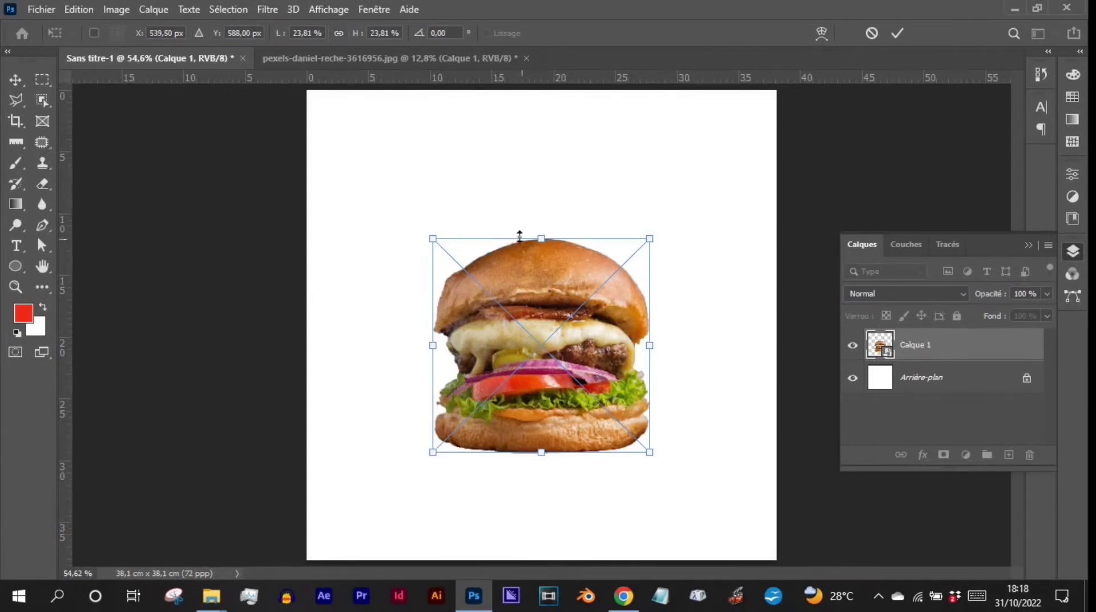
{"action": "left_click_drag", "start_coordinate": [543, 239], "coordinate": [546, 274]}
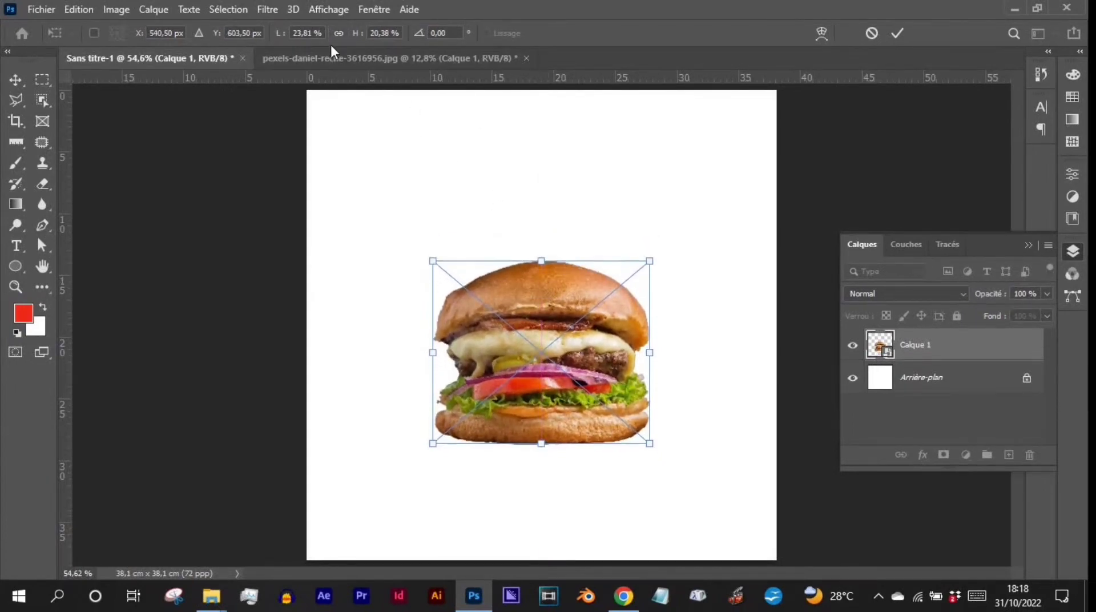
{"action": "left_click", "coordinate": [338, 34]}
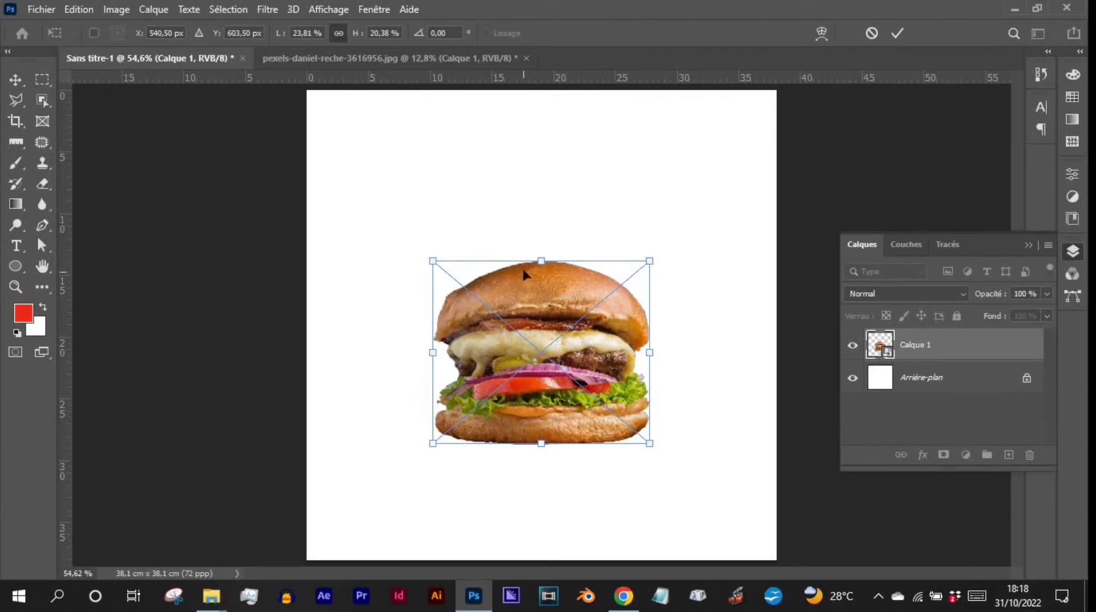
{"action": "left_click", "coordinate": [896, 34]}
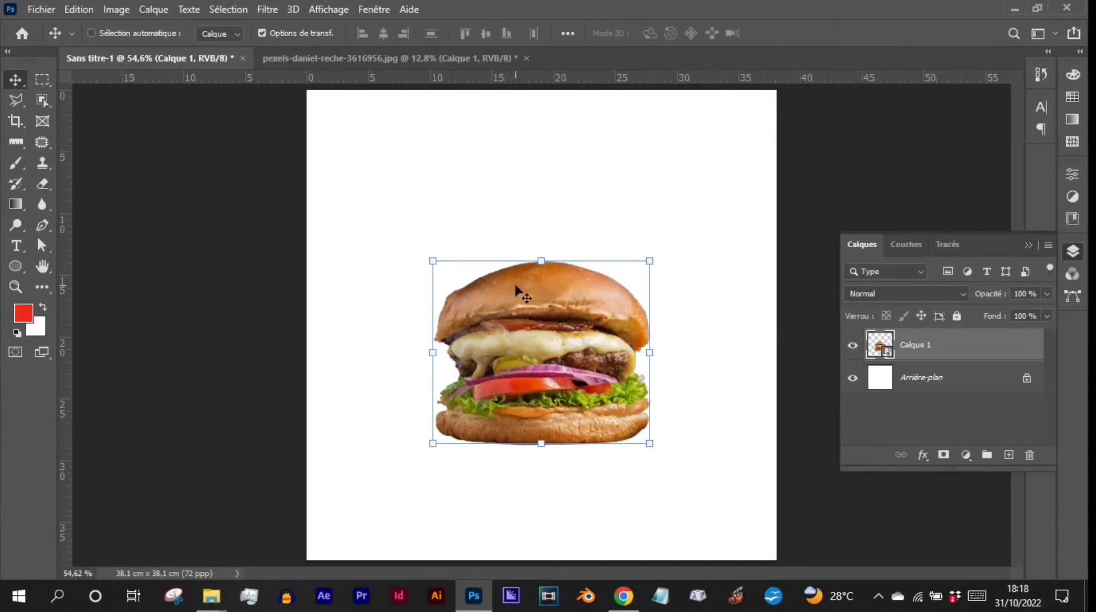
{"action": "key", "text": "ctrl+minus"}
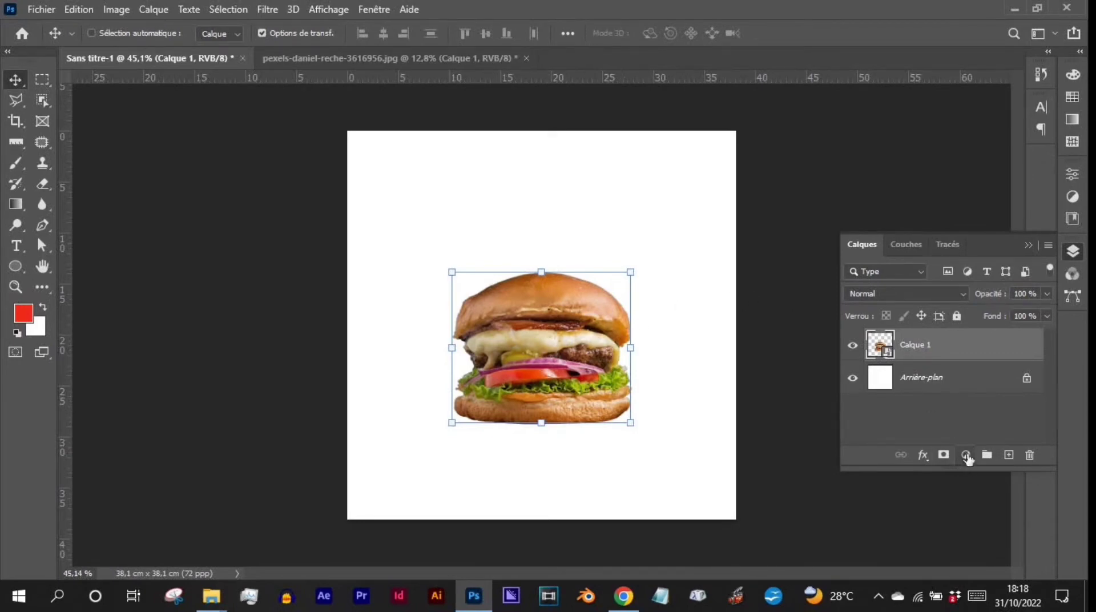
Add a solid colour fill layer in dark orange-red ae2d00 and place it beneath the burger layer
{"action": "left_click", "coordinate": [966, 455]}
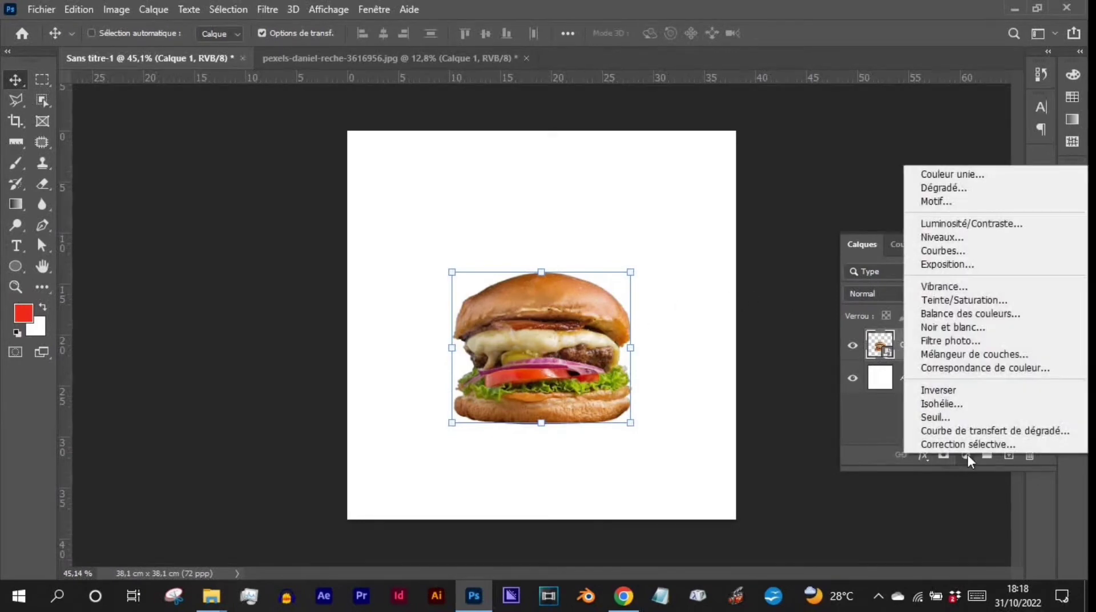
{"action": "left_click", "coordinate": [966, 173]}
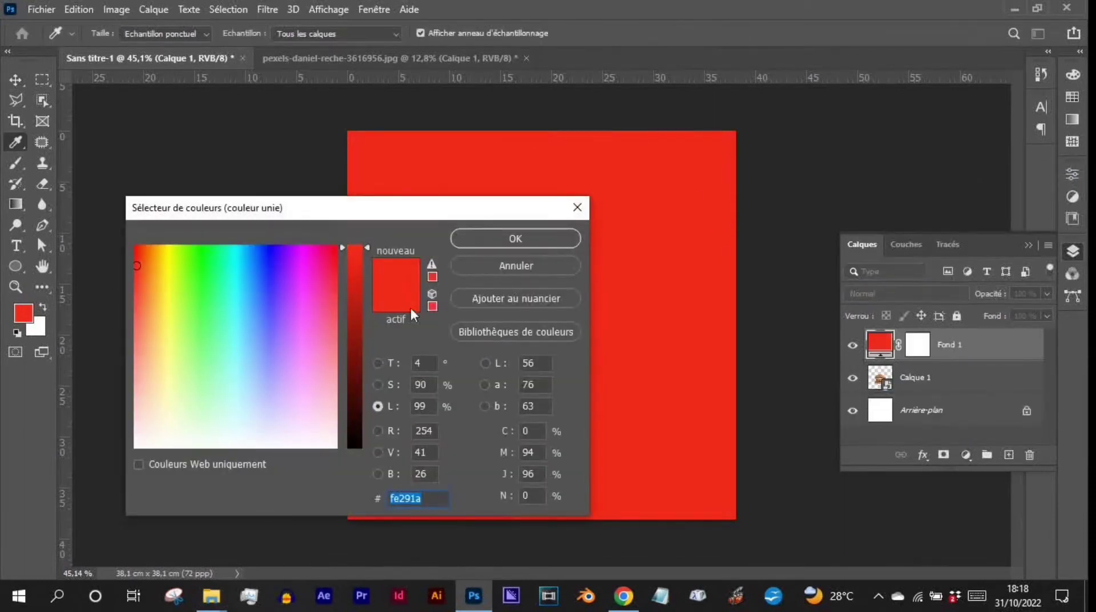
{"action": "mouse_move", "coordinate": [137, 266]}
{"action": "left_mouse_down"}
{"action": "mouse_move", "coordinate": [160, 270]}
{"action": "mouse_move", "coordinate": [143, 245]}
{"action": "left_mouse_up"}
{"action": "left_click_drag", "start_coordinate": [355, 286], "coordinate": [355, 311]}
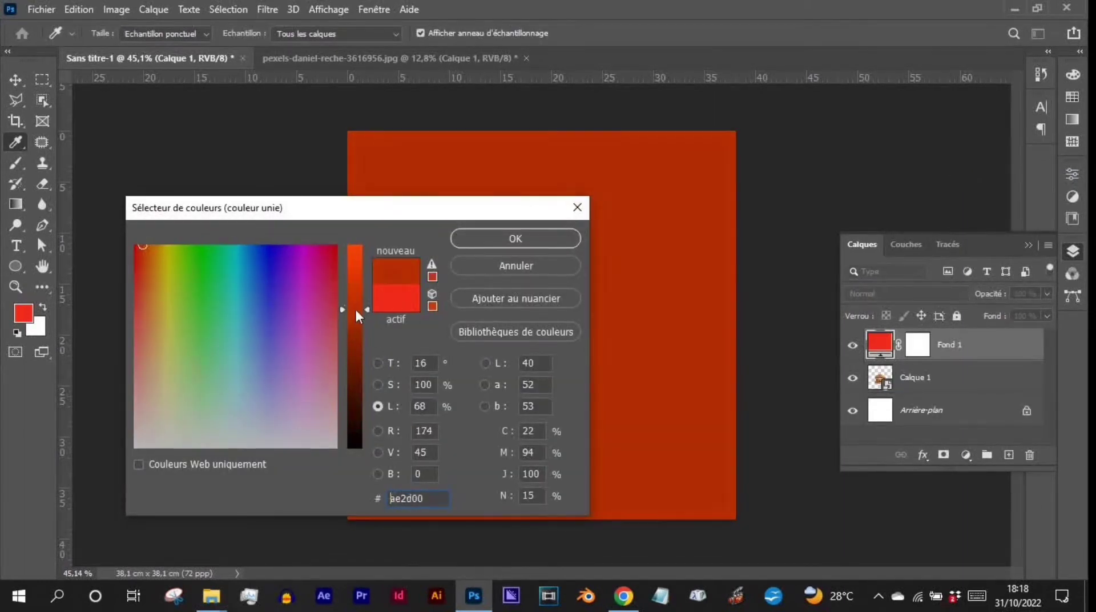
{"action": "left_click", "coordinate": [502, 240]}
{"action": "left_click_drag", "start_coordinate": [932, 363], "coordinate": [951, 394]}
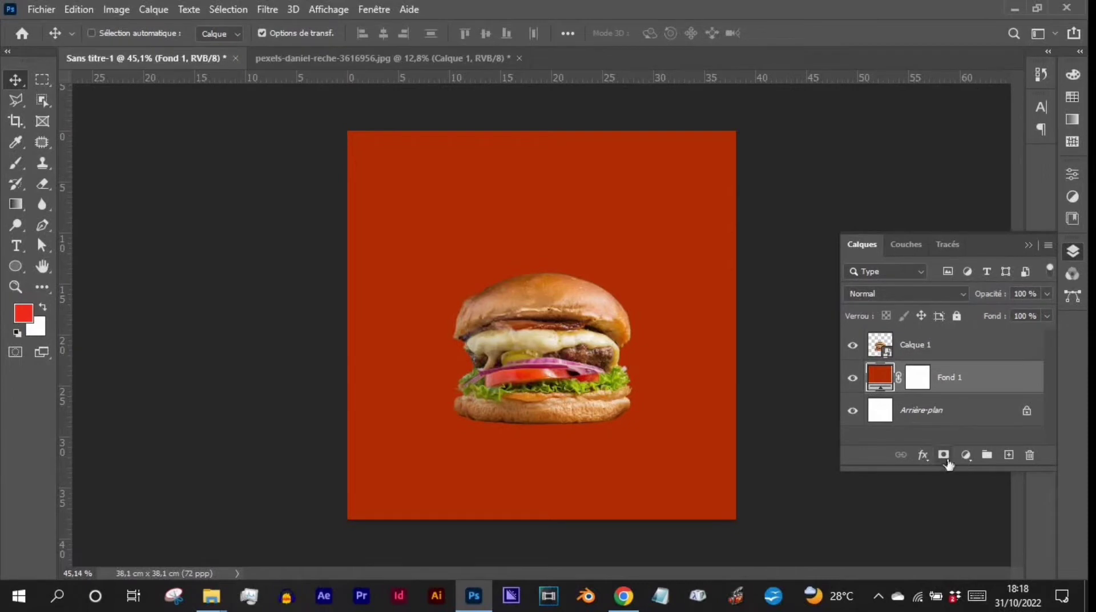
Add a gradient fill layer above the solid colour using the black-to-white preset, radial style and reversed
{"action": "left_click", "coordinate": [966, 454]}
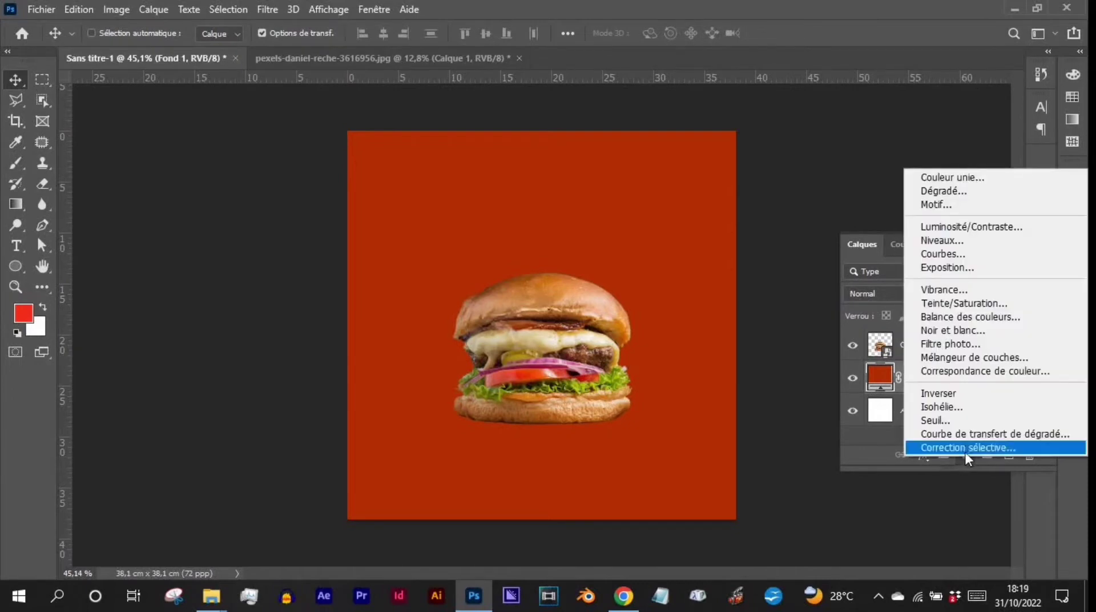
{"action": "left_click", "coordinate": [960, 191]}
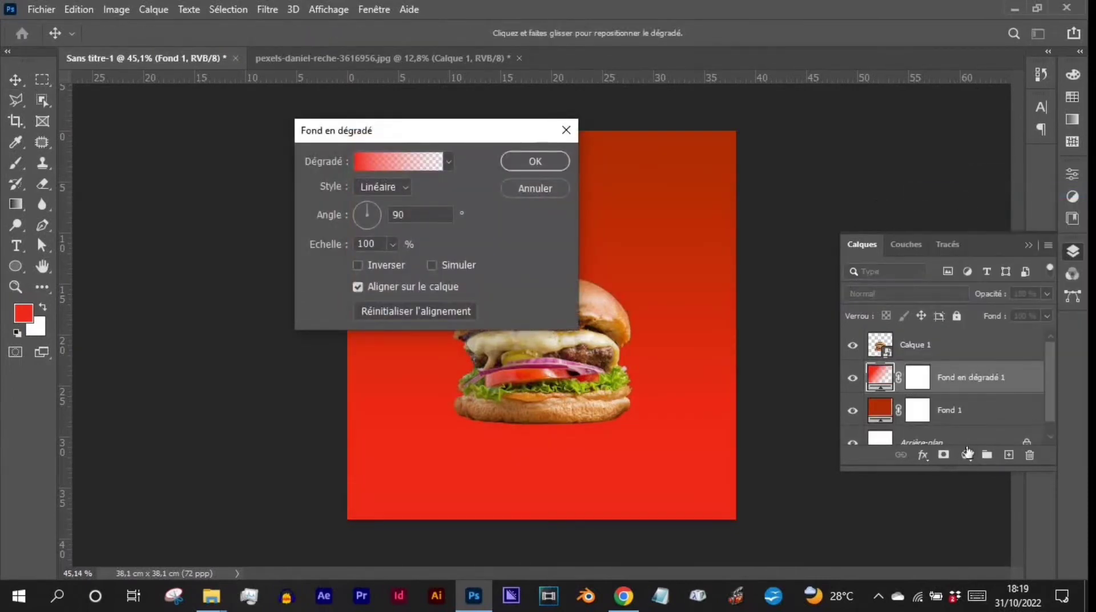
{"action": "left_click", "coordinate": [448, 162]}
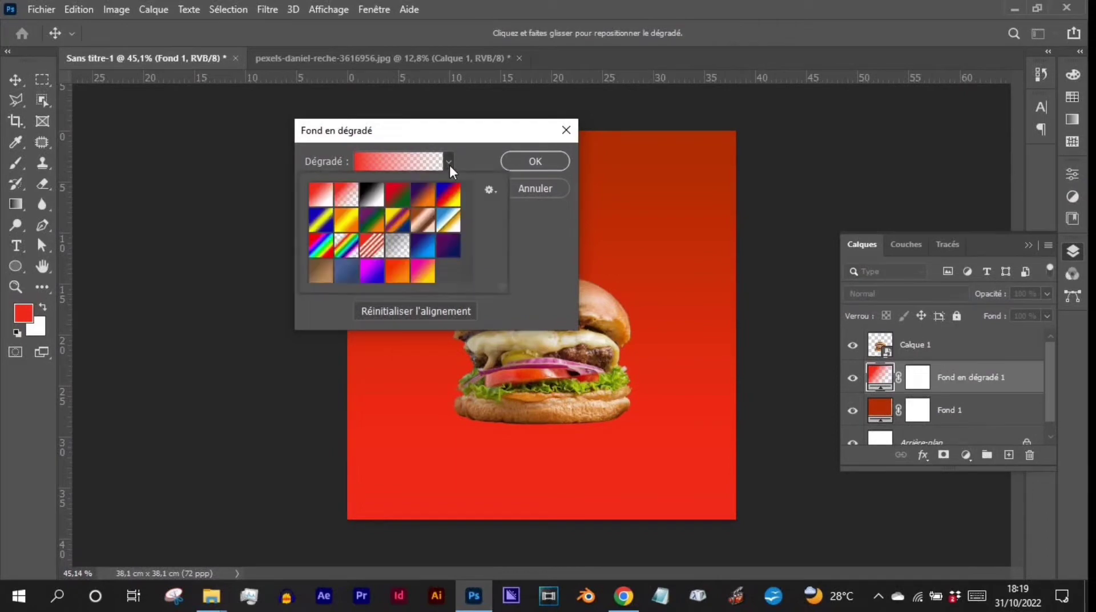
{"action": "left_click", "coordinate": [371, 194]}
{"action": "left_click", "coordinate": [498, 151]}
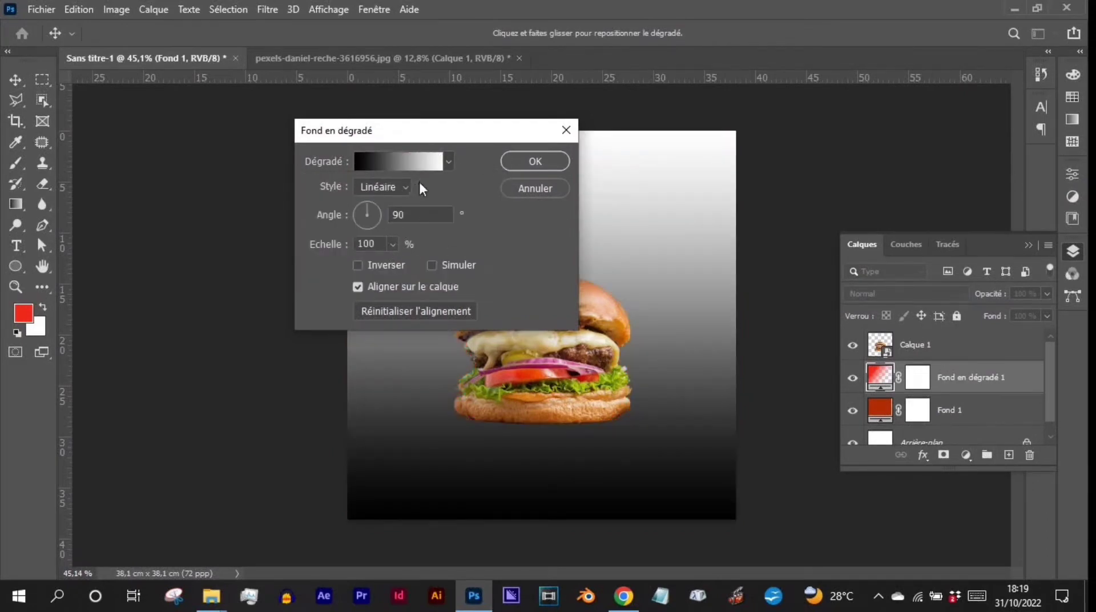
{"action": "left_click", "coordinate": [383, 218]}
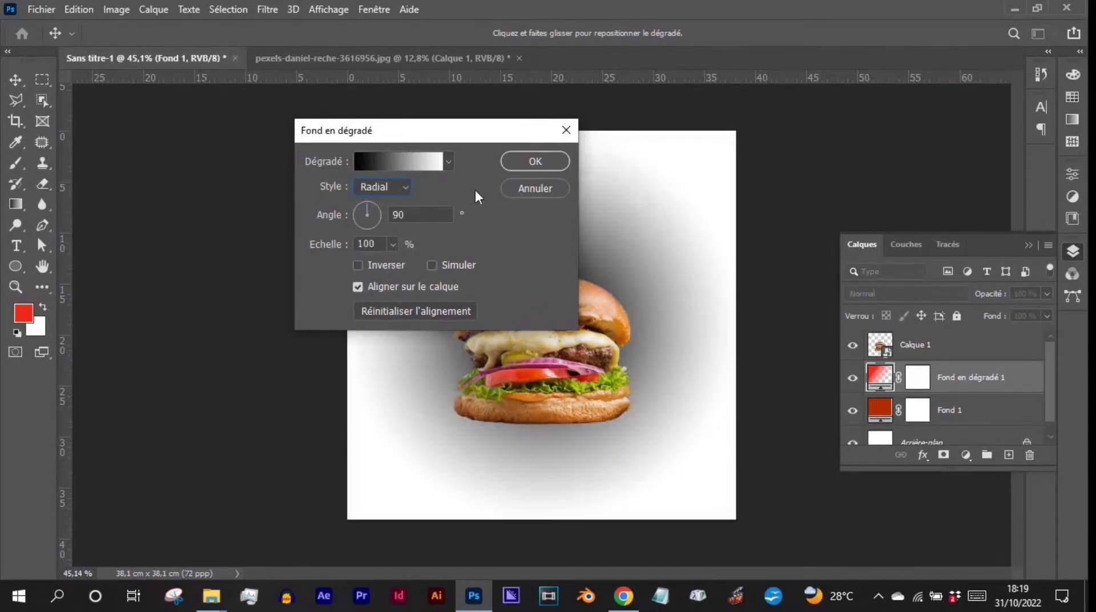
{"action": "left_click", "coordinate": [400, 266]}
Shift the radial gradient's centre up to the top of the burger, set its scale to 170% and apply it
{"action": "left_click_drag", "start_coordinate": [489, 135], "coordinate": [332, 143]}
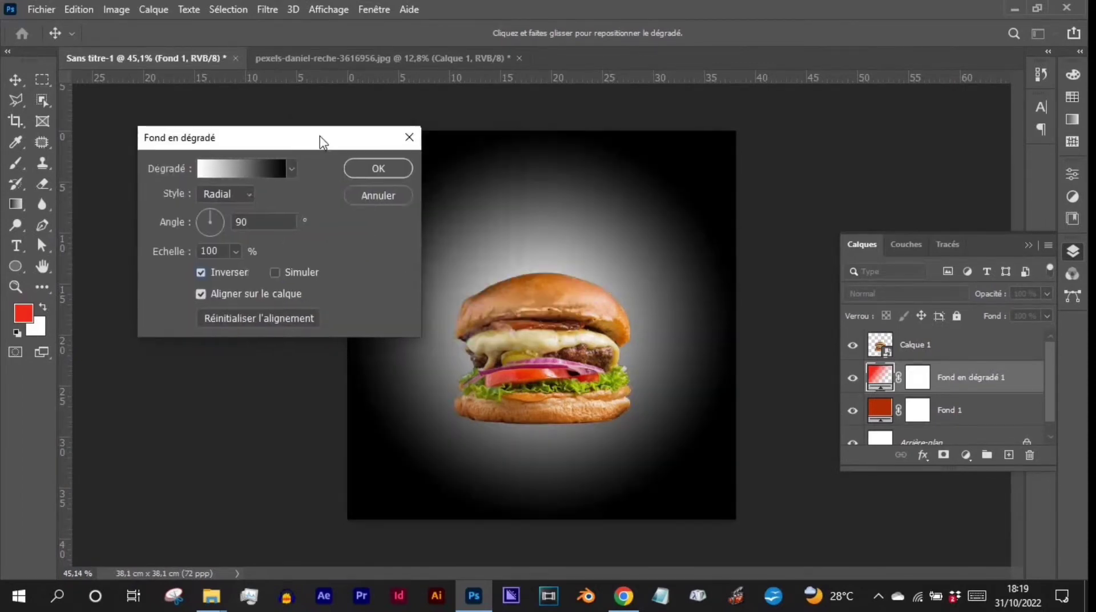
{"action": "left_click_drag", "start_coordinate": [575, 289], "coordinate": [563, 245]}
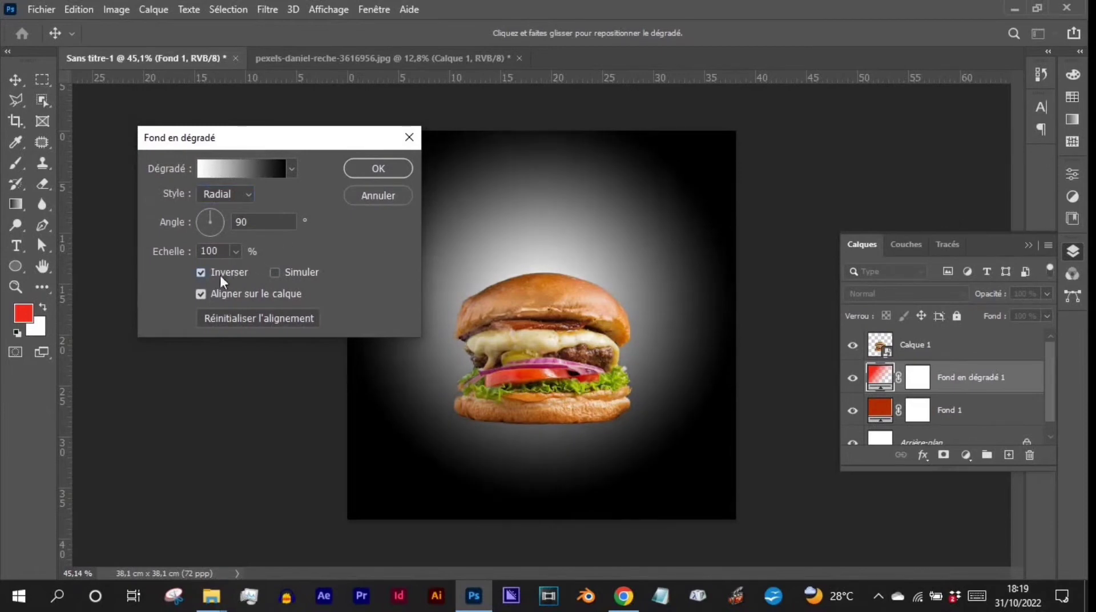
{"action": "left_click_drag", "start_coordinate": [180, 254], "coordinate": [227, 254]}
{"action": "type", "text": "170"}
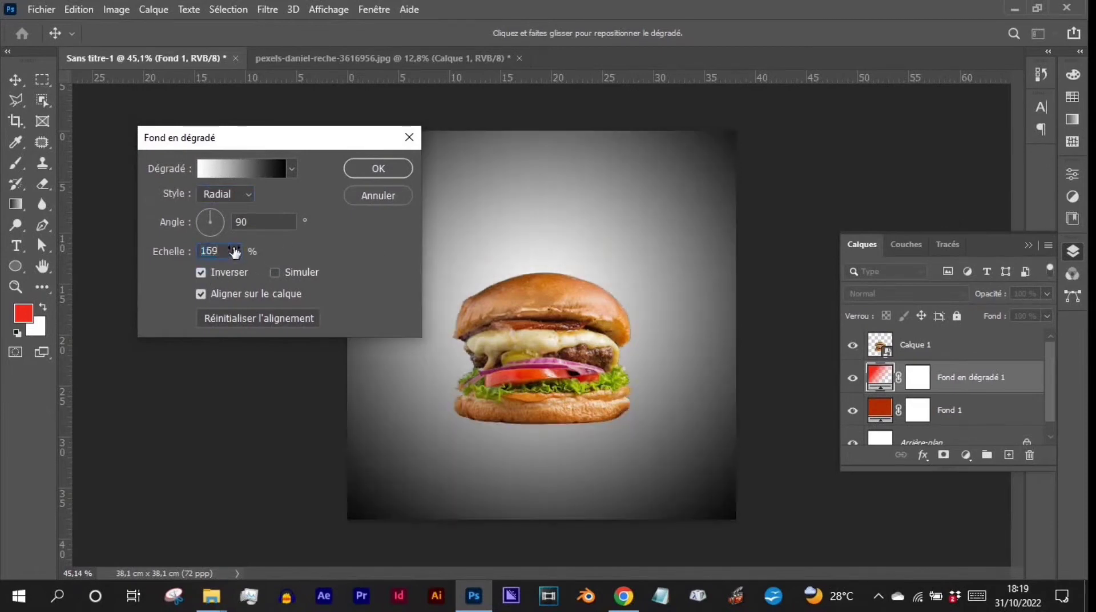
{"action": "mouse_move", "coordinate": [567, 274]}
{"action": "left_mouse_down"}
{"action": "mouse_move", "coordinate": [567, 303]}
{"action": "mouse_move", "coordinate": [569, 289]}
{"action": "left_mouse_up"}
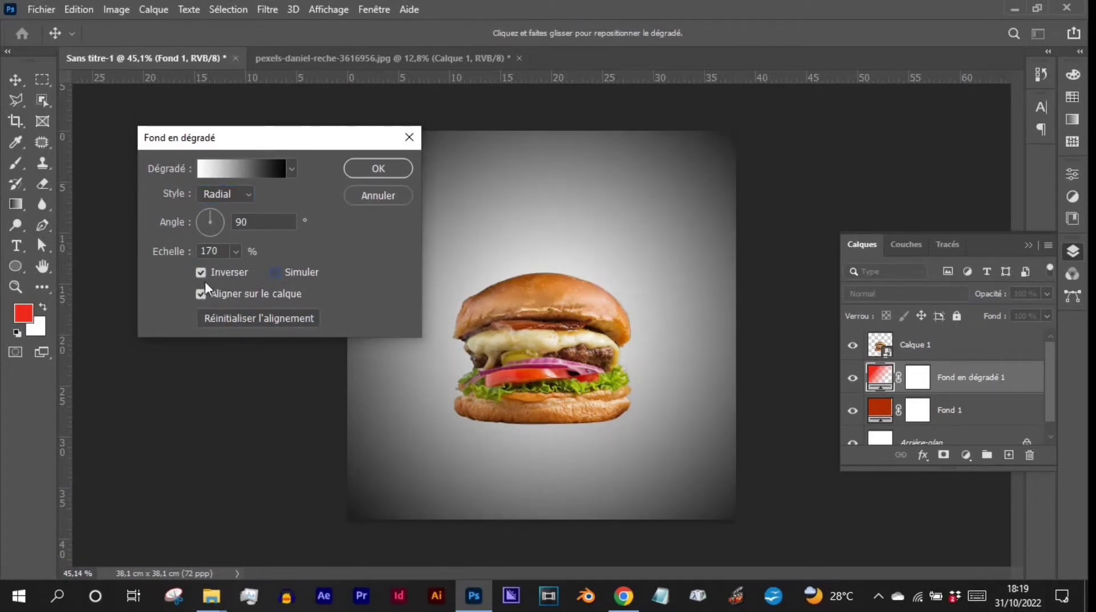
{"action": "left_click", "coordinate": [390, 168]}
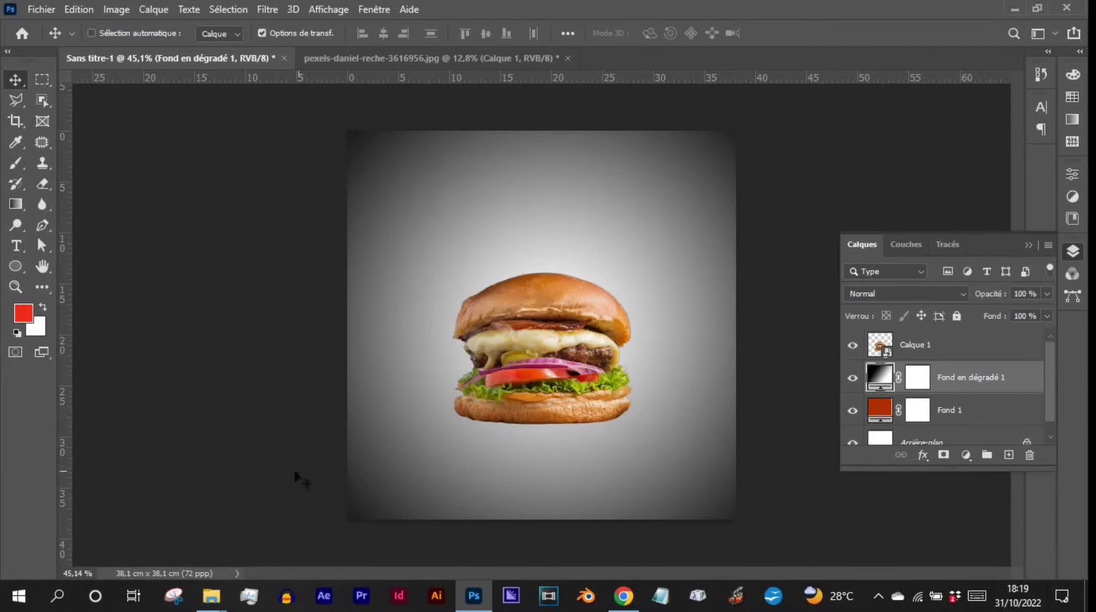
Set the radial gradient layer's blending mode to Incrustation (Overlay) and reduce its opacity slightly
{"action": "left_click", "coordinate": [910, 295]}
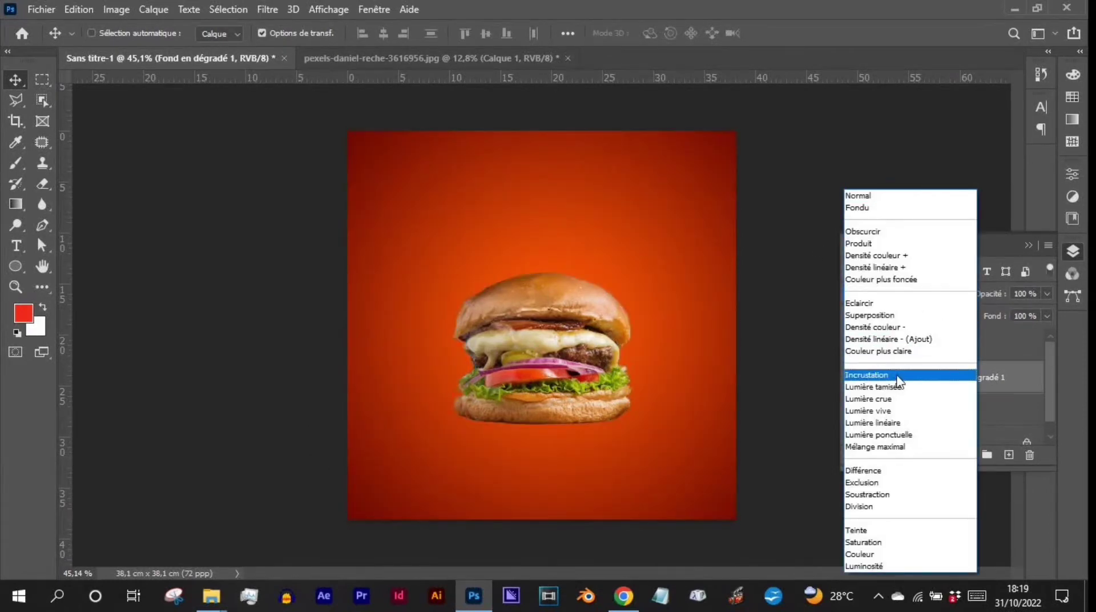
{"action": "left_click", "coordinate": [898, 378]}
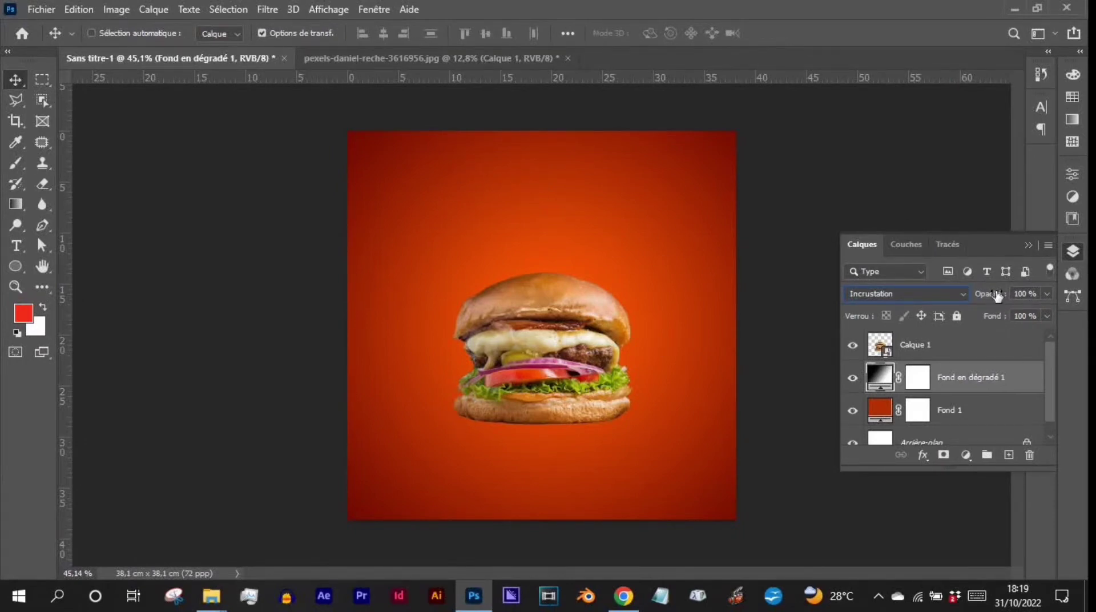
{"action": "mouse_move", "coordinate": [996, 295]}
{"action": "left_mouse_down"}
{"action": "mouse_move", "coordinate": [977, 296]}
{"action": "mouse_move", "coordinate": [987, 297]}
{"action": "left_mouse_up"}
Move the burger layer up slightly on the canvas
{"action": "left_click", "coordinate": [949, 345]}
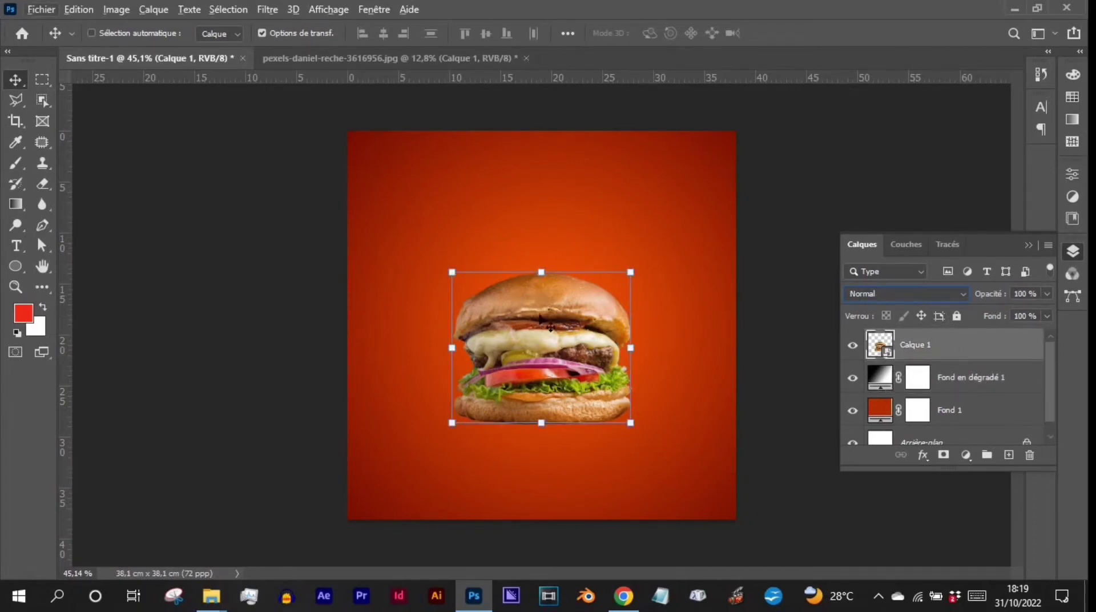
{"action": "left_click_drag", "start_coordinate": [541, 319], "coordinate": [539, 305]}
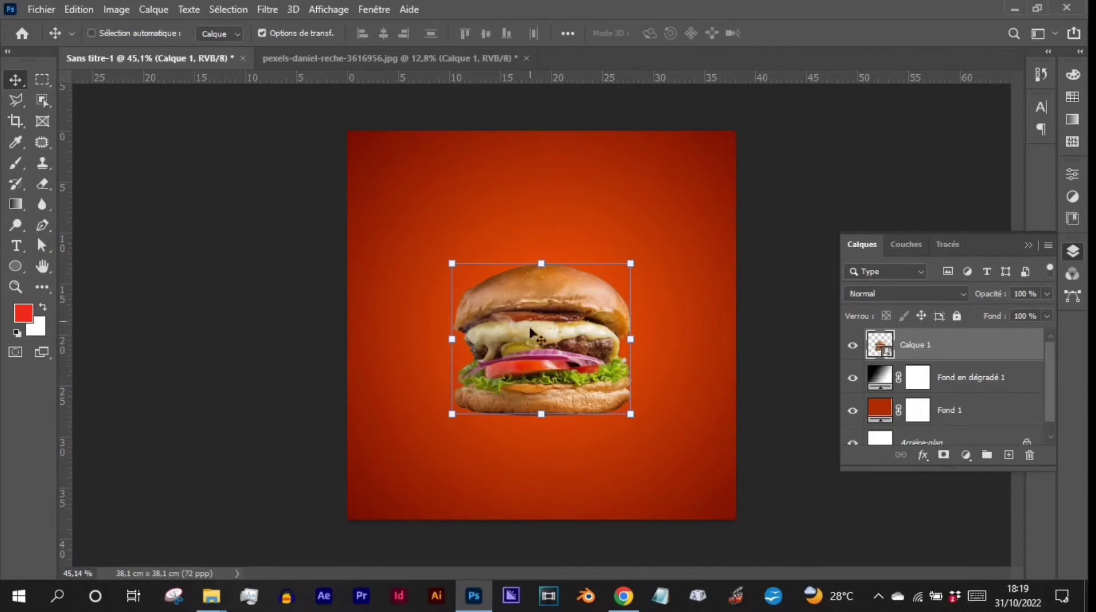
Adjust the burger layer's Levels with input values of 23 for blacks, 0.90 for midtones and 249 for whites
{"action": "left_click", "coordinate": [115, 11]}
{"action": "mouse_move", "coordinate": [228, 51]}
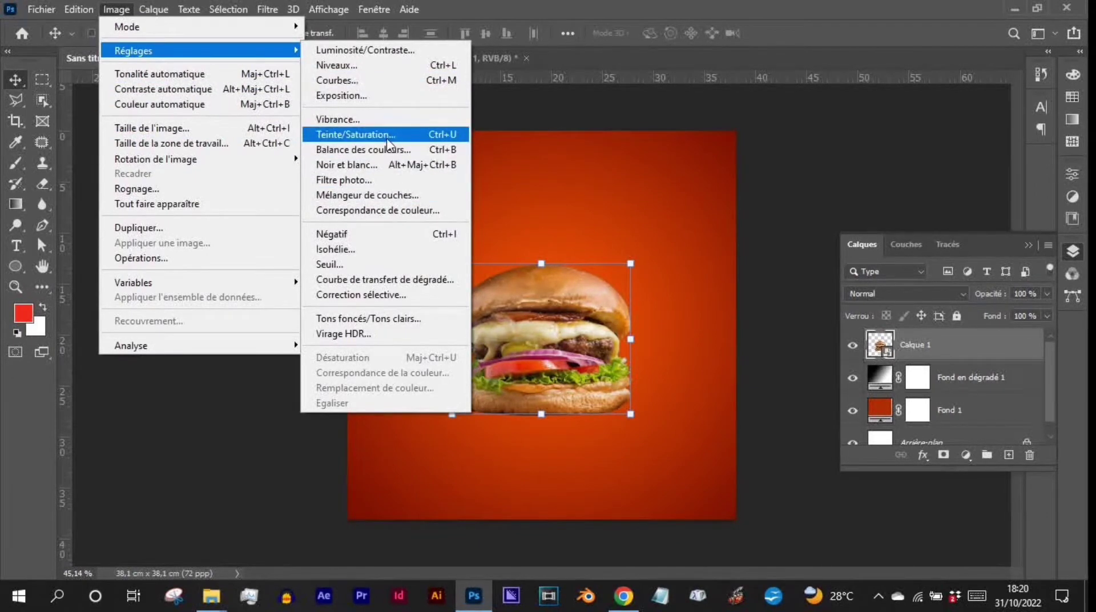
{"action": "left_click", "coordinate": [382, 70]}
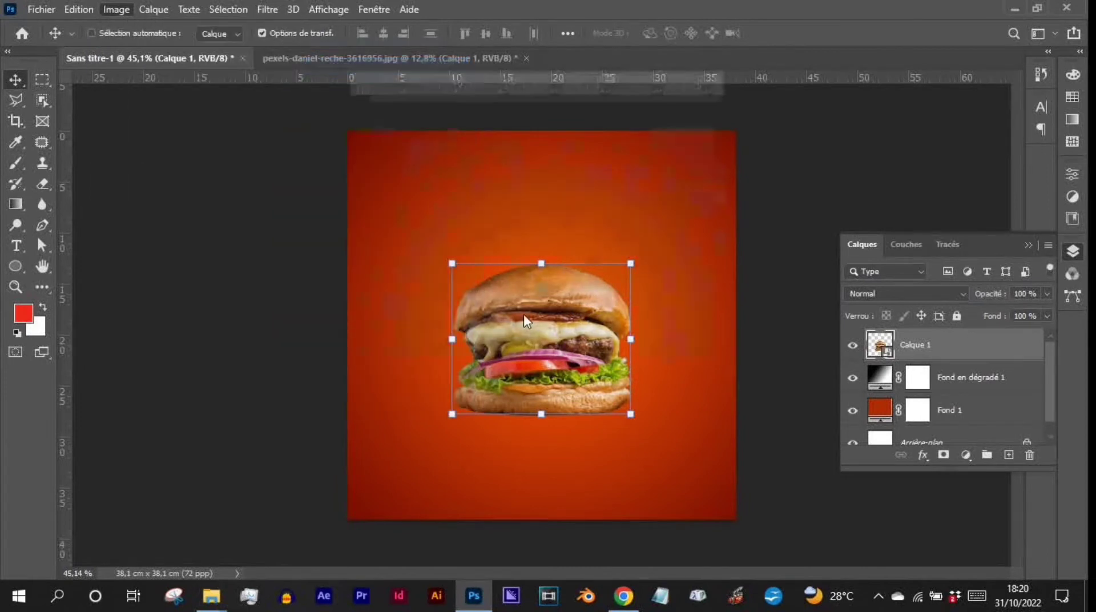
{"action": "left_click_drag", "start_coordinate": [461, 110], "coordinate": [306, 147]}
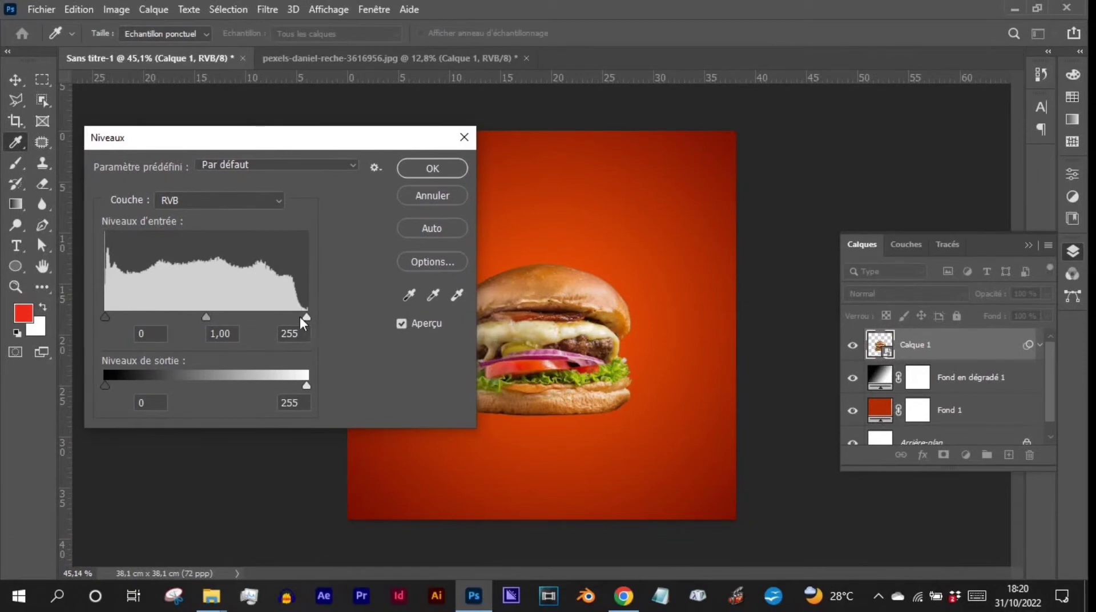
{"action": "mouse_move", "coordinate": [300, 317]}
{"action": "left_mouse_down"}
{"action": "mouse_move", "coordinate": [273, 317]}
{"action": "mouse_move", "coordinate": [302, 318]}
{"action": "left_mouse_up"}
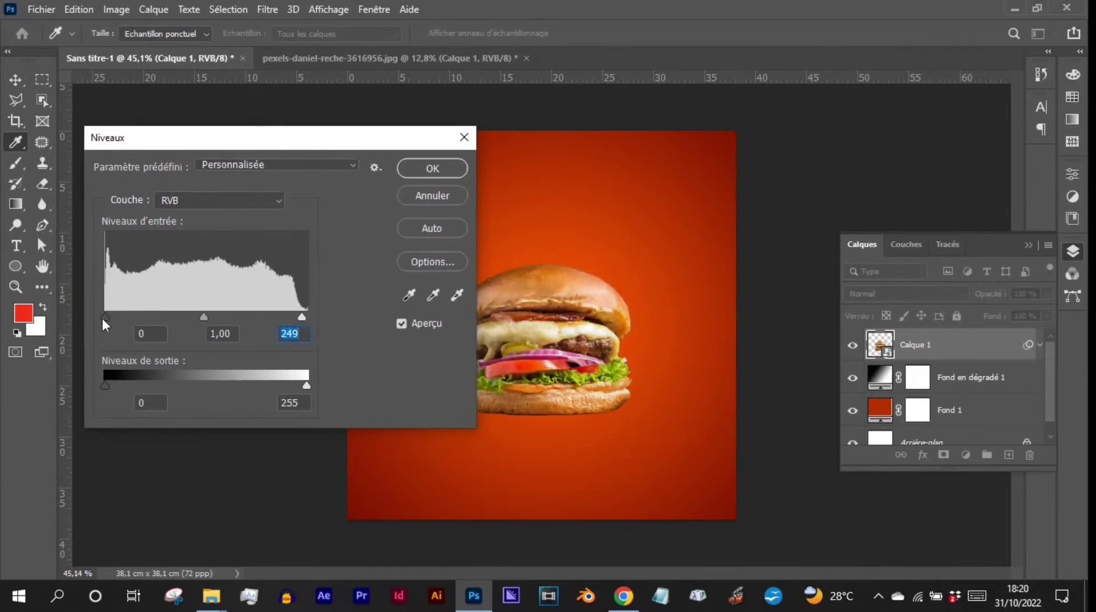
{"action": "left_click_drag", "start_coordinate": [102, 319], "coordinate": [123, 317]}
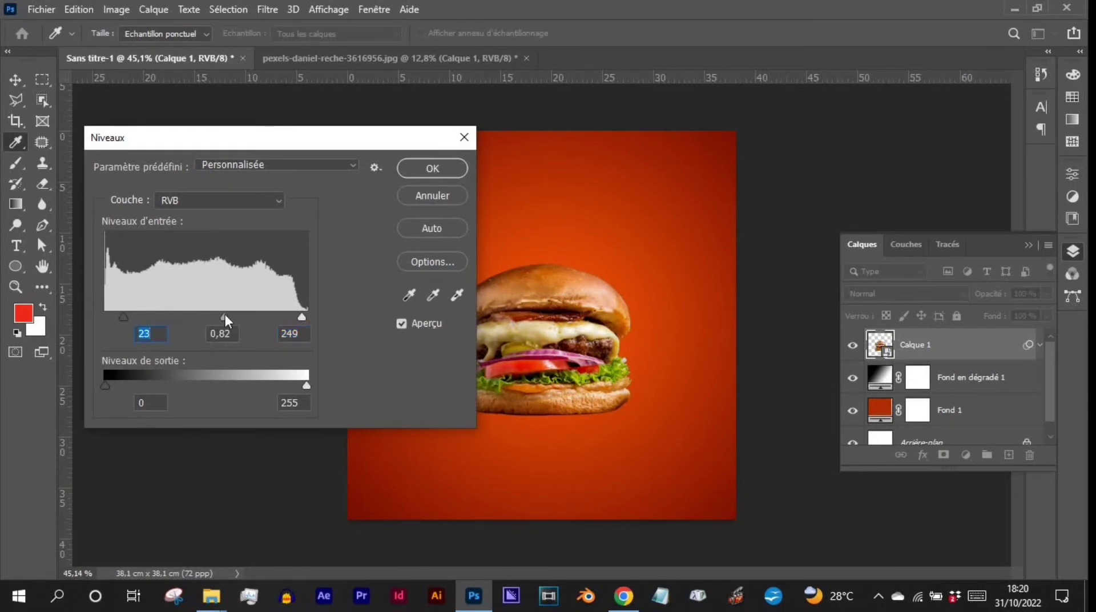
{"action": "left_click_drag", "start_coordinate": [222, 316], "coordinate": [219, 317]}
Raise the burger's black input level to 30, fine-tune the midtones and apply the Levels adjustment
{"action": "left_click_drag", "start_coordinate": [269, 143], "coordinate": [215, 154]}
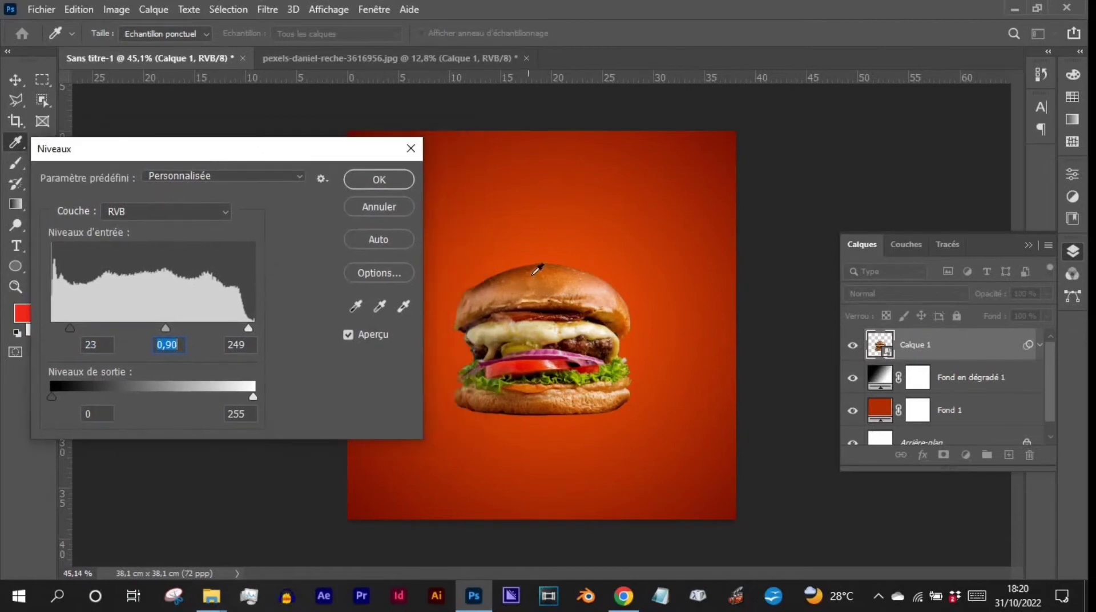
{"action": "left_click_drag", "start_coordinate": [73, 327], "coordinate": [77, 327]}
{"action": "left_click", "coordinate": [76, 328]}
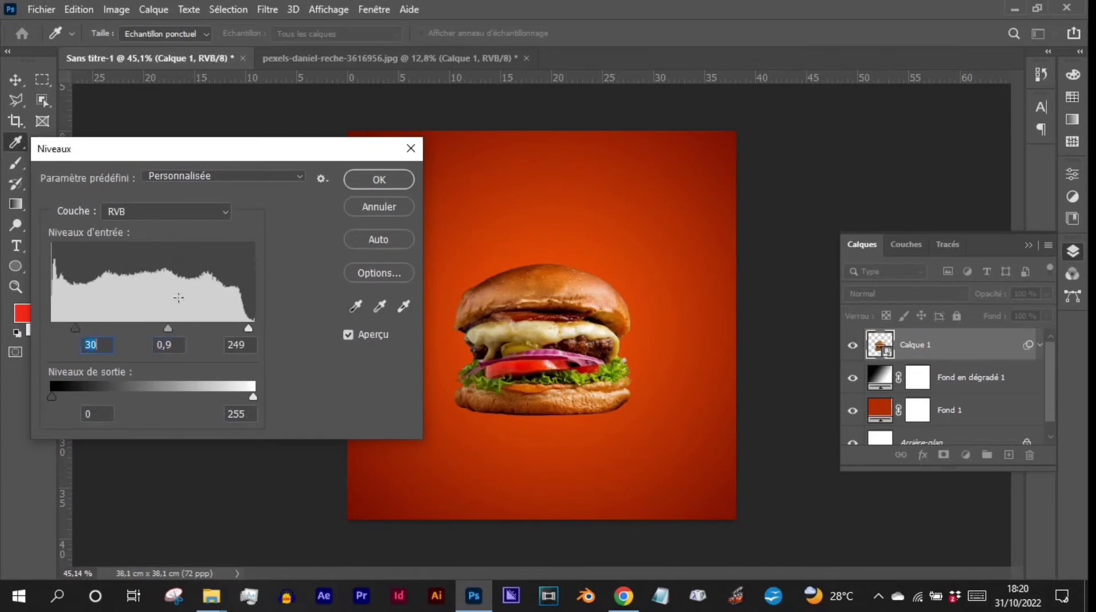
{"action": "left_click", "coordinate": [164, 328]}
{"action": "left_click", "coordinate": [380, 180]}
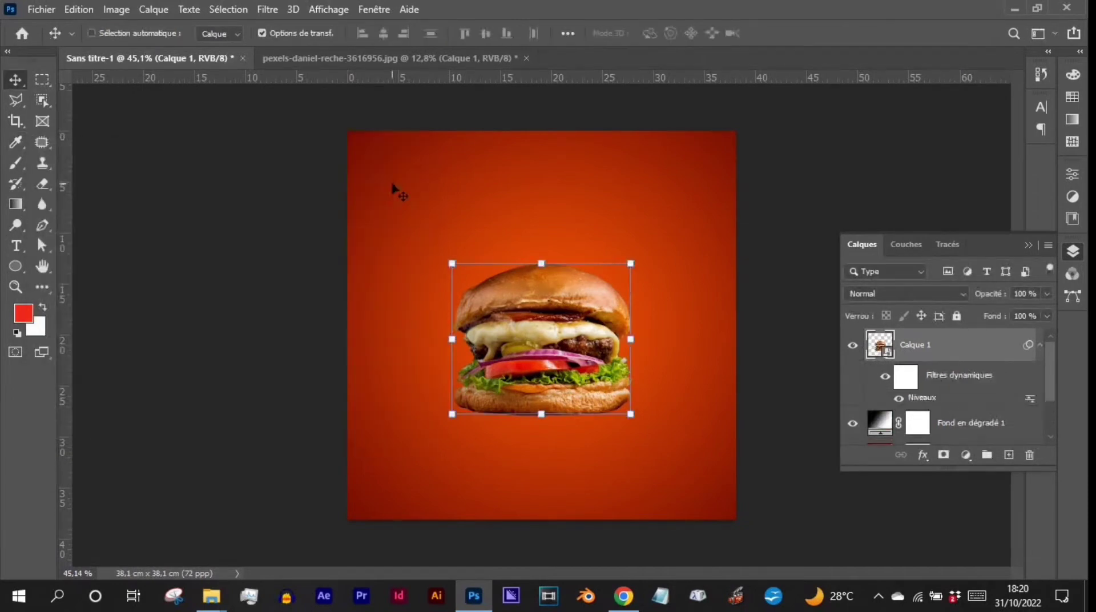
Apply a Color Balance adjustment to the burger, shifting its midtones towards red and slightly towards yellow
{"action": "left_click", "coordinate": [80, 12]}
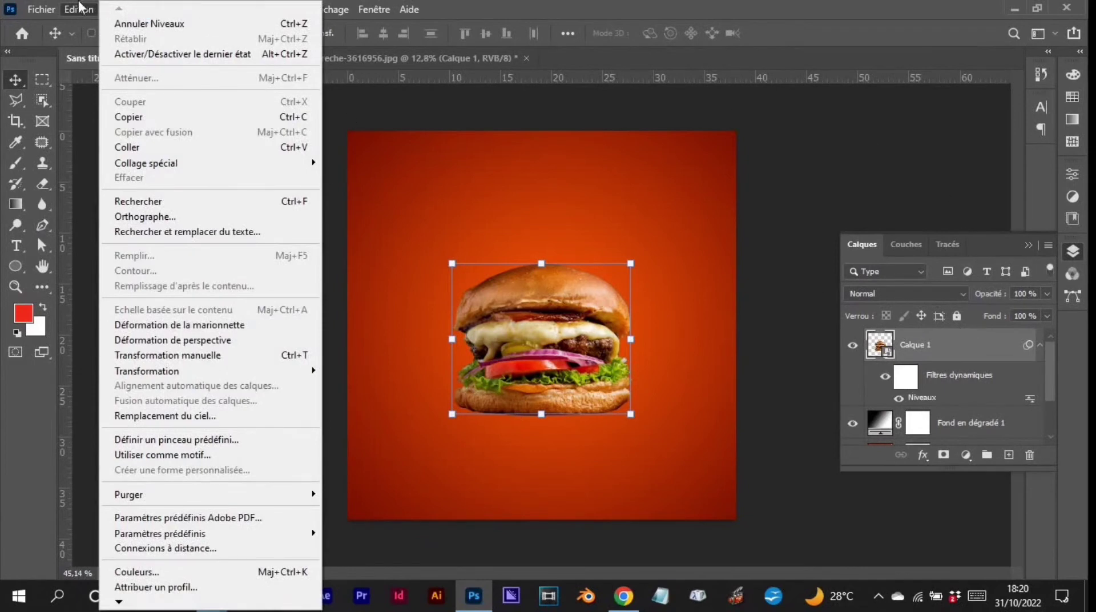
{"action": "left_click", "coordinate": [117, 9]}
{"action": "mouse_move", "coordinate": [147, 54]}
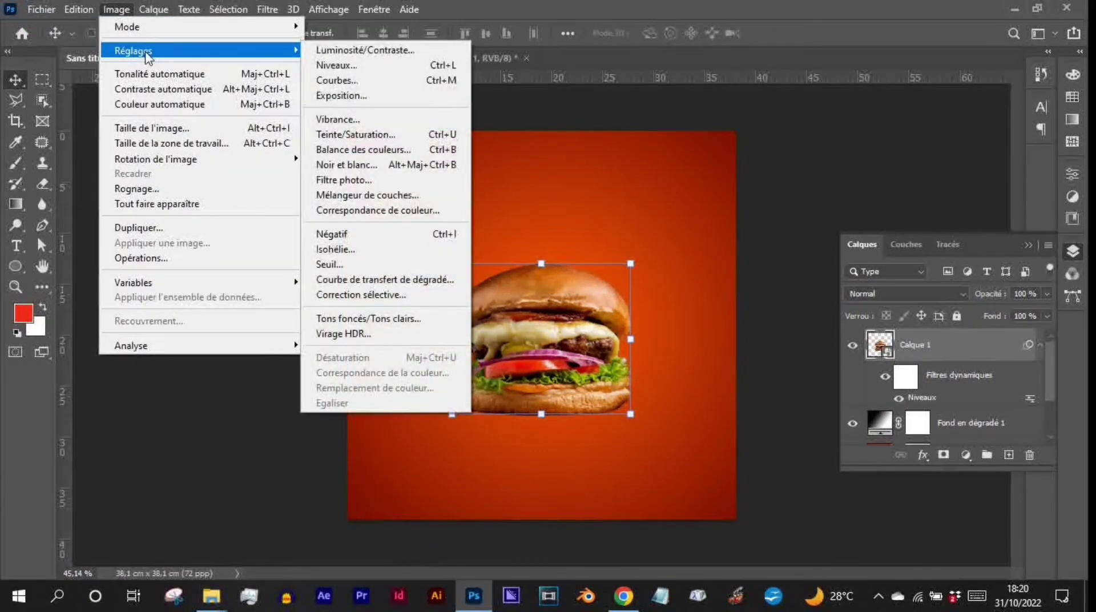
{"action": "left_click", "coordinate": [408, 150]}
{"action": "left_click_drag", "start_coordinate": [567, 120], "coordinate": [270, 168]}
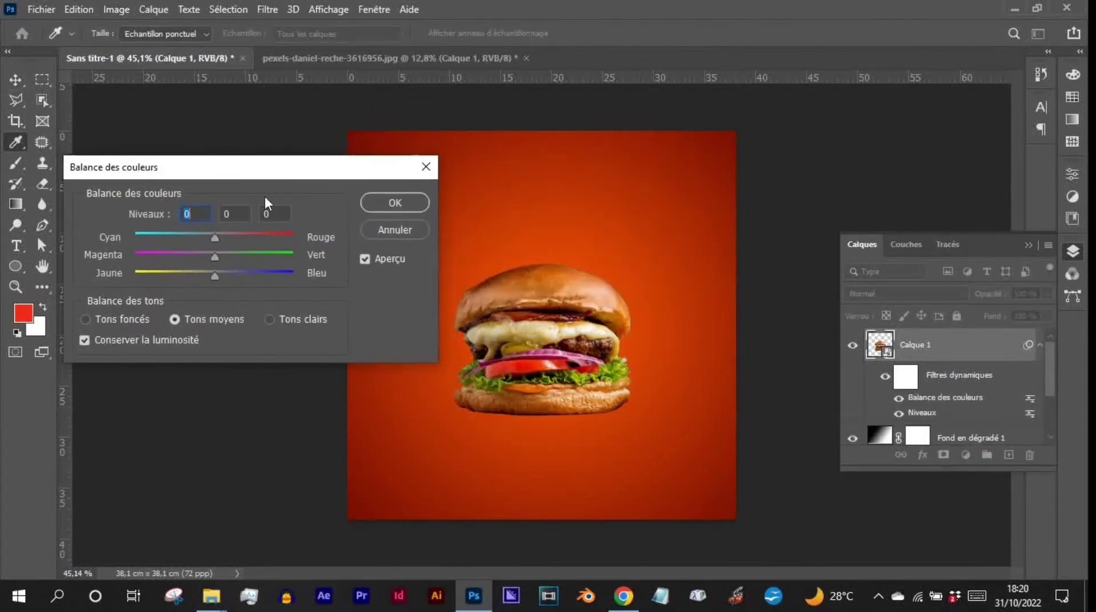
{"action": "left_click_drag", "start_coordinate": [216, 240], "coordinate": [238, 238]}
{"action": "left_click_drag", "start_coordinate": [204, 275], "coordinate": [203, 276]}
{"action": "left_click_drag", "start_coordinate": [238, 238], "coordinate": [250, 236]}
{"action": "left_click", "coordinate": [392, 203]}
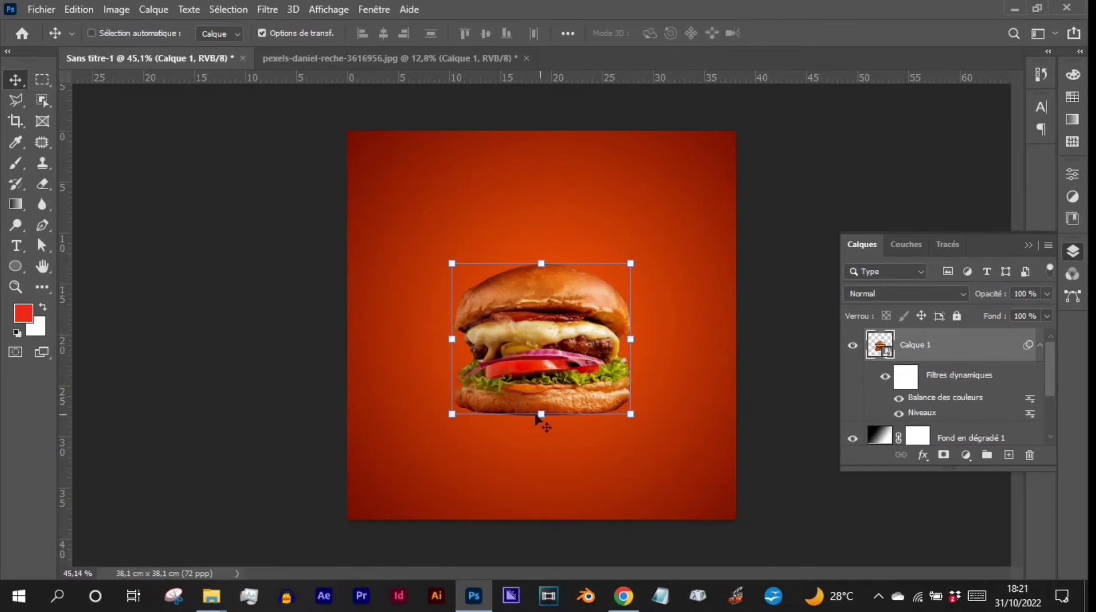
Add an empty layer between the burger layer and the gradient fill layer
{"action": "left_click", "coordinate": [1008, 455]}
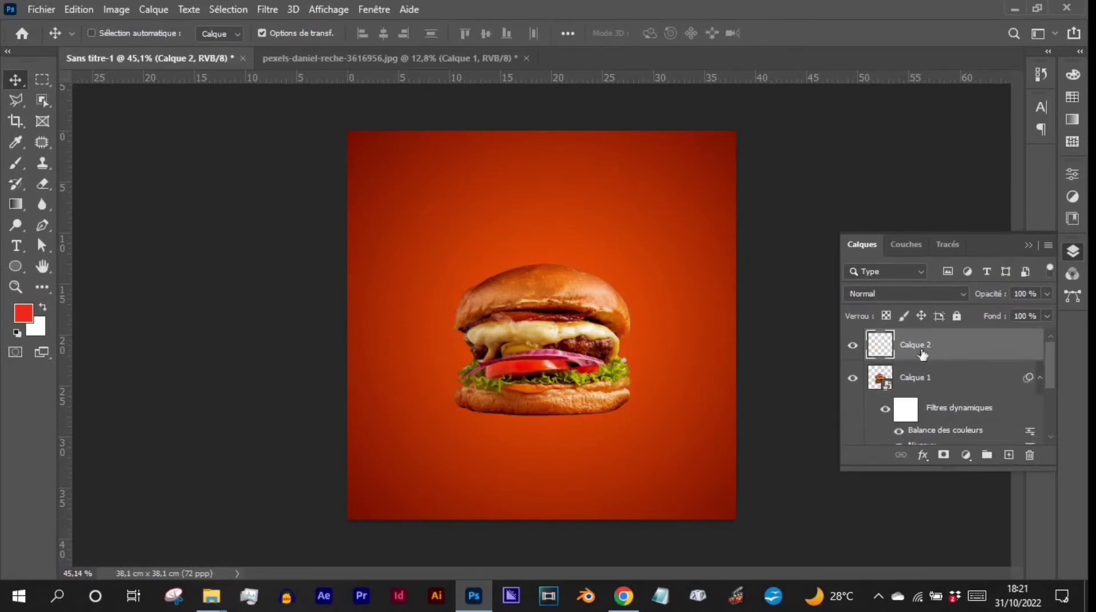
{"action": "left_click_drag", "start_coordinate": [929, 350], "coordinate": [923, 448]}
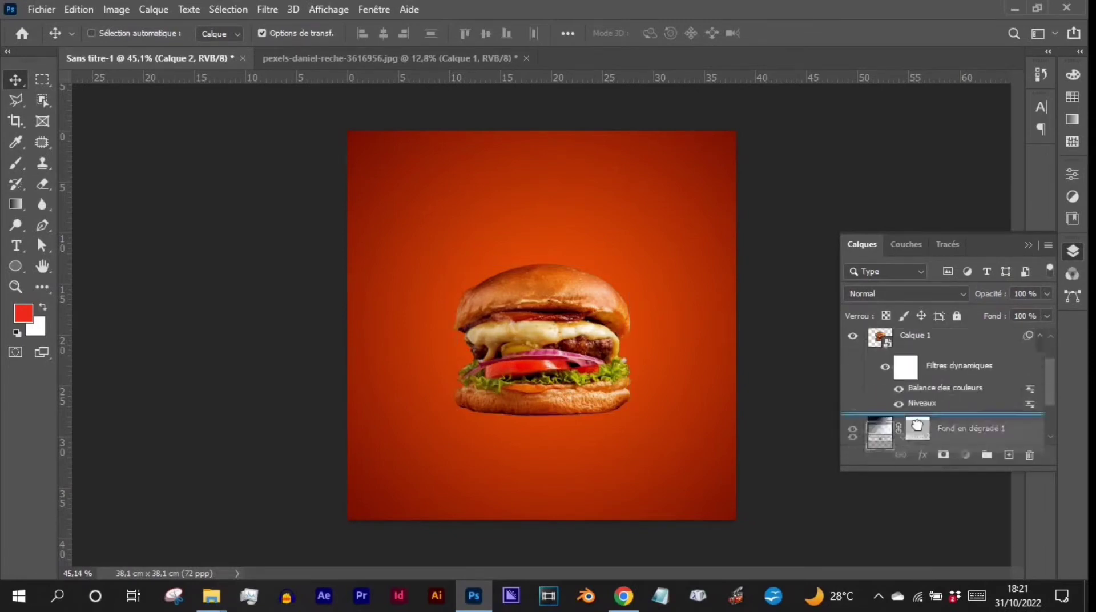
Set up a black Brush with a 352 px tip, flattened into a thin horizontal ellipse, at the lowest hardness
{"action": "left_click", "coordinate": [17, 164]}
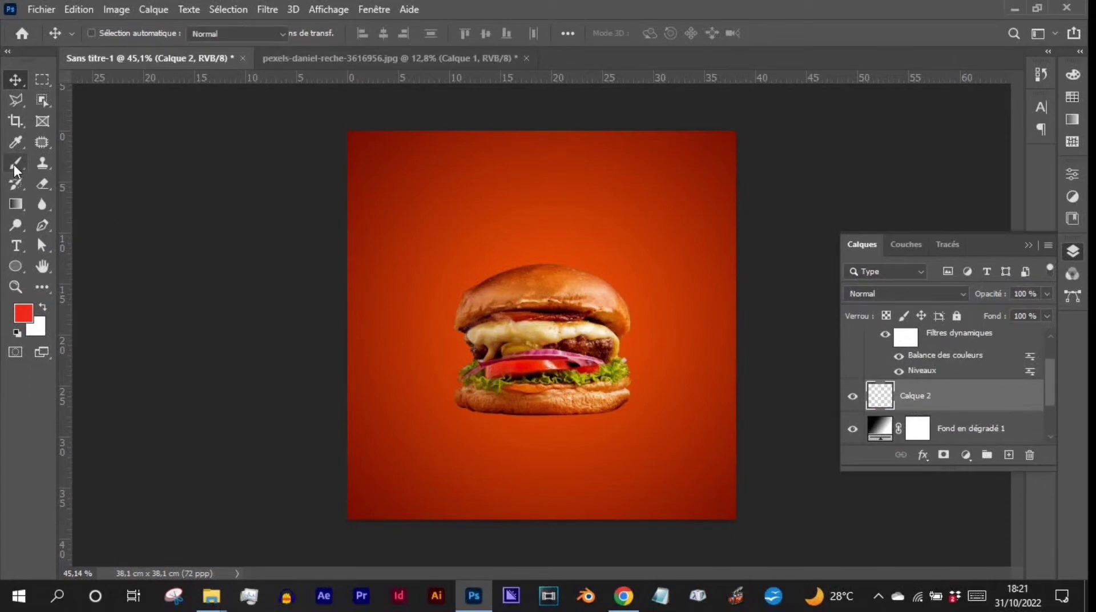
{"action": "left_click", "coordinate": [17, 334]}
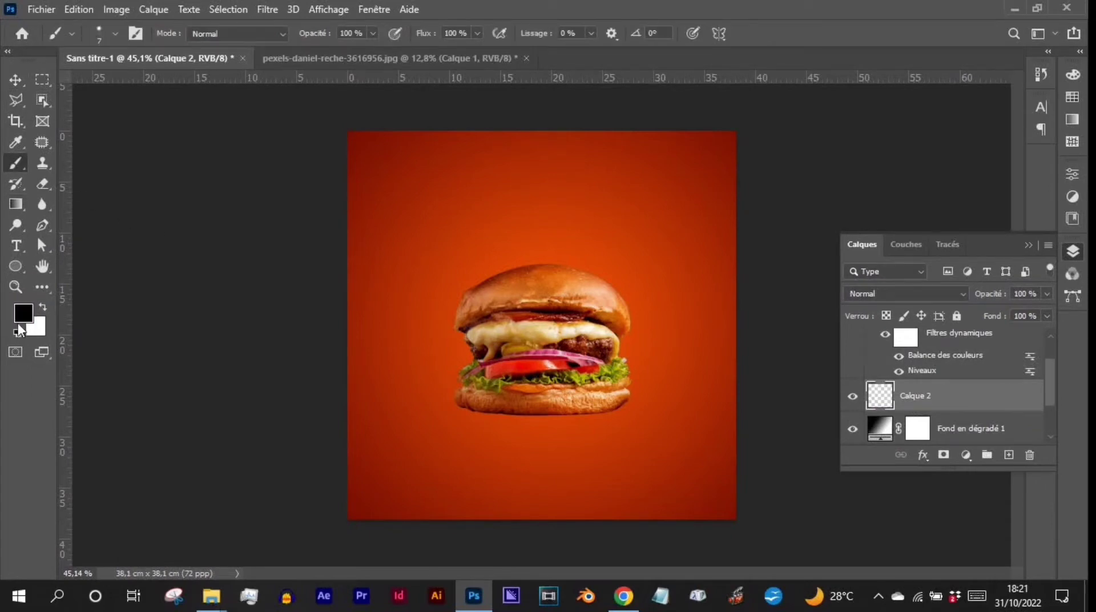
{"action": "left_click", "coordinate": [113, 33]}
{"action": "left_click", "coordinate": [96, 84]}
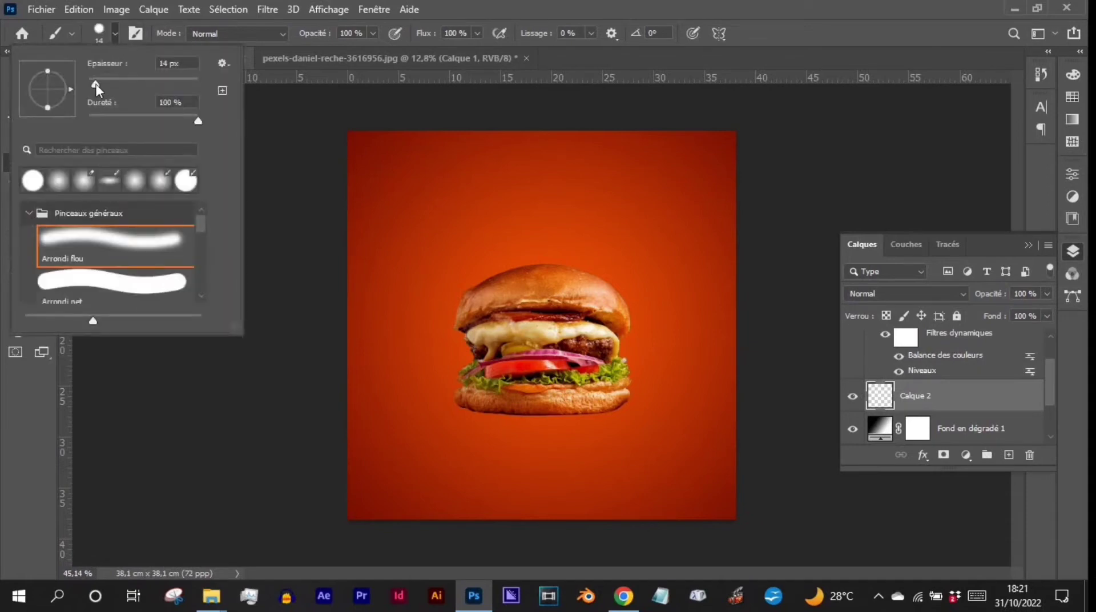
{"action": "mouse_move", "coordinate": [96, 84]}
{"action": "left_mouse_down"}
{"action": "mouse_move", "coordinate": [157, 117]}
{"action": "mouse_move", "coordinate": [205, 89]}
{"action": "mouse_move", "coordinate": [109, 92]}
{"action": "mouse_move", "coordinate": [173, 84]}
{"action": "left_mouse_up"}
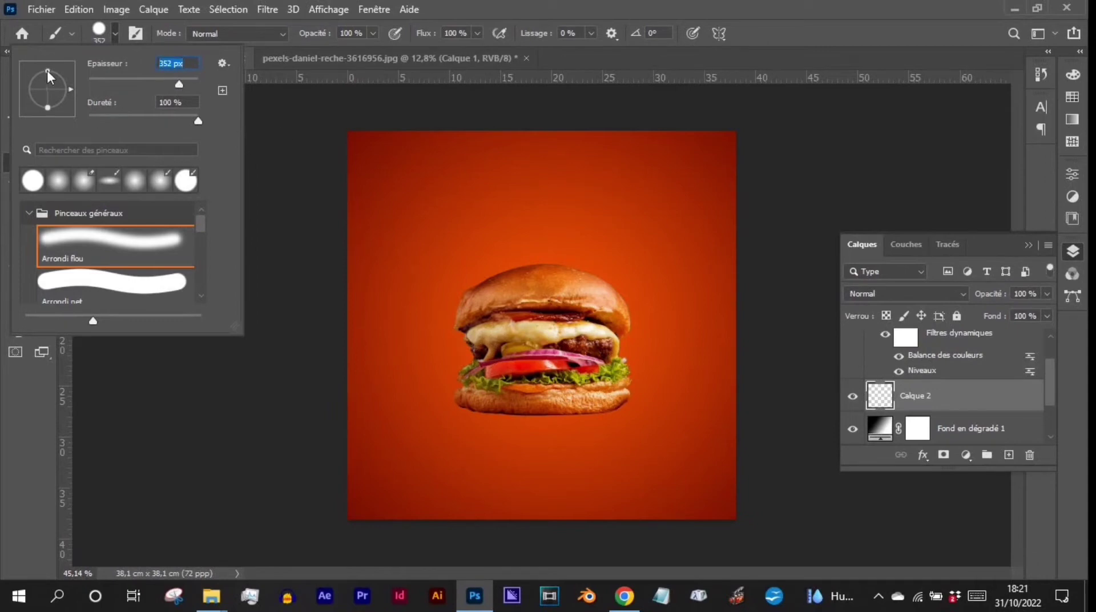
{"action": "left_click_drag", "start_coordinate": [50, 84], "coordinate": [50, 85]}
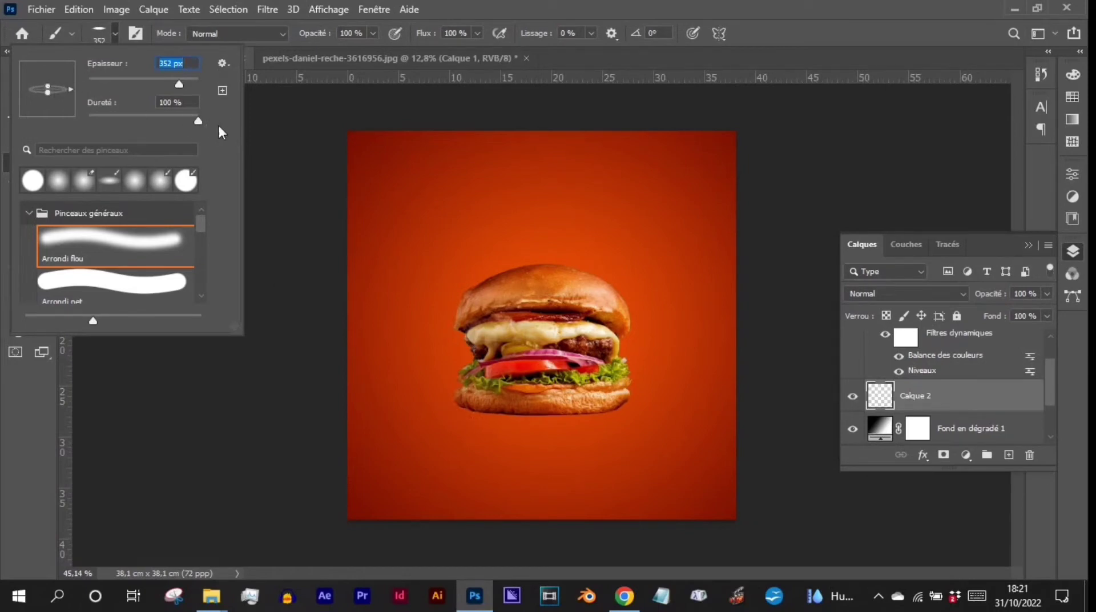
{"action": "left_click_drag", "start_coordinate": [197, 121], "coordinate": [88, 121]}
{"action": "left_click", "coordinate": [116, 35]}
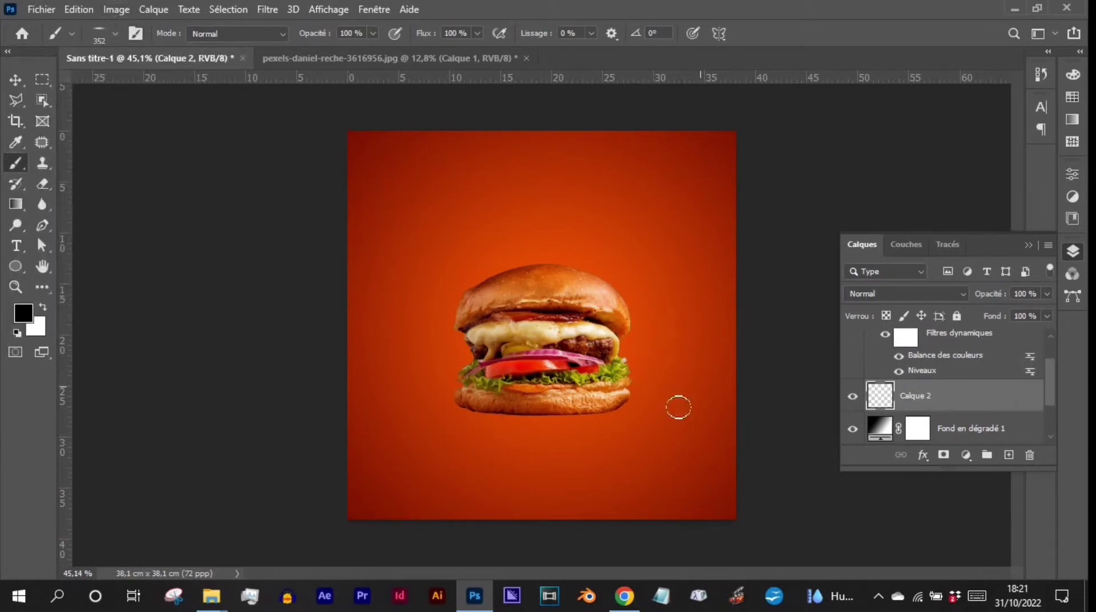
Reduce the brush opacity to 39% and paint a soft horizontal shadow directly beneath the bottom bun
{"action": "scroll", "coordinate": [537, 411], "scroll_direction": "up", "scroll_amount": 5}
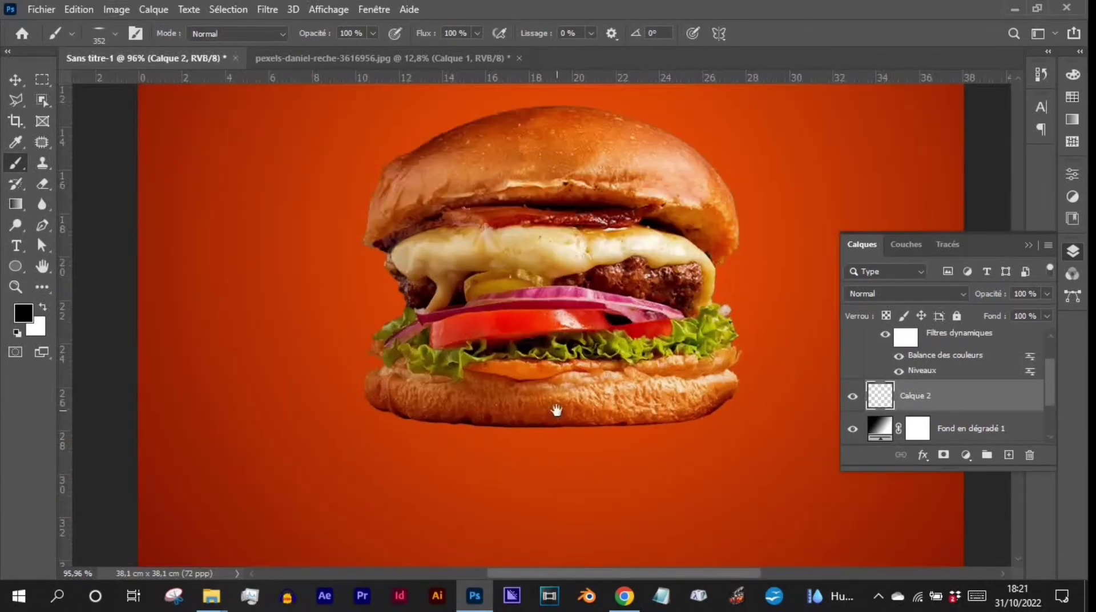
{"action": "left_click_drag", "start_coordinate": [556, 410], "coordinate": [504, 323]}
{"action": "scroll", "coordinate": [479, 374], "scroll_direction": "up", "scroll_amount": 1}
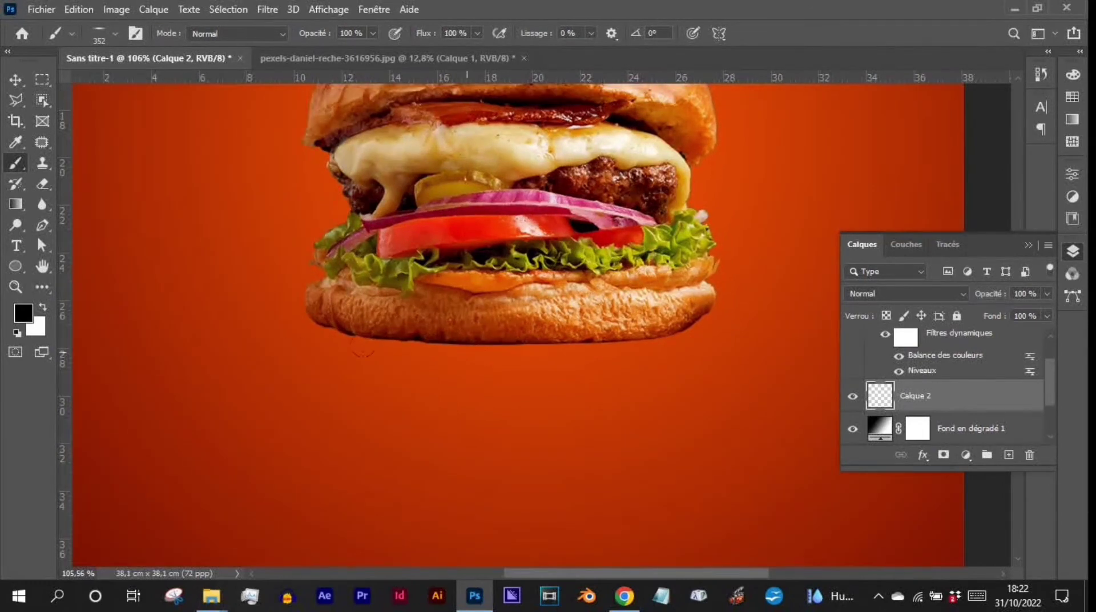
{"action": "left_click_drag", "start_coordinate": [322, 37], "coordinate": [269, 41]}
{"action": "left_click_drag", "start_coordinate": [300, 350], "coordinate": [483, 372]}
{"action": "left_click_drag", "start_coordinate": [416, 361], "coordinate": [633, 365]}
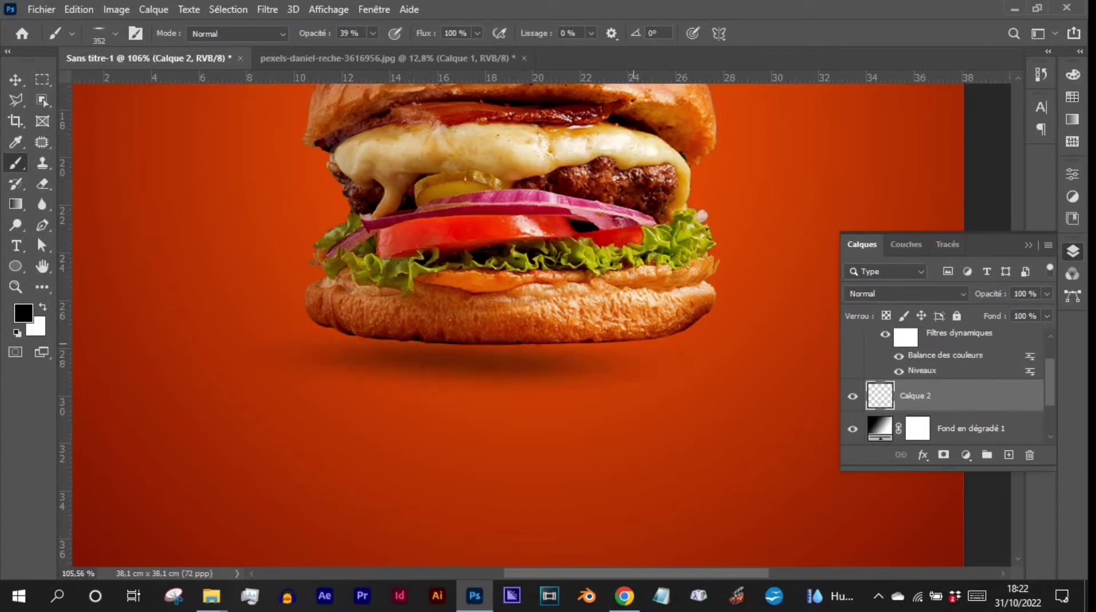
{"action": "left_click_drag", "start_coordinate": [747, 354], "coordinate": [387, 343]}
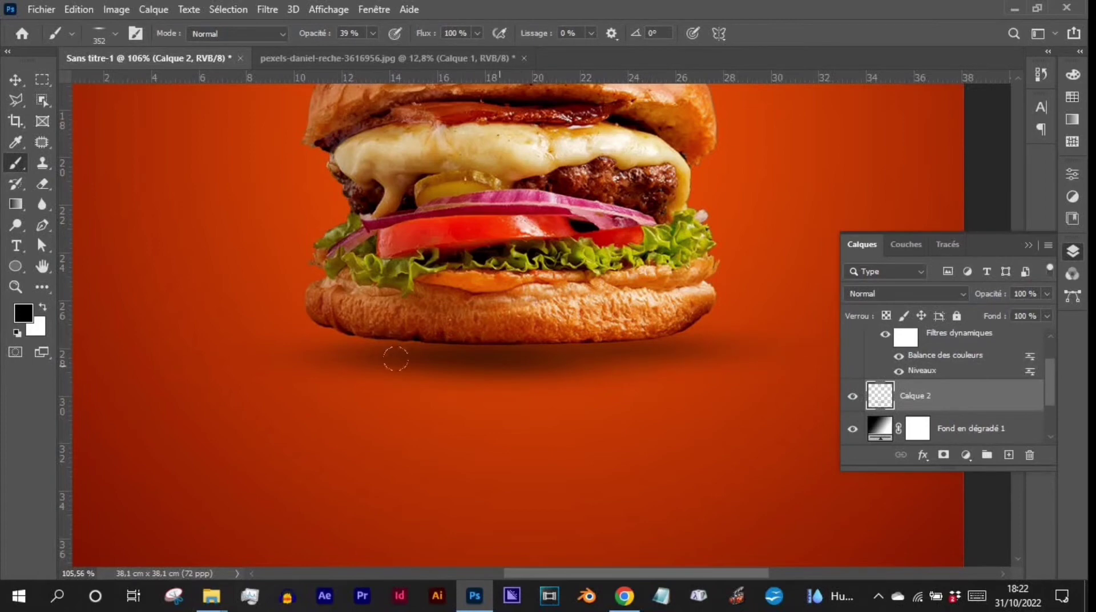
{"action": "left_click", "coordinate": [390, 353]}
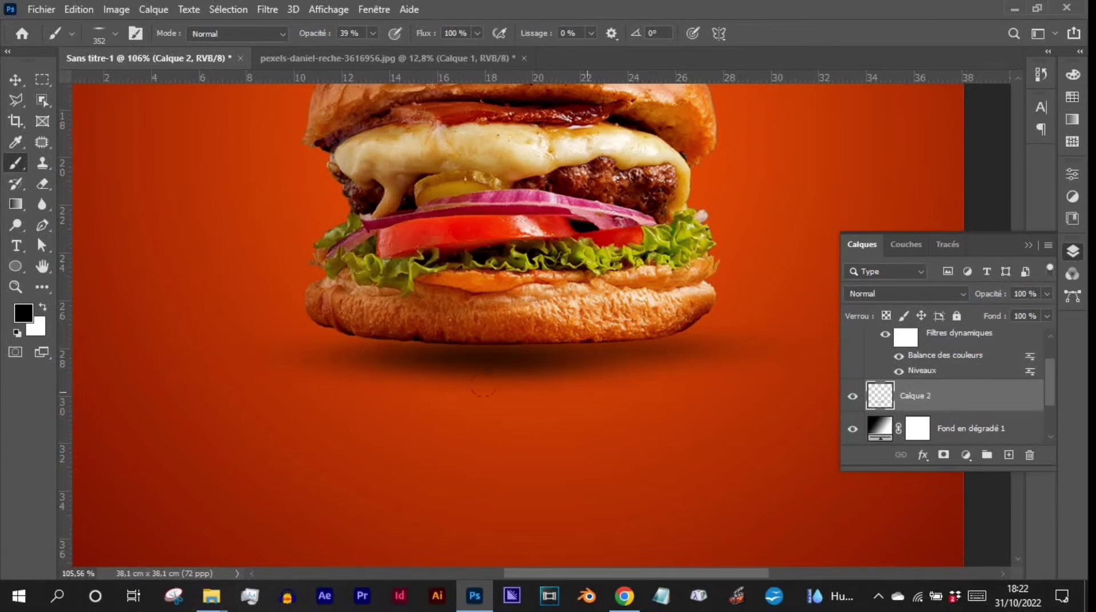
{"action": "left_click_drag", "start_coordinate": [394, 342], "coordinate": [563, 344]}
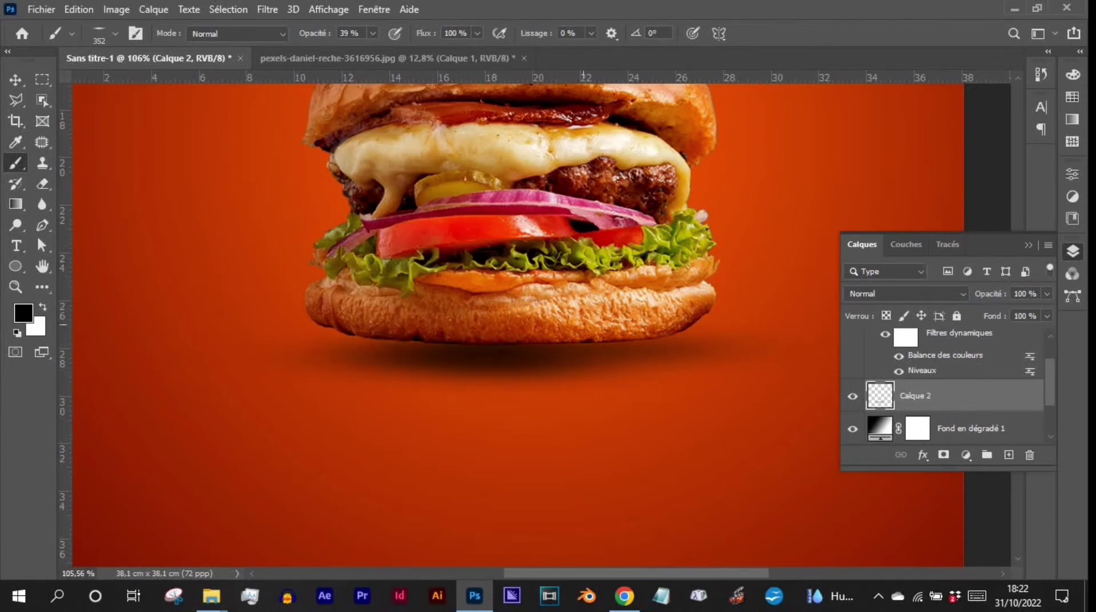
Set the shadow layer's blend mode to Densité linéaire + and lower its fill to 50%
{"action": "scroll", "coordinate": [444, 355], "scroll_direction": "down", "scroll_amount": 4}
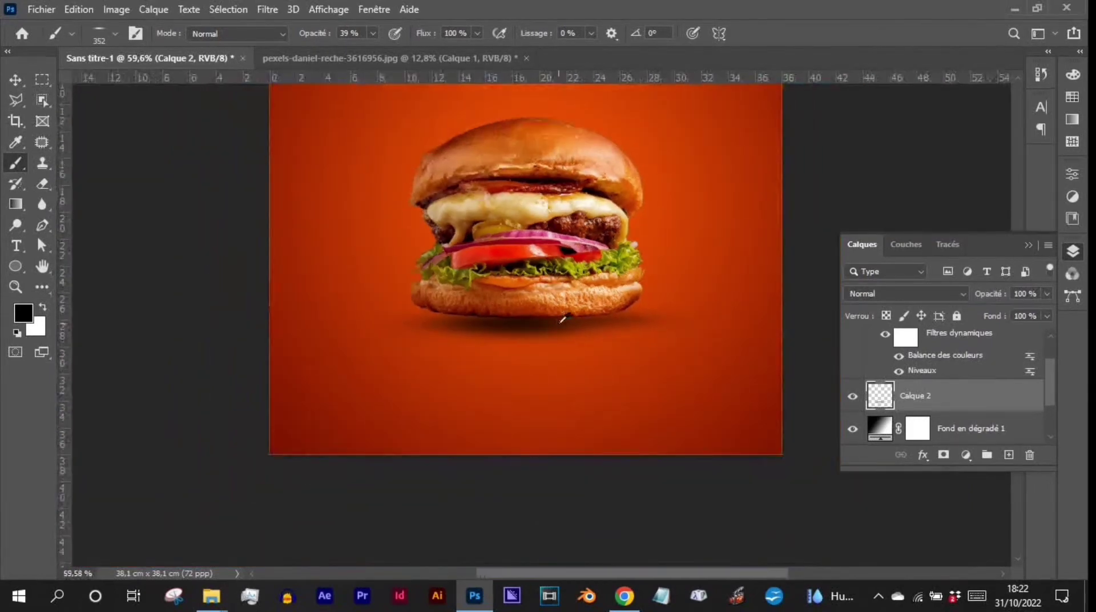
{"action": "scroll", "coordinate": [570, 323], "scroll_direction": "up", "scroll_amount": 3}
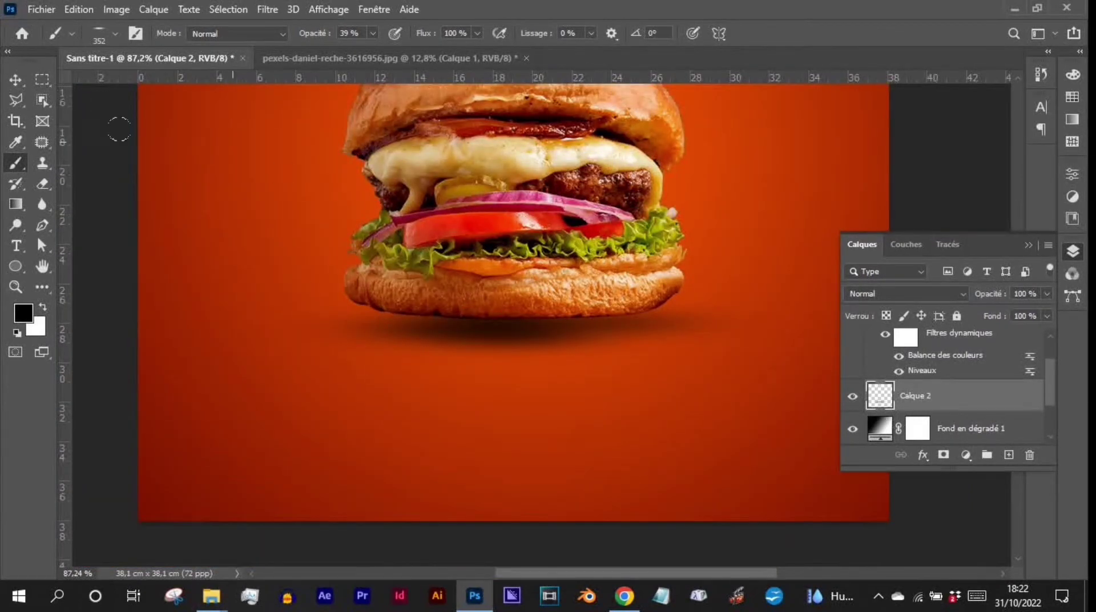
{"action": "left_click_drag", "start_coordinate": [545, 98], "coordinate": [535, 221]}
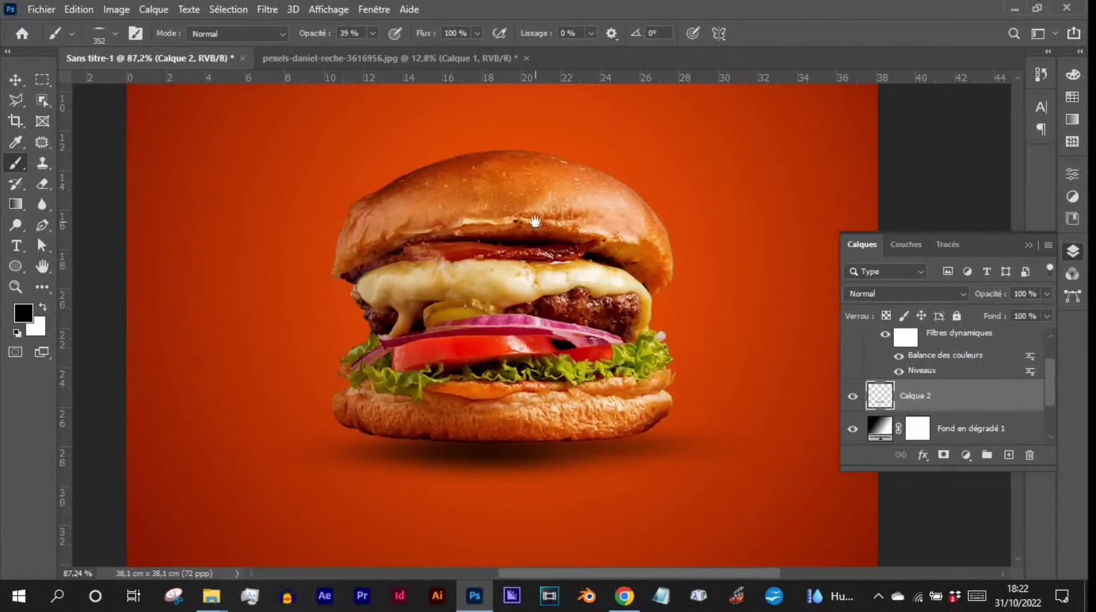
{"action": "key", "text": "v"}
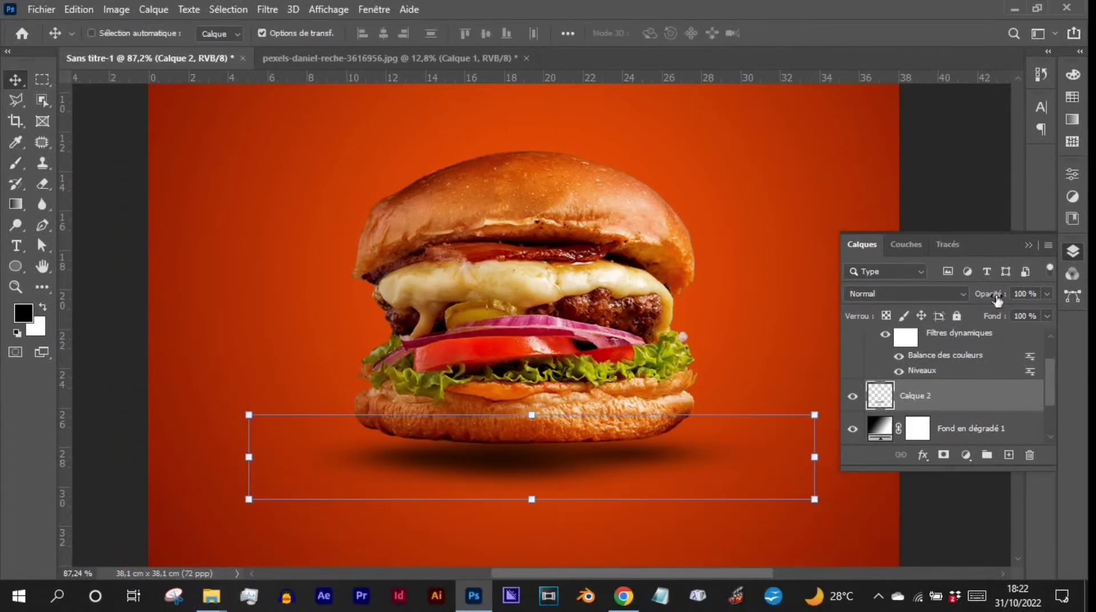
{"action": "left_click", "coordinate": [957, 294]}
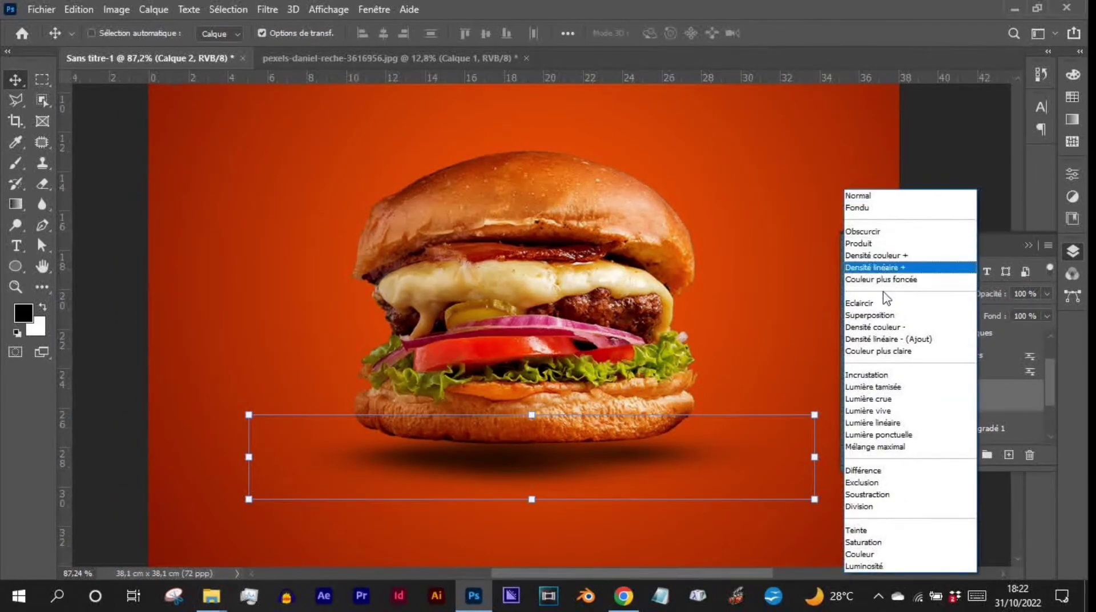
{"action": "left_click", "coordinate": [891, 267]}
{"action": "mouse_move", "coordinate": [1000, 319]}
{"action": "left_mouse_down"}
{"action": "mouse_move", "coordinate": [962, 322]}
{"action": "mouse_move", "coordinate": [992, 317]}
{"action": "left_mouse_up"}
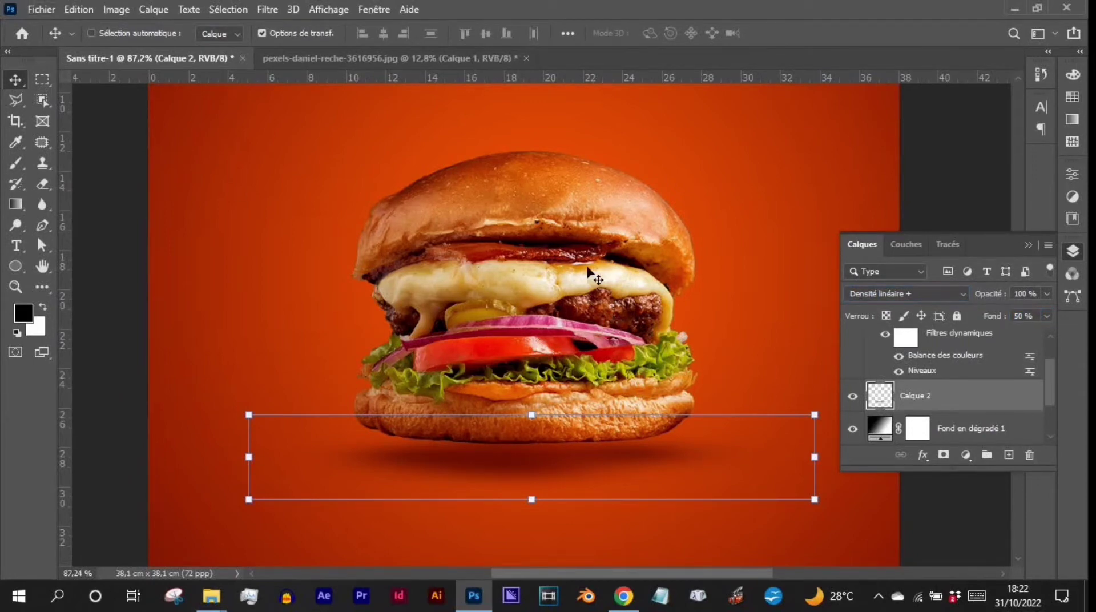
Create a wide paragraph text box above the burger and set its font to Poppins Bold at 72 pt
{"action": "scroll", "coordinate": [594, 274], "scroll_direction": "down", "scroll_amount": 1}
{"action": "scroll", "coordinate": [675, 301], "scroll_direction": "down", "scroll_amount": 3}
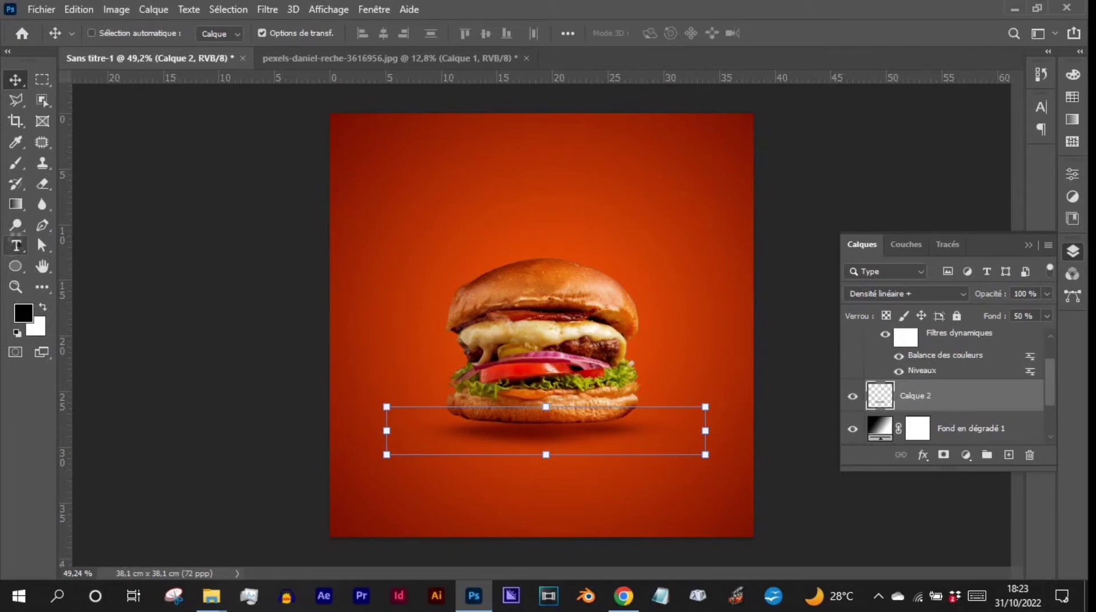
{"action": "left_click_drag", "start_coordinate": [16, 245], "coordinate": [83, 255]}
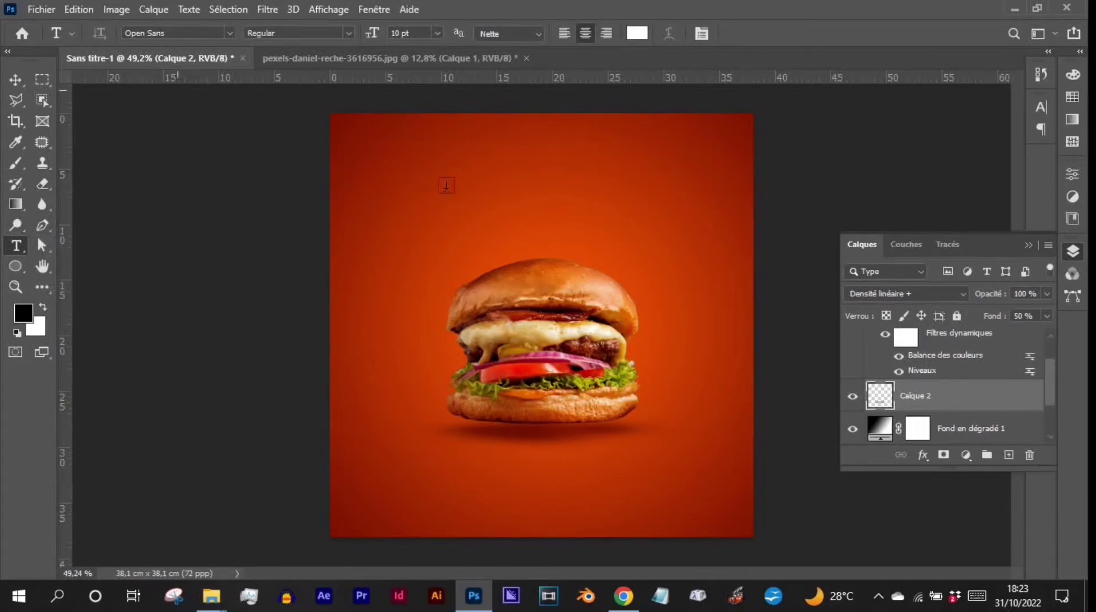
{"action": "left_click_drag", "start_coordinate": [366, 150], "coordinate": [706, 241]}
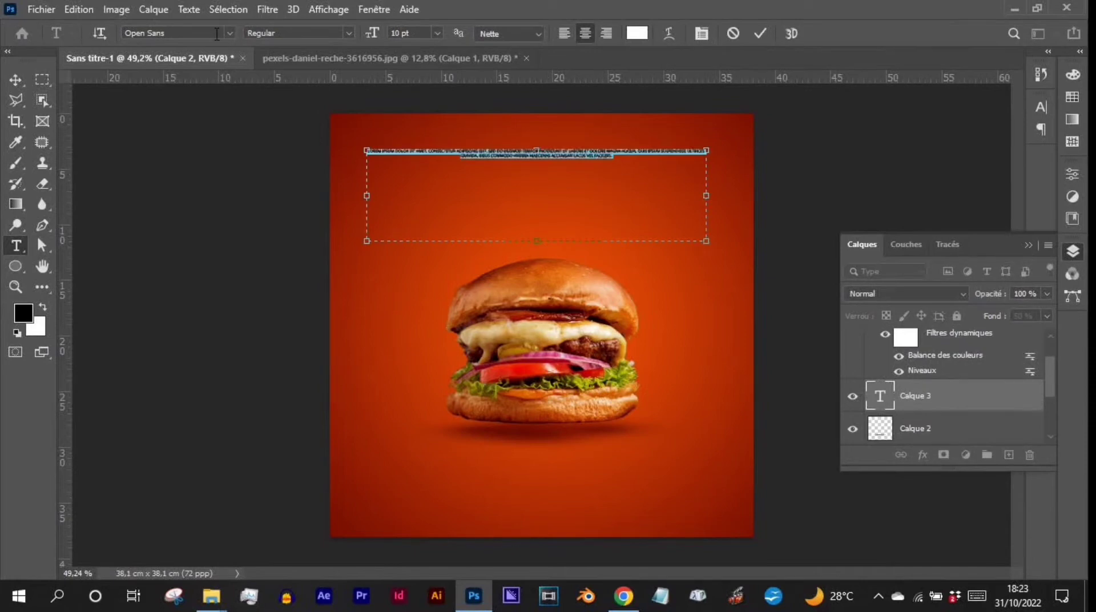
{"action": "left_click", "coordinate": [199, 31]}
{"action": "type", "text": "Poppins"}
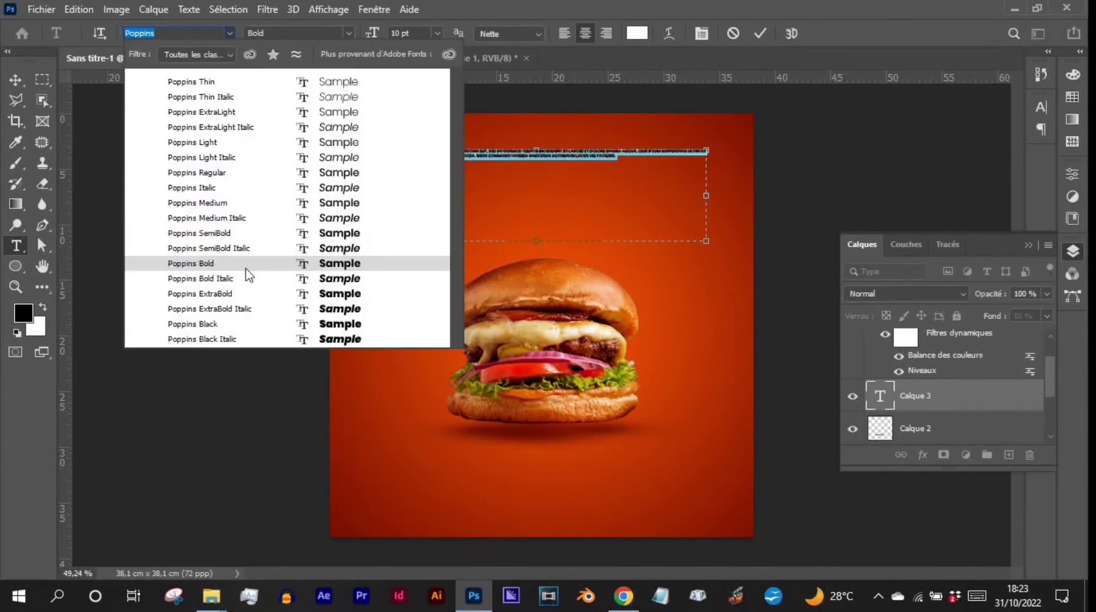
{"action": "left_click", "coordinate": [247, 275]}
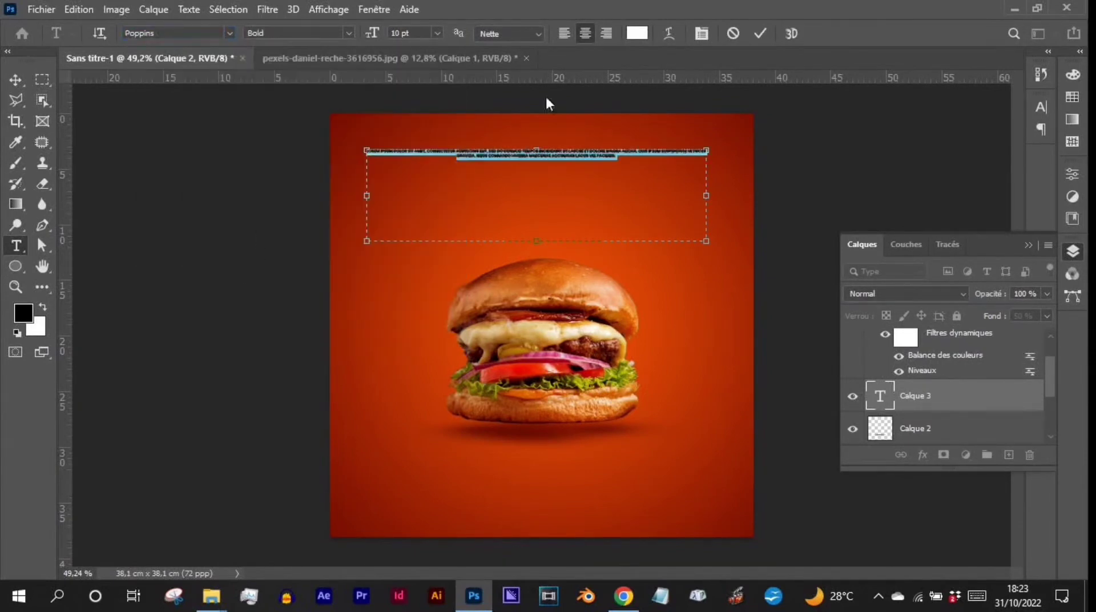
{"action": "left_click", "coordinate": [436, 34]}
{"action": "left_click", "coordinate": [430, 232]}
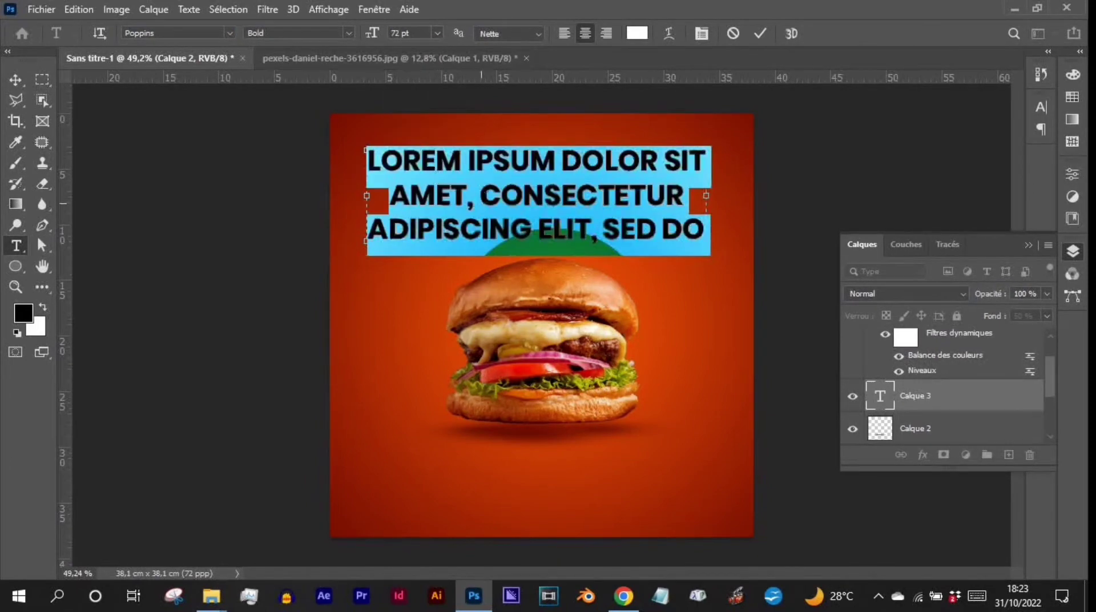
Replace the placeholder text with the title SPÉCIAL, including the accented É
{"action": "type", "text": "D"}
{"action": "left_click_drag", "start_coordinate": [555, 182], "coordinate": [521, 169]}
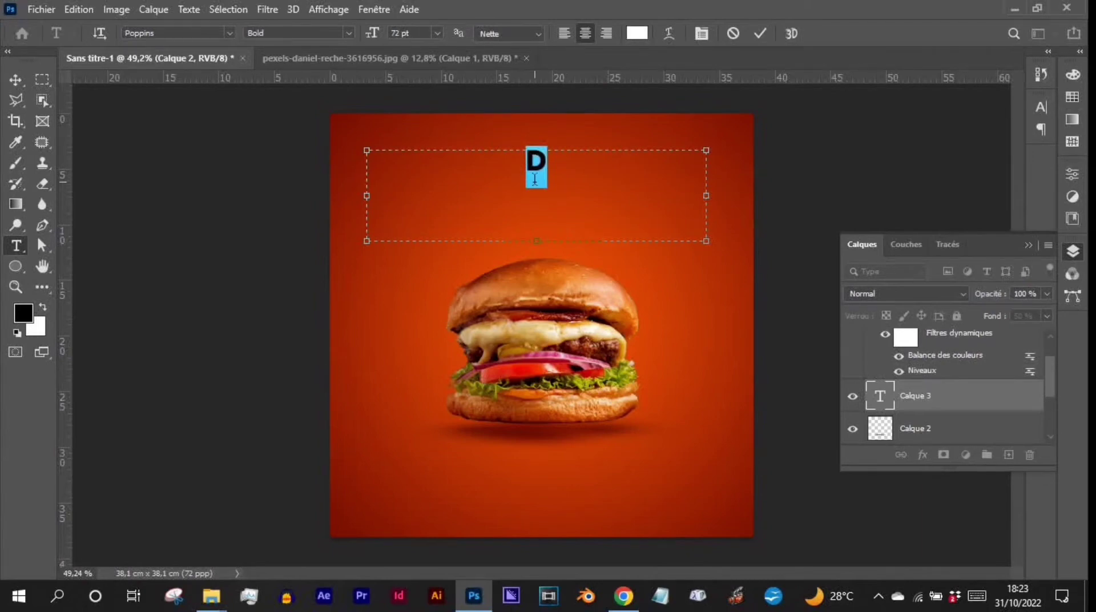
{"action": "left_click", "coordinate": [535, 179]}
{"action": "key", "text": "BackSpace"}
{"action": "type", "text": "SPECI"}
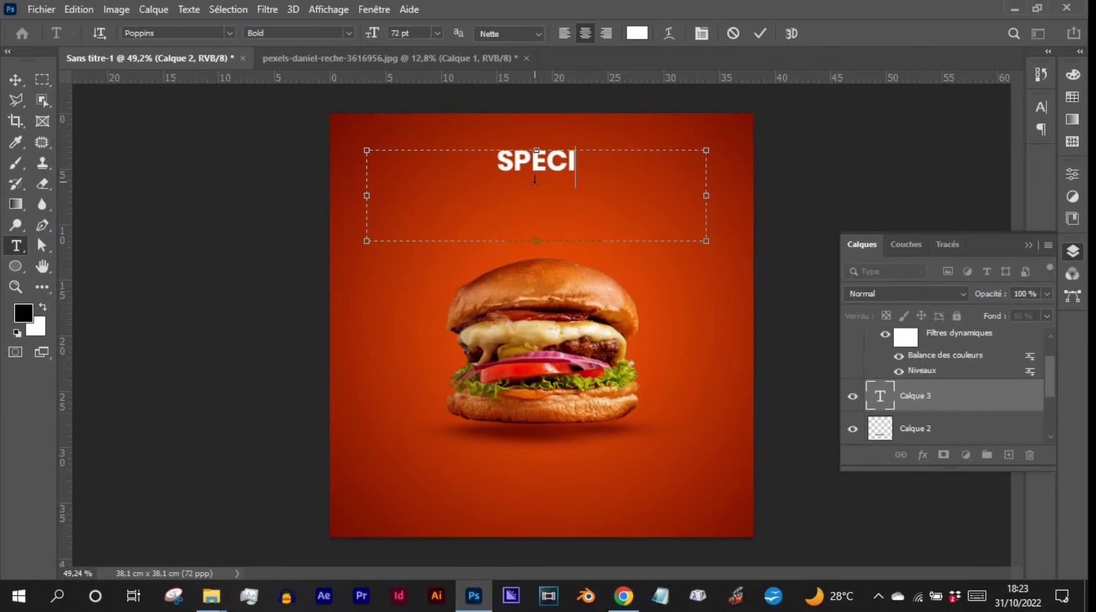
{"action": "type", "text": "AL"}
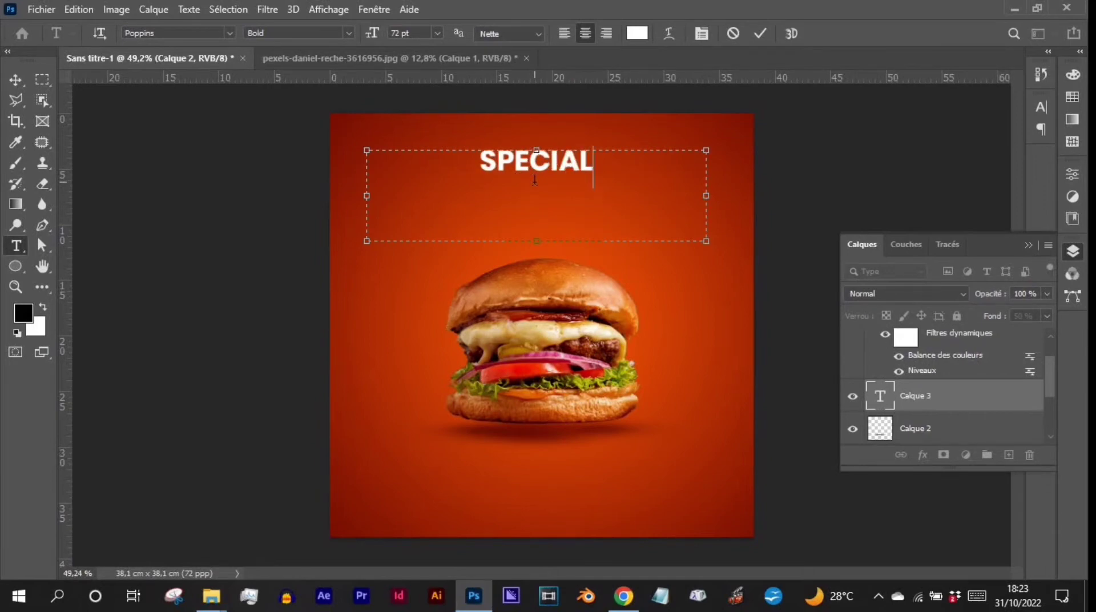
{"action": "double_click", "coordinate": [535, 179]}
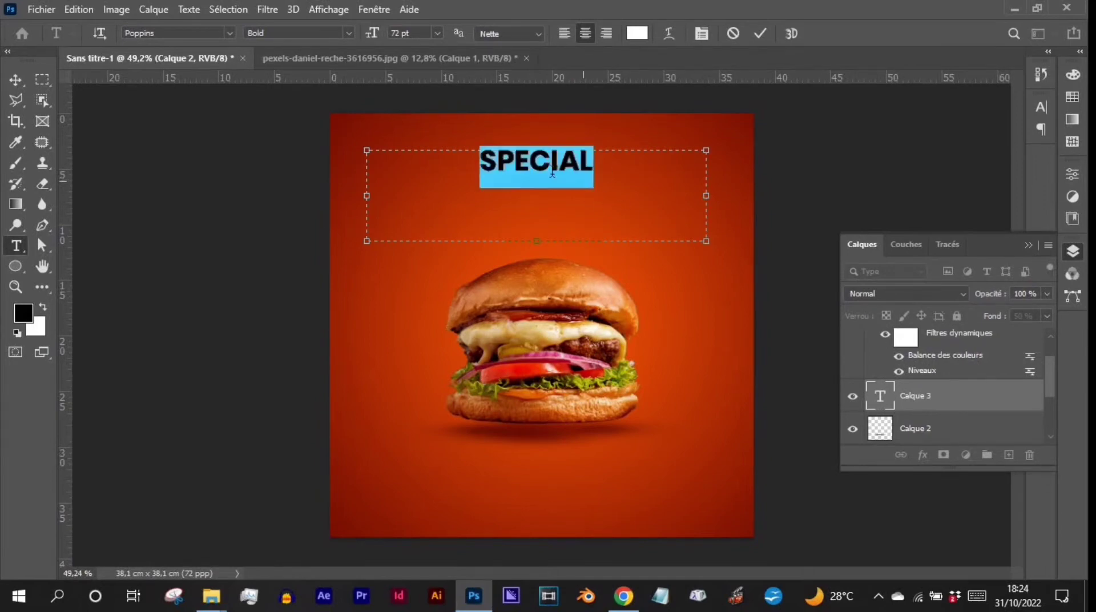
{"action": "left_click", "coordinate": [515, 179]}
{"action": "left_click_drag", "start_coordinate": [515, 178], "coordinate": [480, 168]}
{"action": "type", "text": "É"}
Enlarge the SPÉCIAL title to 144 pt and move it down, centred above the burger
{"action": "left_click_drag", "start_coordinate": [371, 36], "coordinate": [441, 36]}
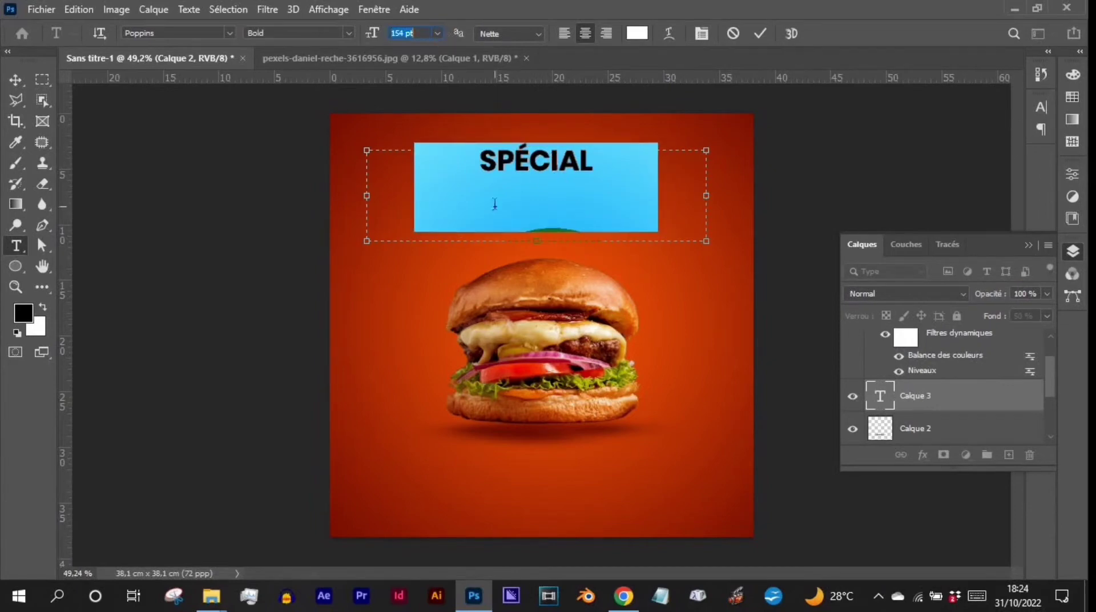
{"action": "left_click_drag", "start_coordinate": [372, 35], "coordinate": [384, 38]}
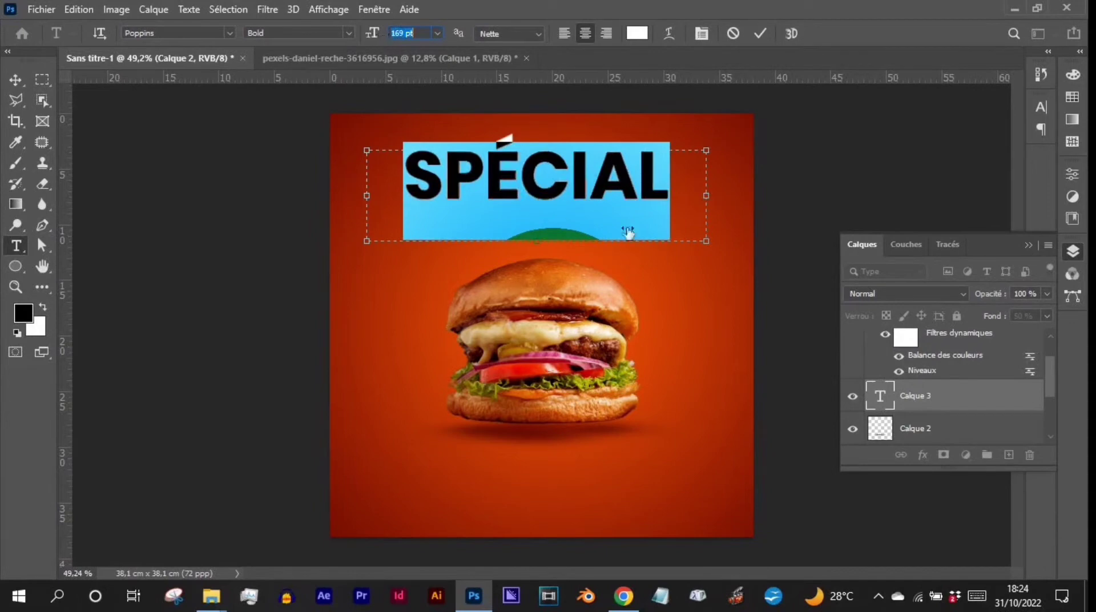
{"action": "left_click", "coordinate": [16, 81]}
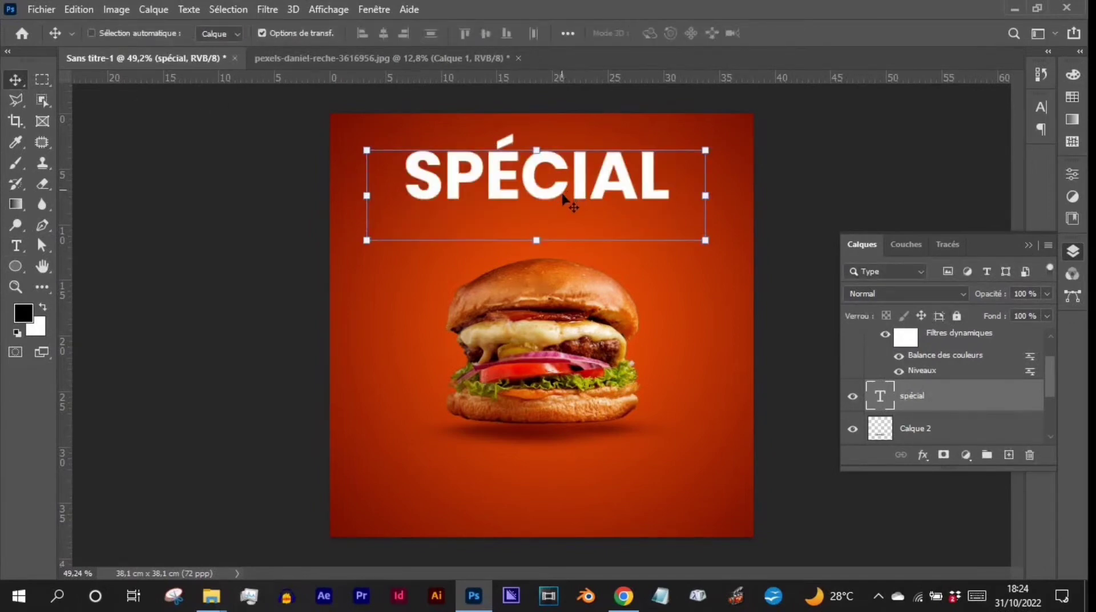
{"action": "left_click_drag", "start_coordinate": [591, 155], "coordinate": [596, 181]}
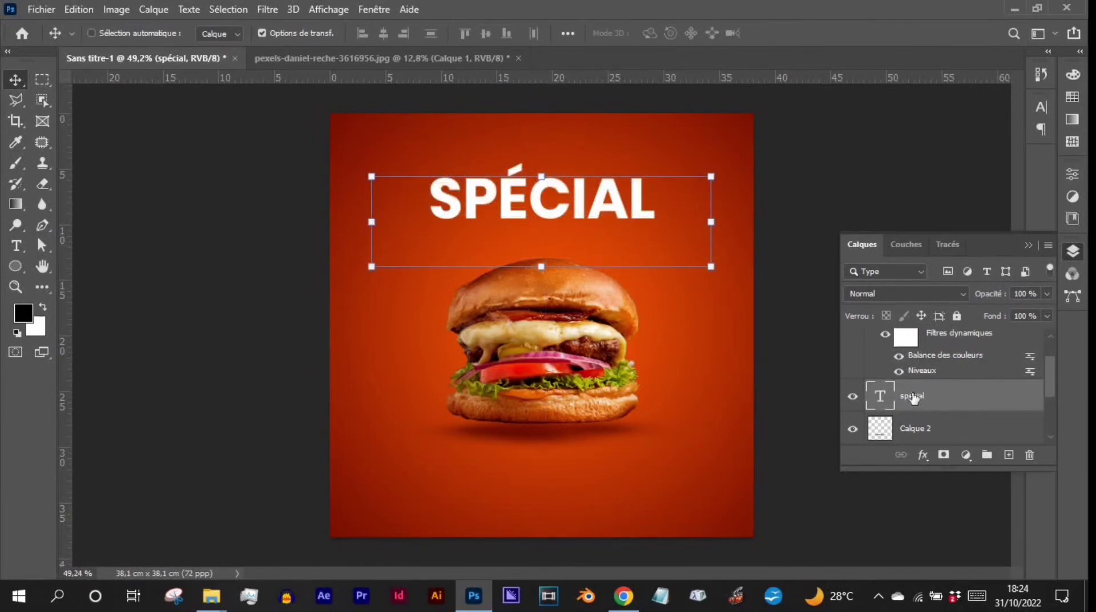
Duplicate the SPÉCIAL text layer, place the copy below the original and change its text to BURGER
{"action": "left_click_drag", "start_coordinate": [913, 398], "coordinate": [1007, 455]}
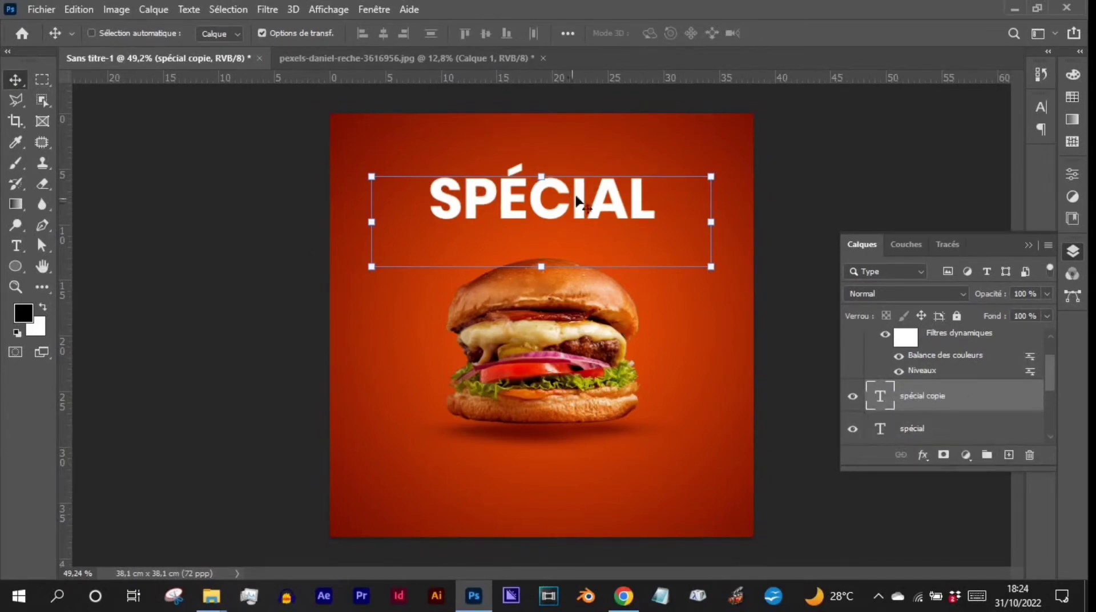
{"action": "left_click_drag", "start_coordinate": [578, 197], "coordinate": [594, 246]}
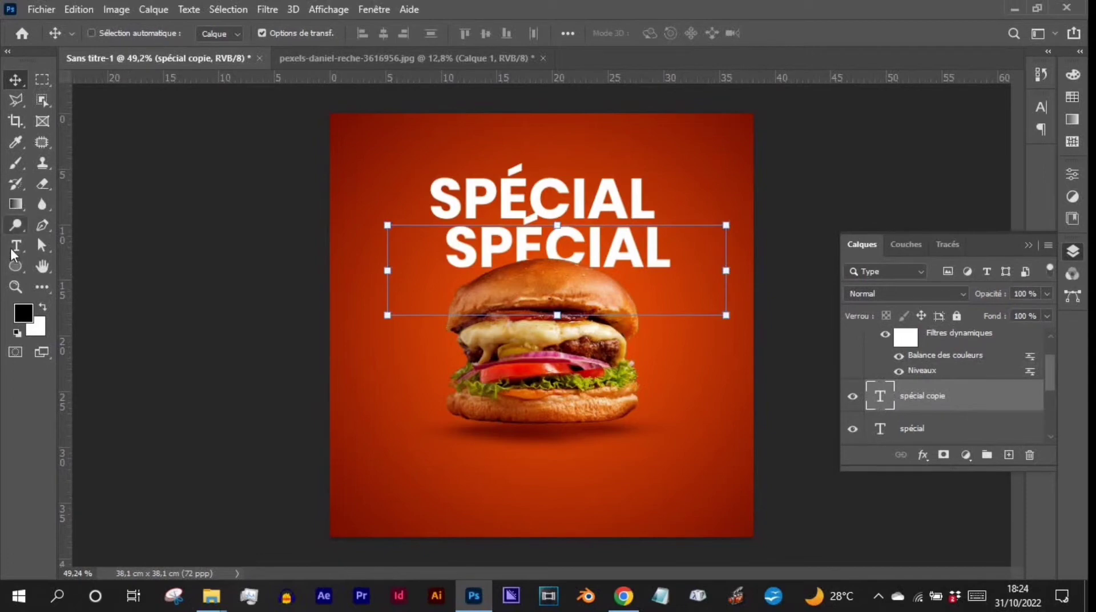
{"action": "left_click", "coordinate": [16, 246]}
{"action": "left_click_drag", "start_coordinate": [454, 243], "coordinate": [677, 244]}
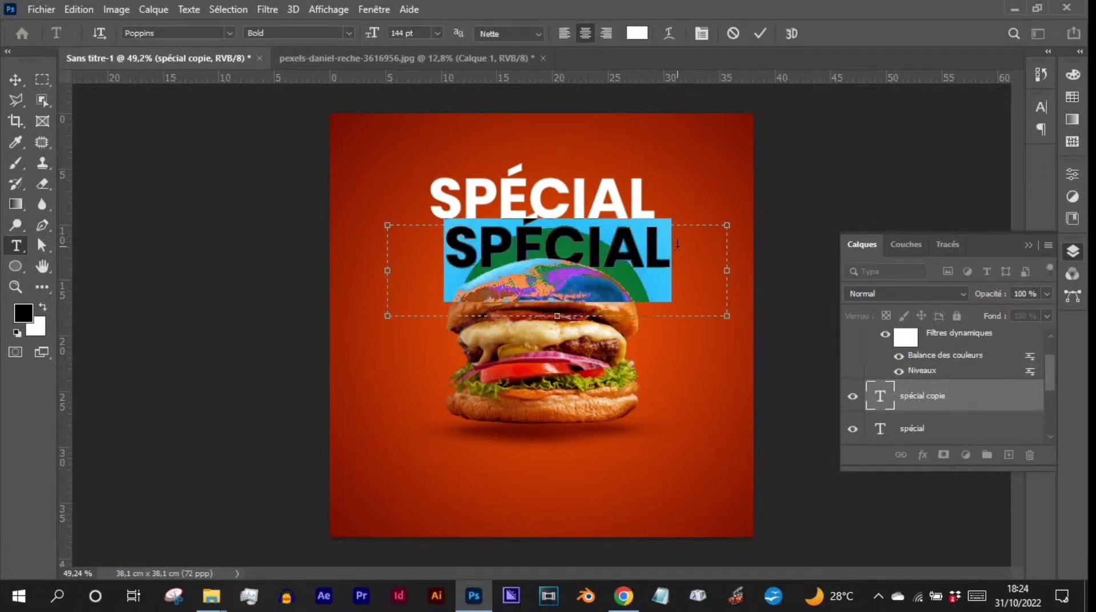
{"action": "type", "text": "burger"}
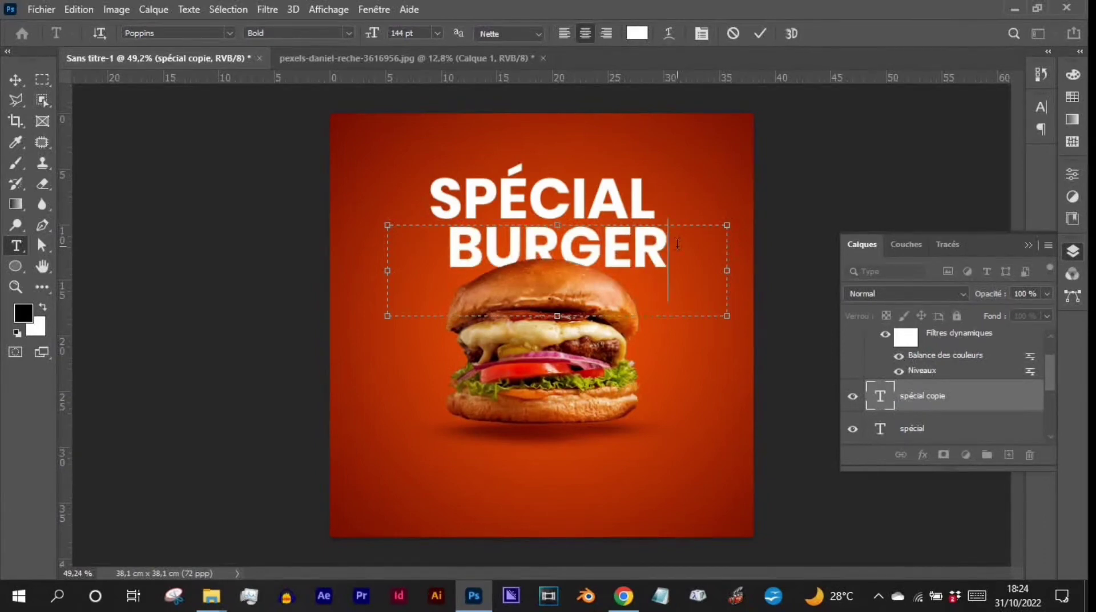
Restyle the BURGER text as Poppins Regular at 87.76 pt and position it just beneath SPÉCIAL
{"action": "left_click_drag", "start_coordinate": [677, 244], "coordinate": [446, 244]}
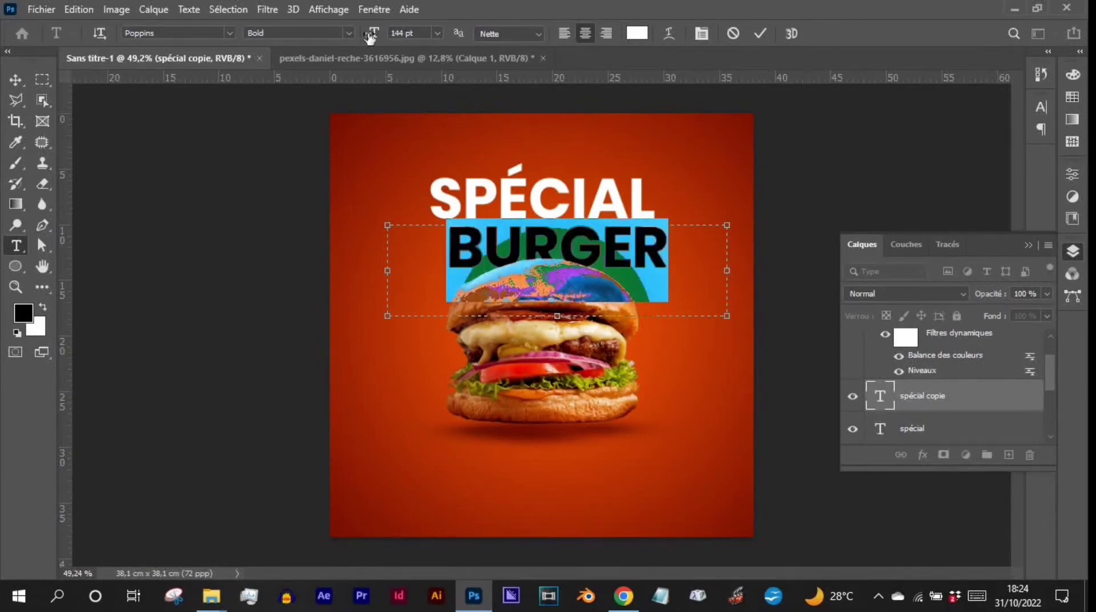
{"action": "left_click_drag", "start_coordinate": [370, 34], "coordinate": [323, 41]}
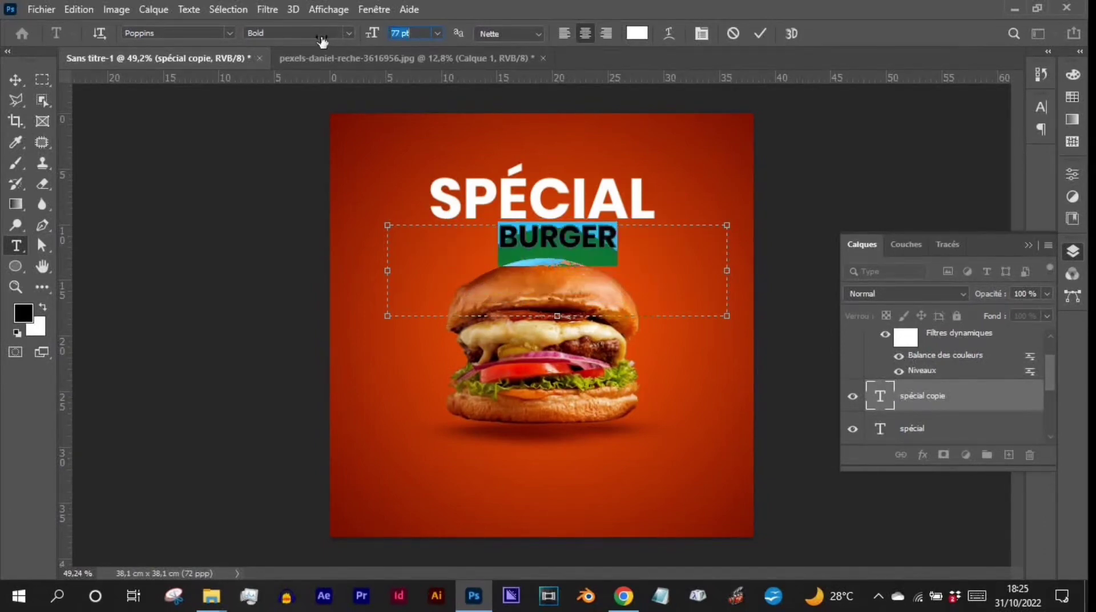
{"action": "left_click", "coordinate": [16, 79]}
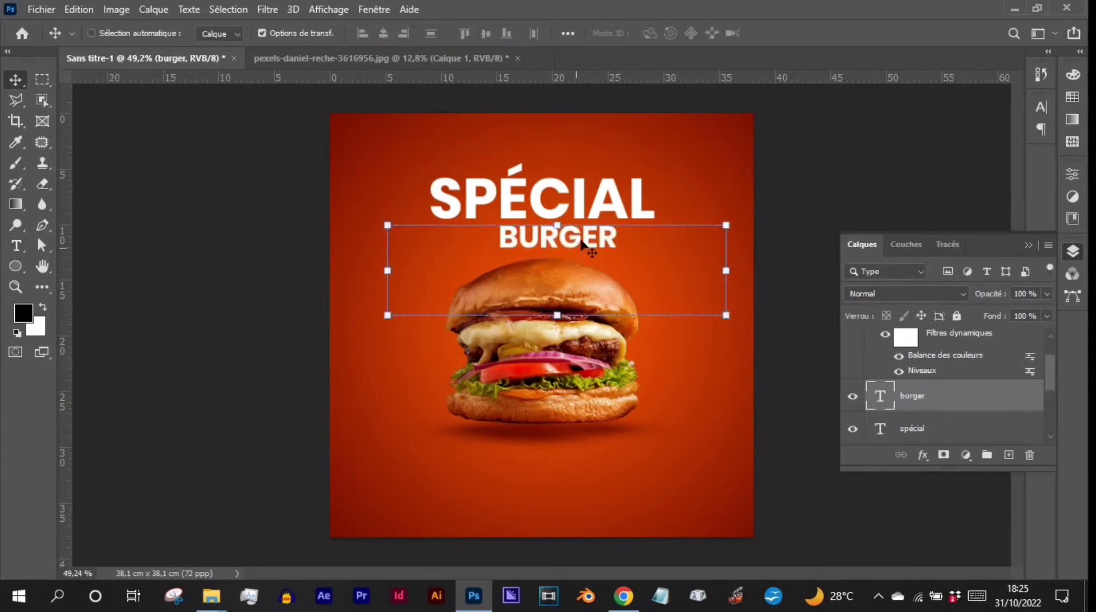
{"action": "left_click_drag", "start_coordinate": [587, 244], "coordinate": [613, 245]}
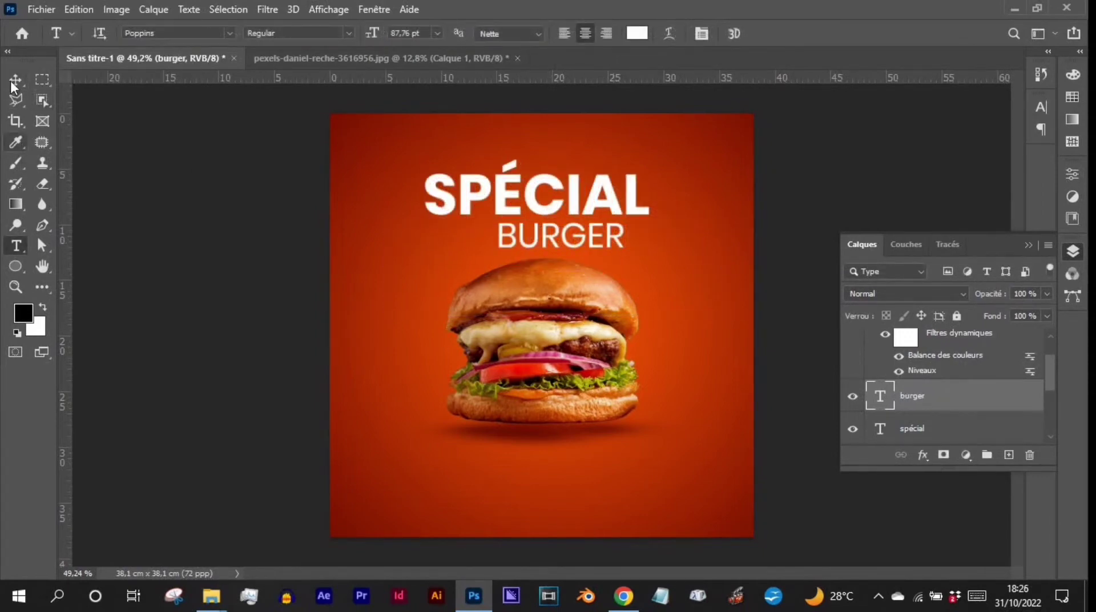
{"action": "left_click", "coordinate": [15, 79]}
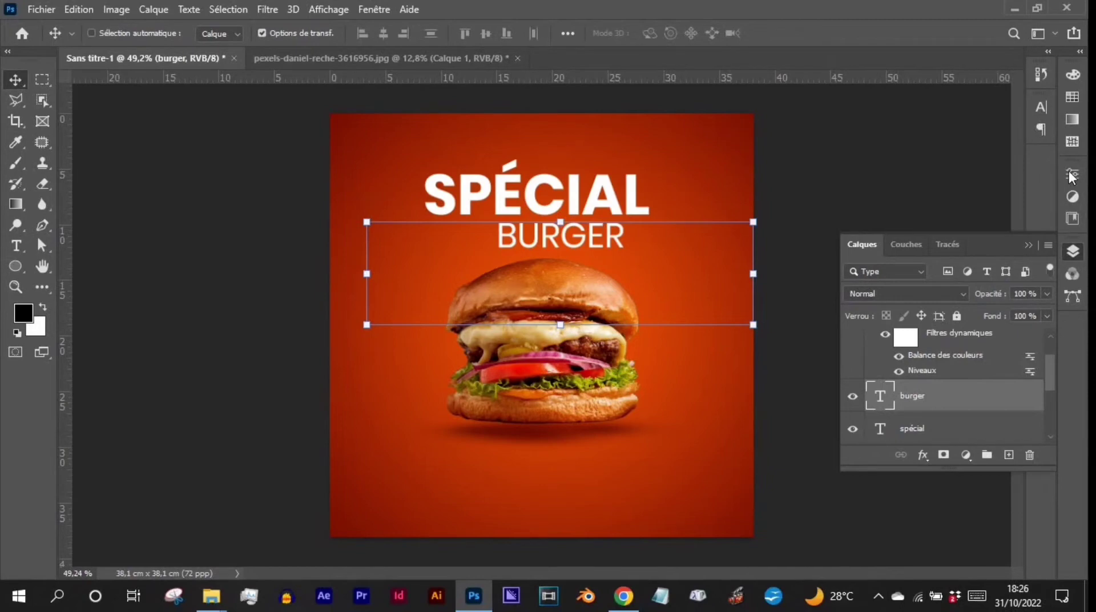
Set the BURGER text's tracking to 200 and shrink it to 71 pt beneath the right end of SPÉCIAL
{"action": "key", "text": "ctrl+t"}
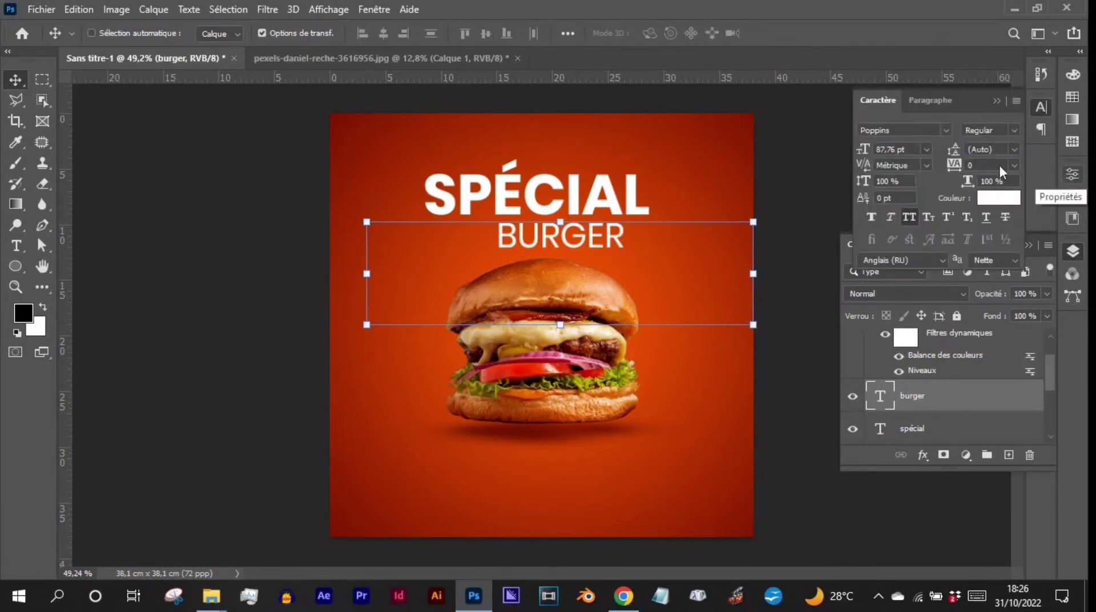
{"action": "left_click", "coordinate": [970, 167]}
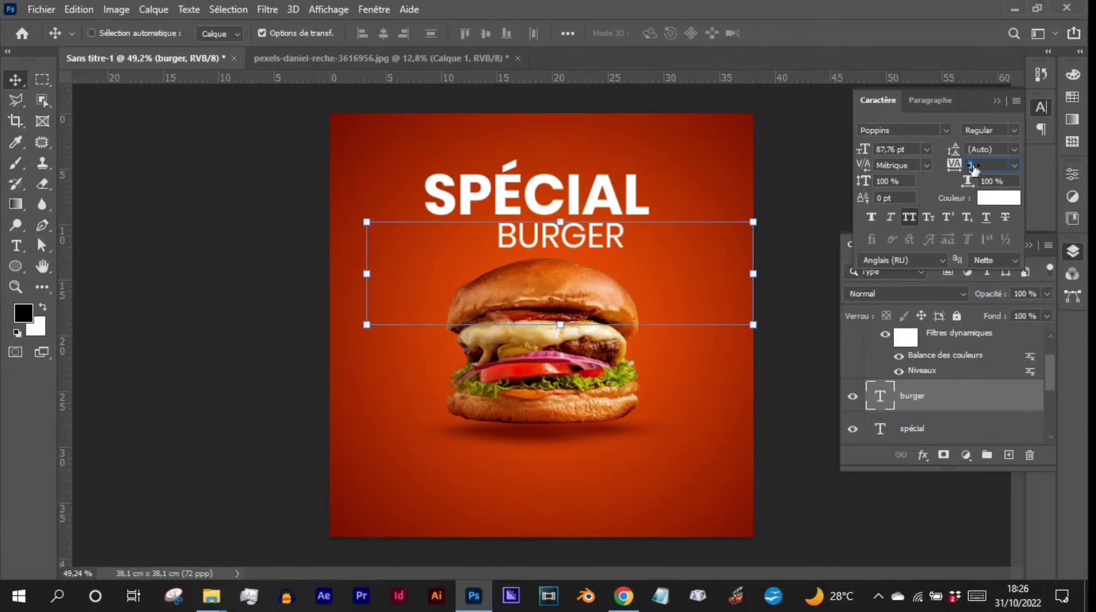
{"action": "left_click_drag", "start_coordinate": [974, 169], "coordinate": [952, 167]}
{"action": "type", "text": "200"}
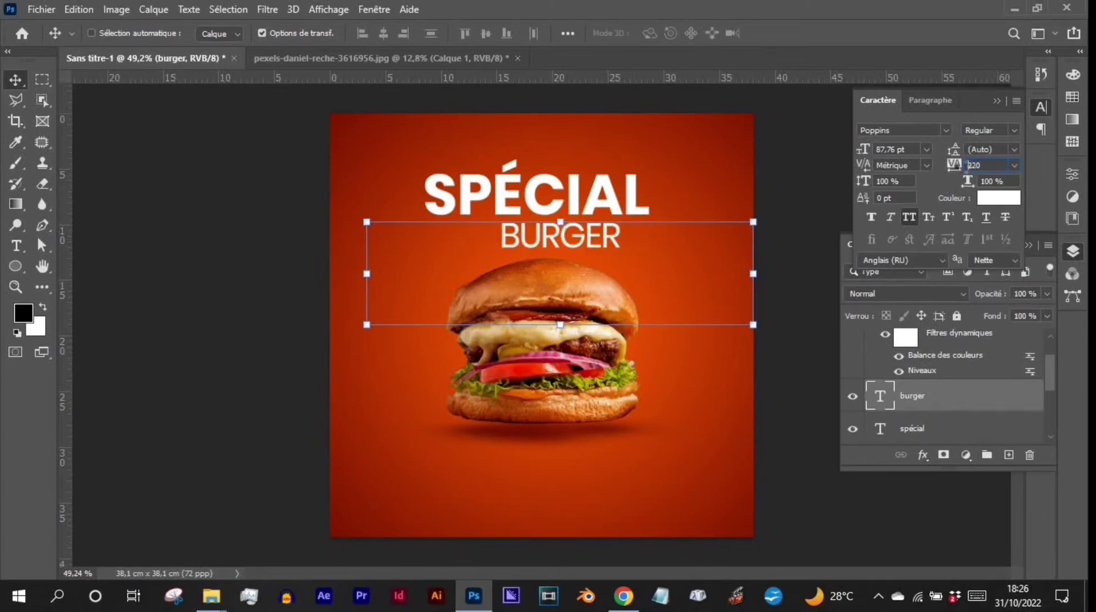
{"action": "key", "text": "Return"}
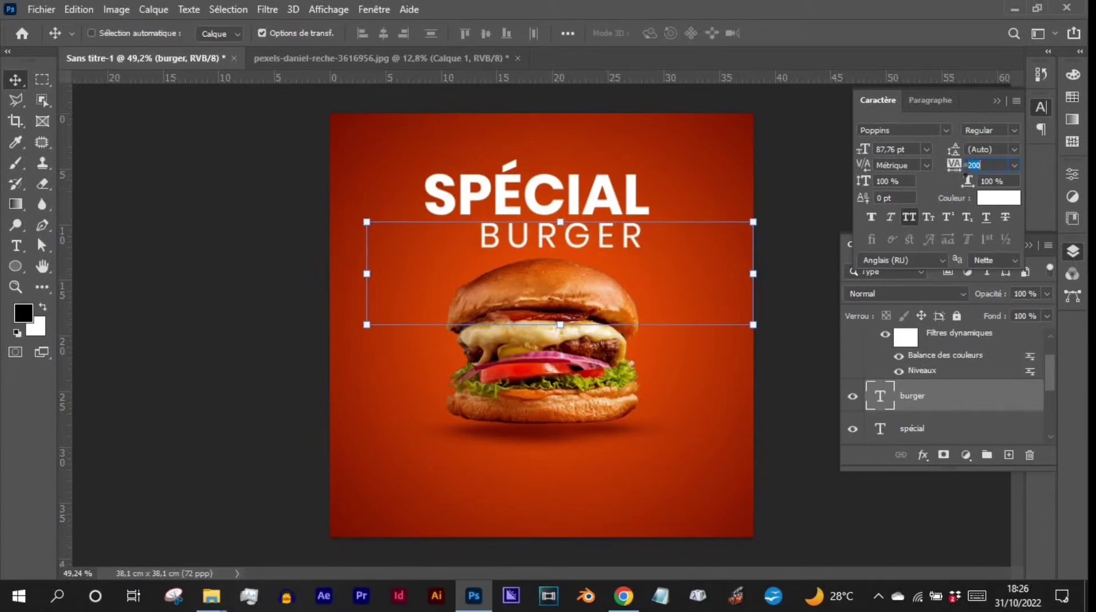
{"action": "key", "text": "ctrl+z"}
{"action": "left_click", "coordinate": [996, 101]}
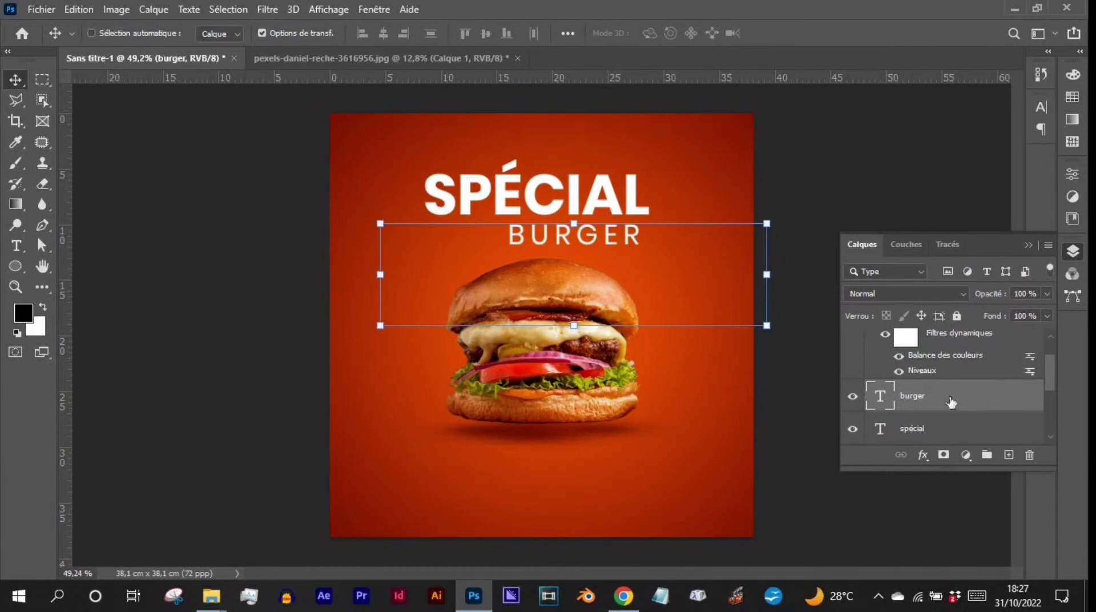
Duplicate the BURGER text layer, place the copy above the start of SPÉCIAL and change its text to LE
{"action": "left_click_drag", "start_coordinate": [901, 400], "coordinate": [1005, 455]}
{"action": "left_click_drag", "start_coordinate": [599, 239], "coordinate": [437, 153]}
{"action": "left_click", "coordinate": [16, 246]}
{"action": "left_click", "coordinate": [485, 151]}
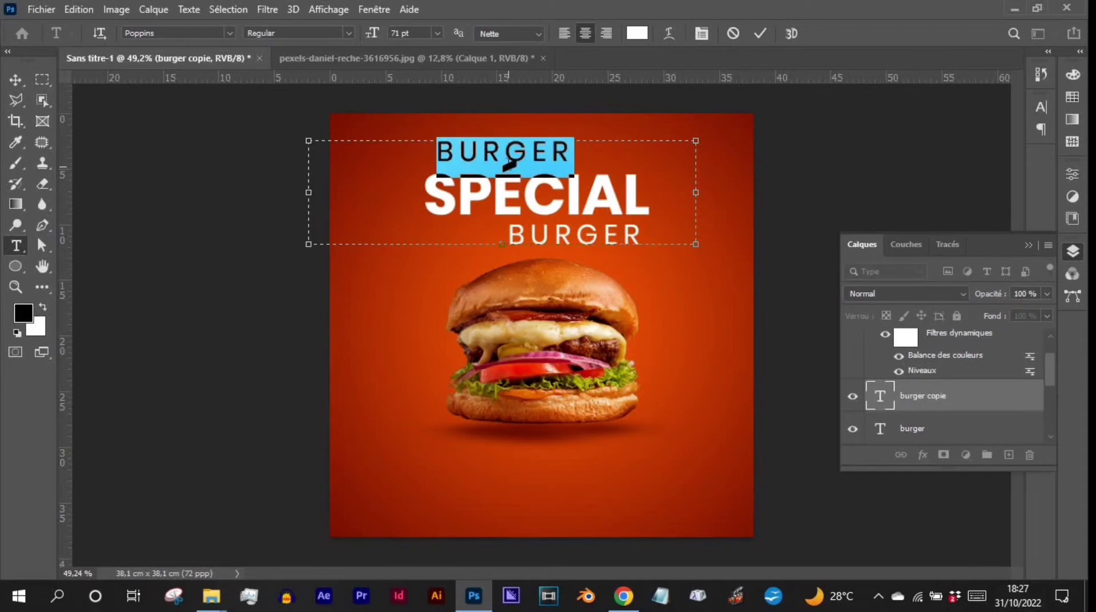
{"action": "type", "text": "LE"}
{"action": "double_click", "coordinate": [507, 165]}
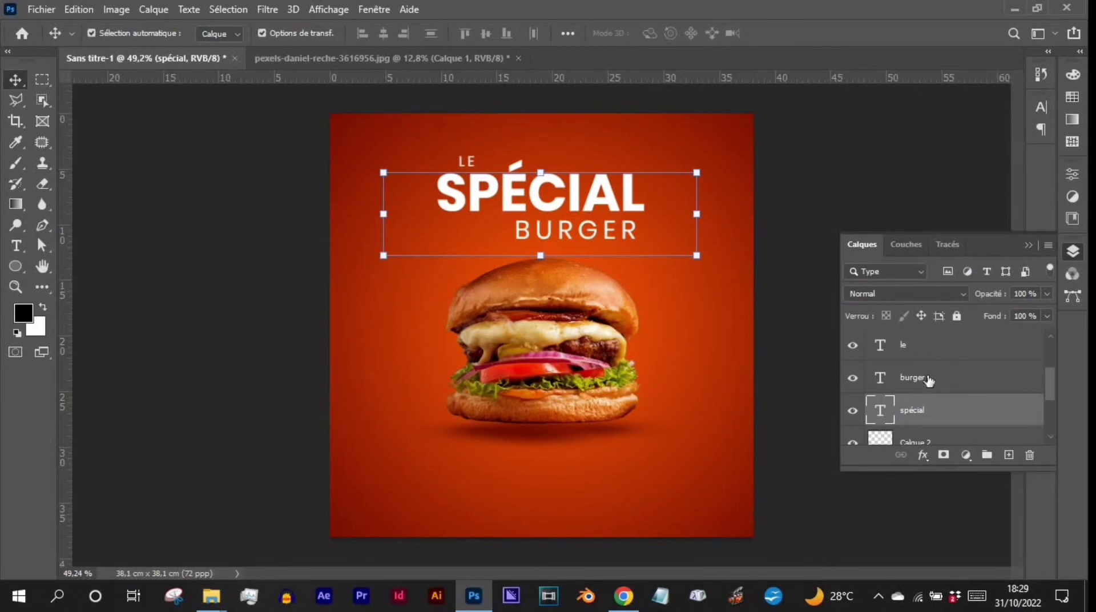
Group the LE, BURGER and SPÉCIAL text layers together
{"action": "left_click", "coordinate": [926, 368], "text": "shift"}
{"action": "left_click", "coordinate": [924, 351], "text": "shift"}
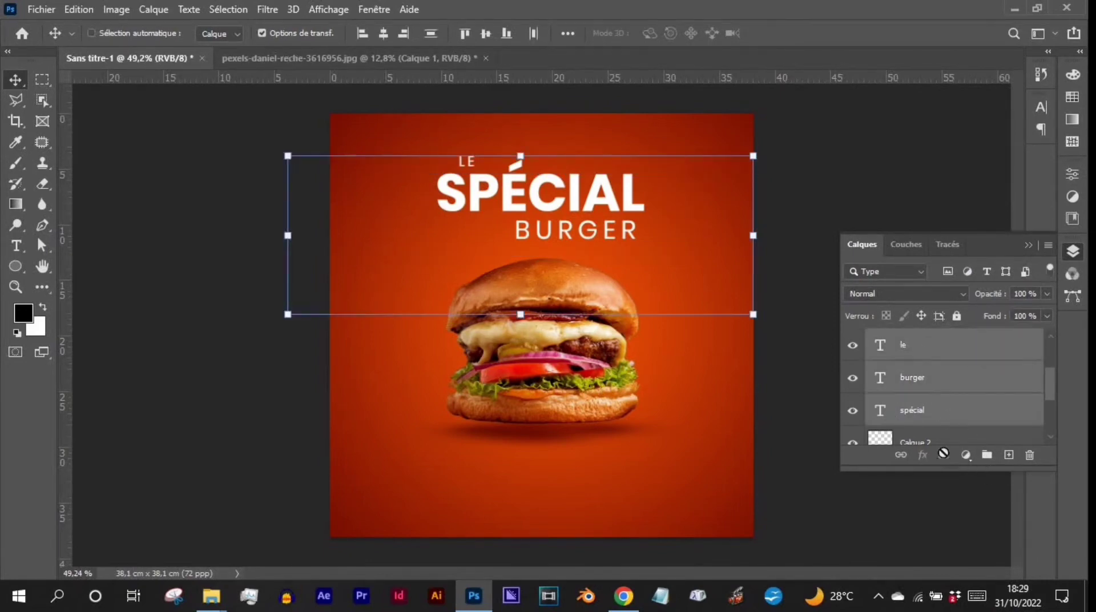
{"action": "left_click", "coordinate": [986, 455]}
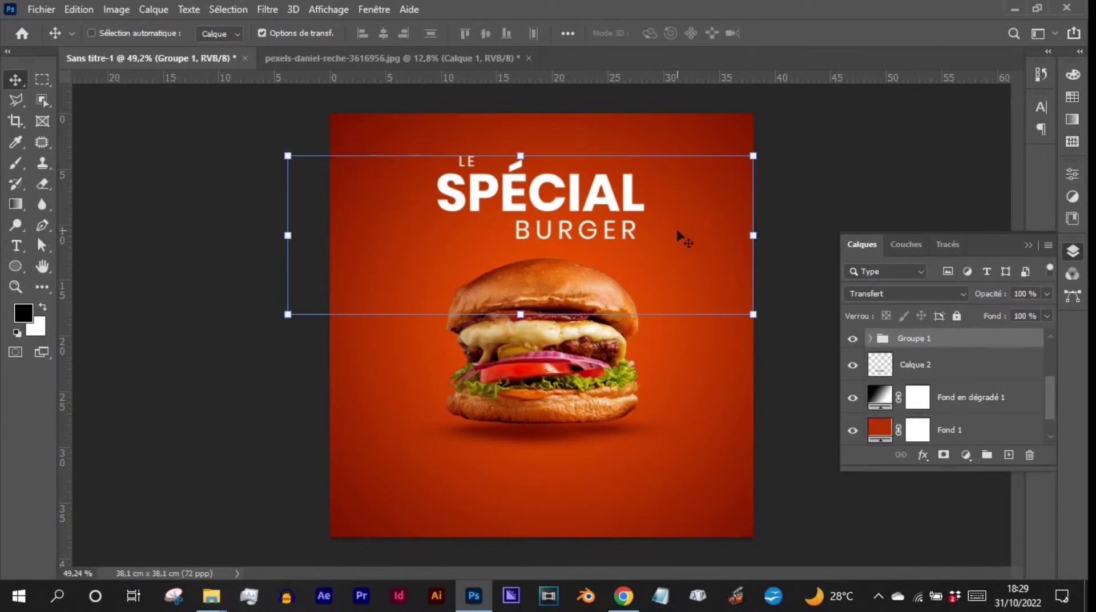
Add a drop shadow to the title group with 22% opacity, 27 px distance and 0% spread
{"action": "left_click", "coordinate": [925, 456]}
{"action": "left_click", "coordinate": [926, 447]}
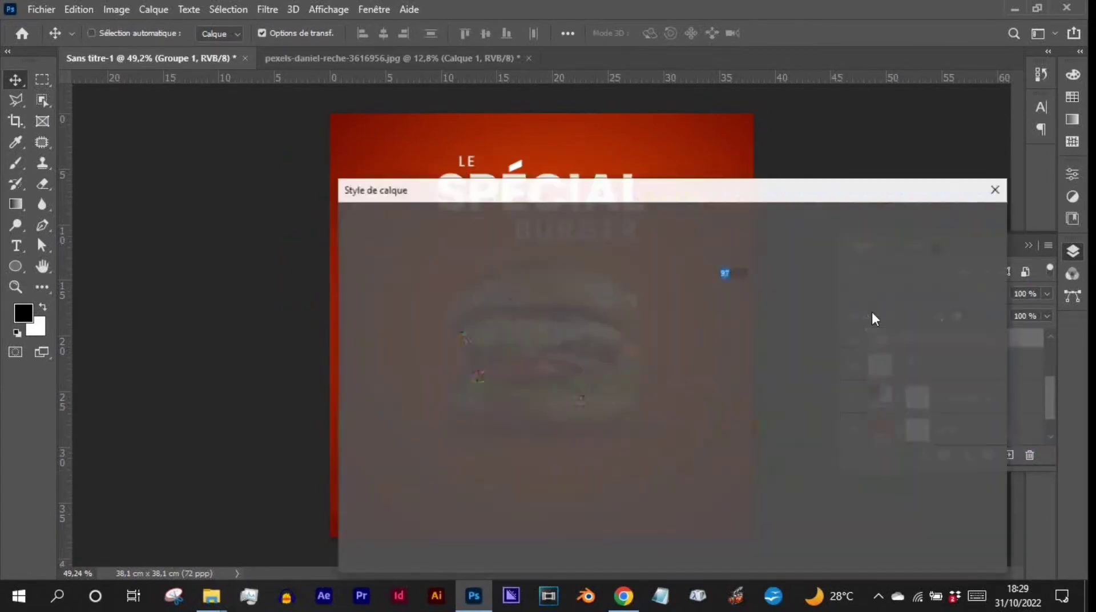
{"action": "left_click_drag", "start_coordinate": [594, 197], "coordinate": [239, 224]}
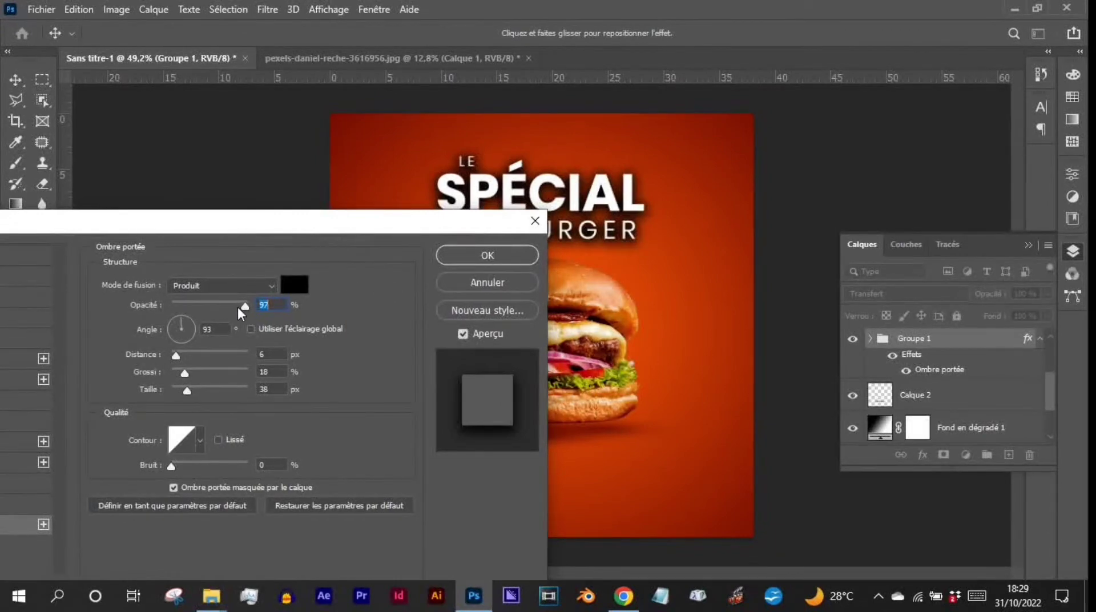
{"action": "left_click_drag", "start_coordinate": [238, 307], "coordinate": [191, 307]}
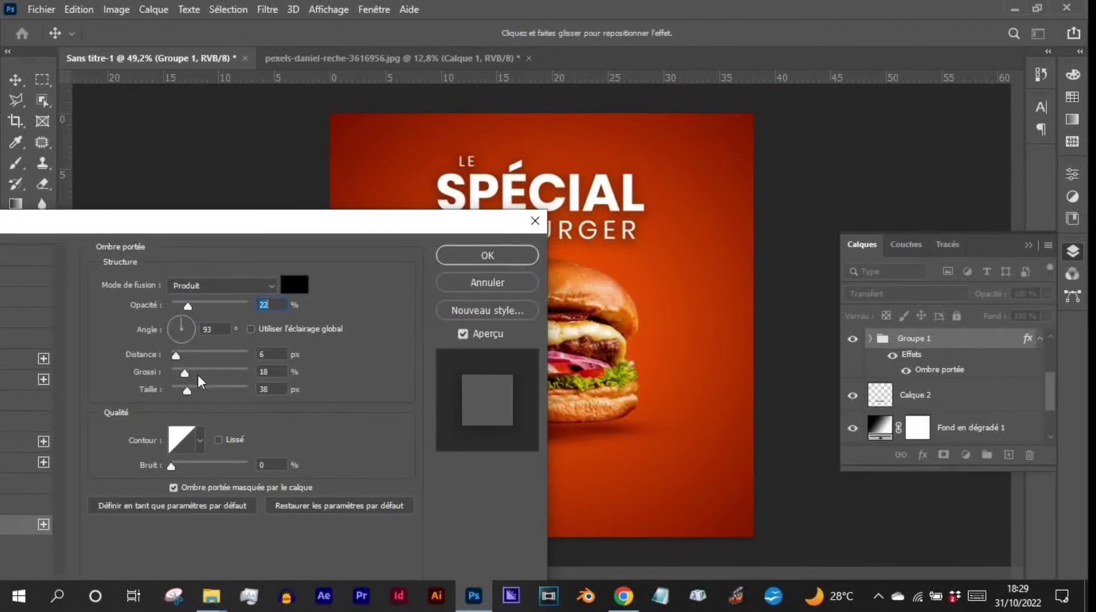
{"action": "left_click_drag", "start_coordinate": [177, 358], "coordinate": [157, 372]}
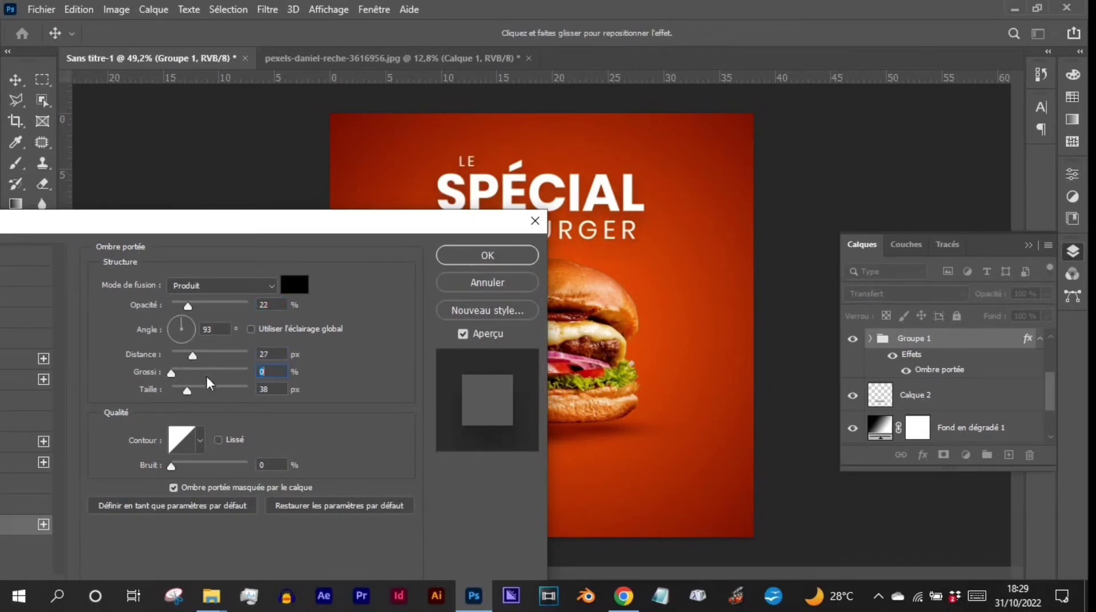
Set the title shadow's blend mode to Densité linéaire + and its opacity to 10%, fine-tune it and apply the style
{"action": "left_click_drag", "start_coordinate": [252, 231], "coordinate": [165, 227]}
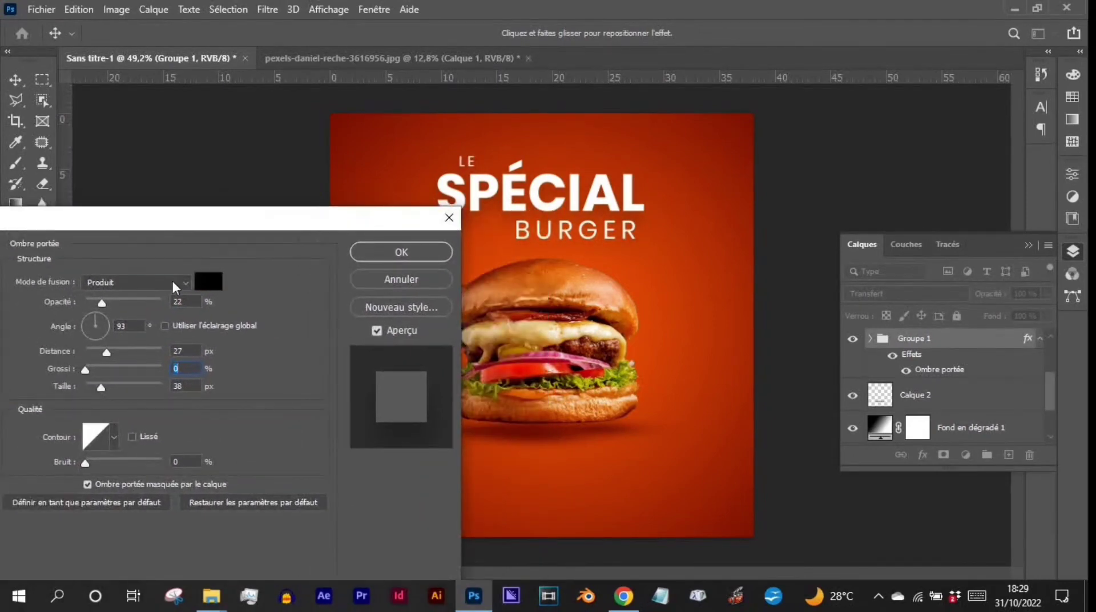
{"action": "left_click", "coordinate": [130, 284]}
{"action": "left_click", "coordinate": [137, 267]}
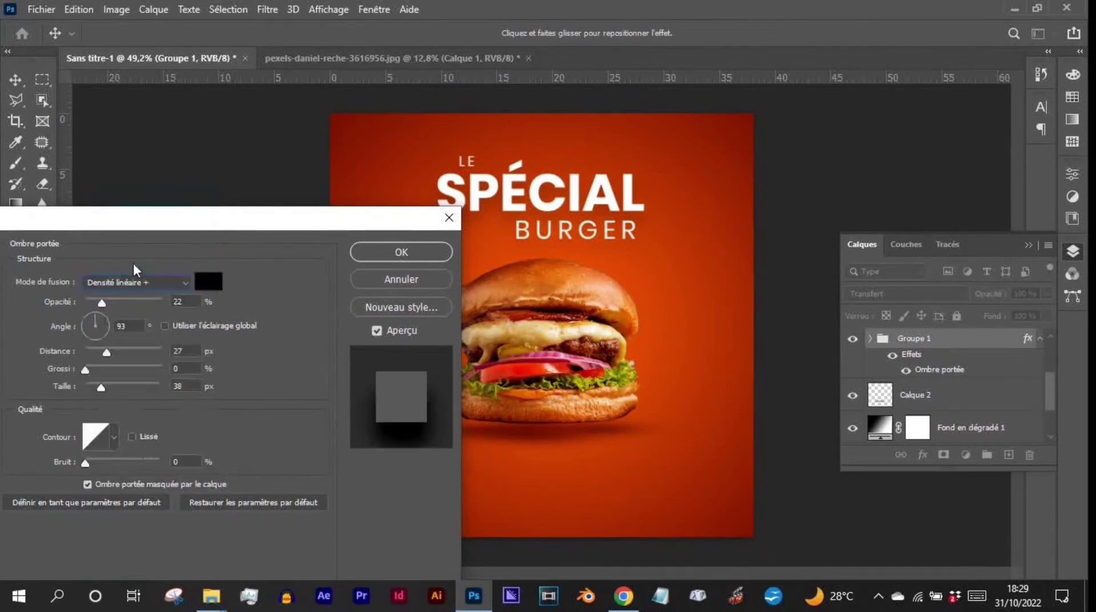
{"action": "left_click_drag", "start_coordinate": [102, 303], "coordinate": [94, 308]}
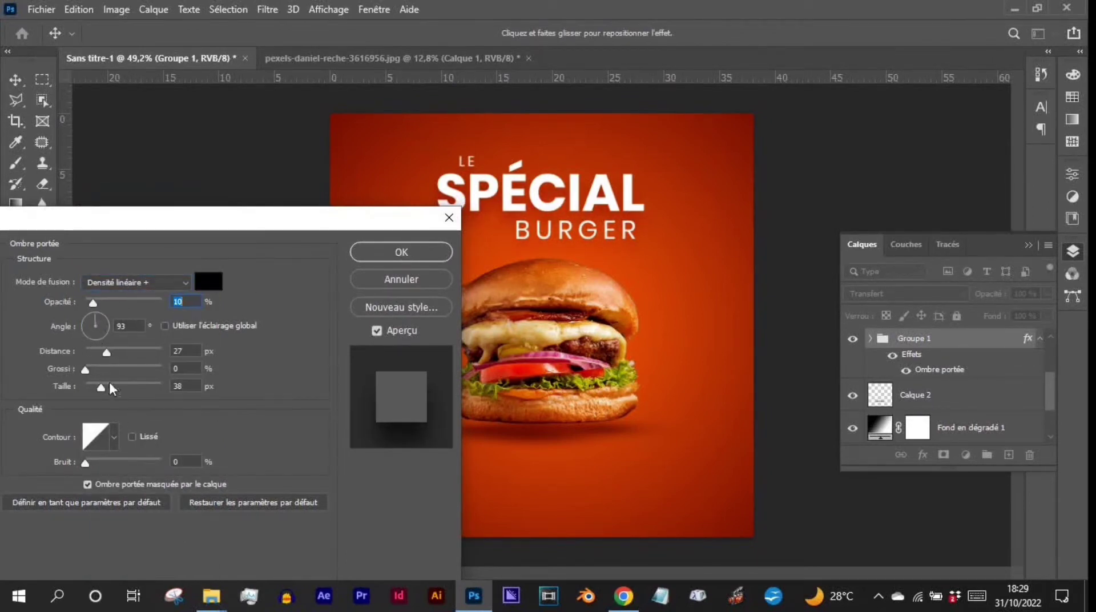
{"action": "left_click_drag", "start_coordinate": [163, 227], "coordinate": [194, 169]}
{"action": "left_click_drag", "start_coordinate": [133, 331], "coordinate": [134, 303]}
{"action": "left_click_drag", "start_coordinate": [331, 172], "coordinate": [779, 187]}
{"action": "left_click", "coordinate": [893, 214]}
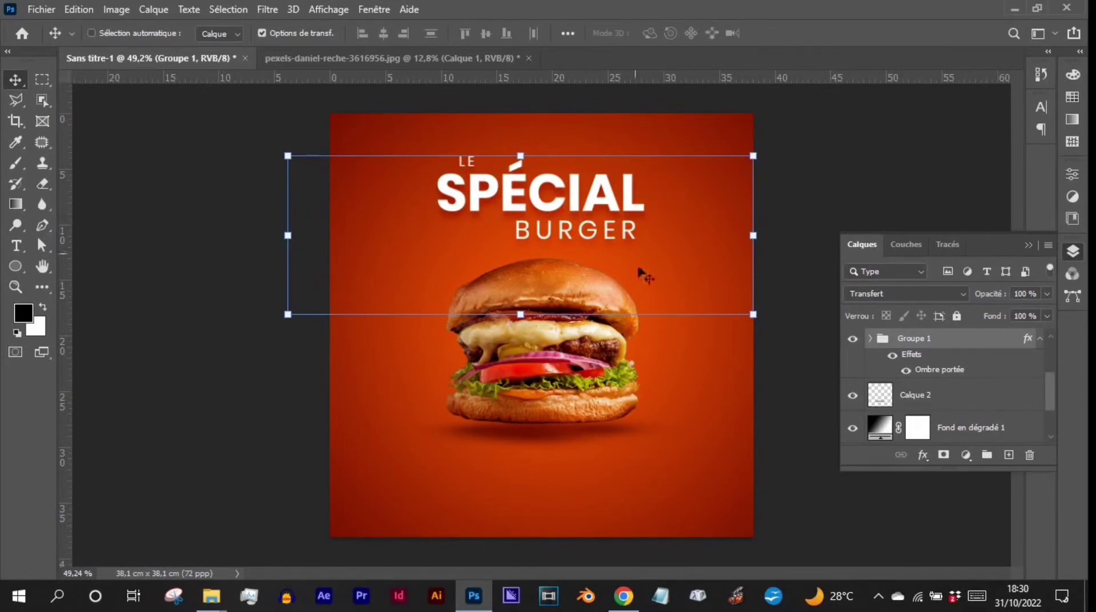
Above Fond en dégradé 1, draw a closed four-sided Pen shape, about 1200 x 577 px, covering the lower poster with its upper edge rising rightward
{"action": "left_click_drag", "start_coordinate": [1048, 401], "coordinate": [1048, 421]}
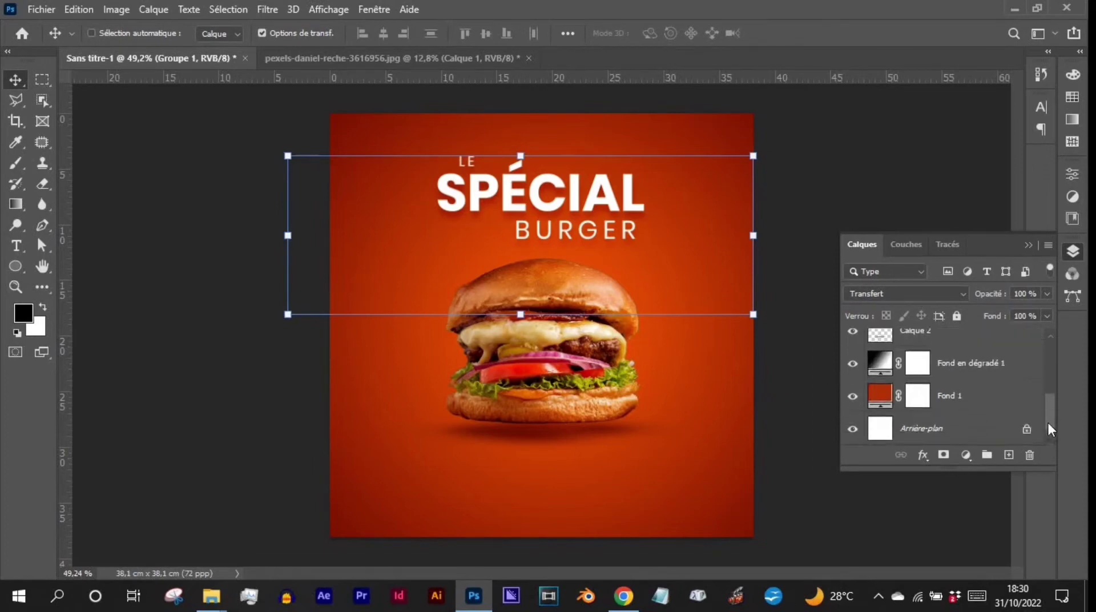
{"action": "left_click", "coordinate": [985, 362]}
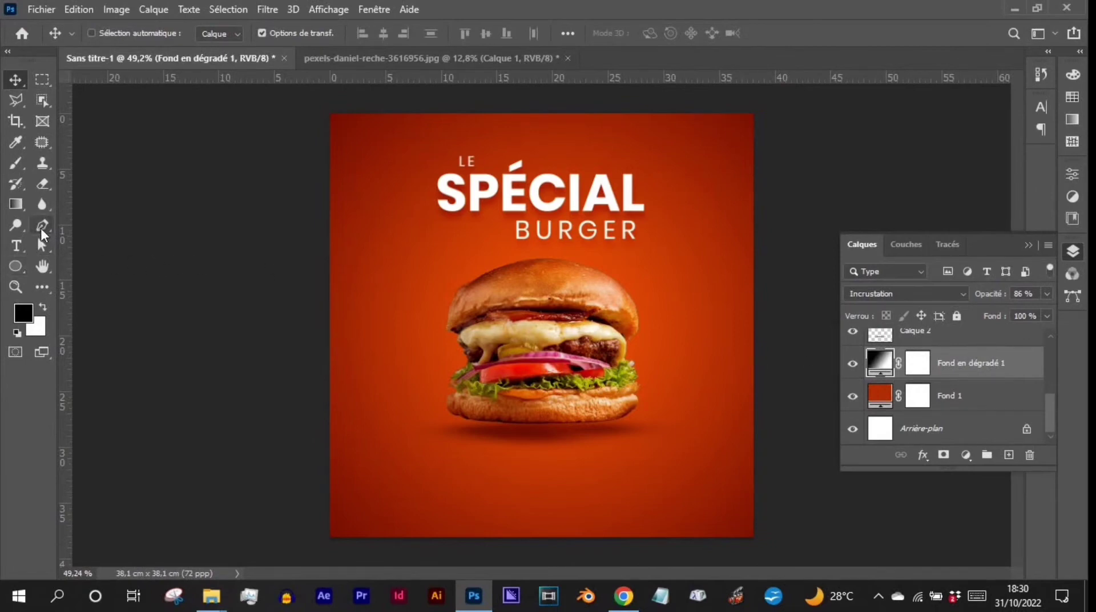
{"action": "left_click", "coordinate": [42, 226]}
{"action": "left_click", "coordinate": [94, 223]}
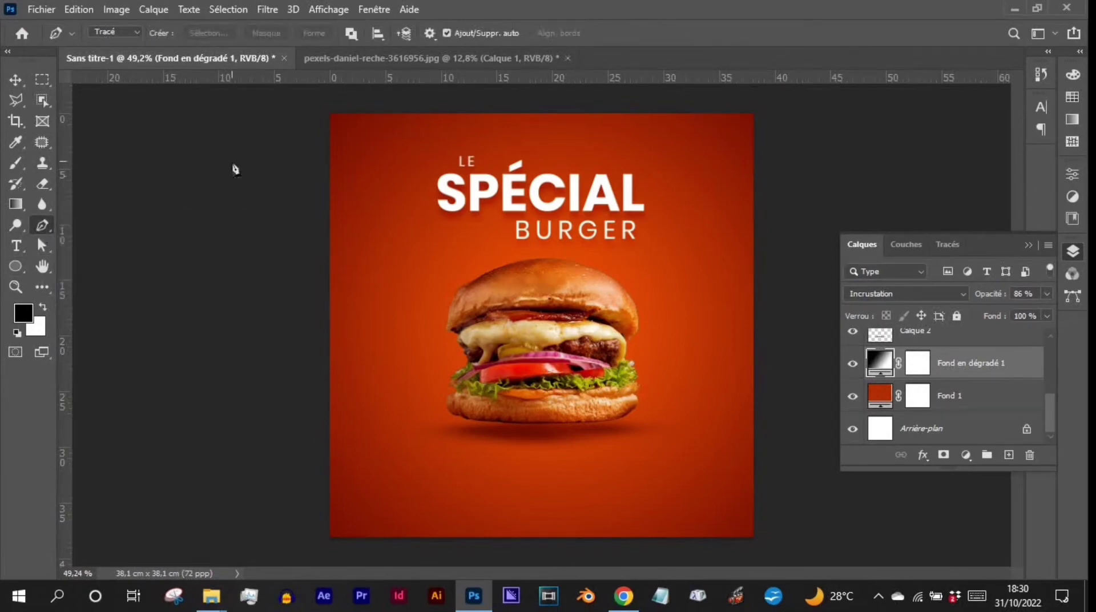
{"action": "left_click", "coordinate": [114, 32]}
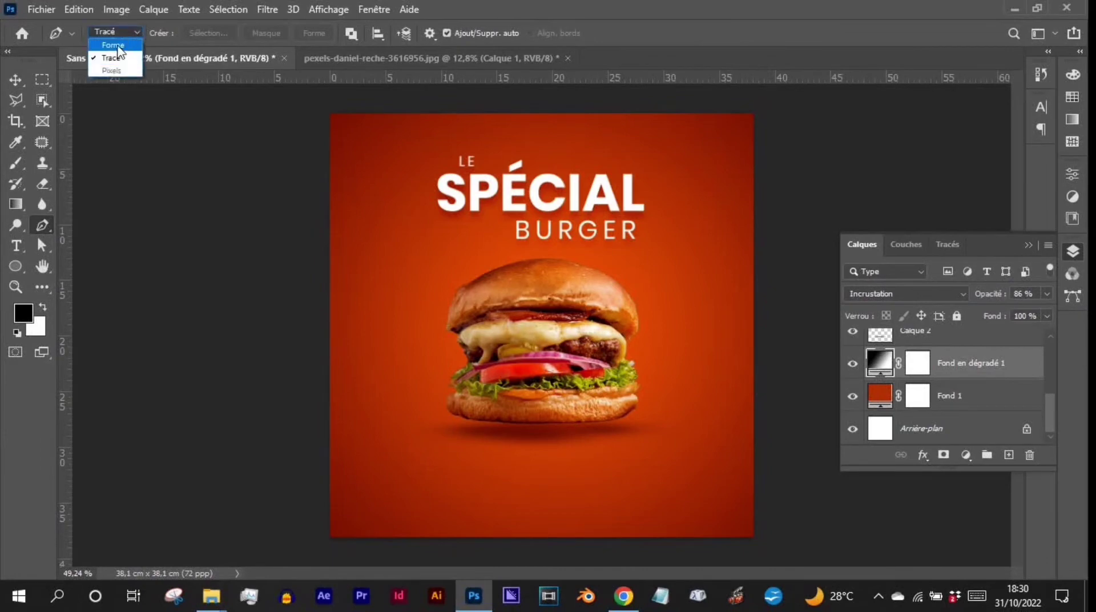
{"action": "left_click", "coordinate": [119, 44]}
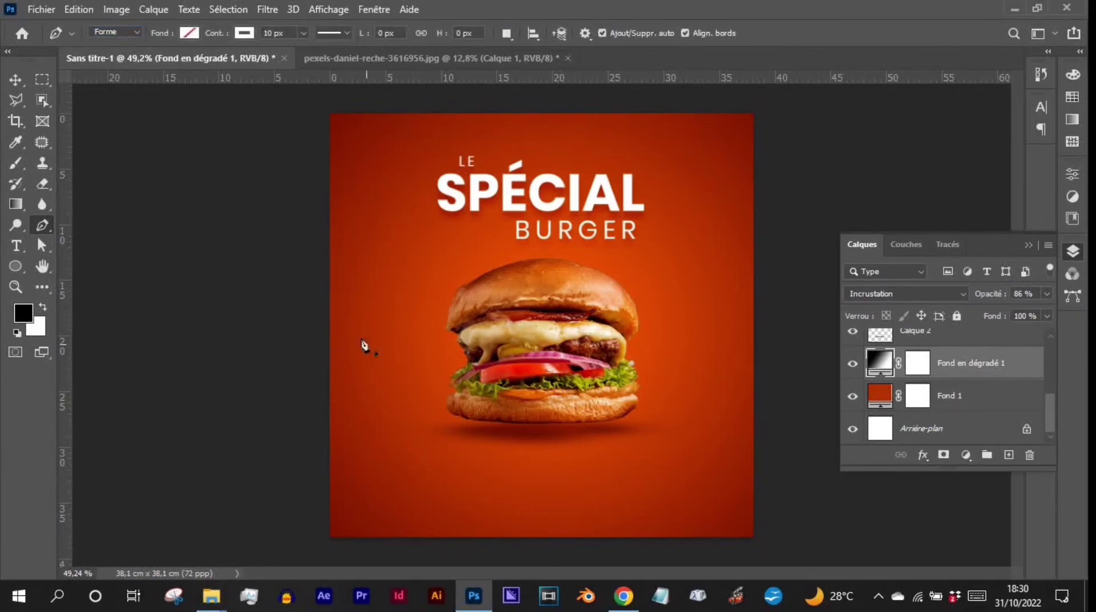
{"action": "left_click", "coordinate": [302, 399]}
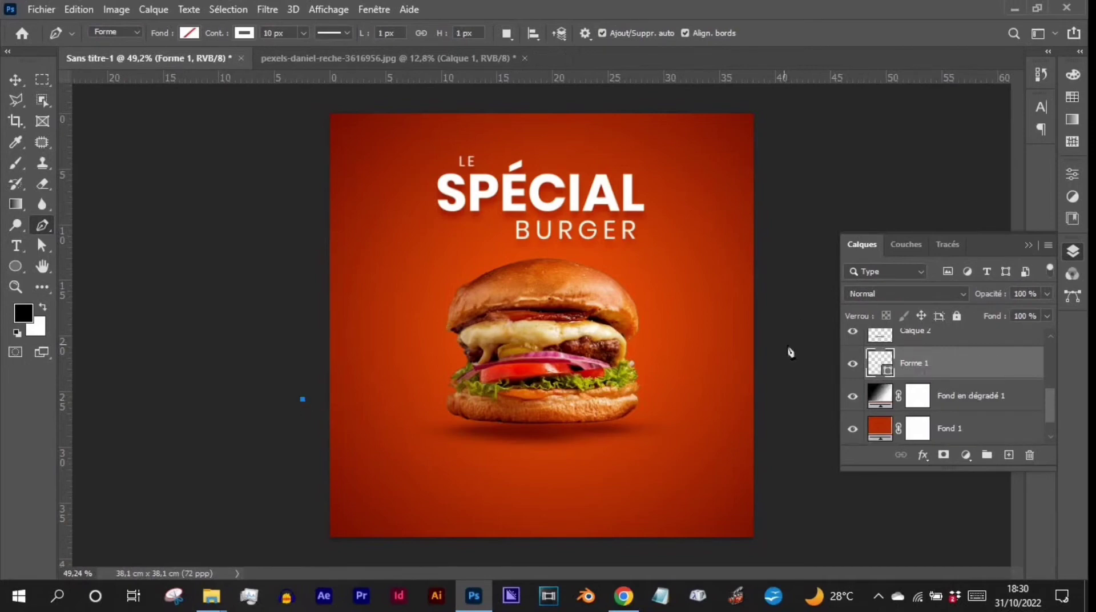
{"action": "left_click", "coordinate": [774, 330]}
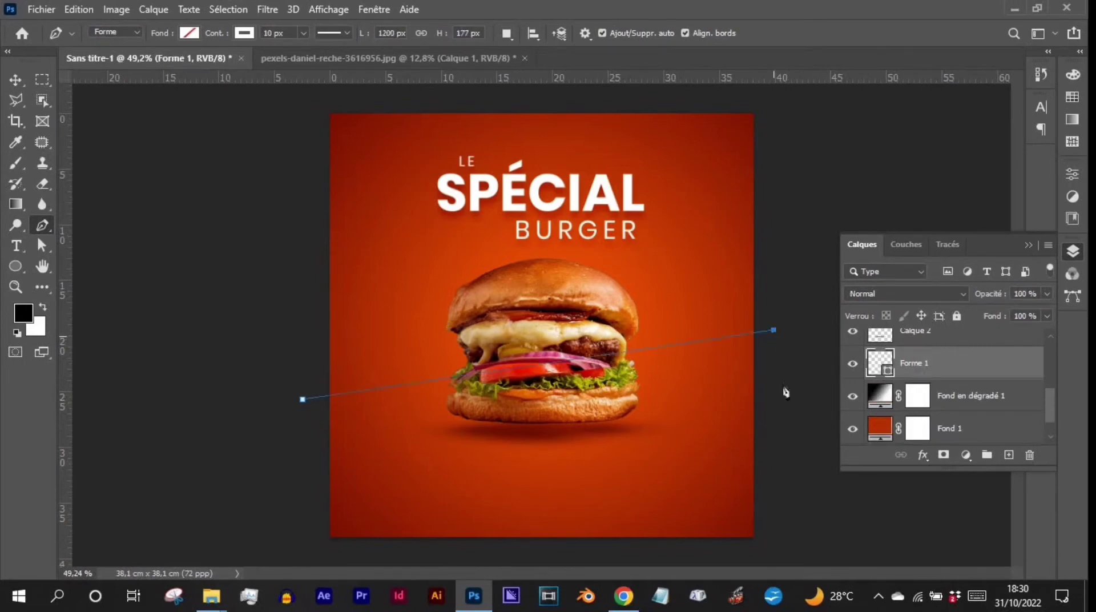
{"action": "left_click", "coordinate": [772, 547]}
{"action": "left_click", "coordinate": [308, 555]}
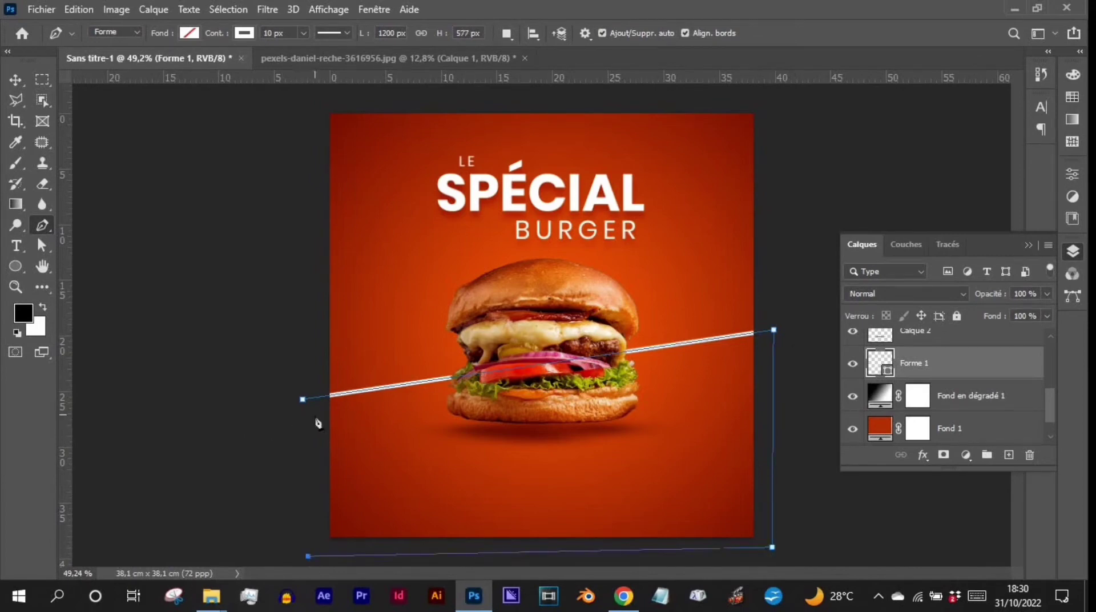
{"action": "left_click", "coordinate": [303, 399]}
Fill the slanted shape with orange-yellow and remove its white outline
{"action": "left_click", "coordinate": [192, 35]}
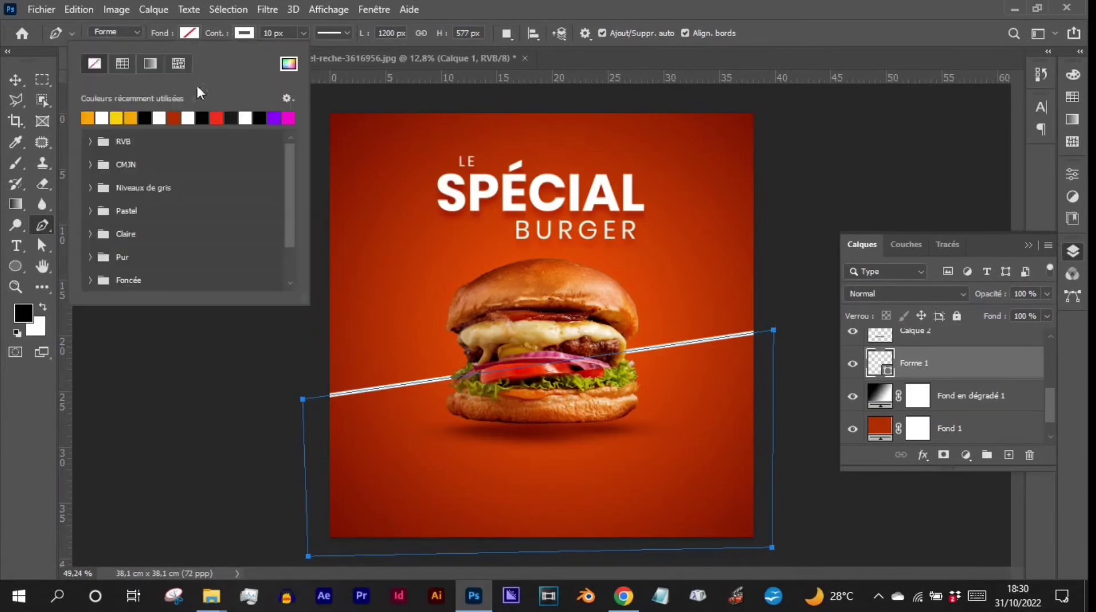
{"action": "left_click", "coordinate": [117, 117]}
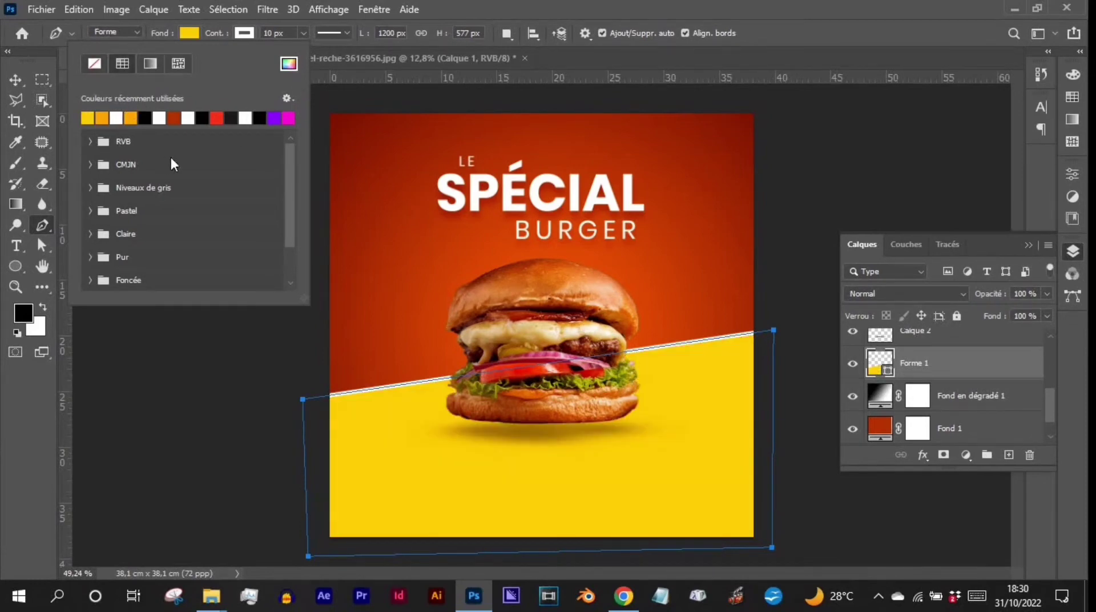
{"action": "left_click", "coordinate": [103, 117]}
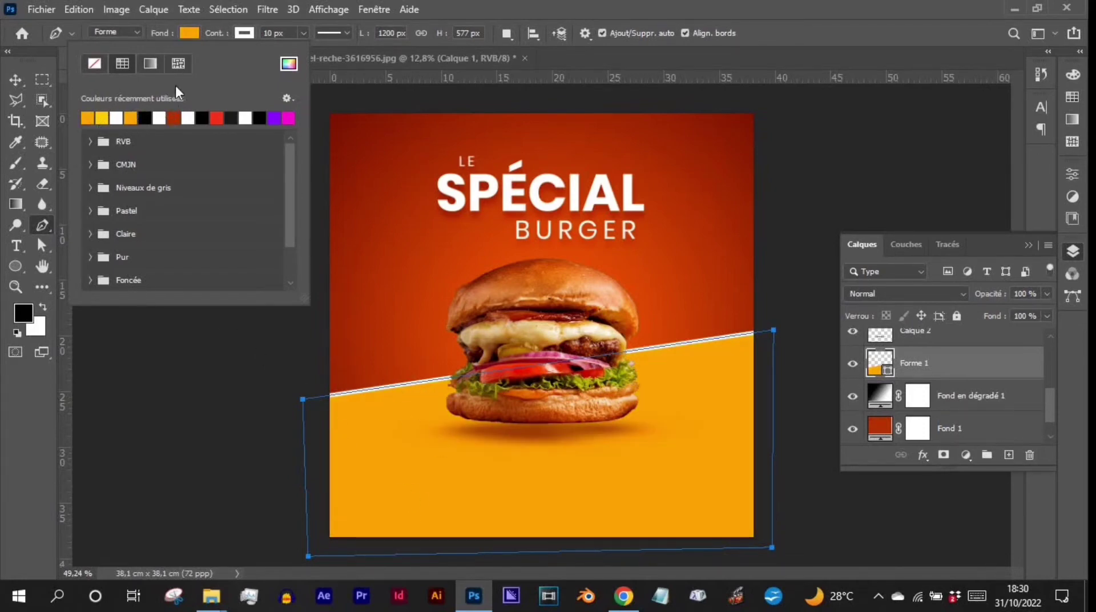
{"action": "left_click", "coordinate": [244, 33]}
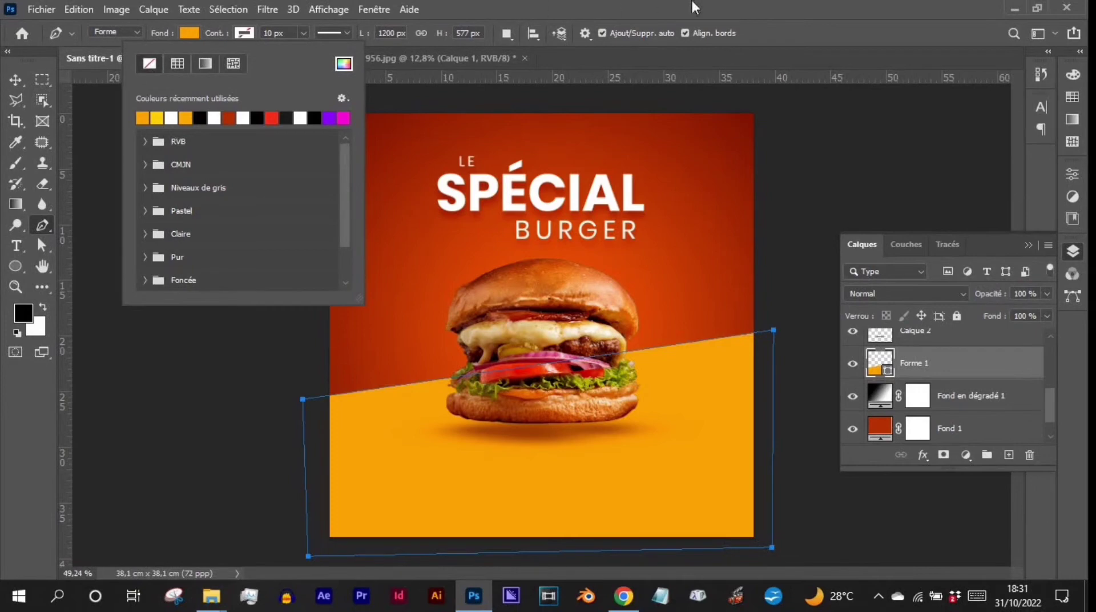
{"action": "key", "text": "Return"}
{"action": "left_click", "coordinate": [16, 80]}
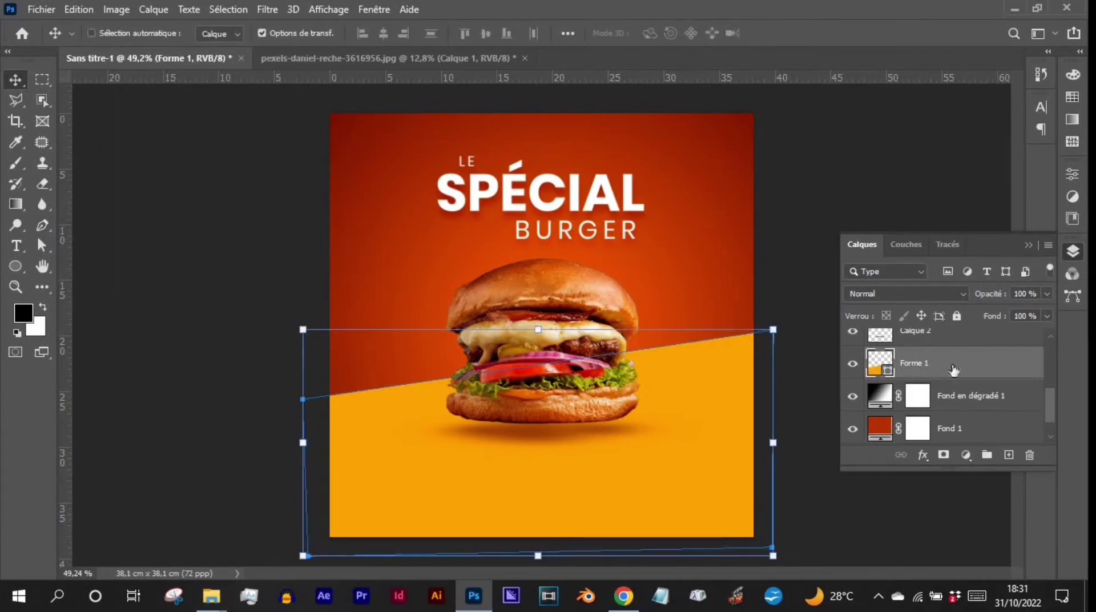
{"action": "left_click", "coordinate": [960, 396]}
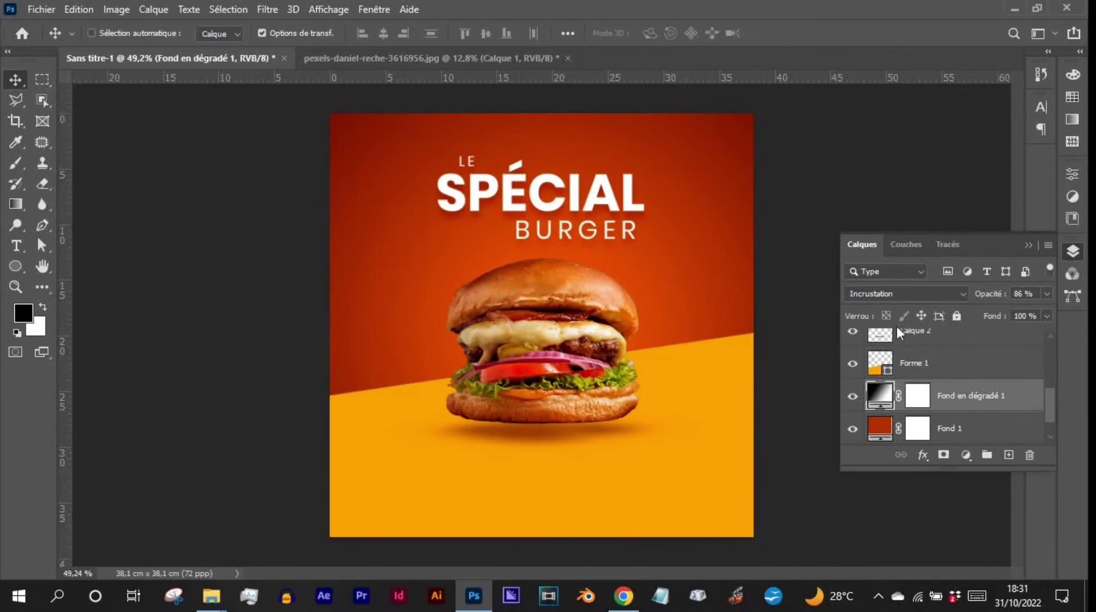
{"action": "left_click", "coordinate": [922, 365]}
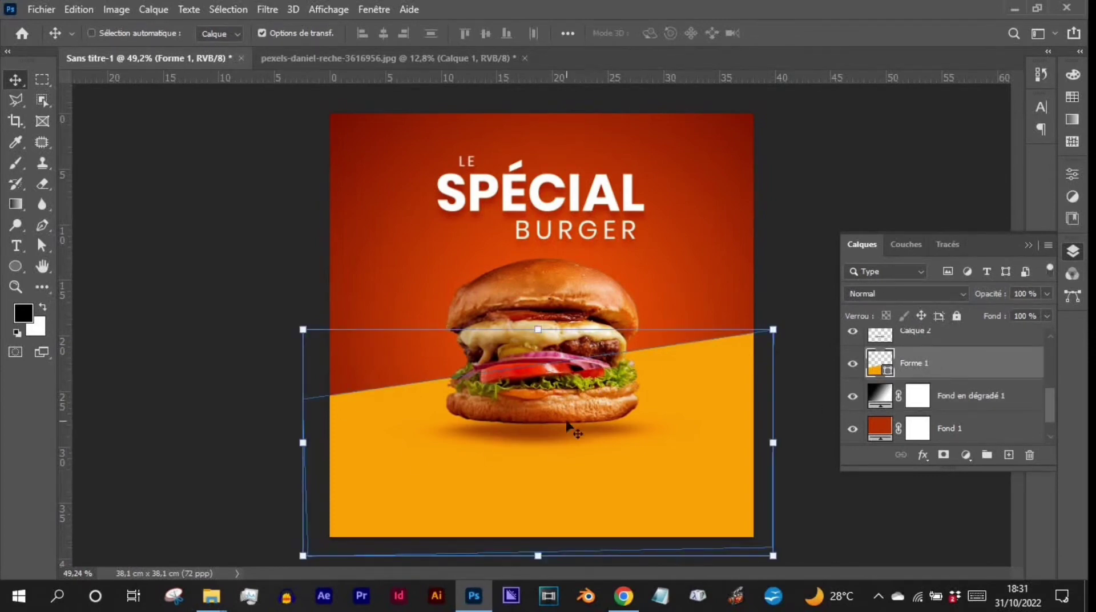
{"action": "left_click", "coordinate": [944, 295]}
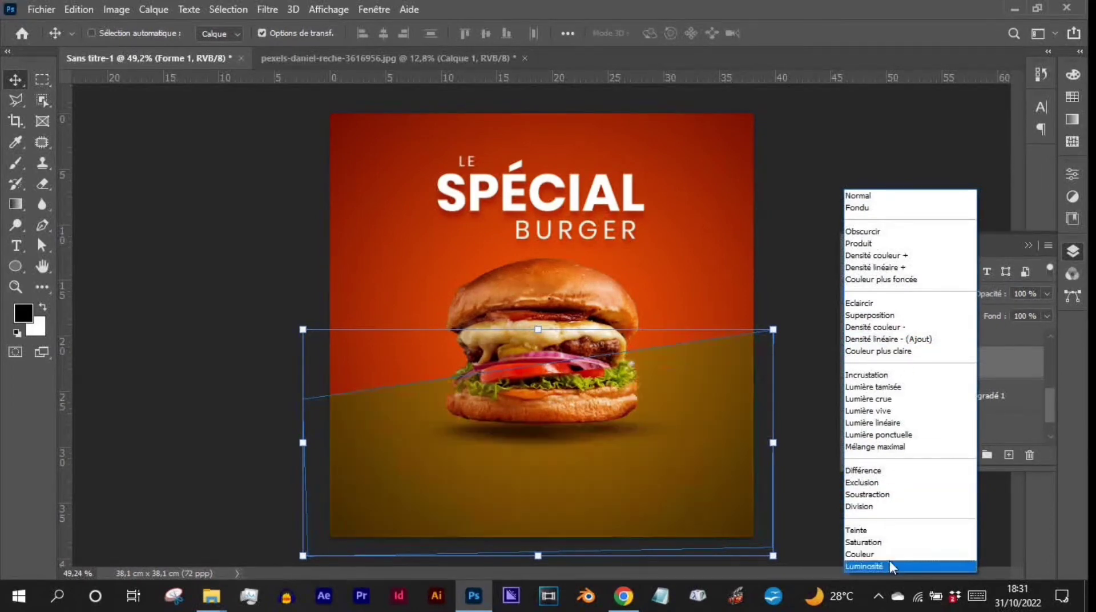
{"action": "left_click", "coordinate": [998, 255]}
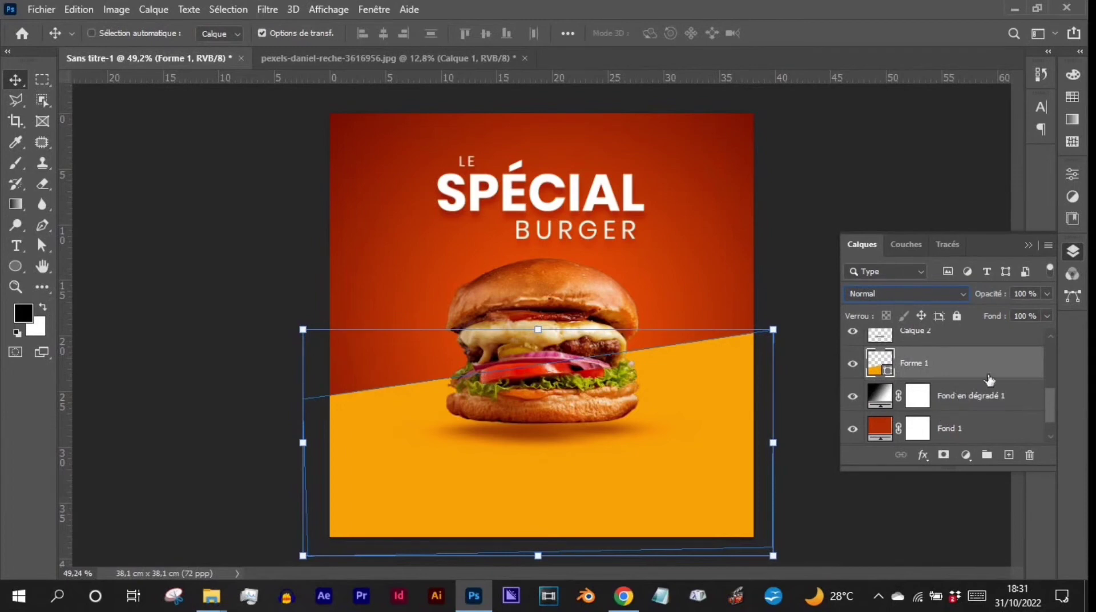
Duplicate the Fond en dégradé 1 layer, move the copy above Forme 1 and clip it to that shape
{"action": "left_click", "coordinate": [989, 396]}
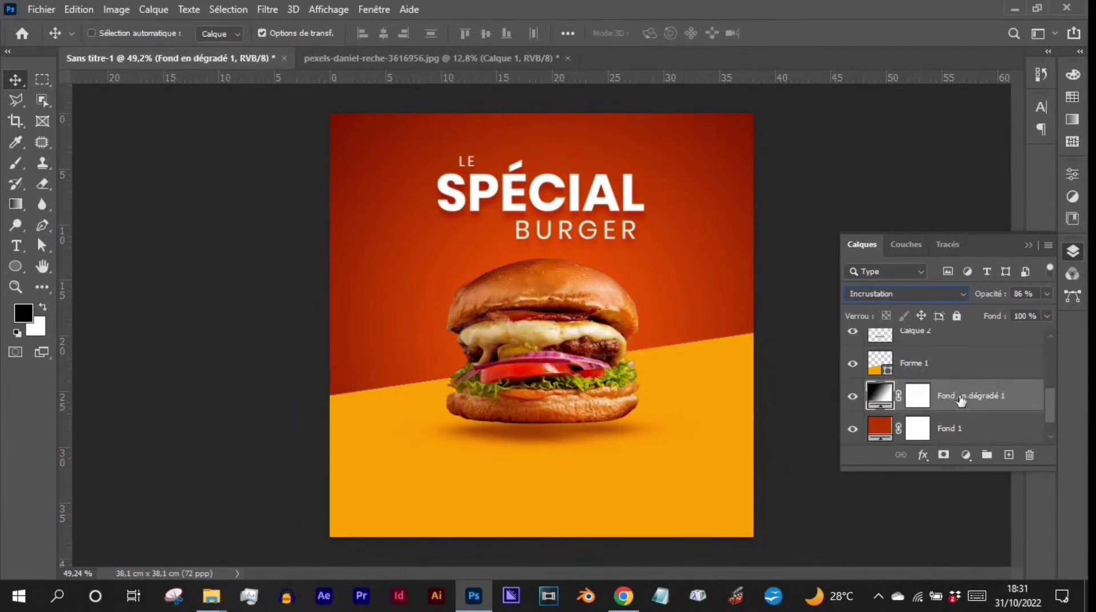
{"action": "key", "text": "ctrl+j"}
{"action": "left_click_drag", "start_coordinate": [952, 403], "coordinate": [937, 369]}
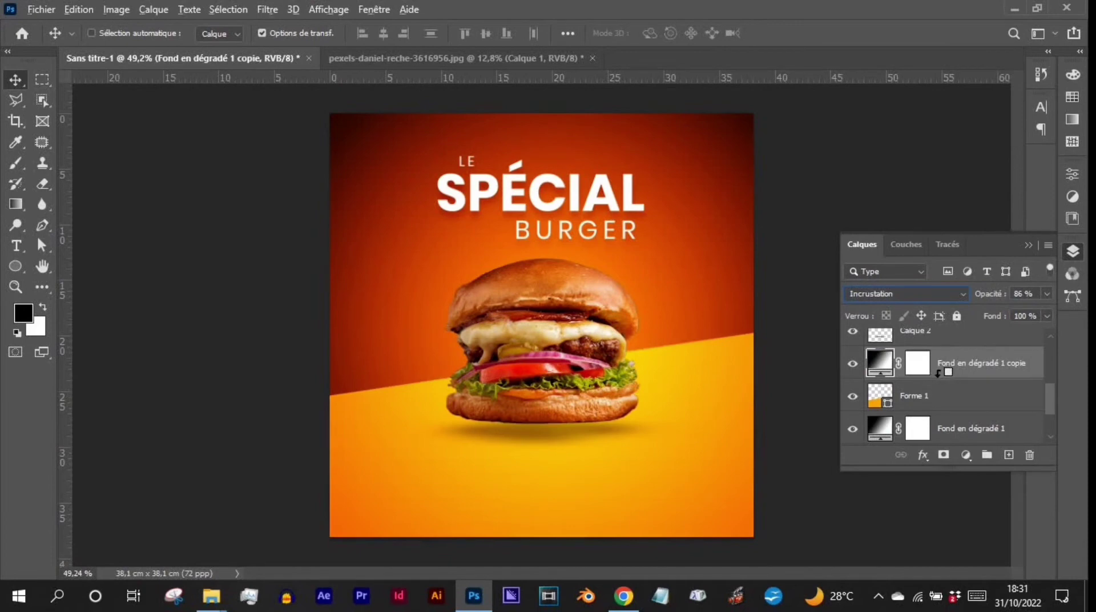
{"action": "left_click", "coordinate": [940, 372], "text": "alt"}
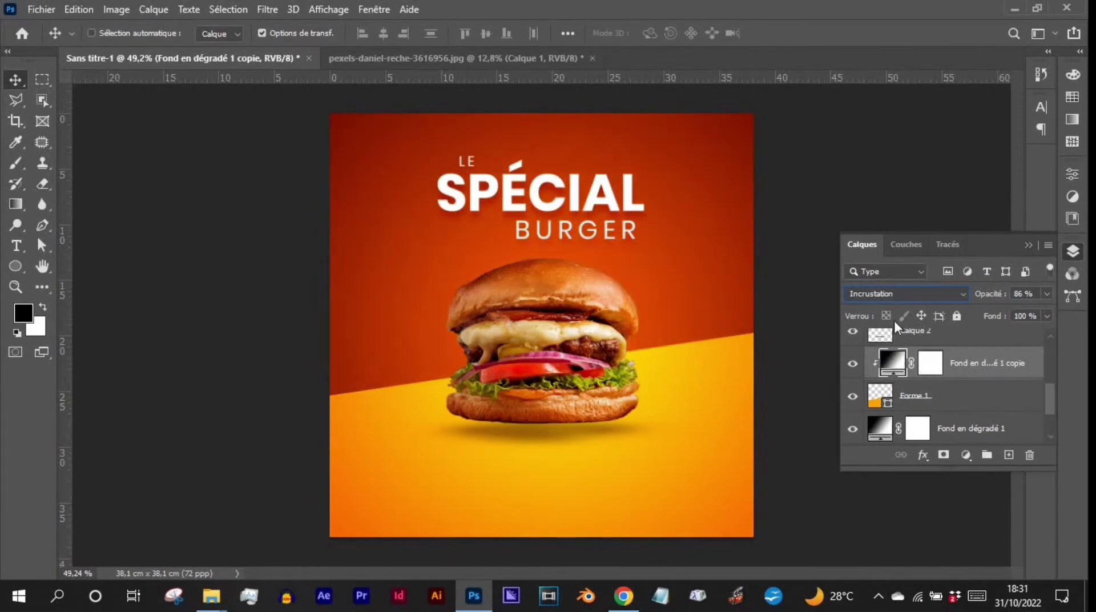
Above Calque 1, draw a circle about 231 px in diameter with the Ellipse tool over the burger's lower-right edge
{"action": "scroll", "coordinate": [952, 391], "scroll_direction": "up", "scroll_amount": 1}
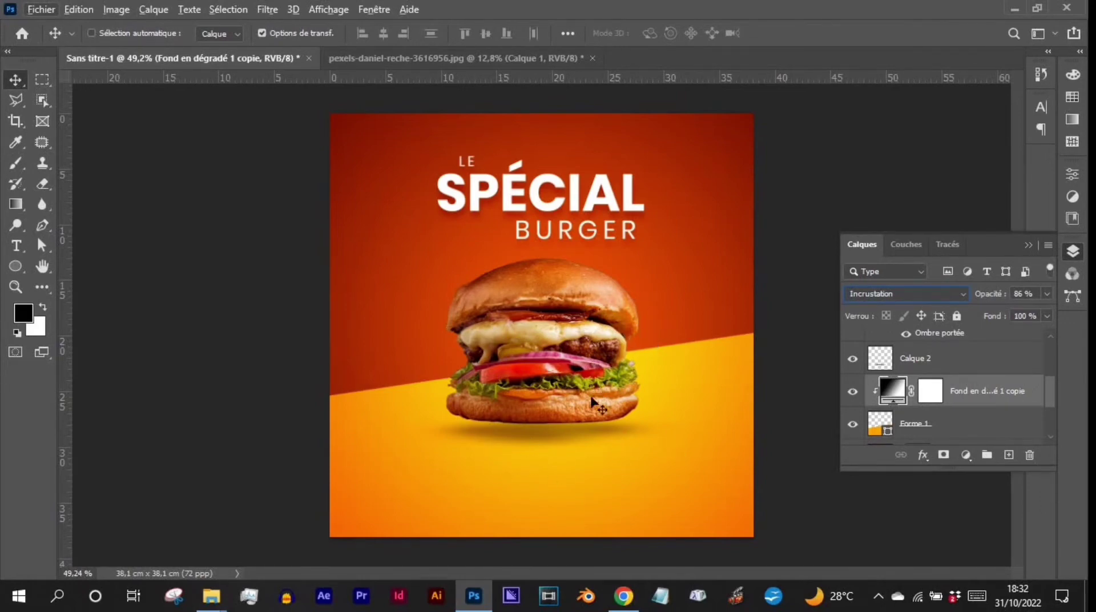
{"action": "left_click", "coordinate": [12, 266]}
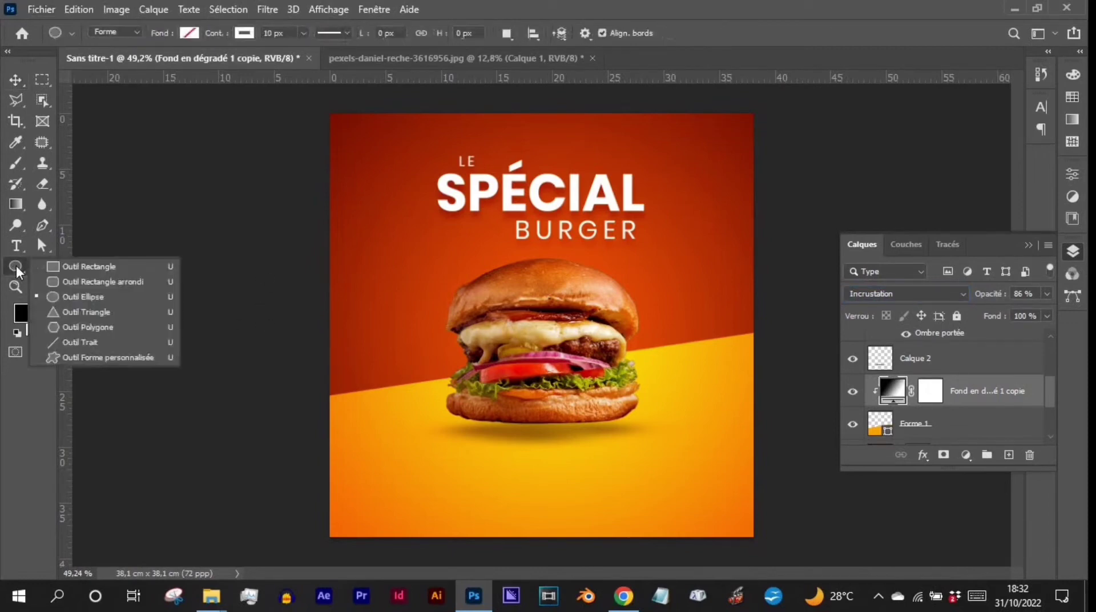
{"action": "left_click", "coordinate": [101, 295]}
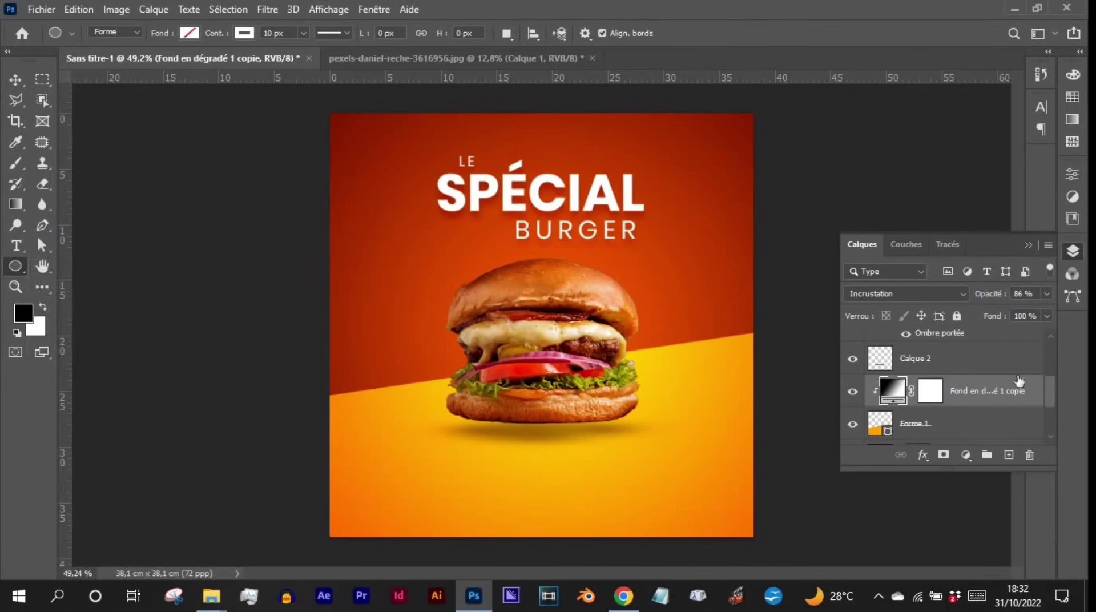
{"action": "scroll", "coordinate": [953, 387], "scroll_direction": "down", "scroll_amount": 3}
{"action": "scroll", "coordinate": [953, 360], "scroll_direction": "up", "scroll_amount": 1}
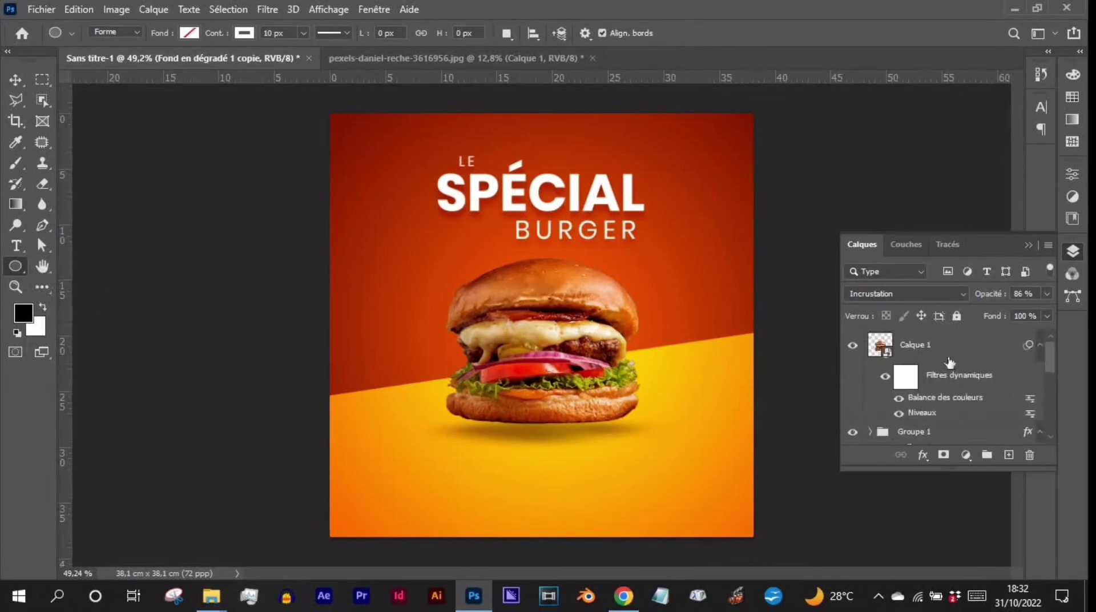
{"action": "left_click", "coordinate": [953, 347]}
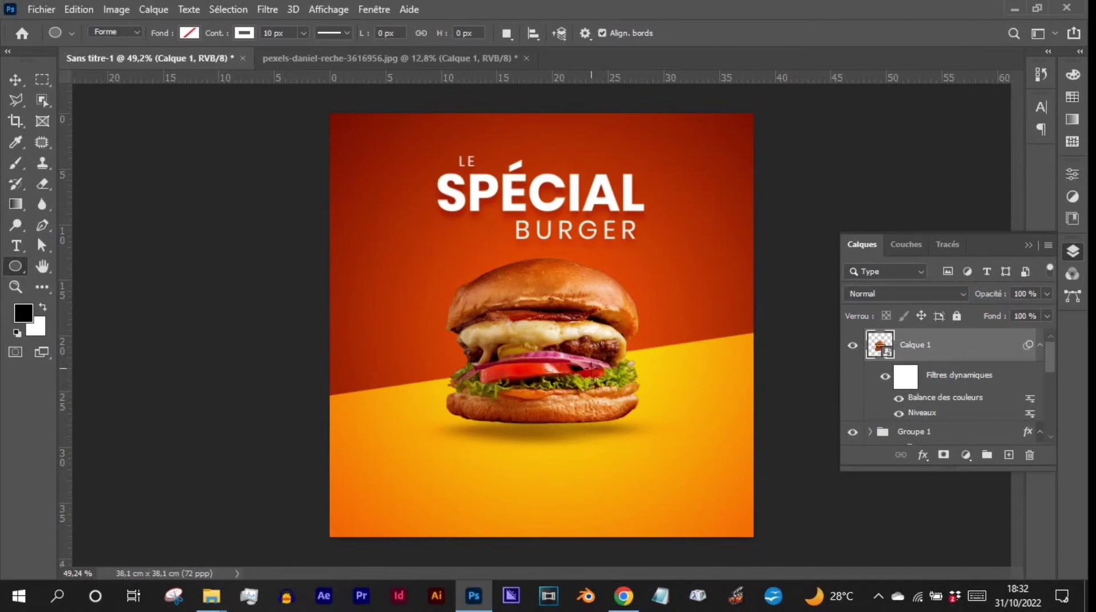
{"action": "left_click_drag", "start_coordinate": [591, 368], "coordinate": [691, 459]}
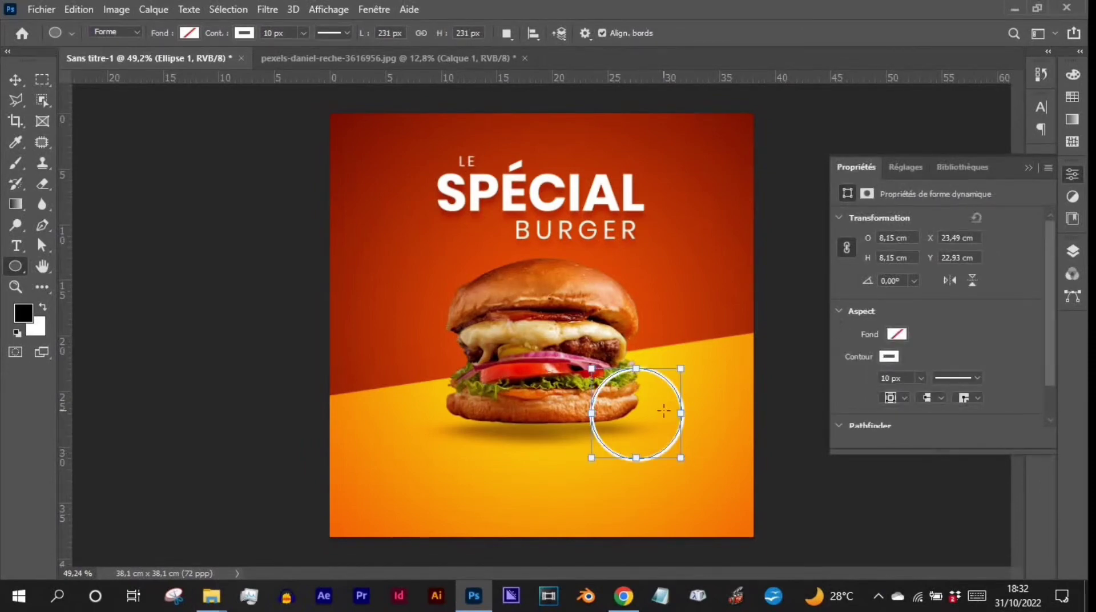
Give the circle a white fill without an outline and move it up over the burger's right side
{"action": "left_click", "coordinate": [895, 335]}
{"action": "left_click", "coordinate": [877, 393]}
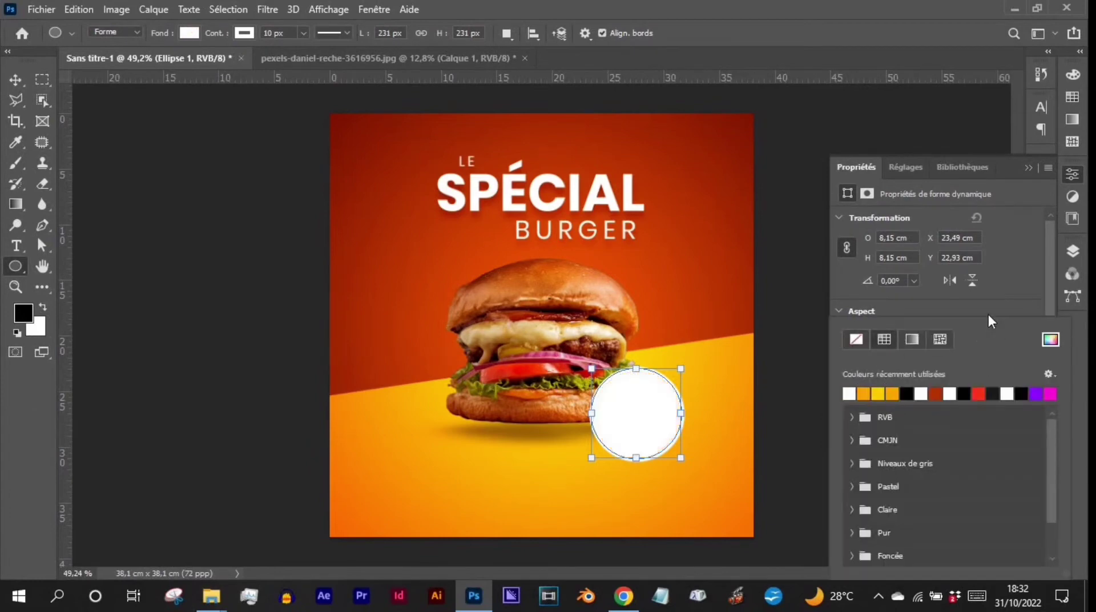
{"action": "left_click", "coordinate": [988, 310]}
{"action": "left_click", "coordinate": [884, 358]}
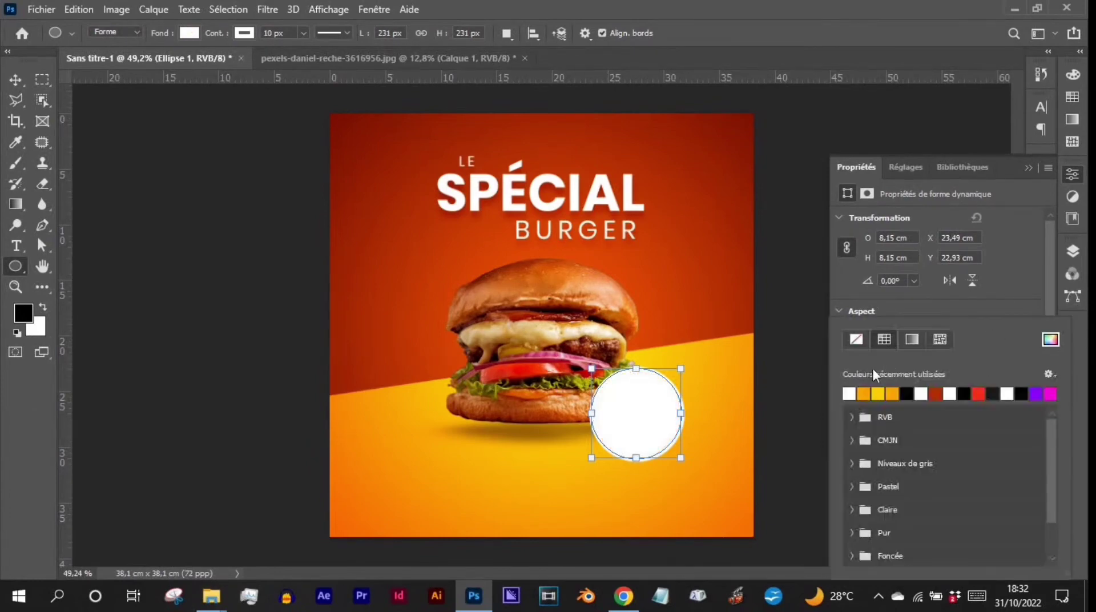
{"action": "left_click", "coordinate": [857, 342]}
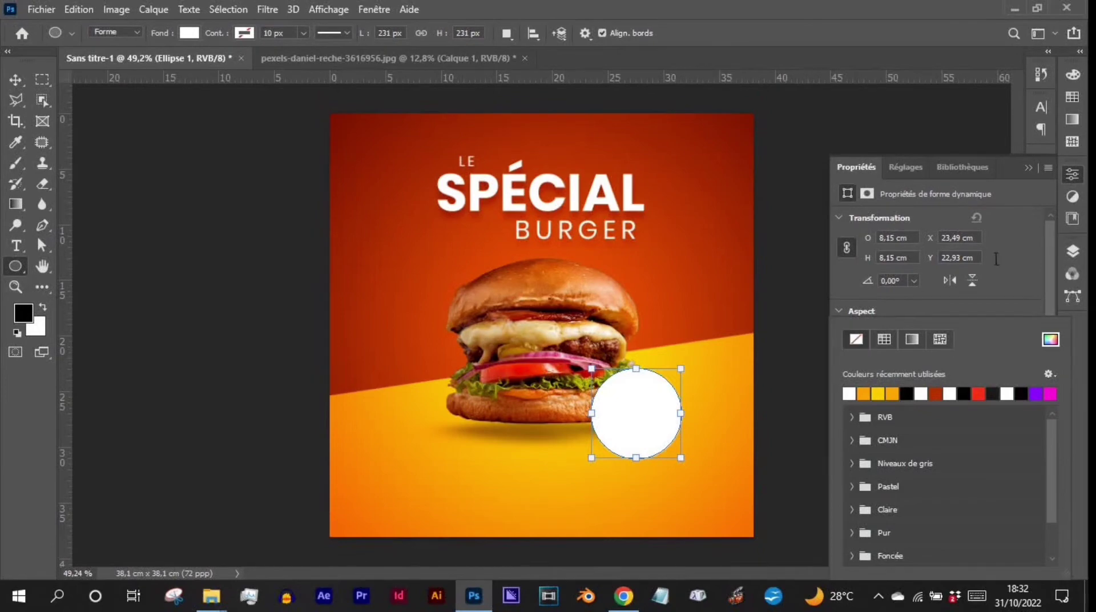
{"action": "left_click", "coordinate": [1011, 310]}
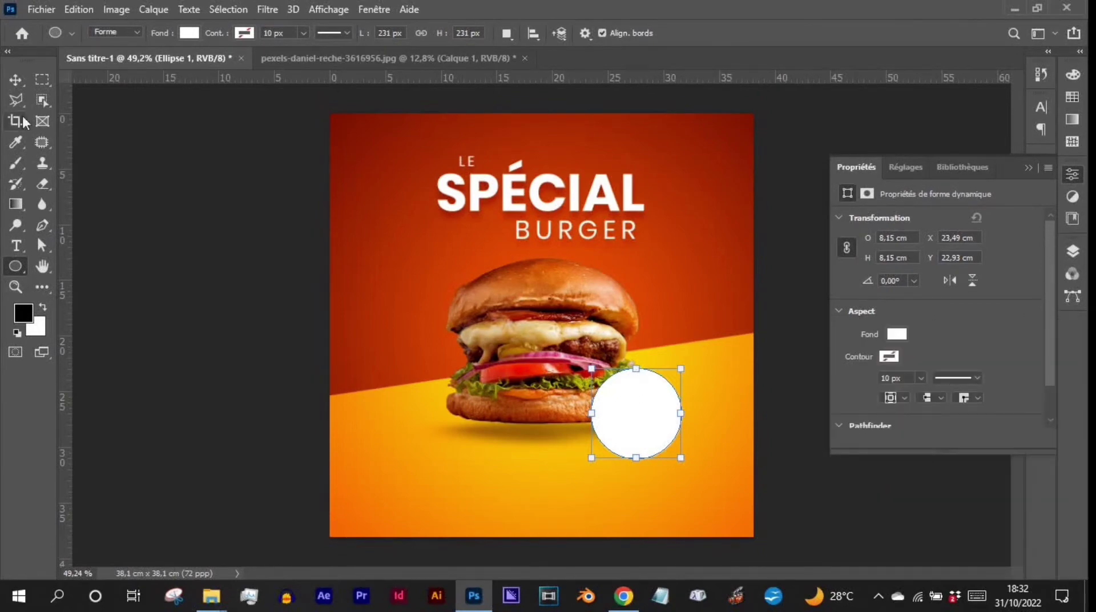
{"action": "left_click", "coordinate": [15, 80]}
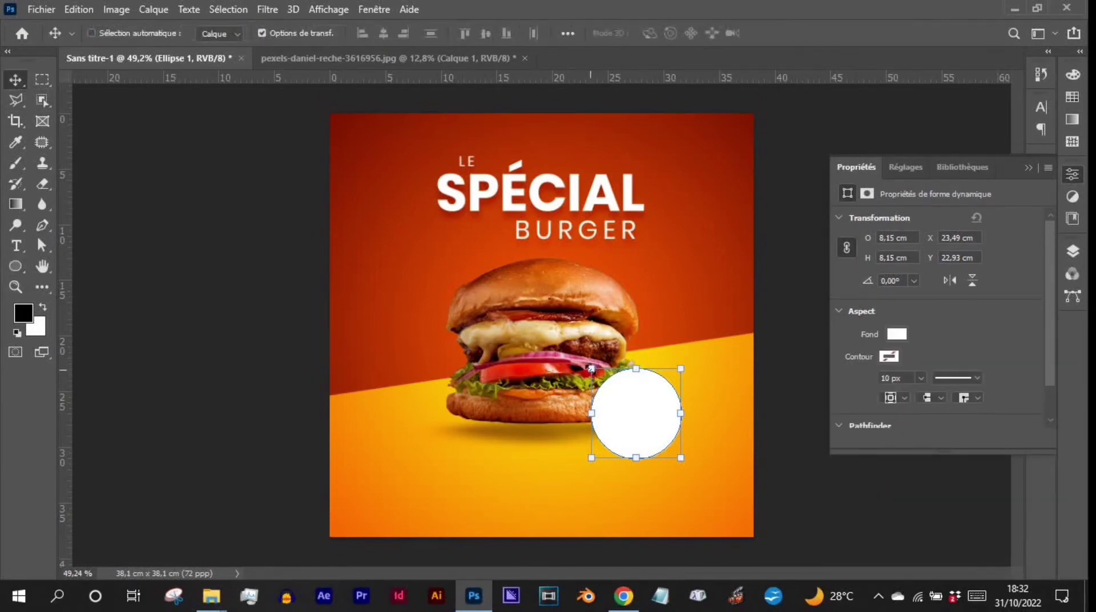
{"action": "left_click_drag", "start_coordinate": [641, 421], "coordinate": [621, 397]}
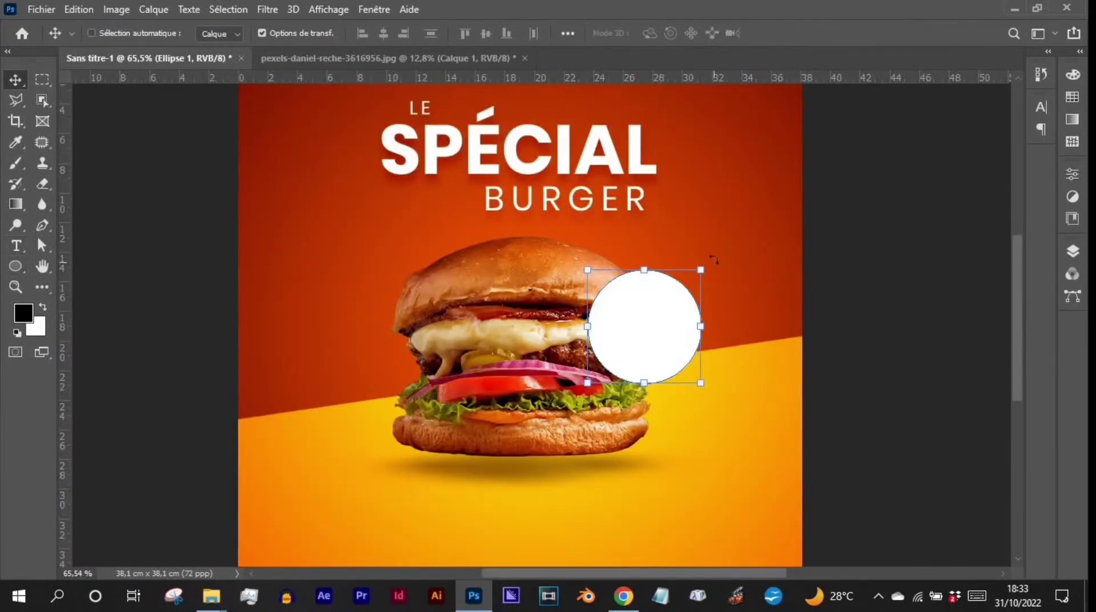
Start a text inside the white circle, sample the background's dark orange (#b63100) as its colour and enter 8
{"action": "left_click", "coordinate": [16, 245]}
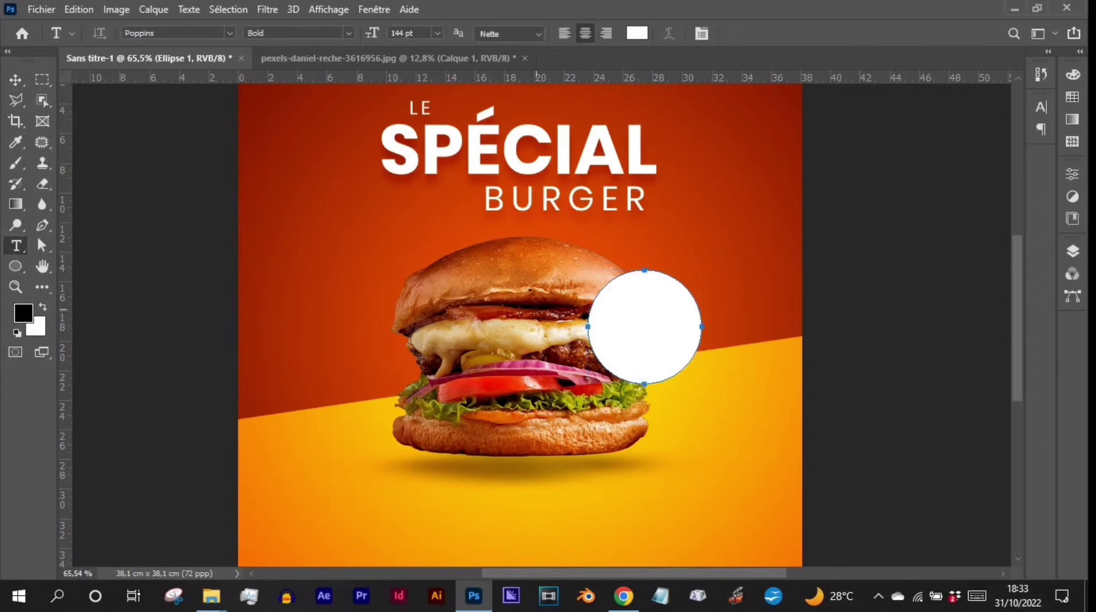
{"action": "left_click", "coordinate": [634, 312]}
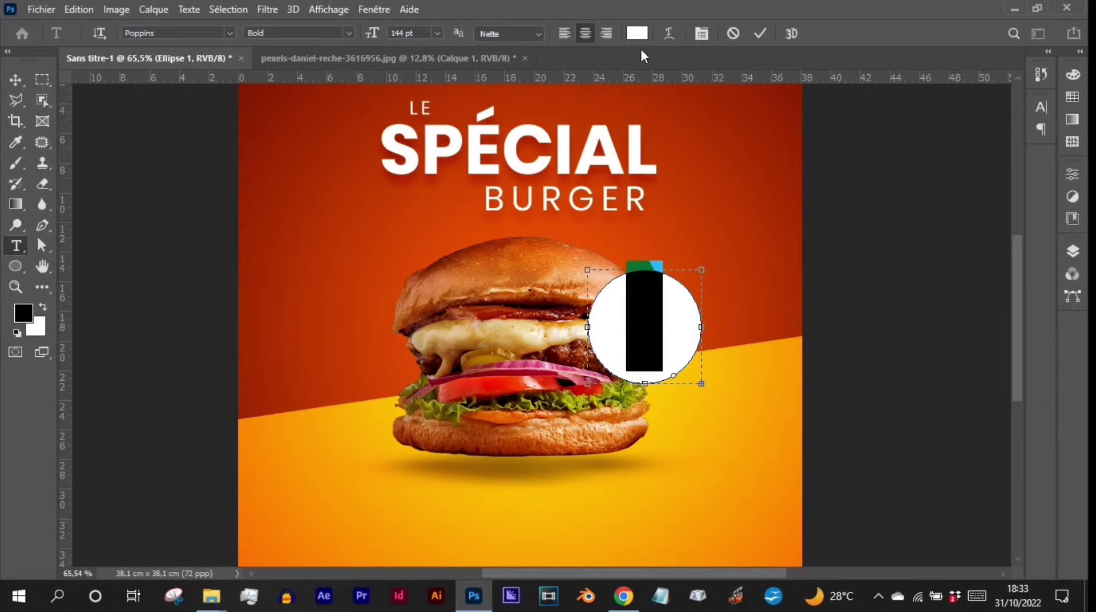
{"action": "left_click", "coordinate": [637, 33]}
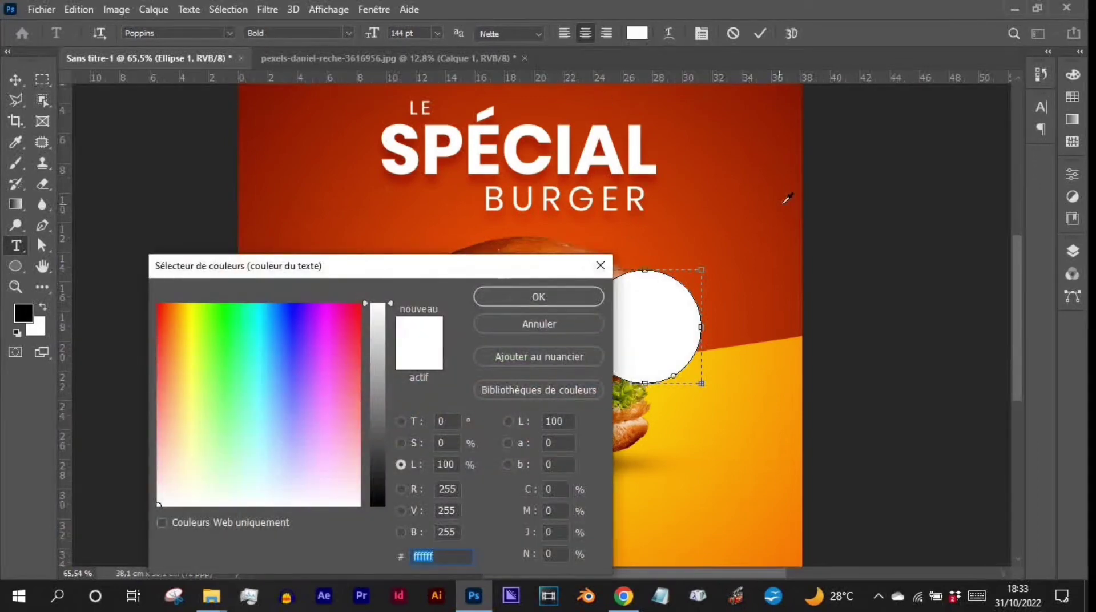
{"action": "left_click", "coordinate": [742, 237]}
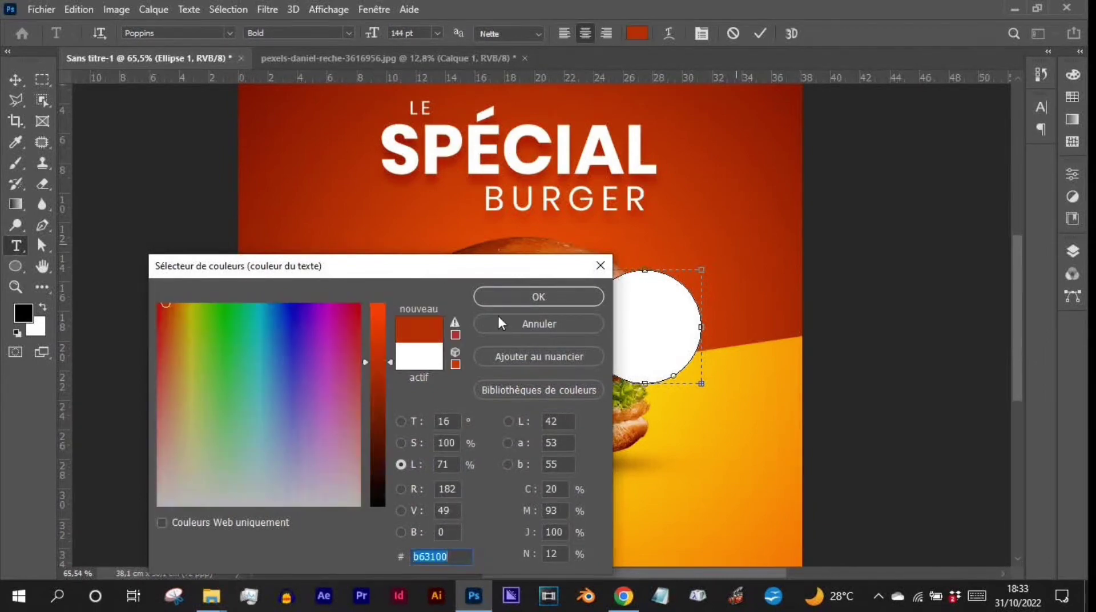
{"action": "left_click", "coordinate": [517, 298]}
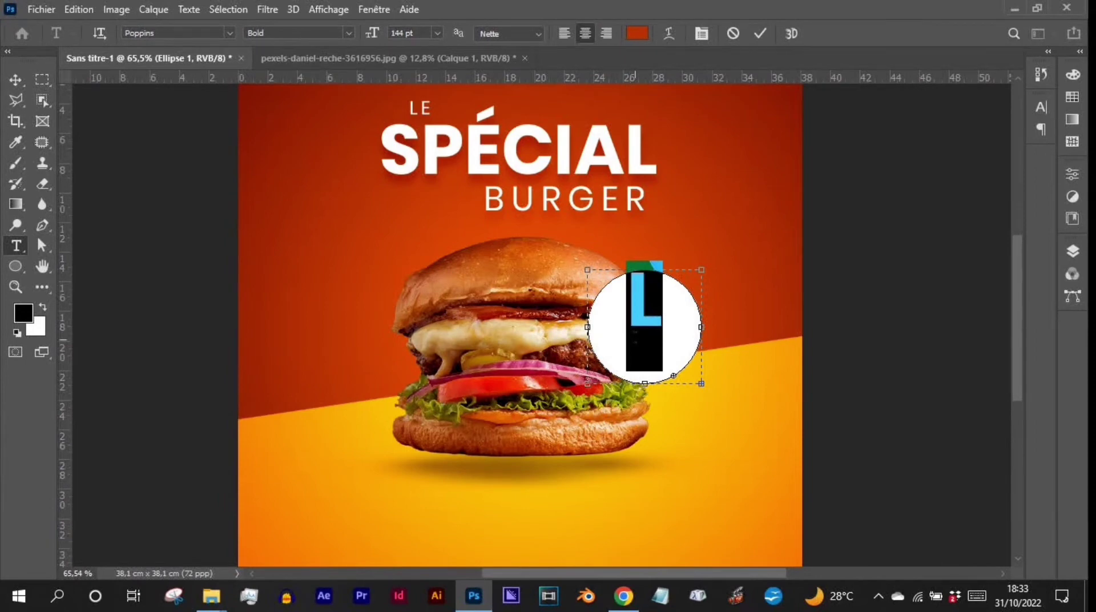
{"action": "key", "text": "Right"}
{"action": "key", "text": "BackSpace"}
{"action": "type", "text": "8"}
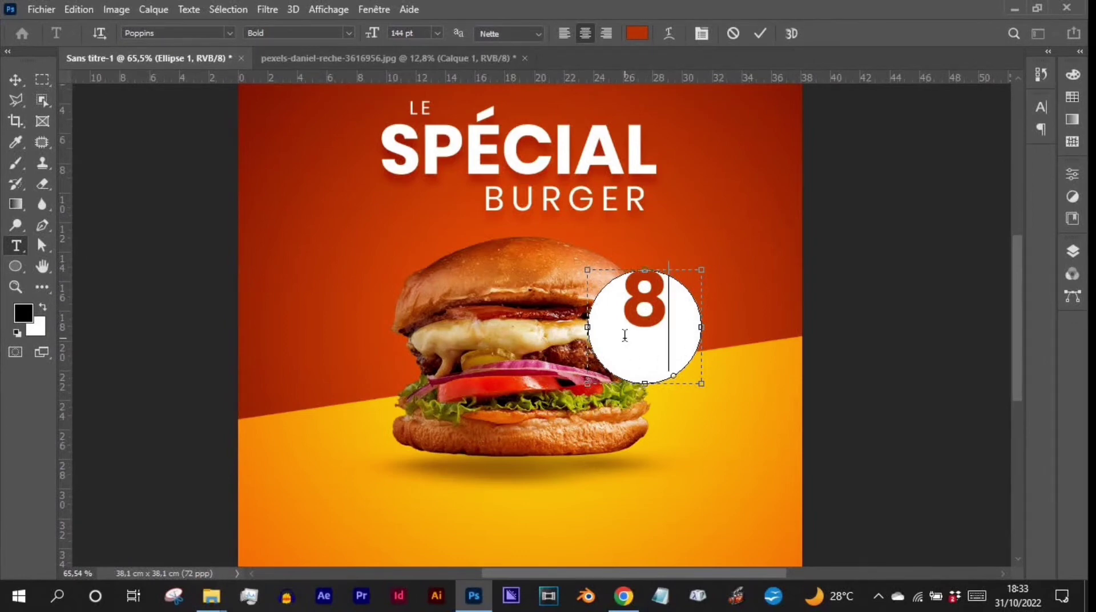
Complete the price as 8€ and set its font size to 94 pt
{"action": "key", "text": "ctrl"}
{"action": "key", "text": "ctrl+a"}
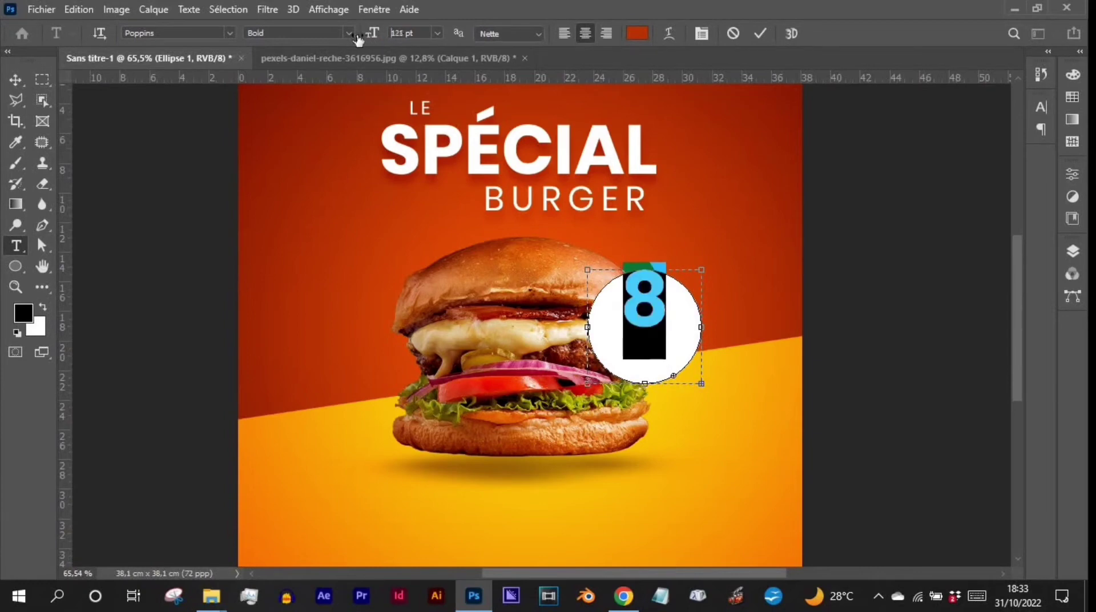
{"action": "left_click_drag", "start_coordinate": [359, 38], "coordinate": [338, 42]}
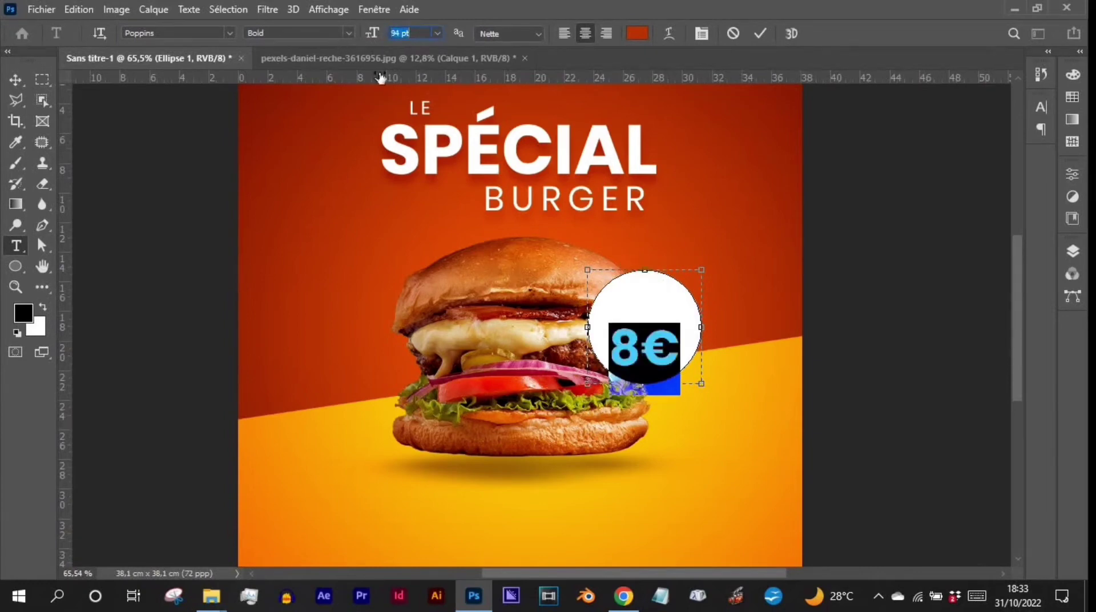
Format the price's € sign as superscript with the Poppins Regular weight
{"action": "left_click", "coordinate": [657, 350]}
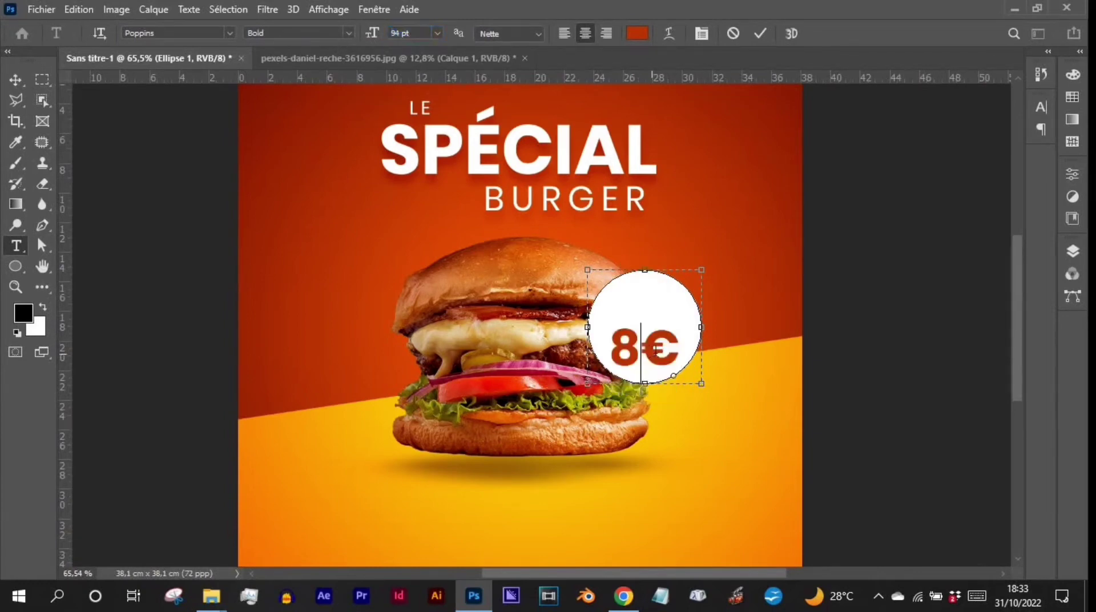
{"action": "left_click", "coordinate": [1041, 107]}
{"action": "left_click", "coordinate": [947, 218]}
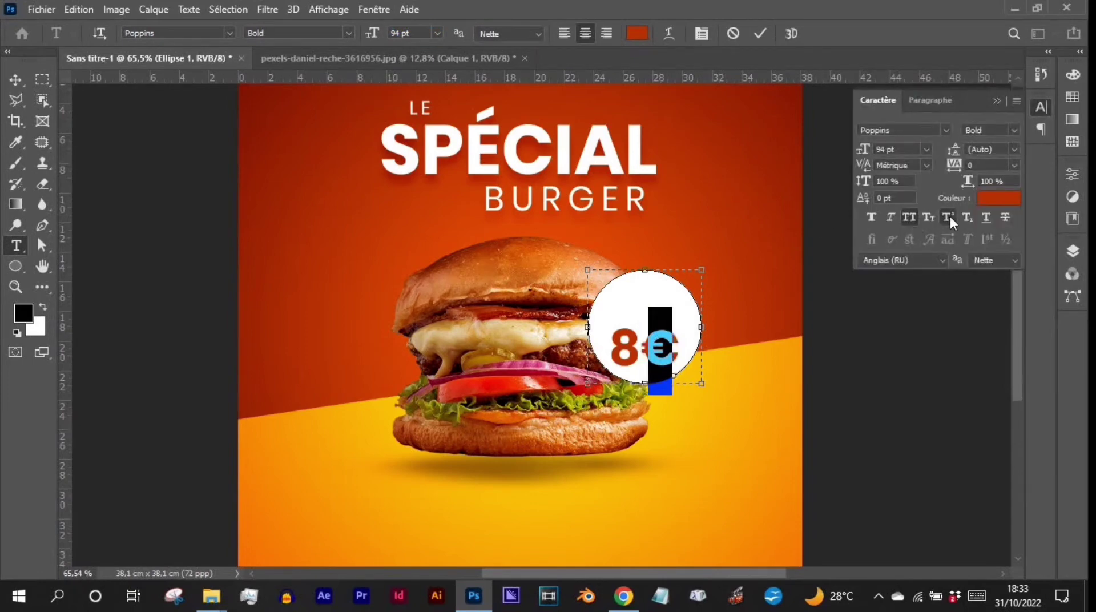
{"action": "left_click_drag", "start_coordinate": [627, 347], "coordinate": [672, 341]}
{"action": "left_click", "coordinate": [643, 345]}
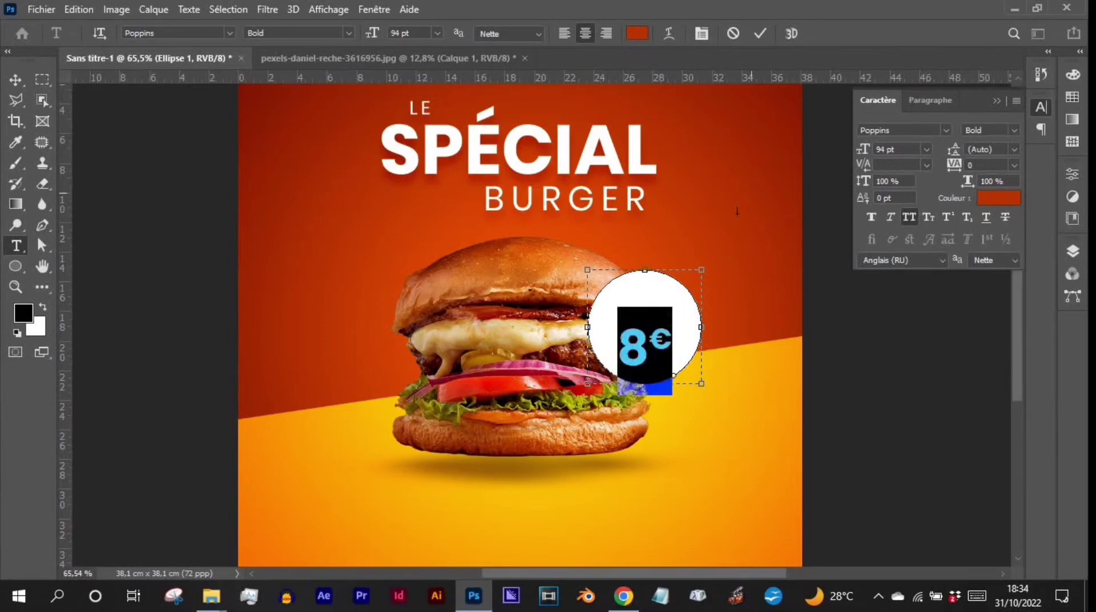
{"action": "key", "text": "Right"}
{"action": "key", "text": "shift+Left"}
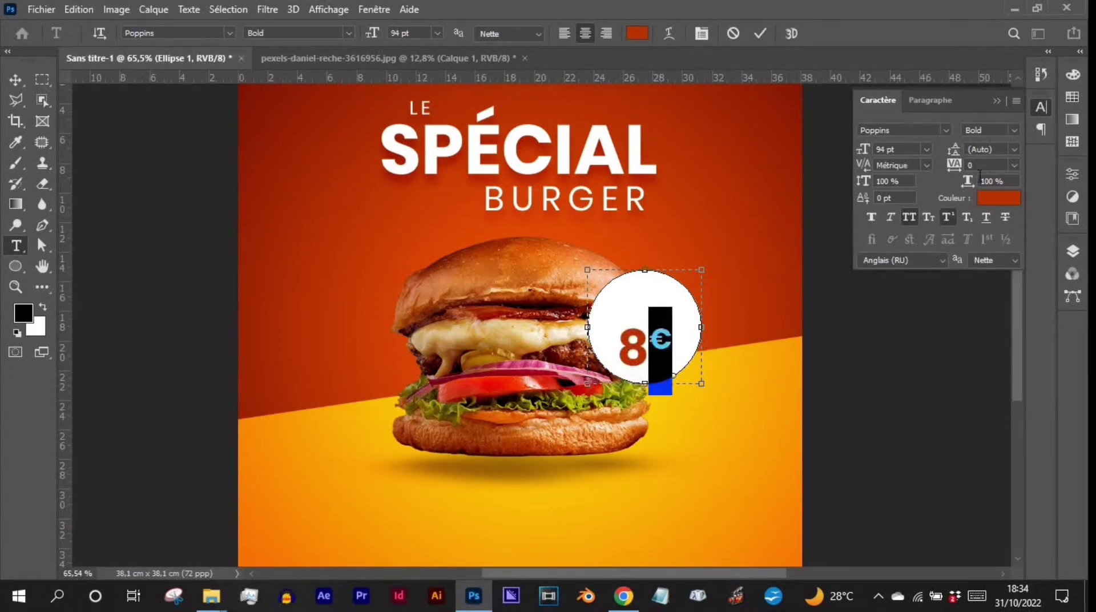
{"action": "left_click", "coordinate": [1007, 129]}
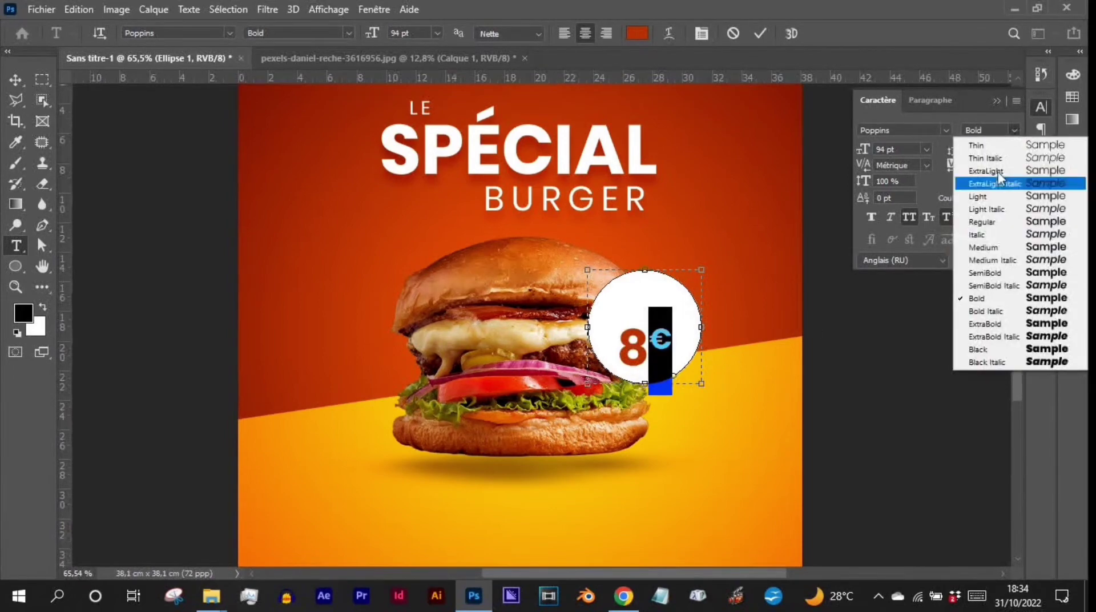
{"action": "left_click", "coordinate": [979, 220]}
Enlarge the 8€ text to 123 pt in a wider, taller text frame and move it into the white circle
{"action": "left_click", "coordinate": [645, 343]}
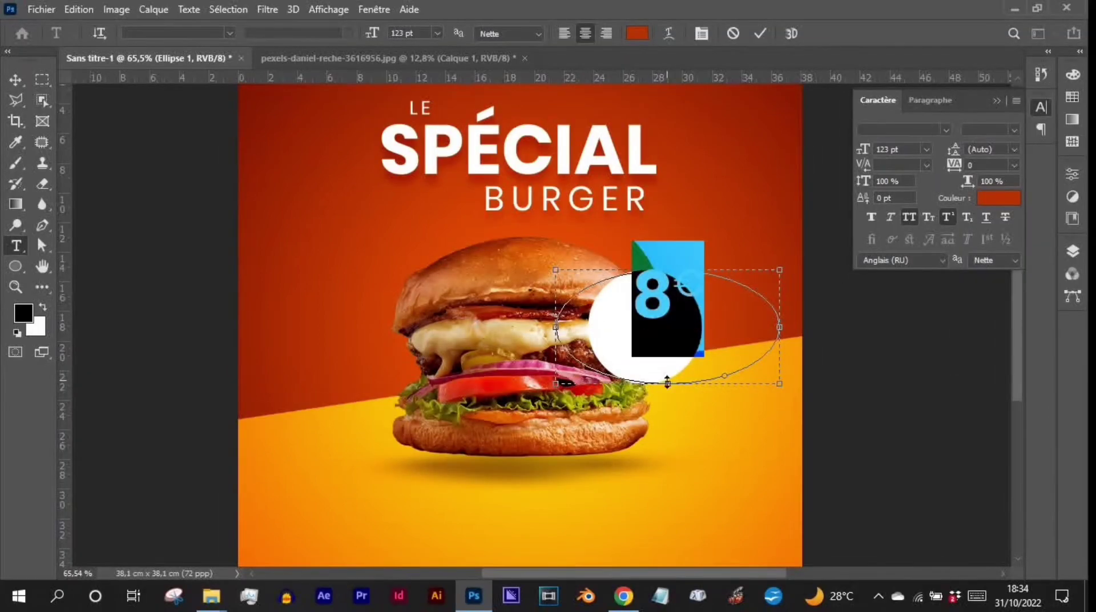
{"action": "left_click_drag", "start_coordinate": [668, 383], "coordinate": [668, 409]}
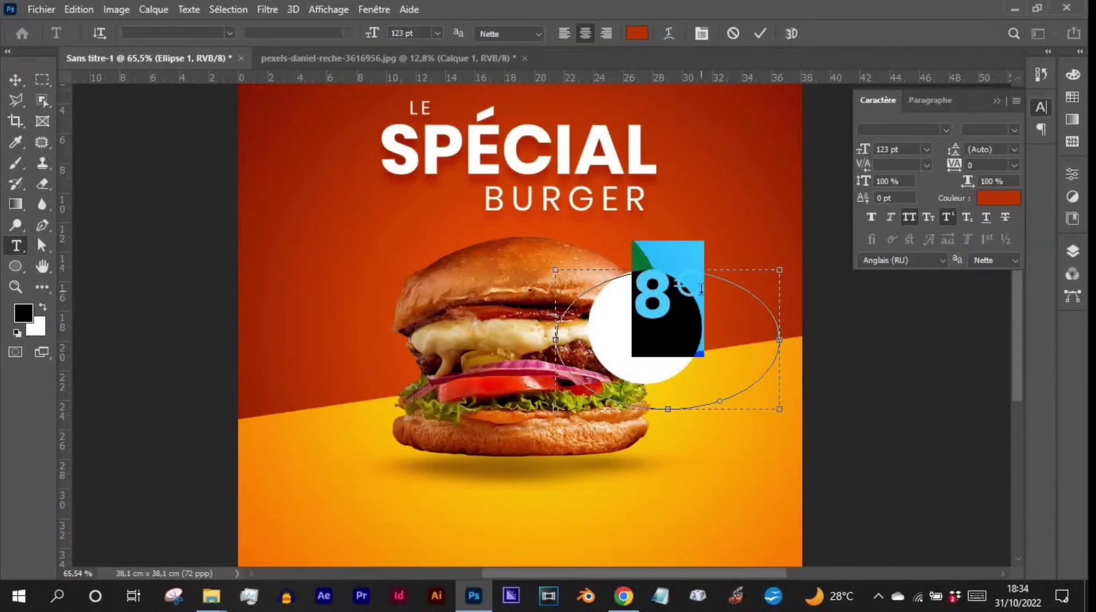
{"action": "left_click", "coordinate": [15, 80]}
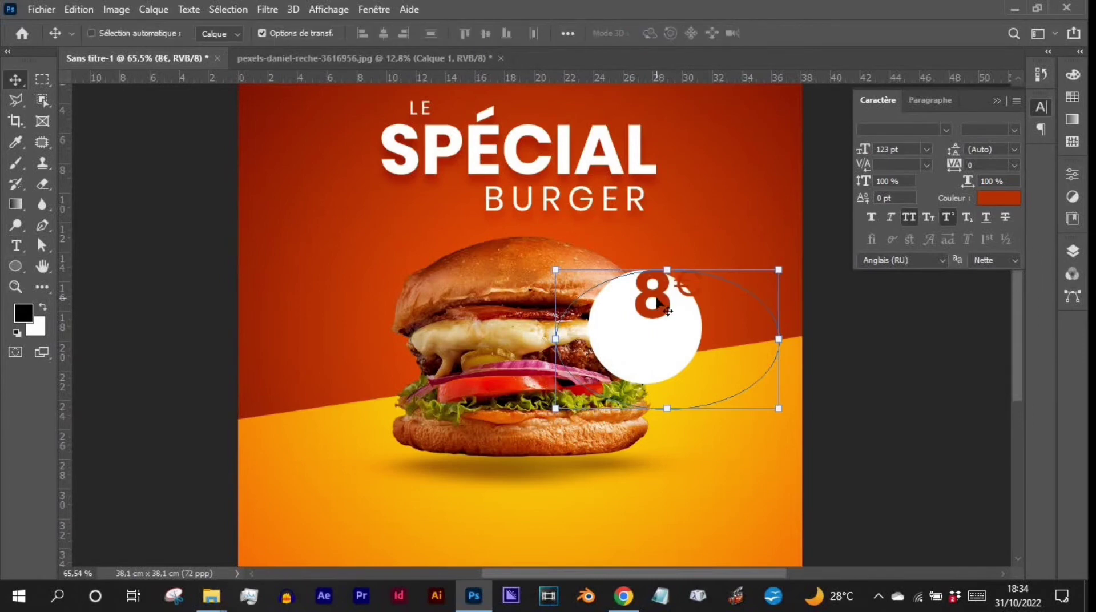
{"action": "left_click_drag", "start_coordinate": [653, 310], "coordinate": [639, 336]}
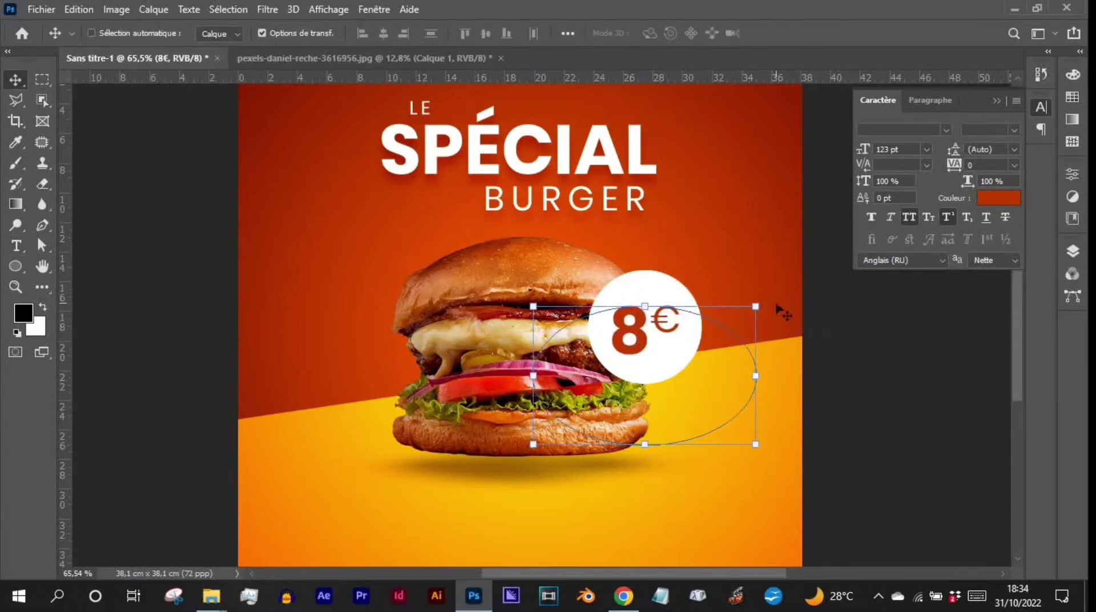
Scale the 8€ text to 147,03 pt with -50 tracking and centre it within the white circle
{"action": "left_click_drag", "start_coordinate": [755, 306], "coordinate": [748, 268]}
{"action": "left_click_drag", "start_coordinate": [524, 437], "coordinate": [477, 467]}
{"action": "left_click_drag", "start_coordinate": [607, 330], "coordinate": [638, 325]}
{"action": "key", "text": "Return"}
{"action": "key", "text": "ctrl+0"}
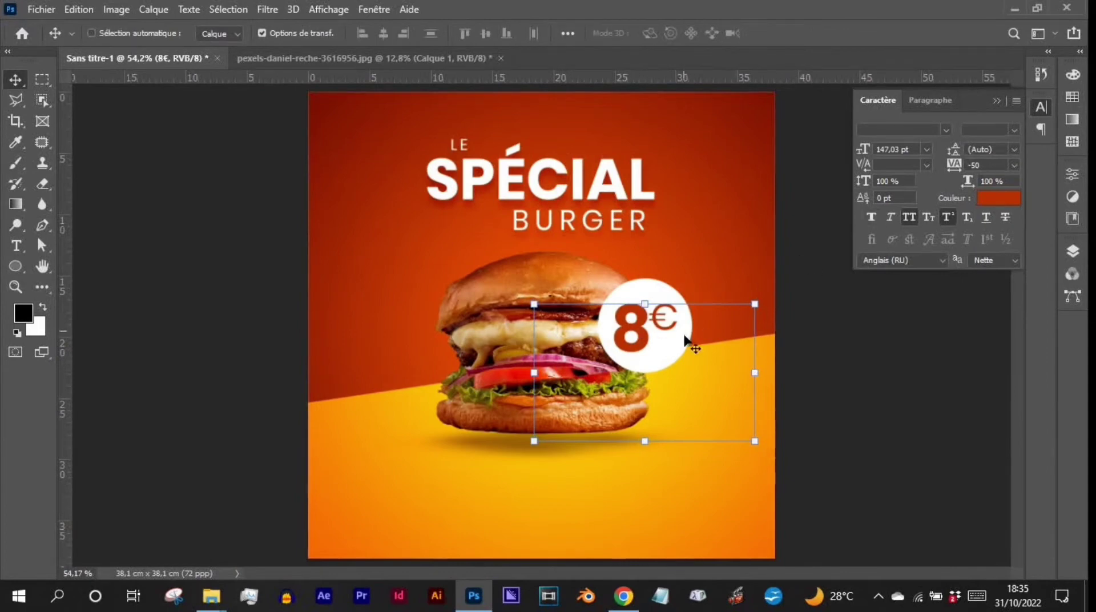
Add a drop shadow to the white circle with 23% opacity, 18 px distance and 59 px size
{"action": "left_click", "coordinate": [1073, 252]}
{"action": "left_click", "coordinate": [935, 381]}
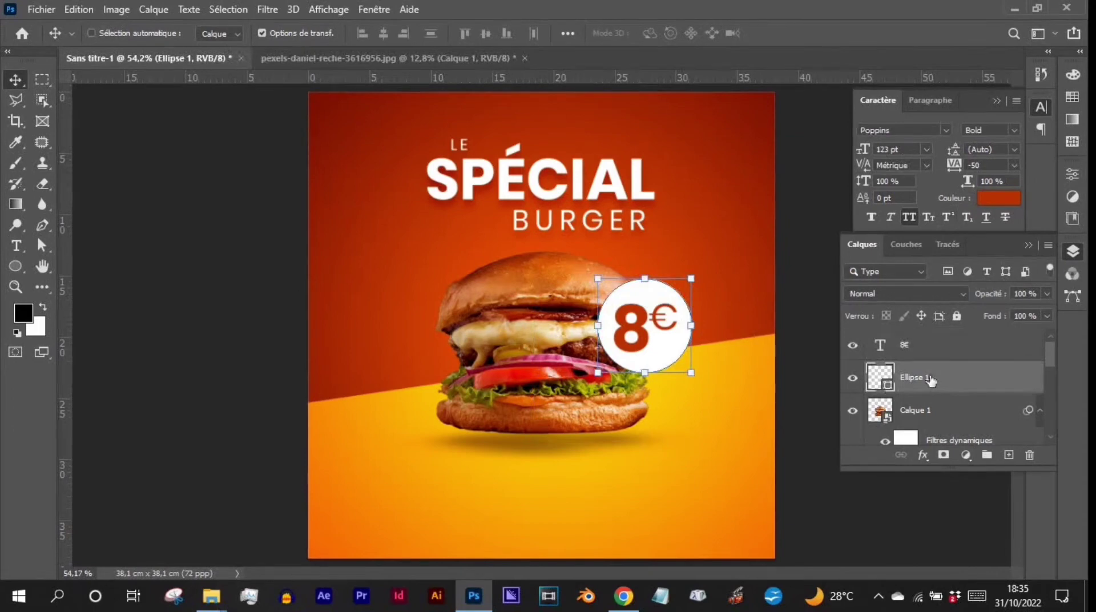
{"action": "left_click", "coordinate": [923, 455]}
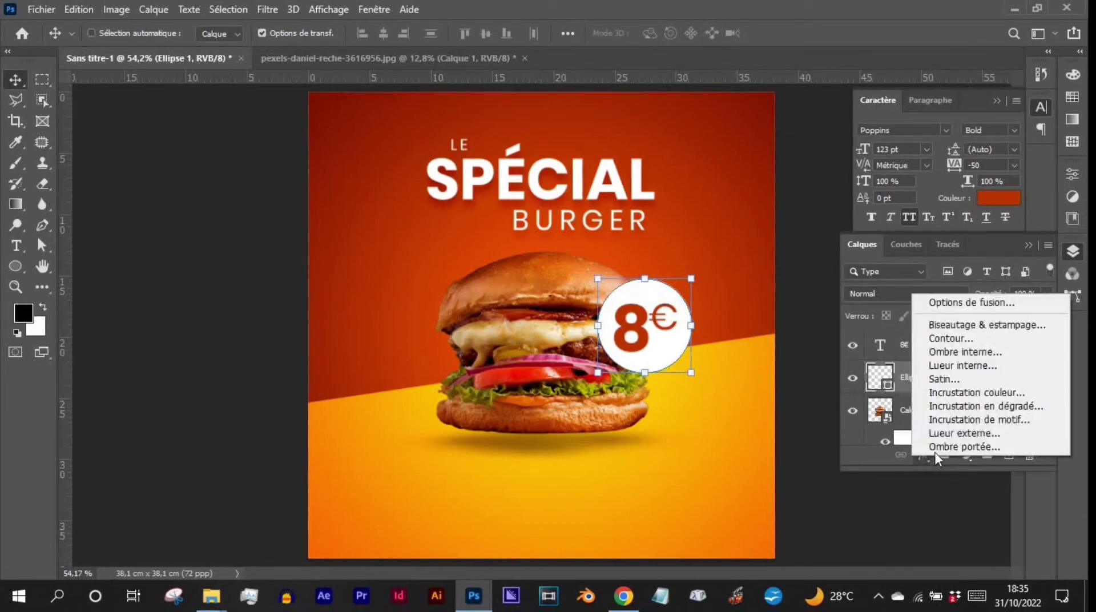
{"action": "left_click", "coordinate": [979, 446]}
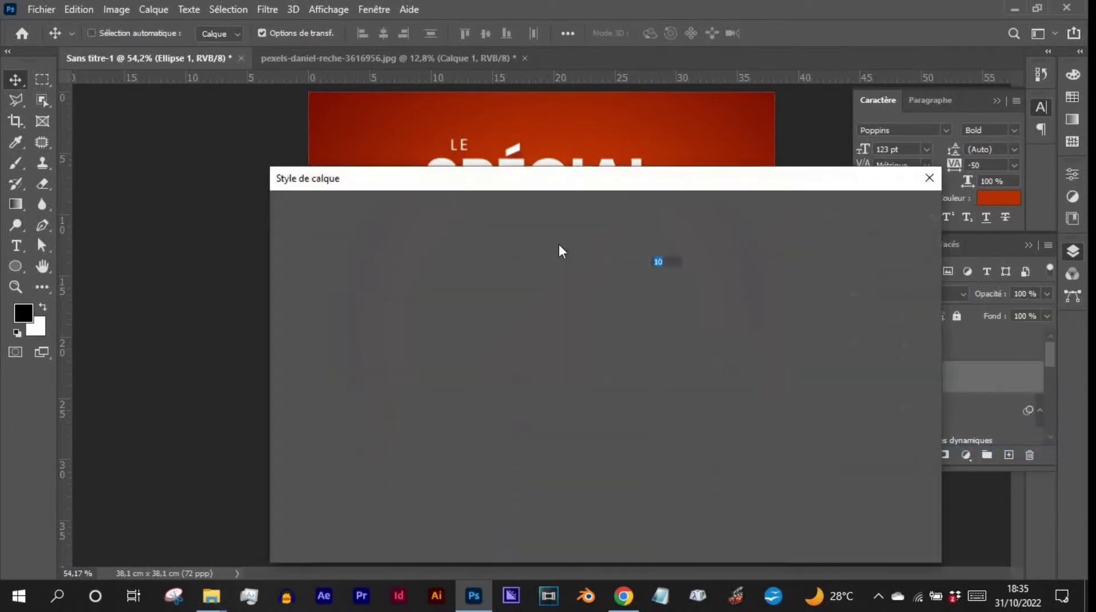
{"action": "left_click_drag", "start_coordinate": [653, 178], "coordinate": [216, 172]}
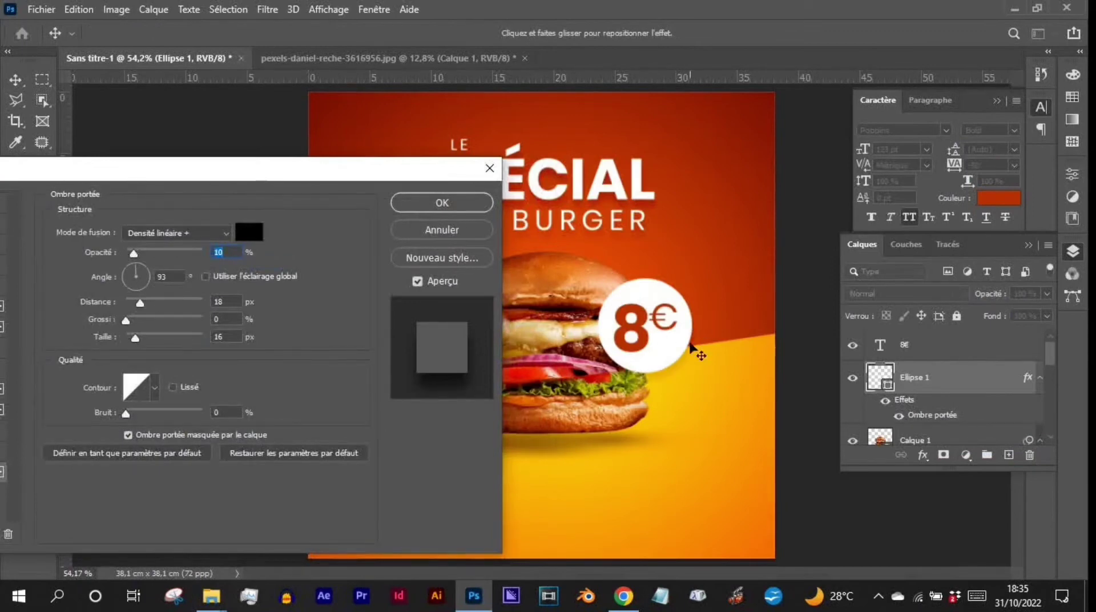
{"action": "mouse_move", "coordinate": [136, 253]}
{"action": "left_mouse_down"}
{"action": "mouse_move", "coordinate": [150, 250]}
{"action": "mouse_move", "coordinate": [141, 252]}
{"action": "left_mouse_up"}
{"action": "mouse_move", "coordinate": [133, 340]}
{"action": "left_mouse_down"}
{"action": "mouse_move", "coordinate": [151, 340]}
{"action": "mouse_move", "coordinate": [138, 340]}
{"action": "left_mouse_up"}
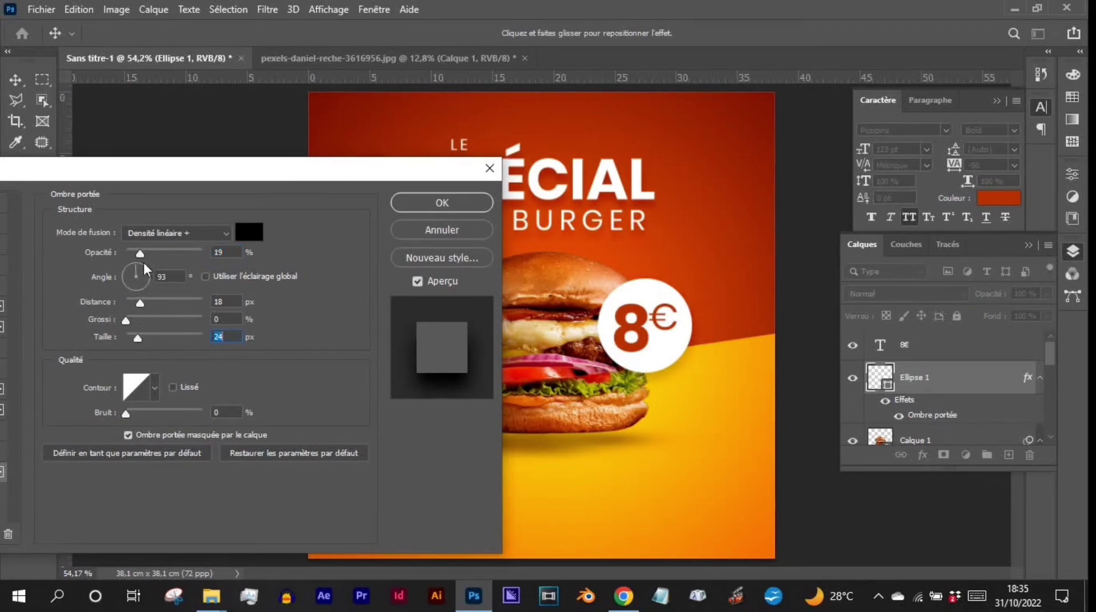
{"action": "left_click_drag", "start_coordinate": [140, 255], "coordinate": [144, 255]}
{"action": "left_click_drag", "start_coordinate": [143, 339], "coordinate": [148, 340]}
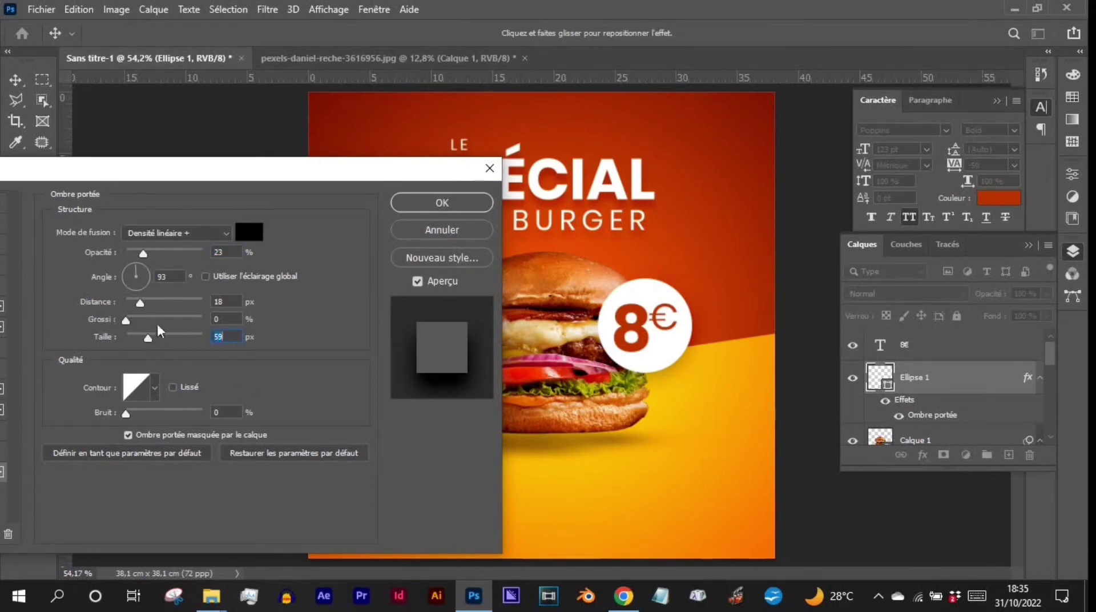
{"action": "left_click", "coordinate": [439, 211]}
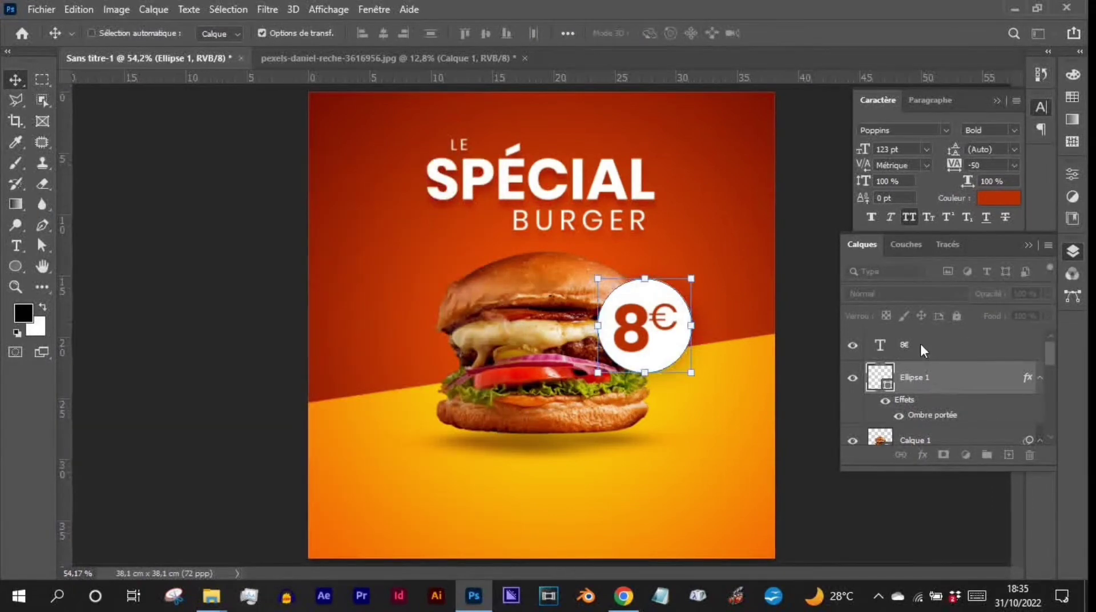
Add a drop shadow to the 8€ text and set its colour to the orange-red af2e00
{"action": "key", "text": "alt+bracketright"}
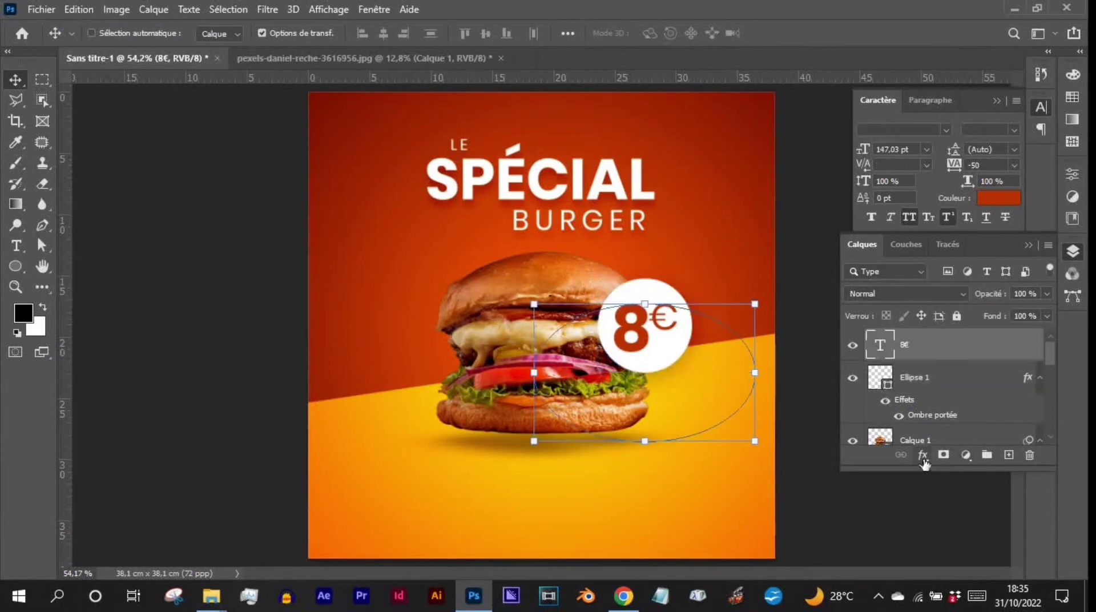
{"action": "left_click", "coordinate": [923, 455]}
{"action": "left_click", "coordinate": [809, 351]}
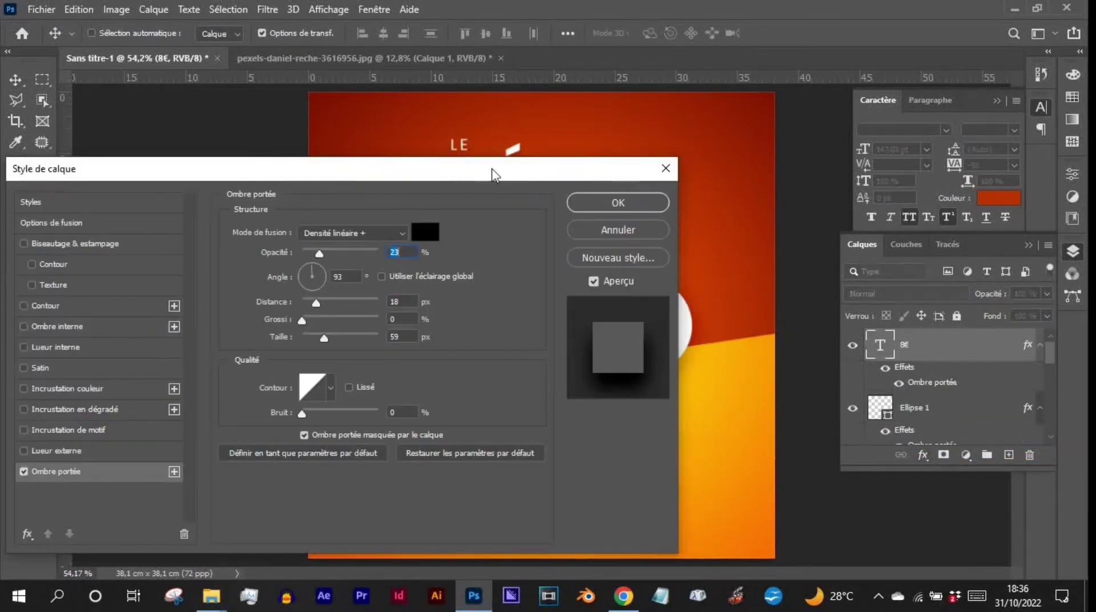
{"action": "left_click_drag", "start_coordinate": [492, 177], "coordinate": [394, 172]}
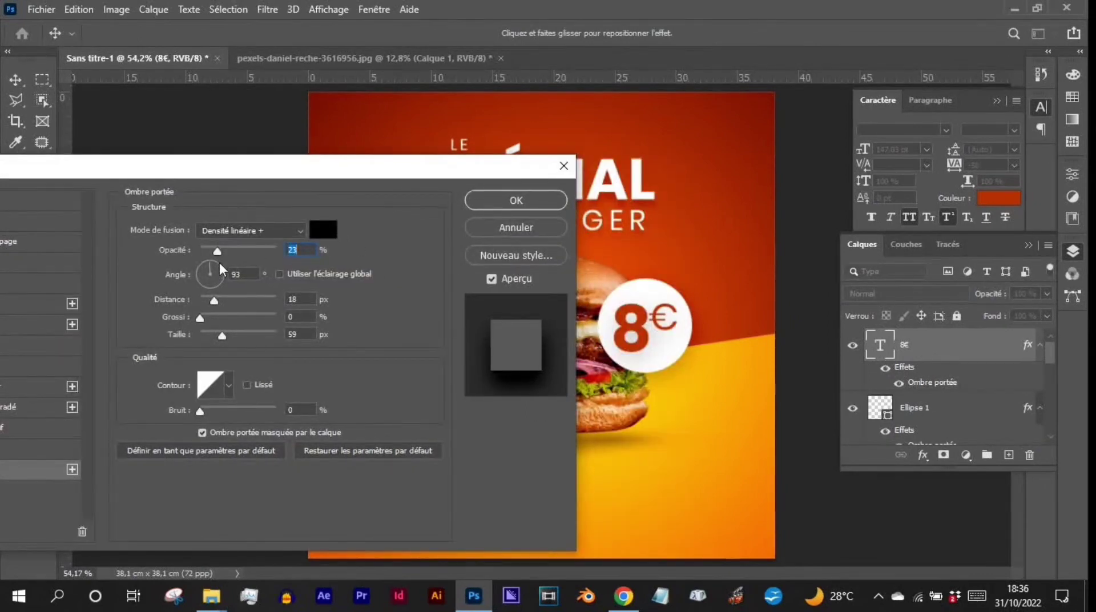
{"action": "left_click", "coordinate": [324, 228]}
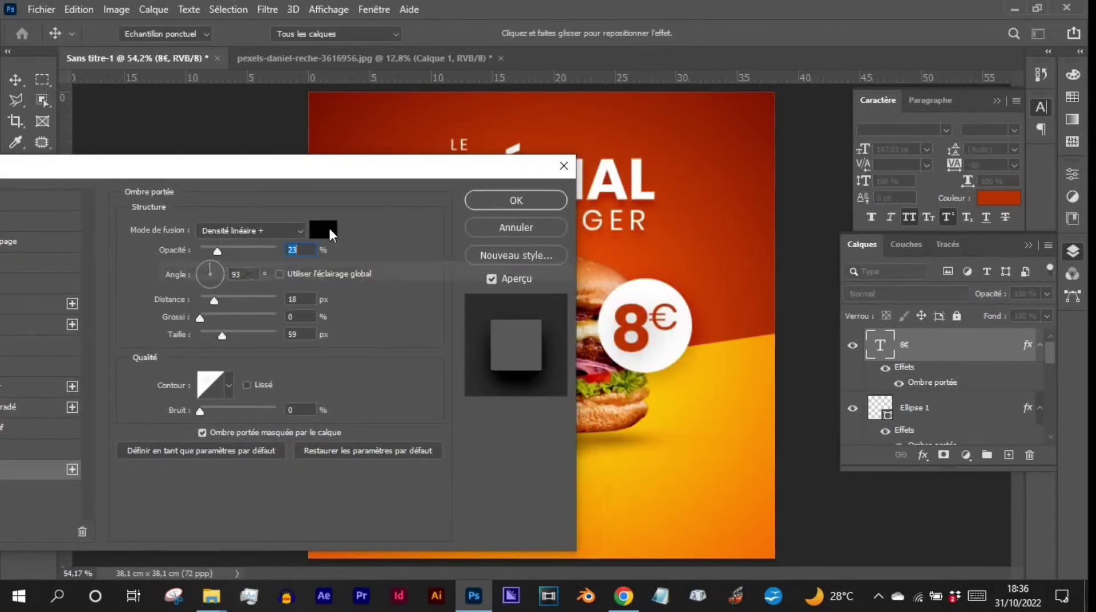
{"action": "left_click", "coordinate": [755, 309]}
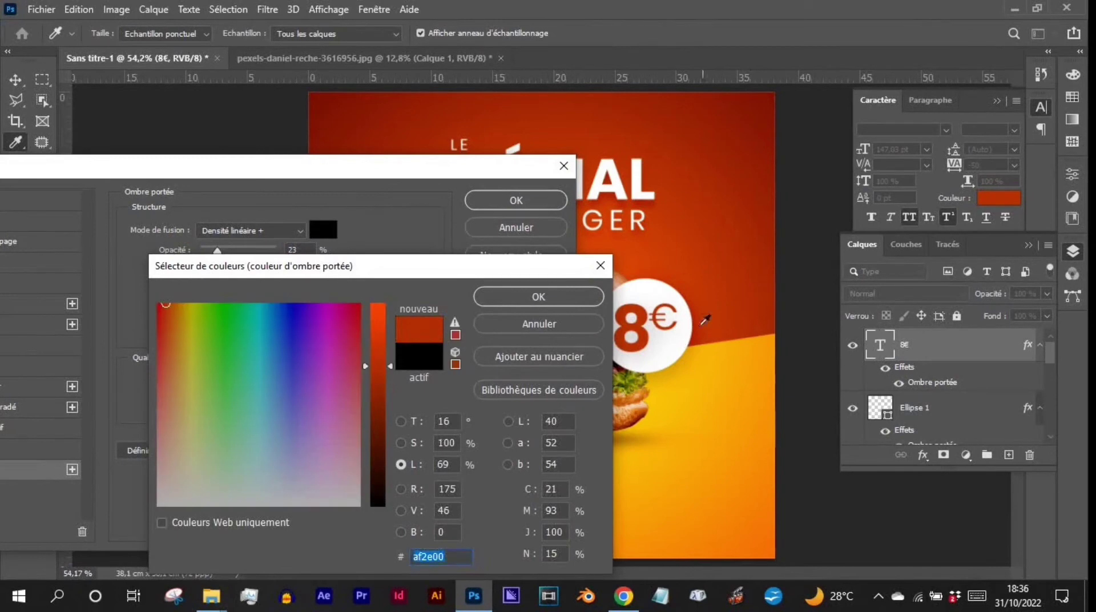
{"action": "left_click", "coordinate": [544, 296]}
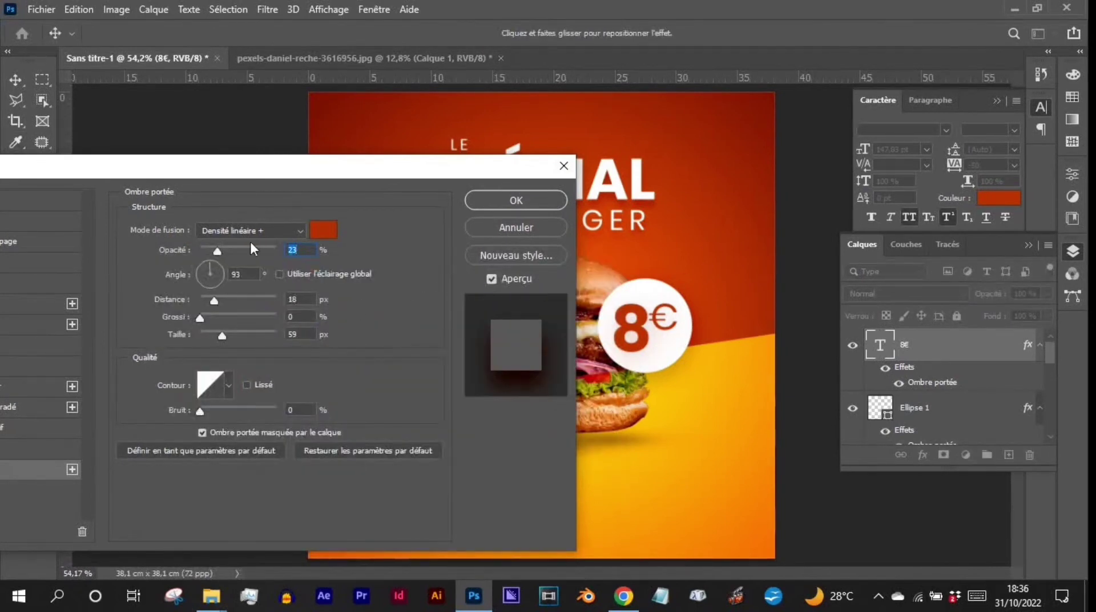
Set the 8€ text's drop shadow to 55% opacity, 12 px distance and 24 px size
{"action": "left_click_drag", "start_coordinate": [217, 251], "coordinate": [248, 251]}
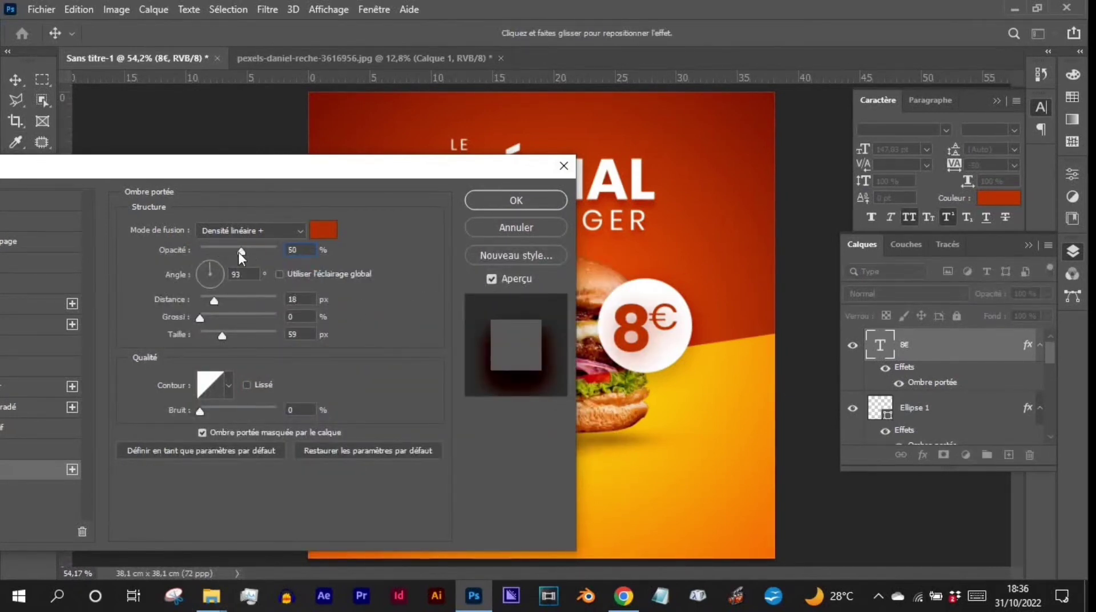
{"action": "left_click_drag", "start_coordinate": [225, 333], "coordinate": [210, 338]}
{"action": "left_click_drag", "start_coordinate": [214, 300], "coordinate": [210, 297]}
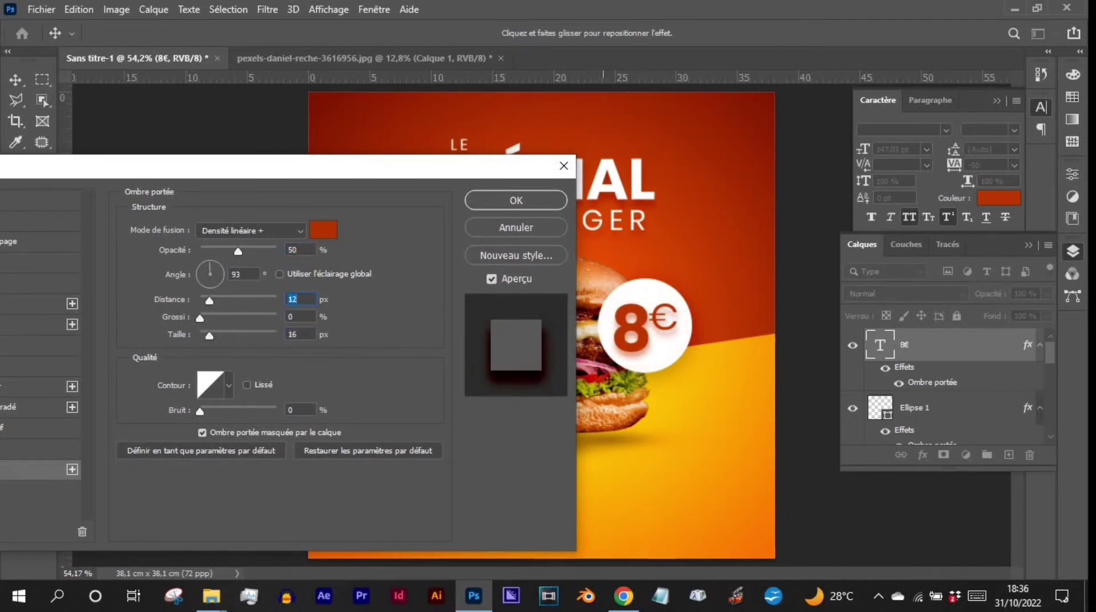
{"action": "left_click_drag", "start_coordinate": [235, 251], "coordinate": [231, 250]}
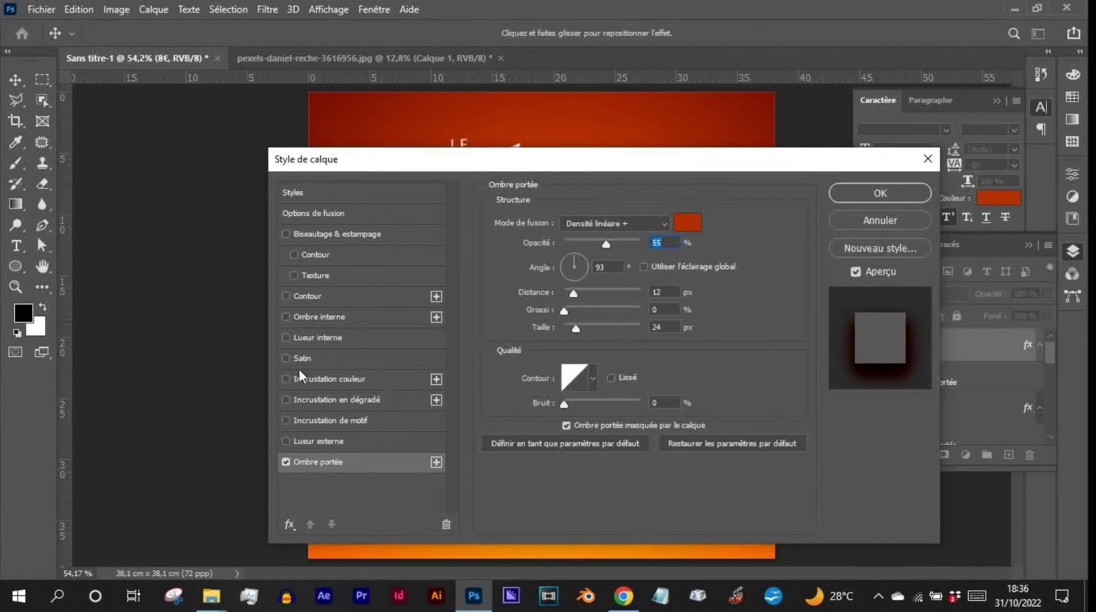
Add a gradient overlay to the 8€ text with the Incrustation blend mode
{"action": "left_click", "coordinate": [287, 400]}
{"action": "left_click_drag", "start_coordinate": [570, 168], "coordinate": [291, 164]}
{"action": "left_click", "coordinate": [104, 404]}
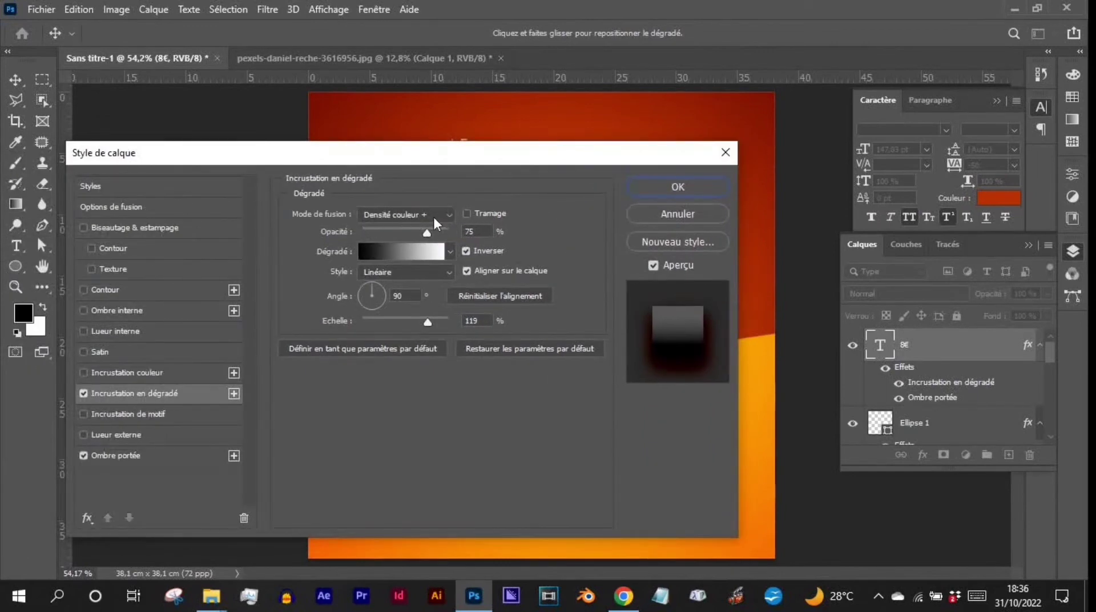
{"action": "left_click", "coordinate": [433, 214]}
{"action": "left_click", "coordinate": [412, 380]}
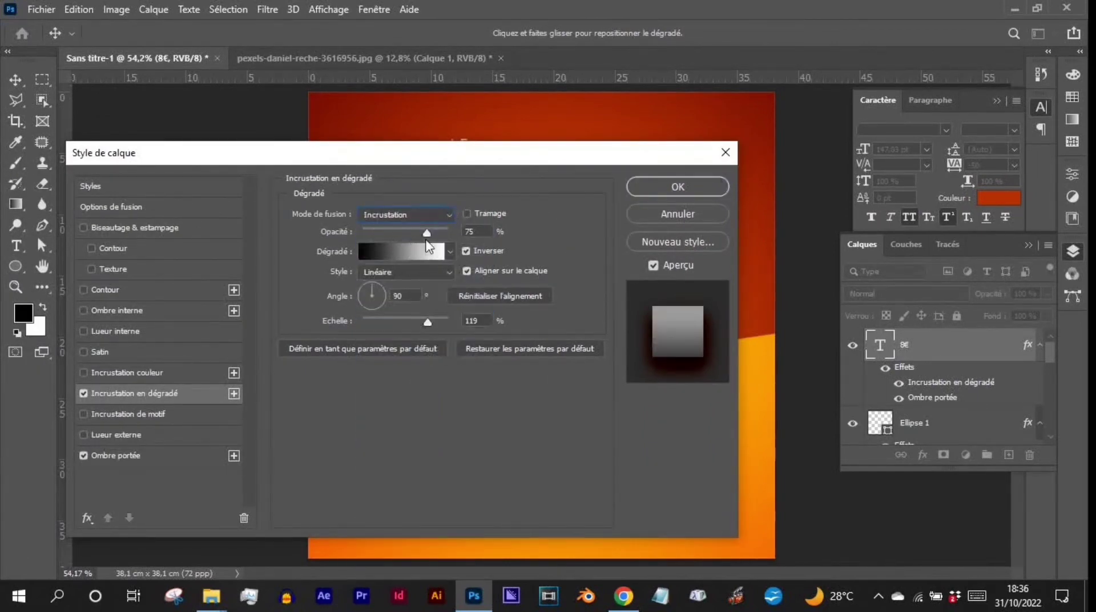
Set the 8€ gradient overlay's opacity to 44%, shift the gradient slightly upward on the text and apply the layer style
{"action": "left_click_drag", "start_coordinate": [443, 230], "coordinate": [461, 231]}
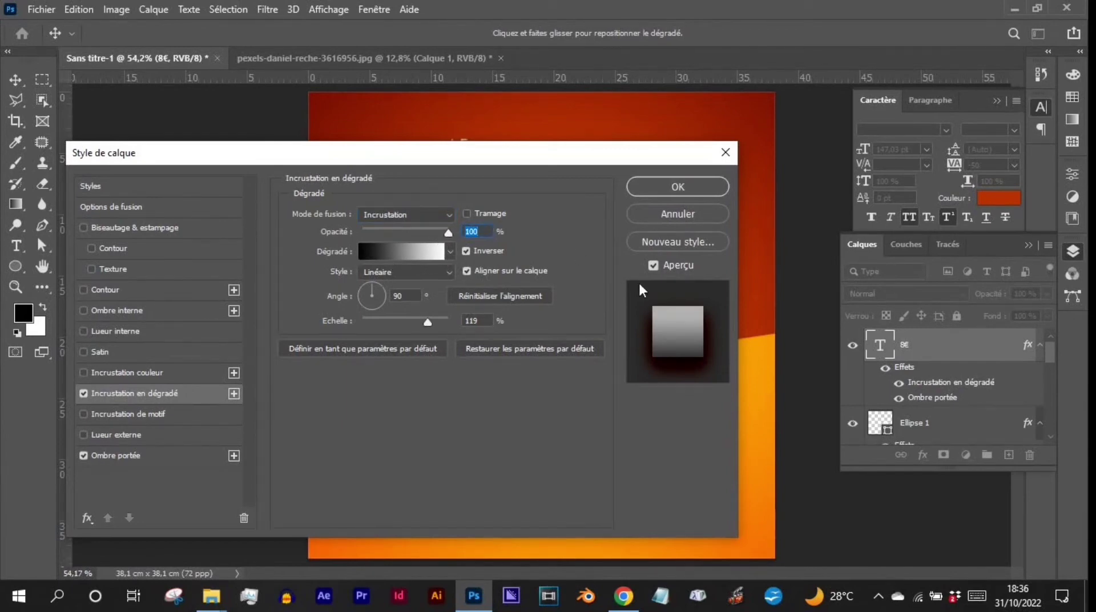
{"action": "left_click_drag", "start_coordinate": [577, 154], "coordinate": [368, 166]}
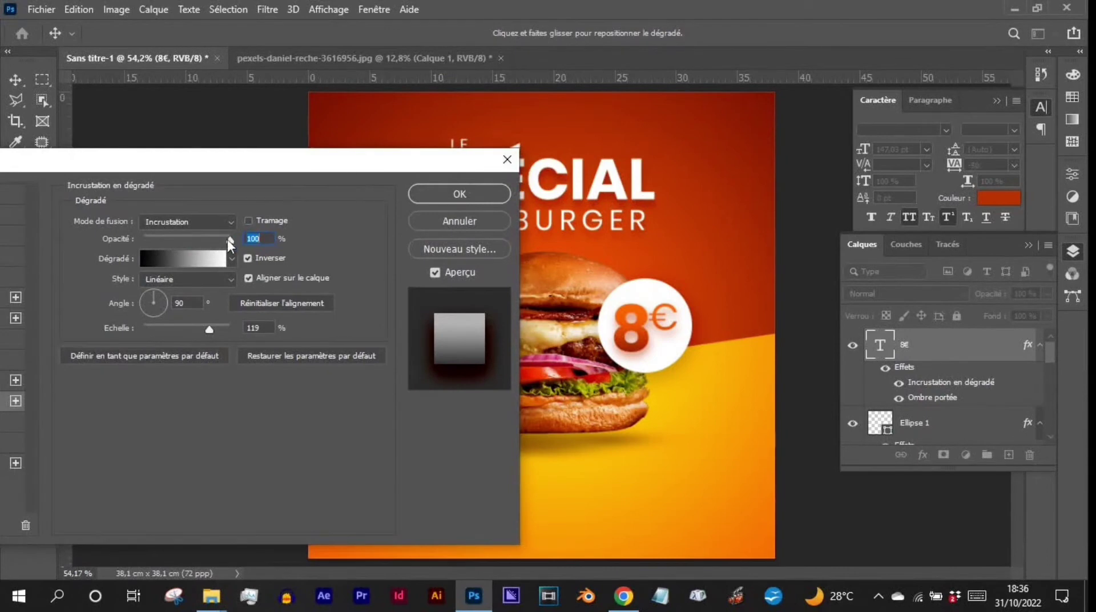
{"action": "left_click_drag", "start_coordinate": [227, 239], "coordinate": [181, 242]}
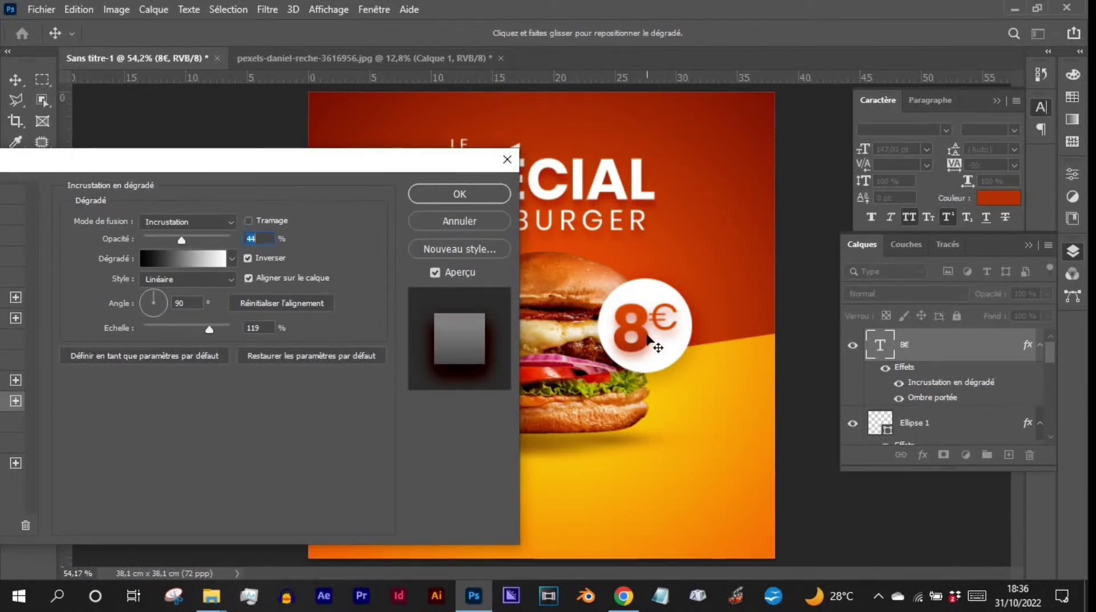
{"action": "left_click_drag", "start_coordinate": [647, 338], "coordinate": [650, 325]}
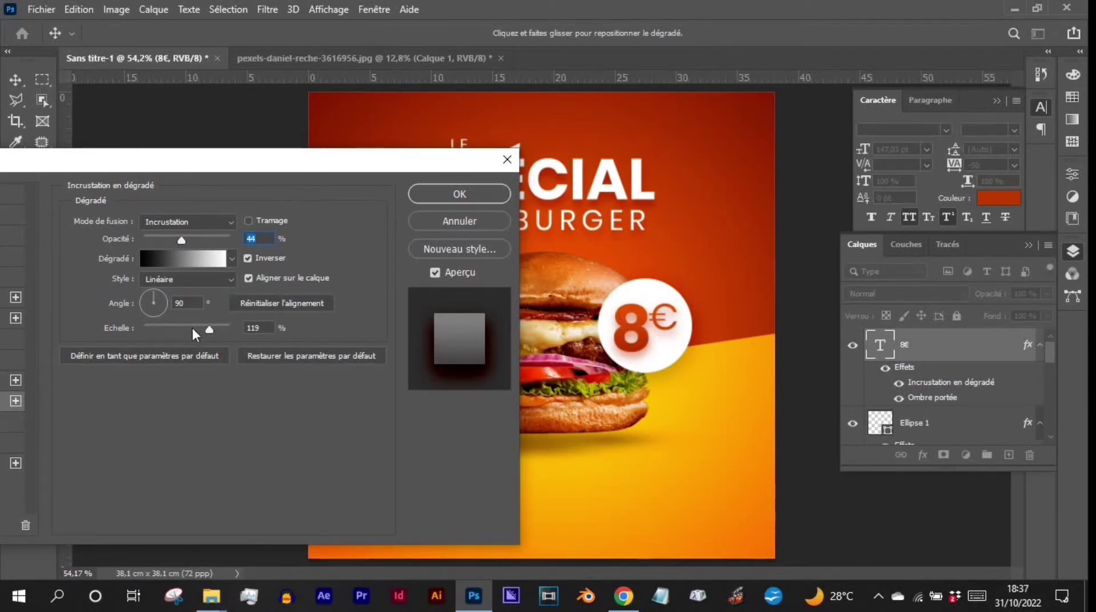
{"action": "left_click", "coordinate": [444, 200]}
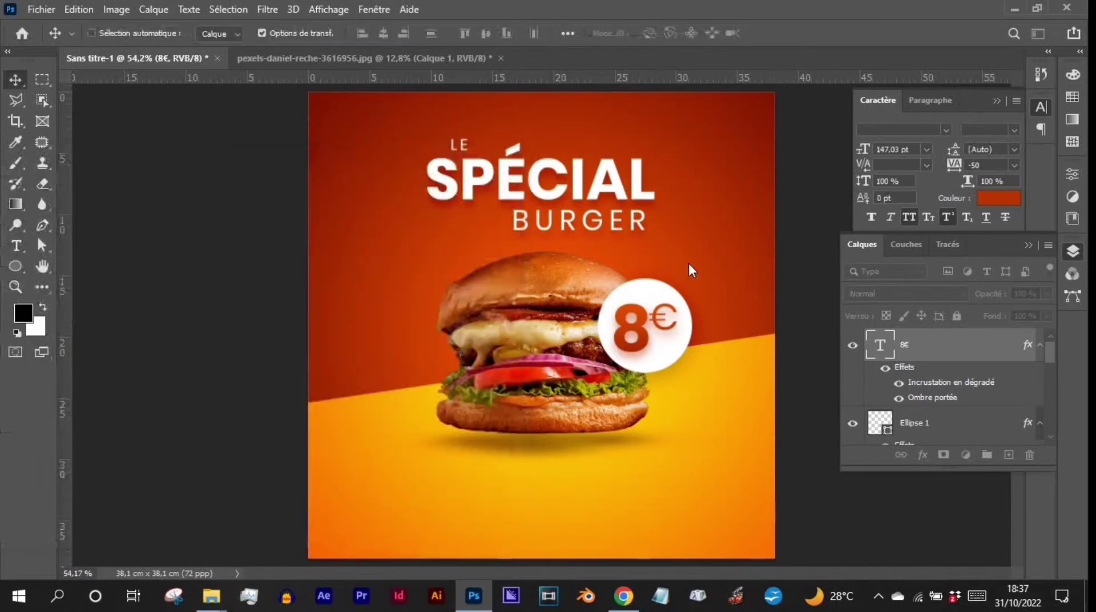
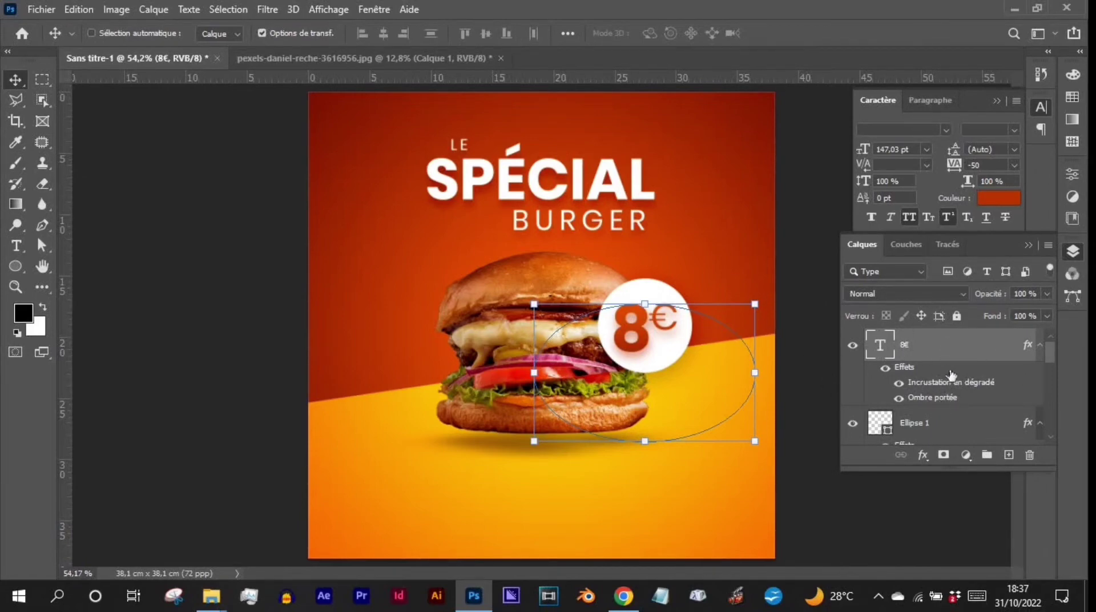
Group the 8€ text and white circle layers and name the group Prix
{"action": "left_click", "coordinate": [934, 429]}
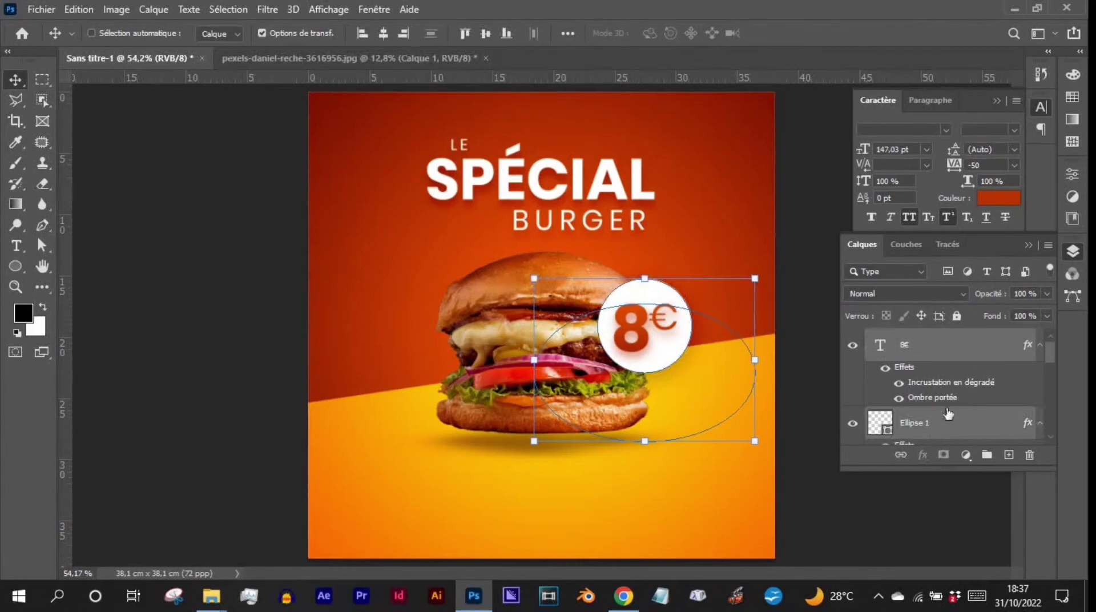
{"action": "left_click", "coordinate": [986, 455]}
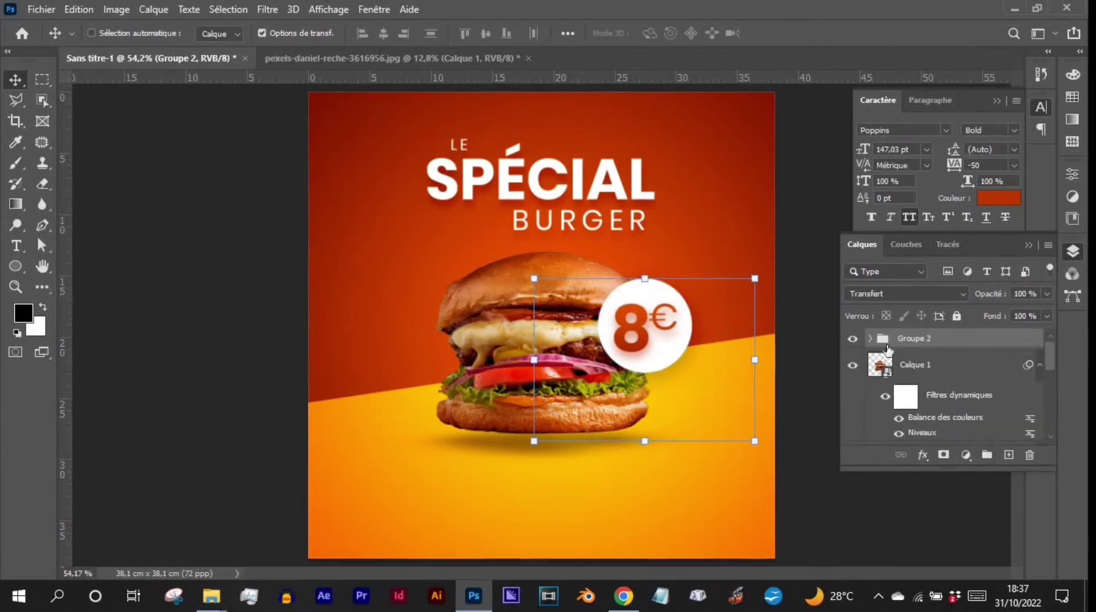
{"action": "double_click", "coordinate": [912, 338]}
{"action": "type", "text": "Prix"}
{"action": "key", "text": "Return"}
Rename the title's layer group Titre and move it directly below the Prix group
{"action": "scroll", "coordinate": [919, 383], "scroll_direction": "down", "scroll_amount": 2}
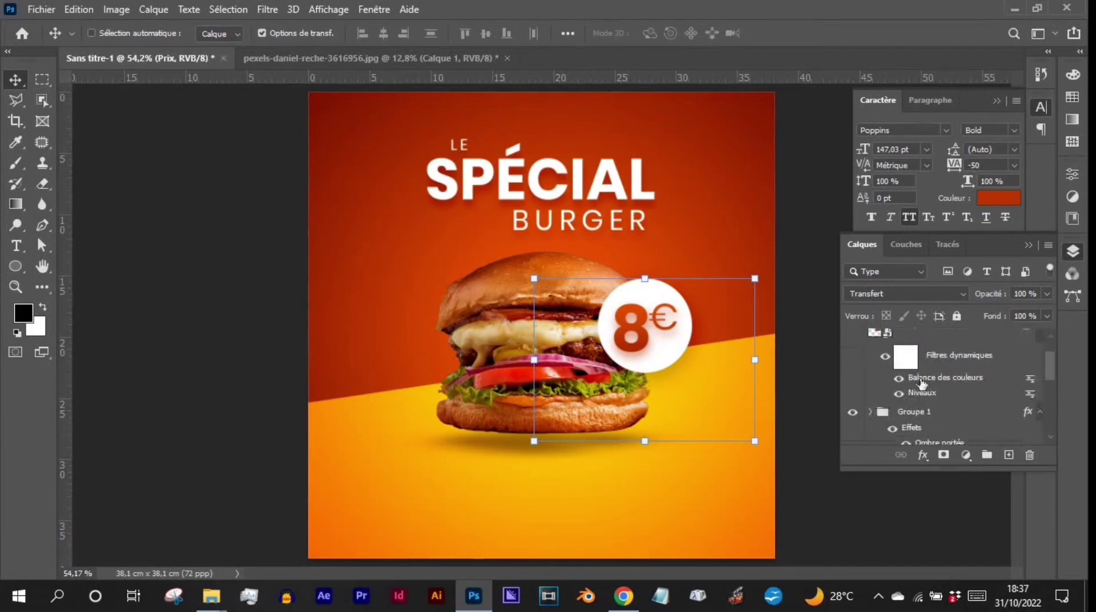
{"action": "left_click", "coordinate": [919, 404]}
{"action": "double_click", "coordinate": [916, 405]}
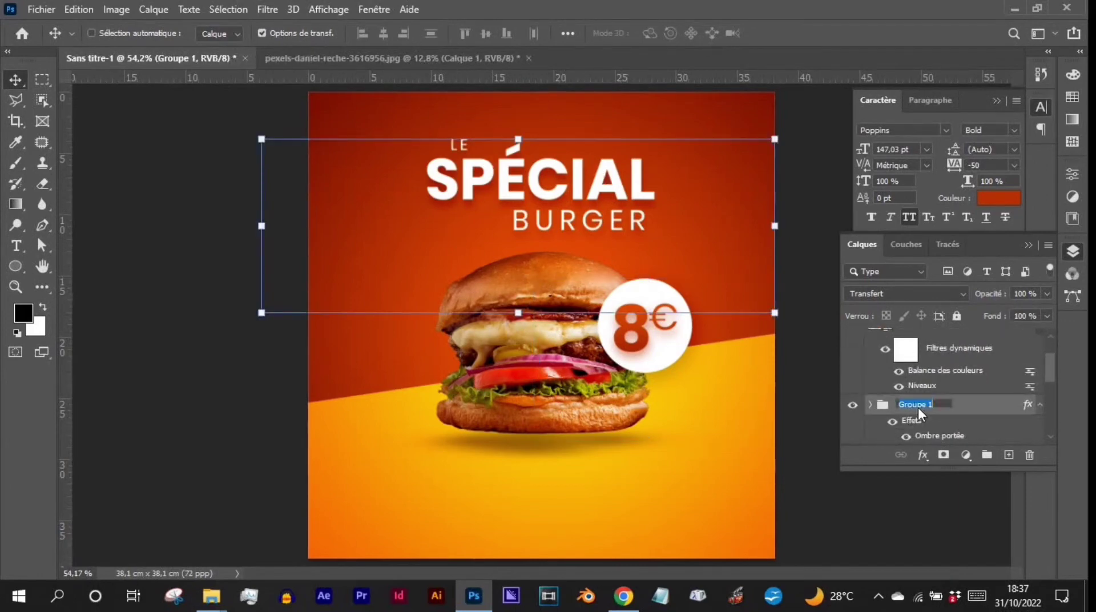
{"action": "type", "text": "Titre"}
{"action": "key", "text": "Return"}
{"action": "left_click_drag", "start_coordinate": [919, 404], "coordinate": [945, 355]}
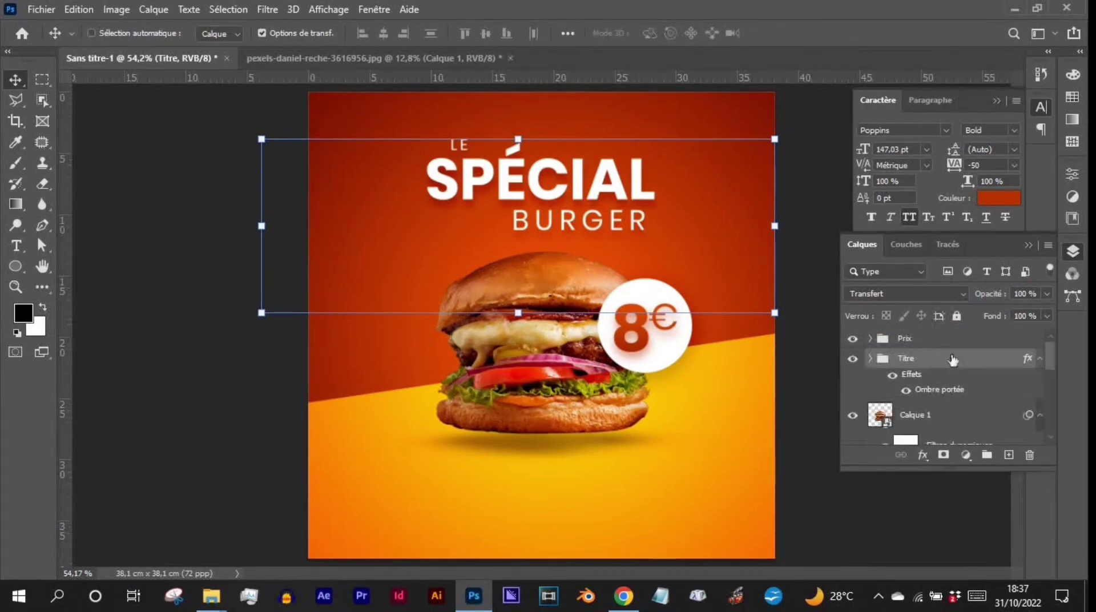
Add a COMMANDEZ AU text box below the burger in 50 pt Poppins Bold with tracking 0
{"action": "left_click", "coordinate": [971, 339]}
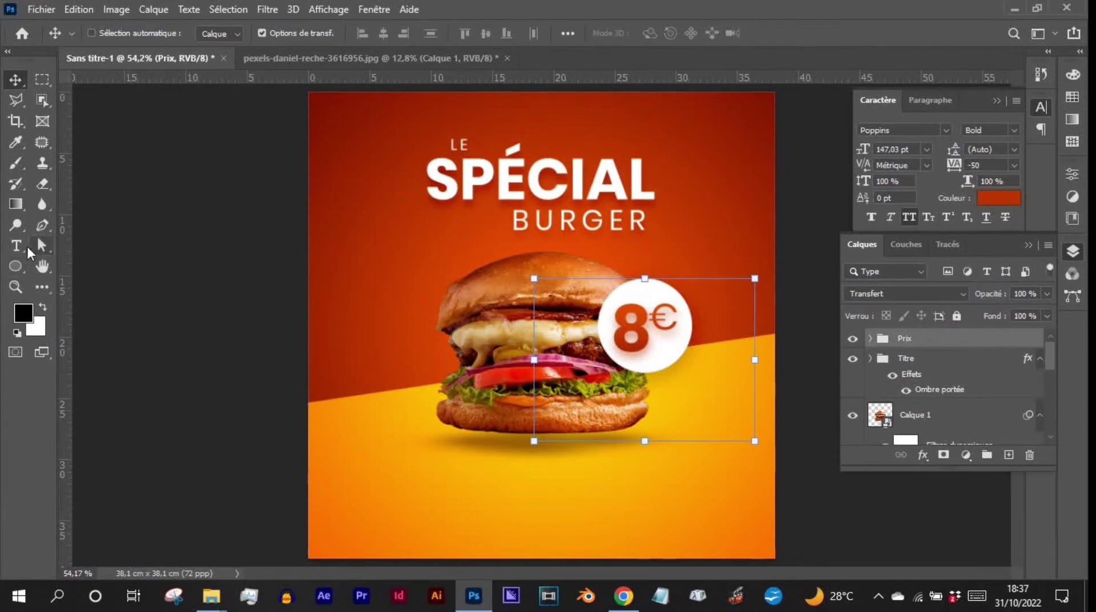
{"action": "left_click", "coordinate": [21, 246]}
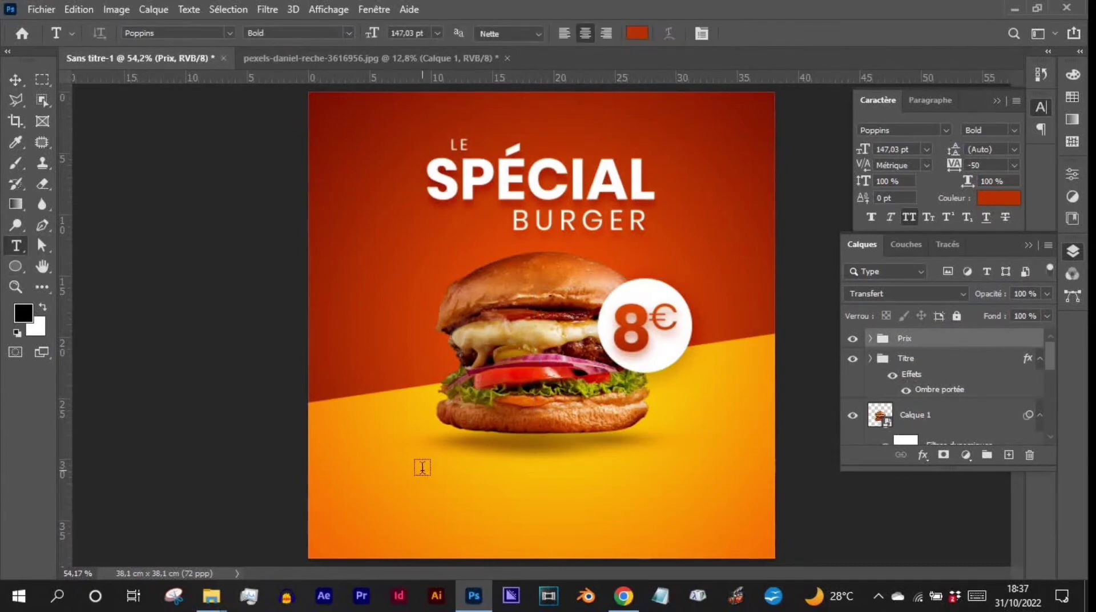
{"action": "left_click_drag", "start_coordinate": [425, 468], "coordinate": [677, 511]}
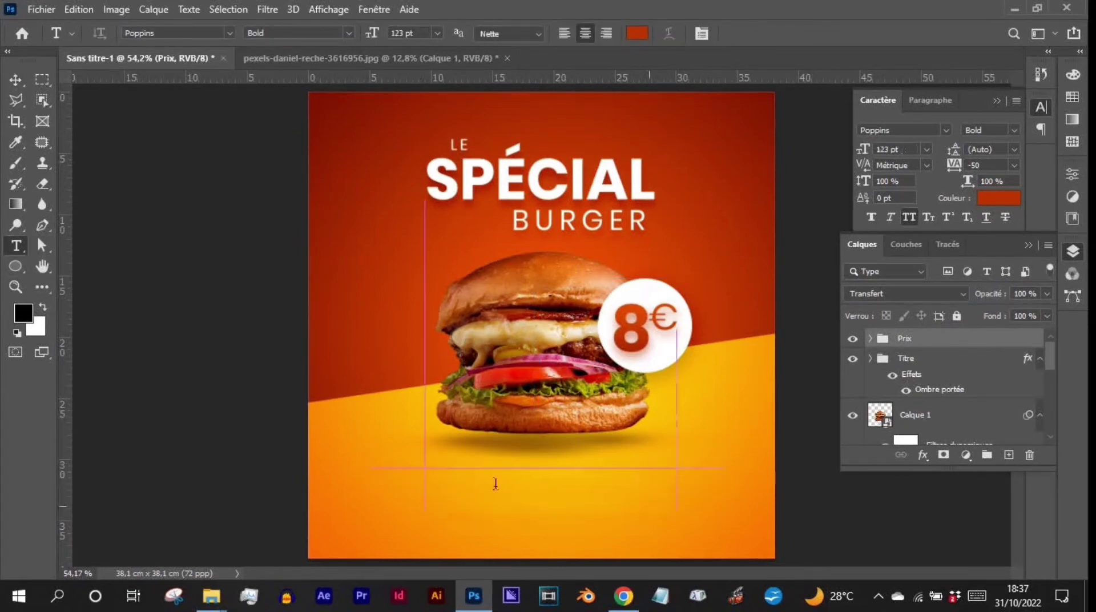
{"action": "type", "text": "COMMAN"}
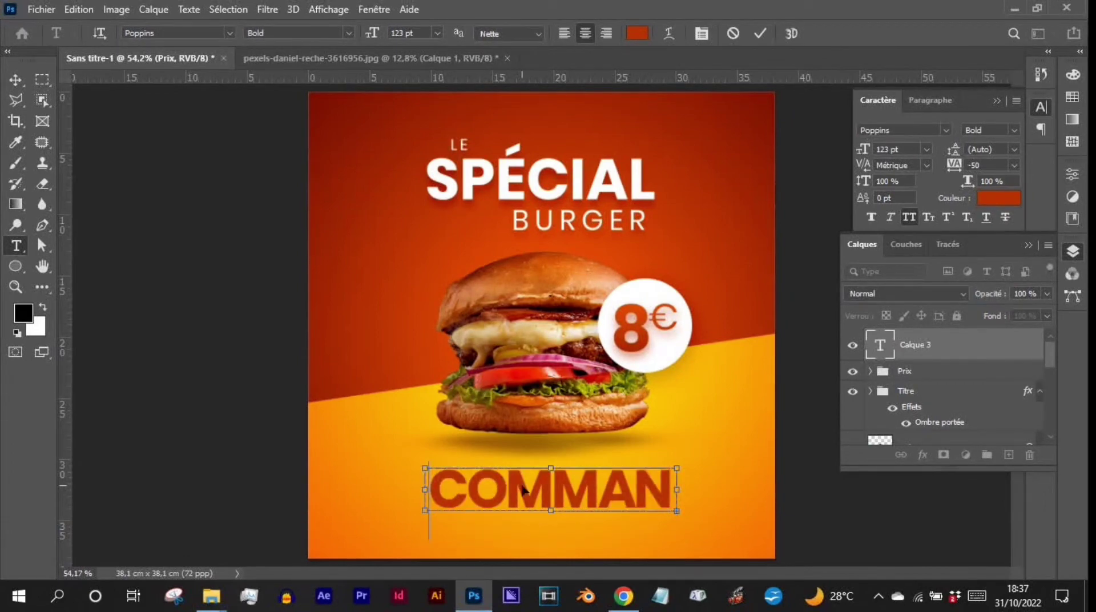
{"action": "double_click", "coordinate": [523, 482]}
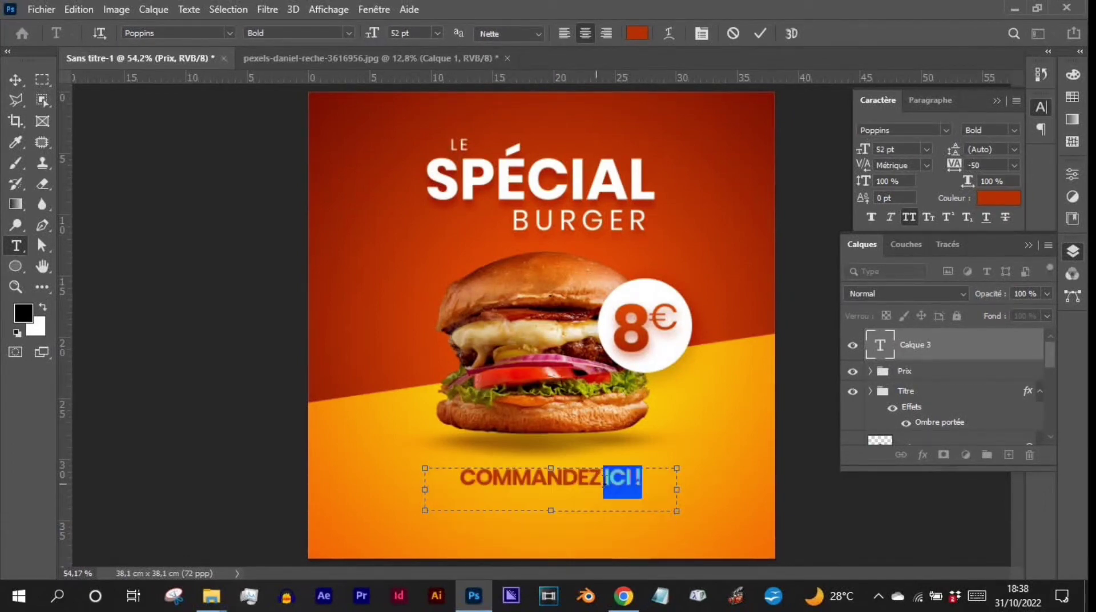
{"action": "type", "text": "AU"}
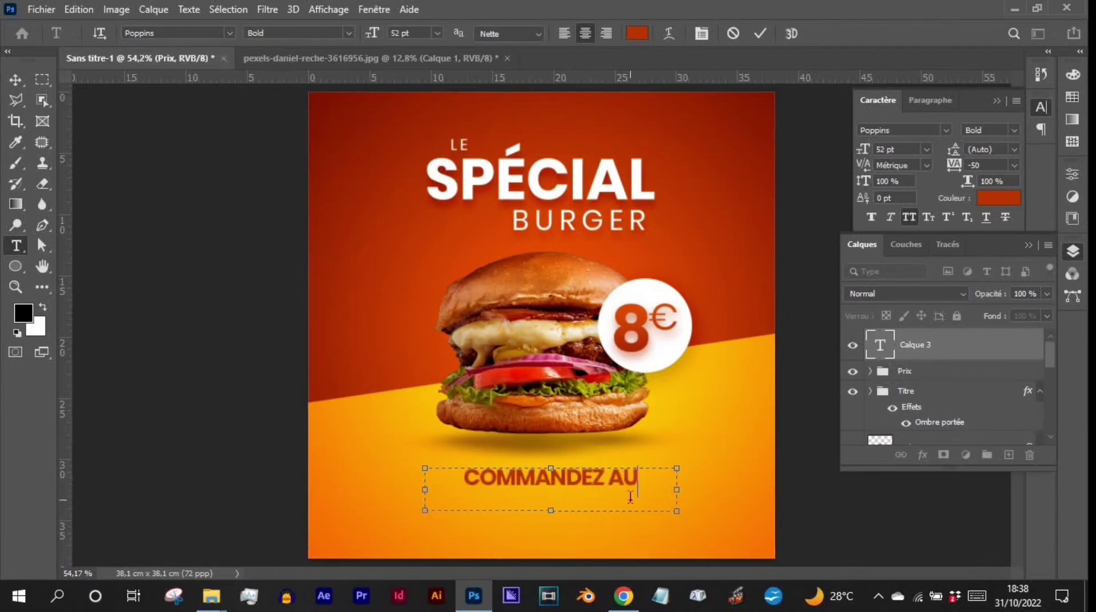
{"action": "key", "text": "ctrl+Return"}
Duplicate the COMMANDEZ AU text directly below itself and replace the copy's text with the order phone number
{"action": "left_click_drag", "start_coordinate": [974, 345], "coordinate": [1009, 454]}
{"action": "left_click_drag", "start_coordinate": [568, 490], "coordinate": [569, 506]}
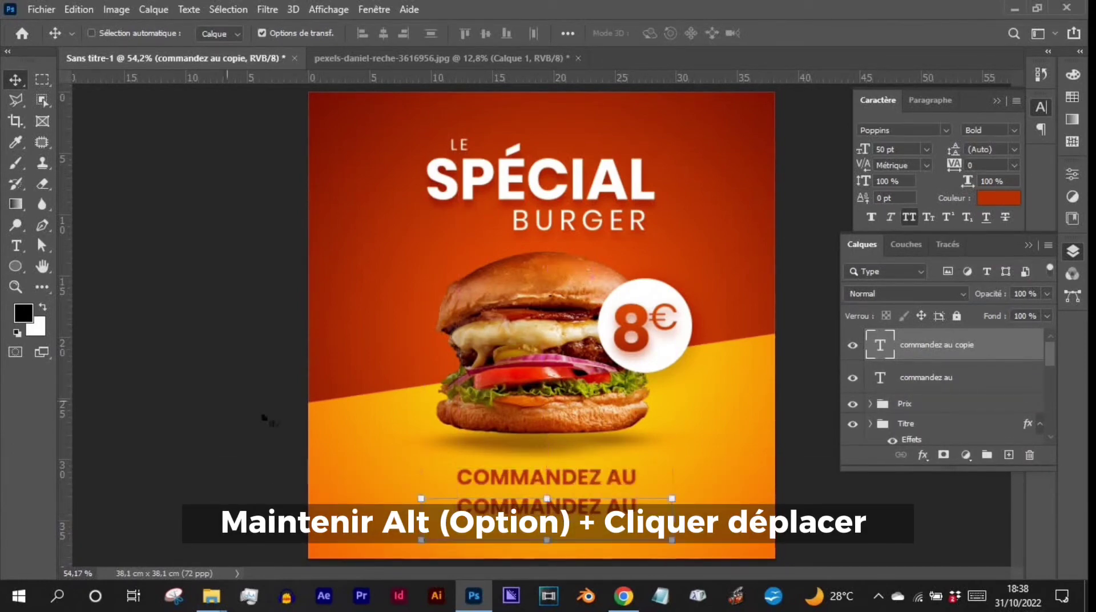
{"action": "left_click", "coordinate": [16, 245]}
{"action": "triple_click", "coordinate": [610, 533]}
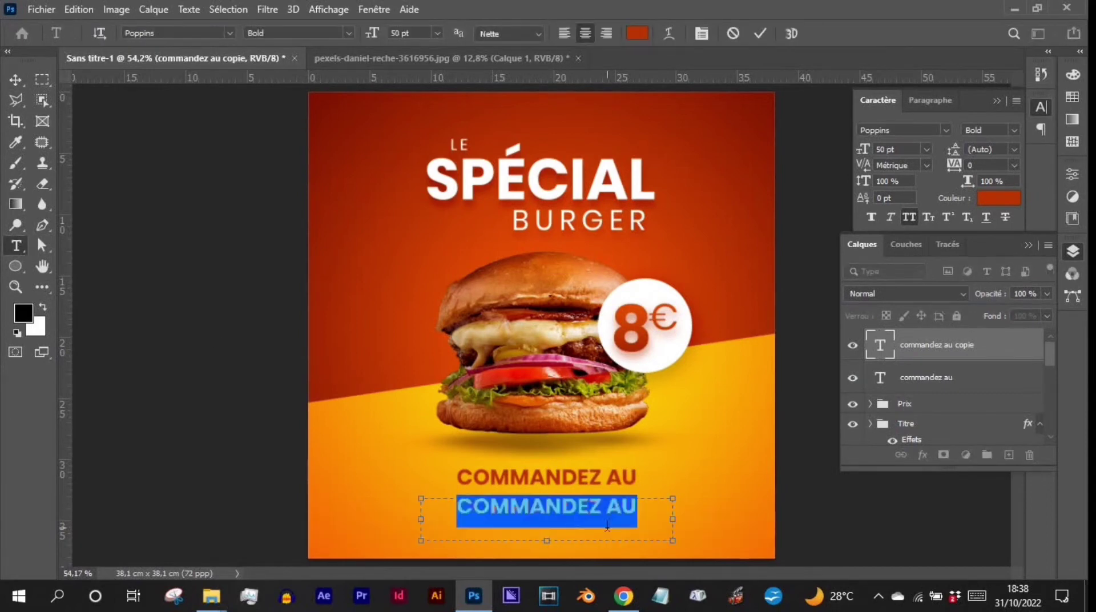
{"action": "type", "text": "06 00"}
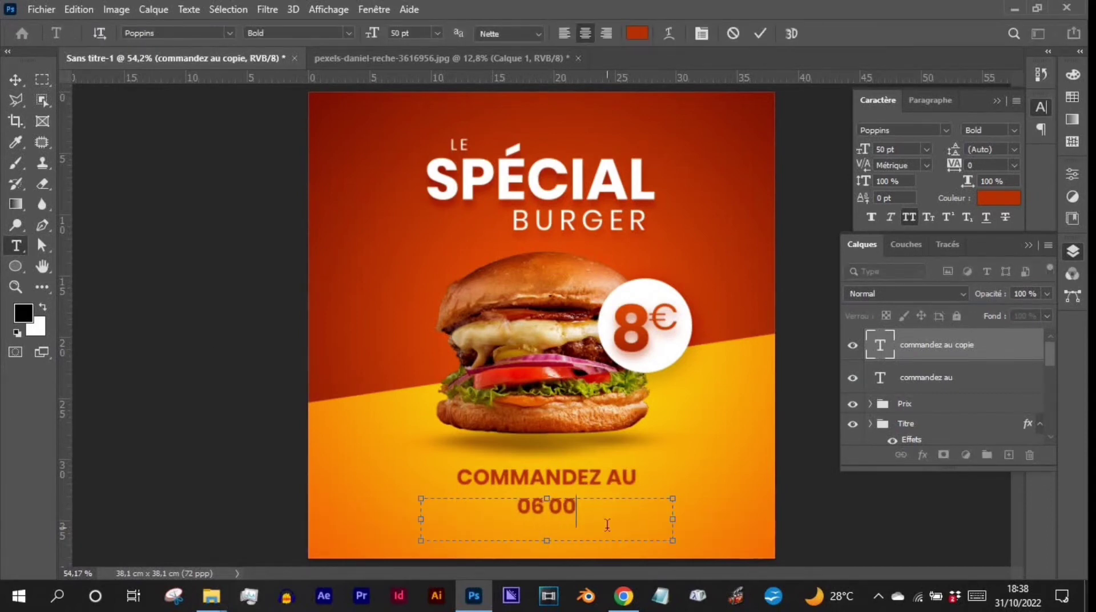
{"action": "type", "text": " 00 00 00"}
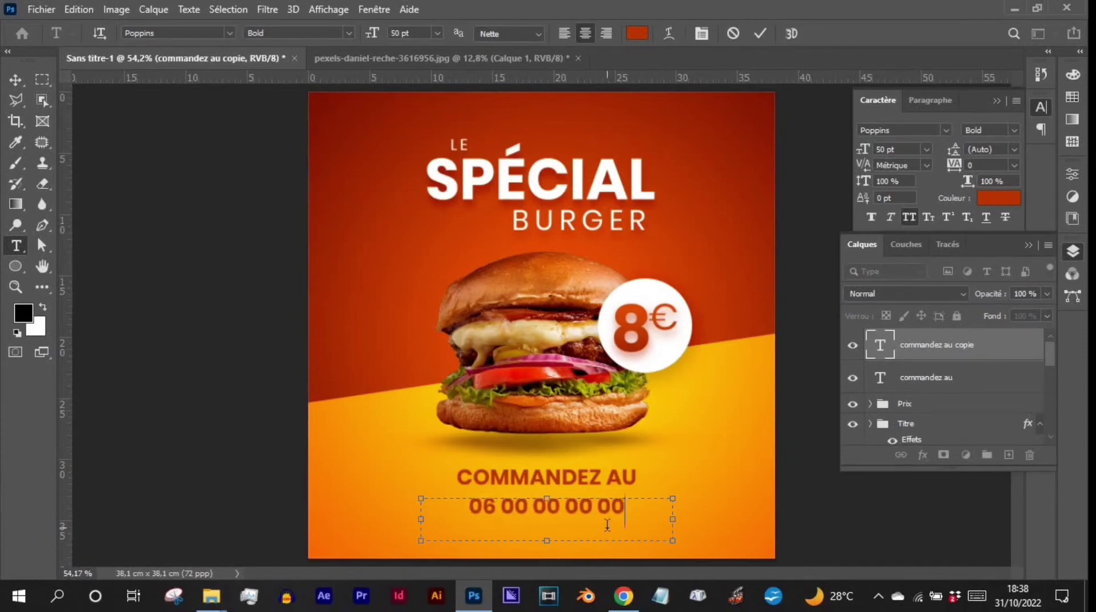
Widen the phone number's text box on both sides and set its font size to 80 pt
{"action": "left_click_drag", "start_coordinate": [622, 522], "coordinate": [457, 521]}
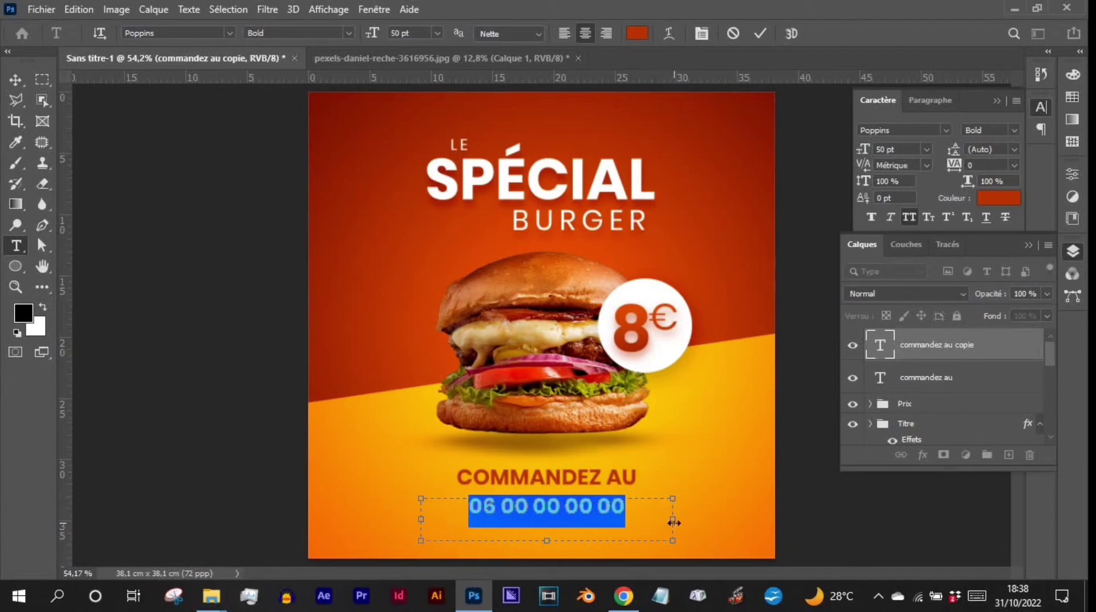
{"action": "left_click_drag", "start_coordinate": [674, 523], "coordinate": [730, 516]}
{"action": "left_click_drag", "start_coordinate": [646, 503], "coordinate": [437, 504]}
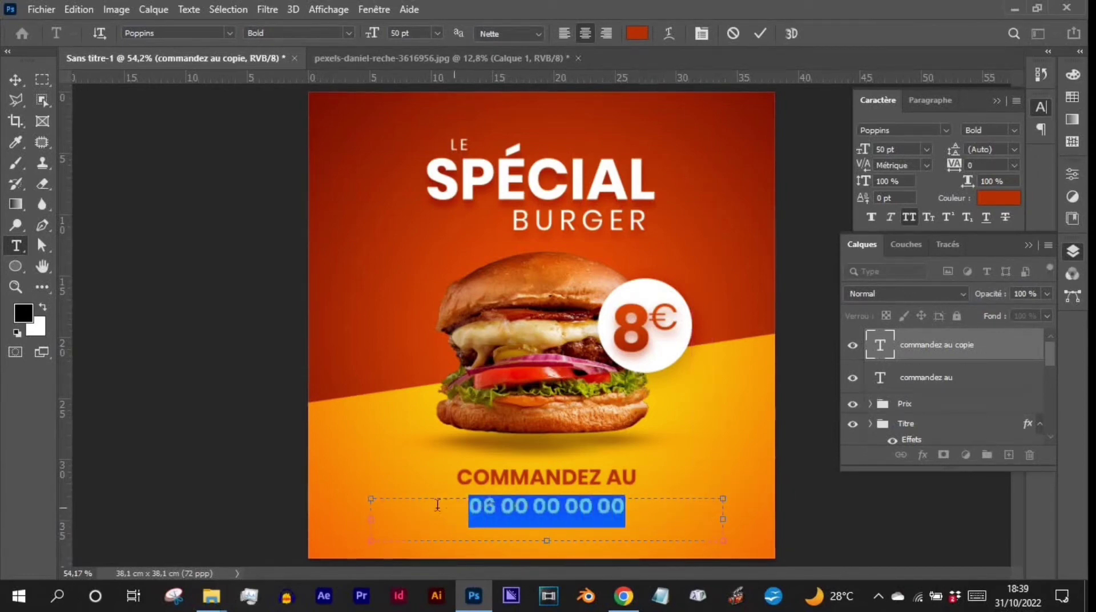
{"action": "left_click", "coordinate": [399, 33]}
{"action": "type", "text": "80"}
{"action": "key", "text": "Return"}
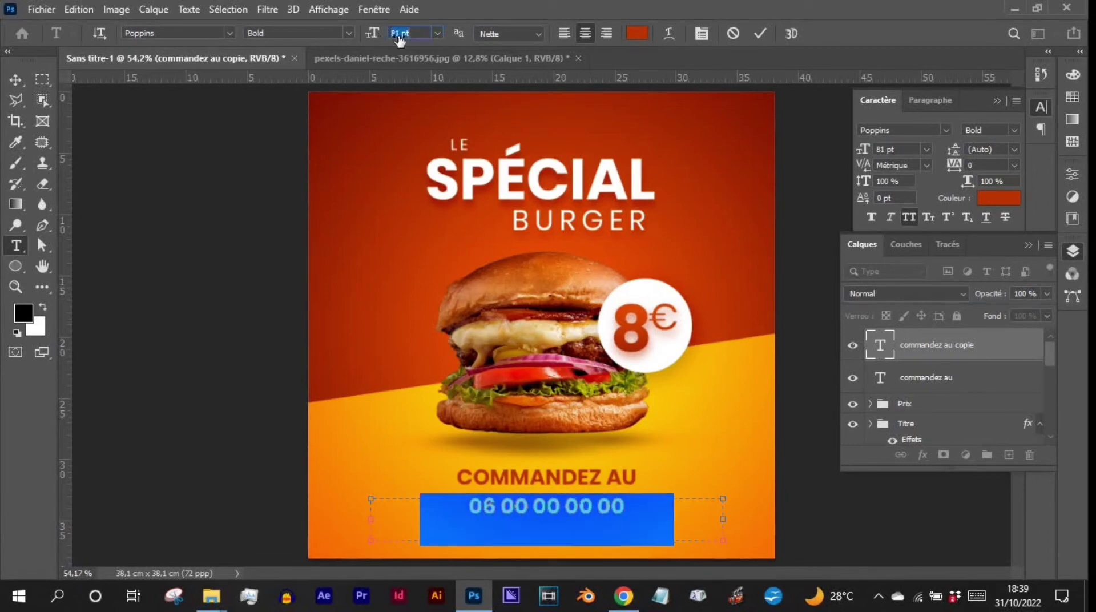
{"action": "key", "text": "Escape"}
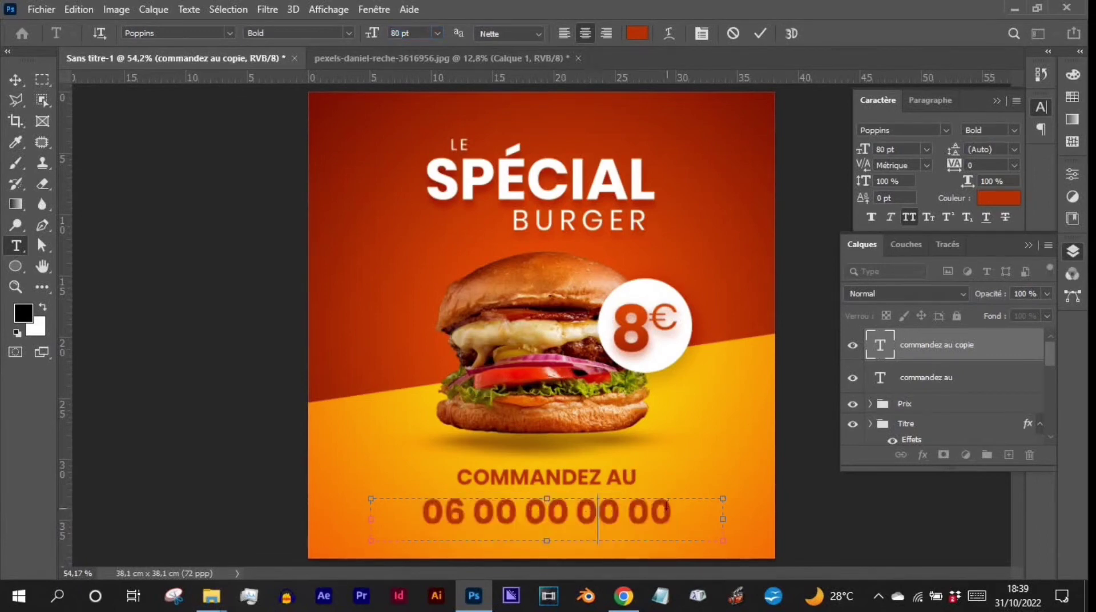
Set the COMMANDEZ AU line to the Regular weight and reduce its size to 39.37 pt
{"action": "key", "text": "v"}
{"action": "left_click", "coordinate": [925, 378]}
{"action": "left_click", "coordinate": [1014, 131]}
{"action": "left_click", "coordinate": [984, 222]}
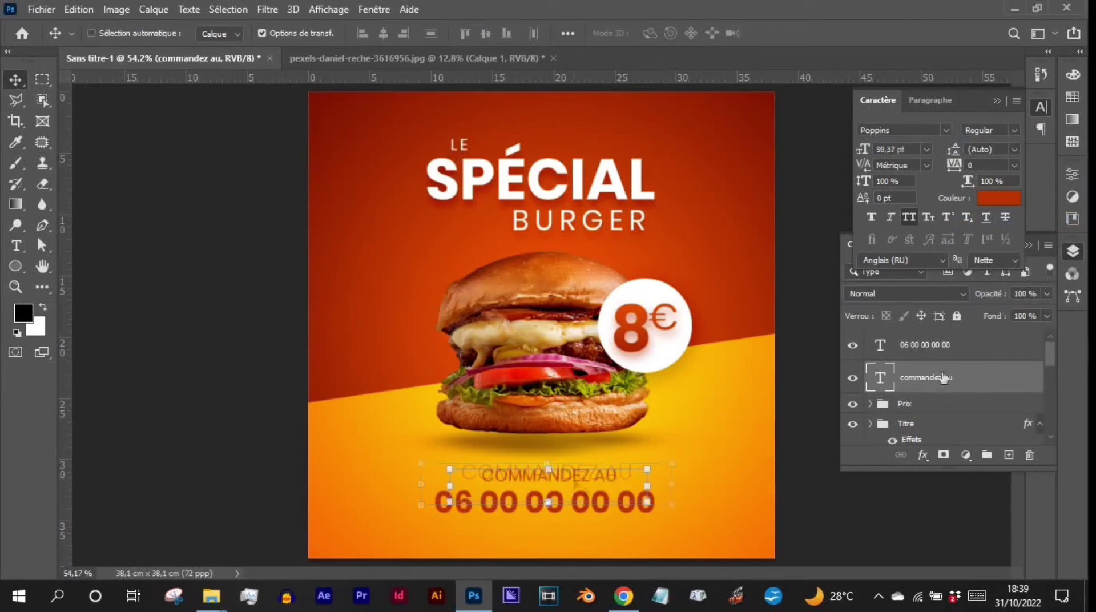
Darken the text colour of both the COMMANDEZ AU and phone number lines to a reddish brown with 49% brightness
{"action": "left_click", "coordinate": [948, 353], "text": "shift"}
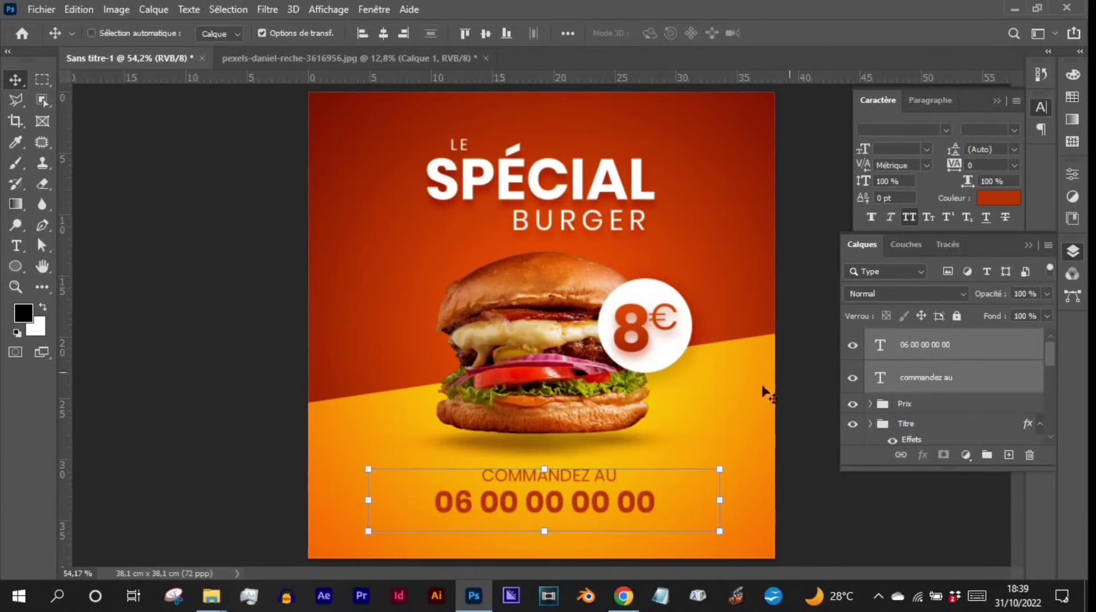
{"action": "left_click", "coordinate": [995, 200]}
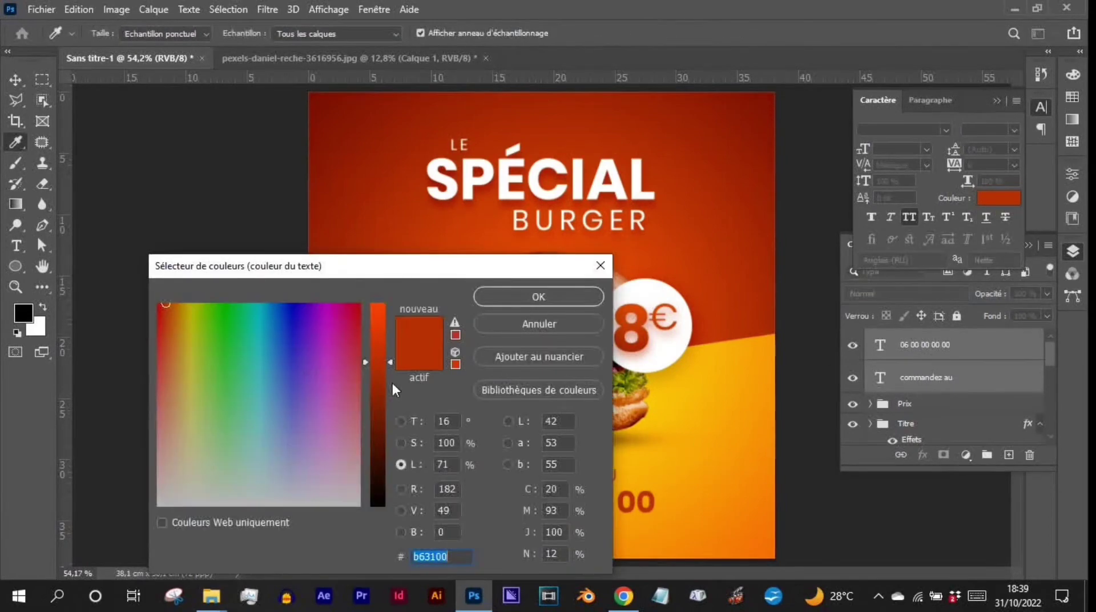
{"action": "left_click", "coordinate": [379, 399]}
{"action": "left_click_drag", "start_coordinate": [484, 266], "coordinate": [337, 227]}
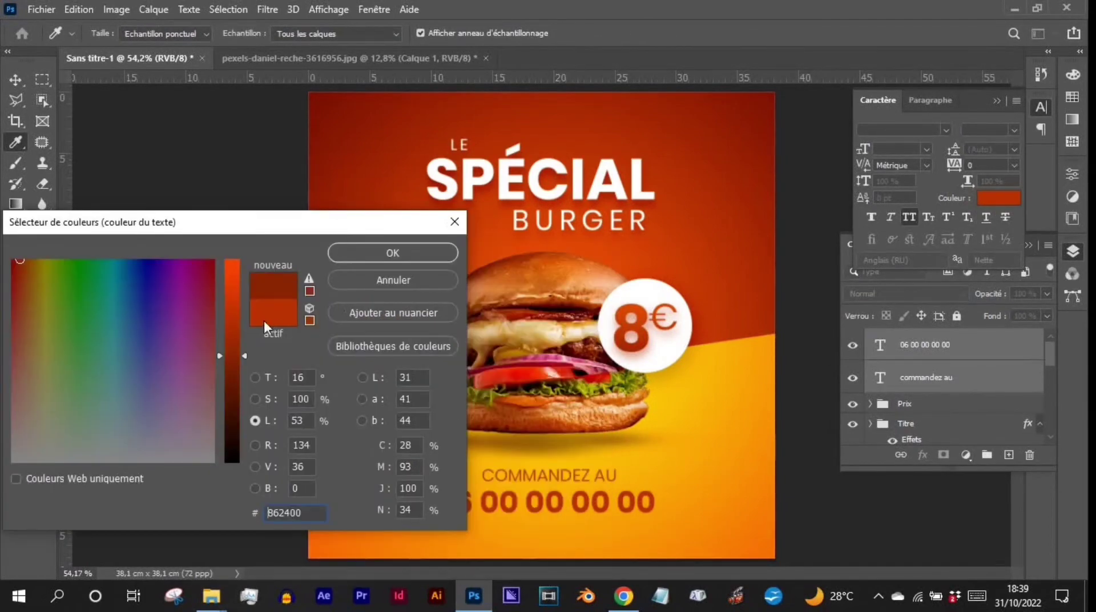
{"action": "left_click", "coordinate": [227, 361]}
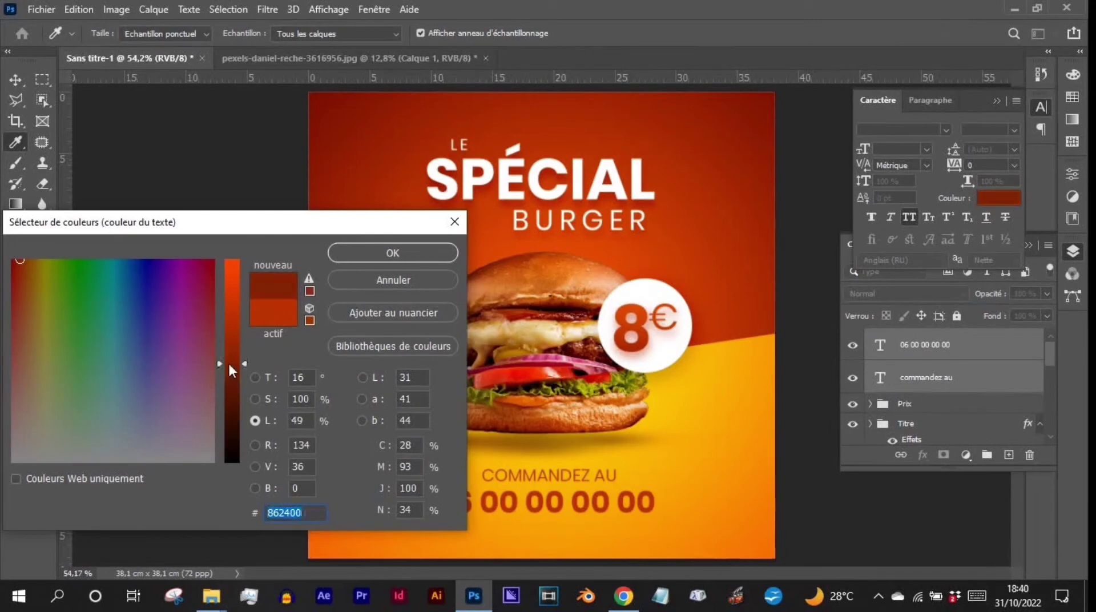
{"action": "left_click", "coordinate": [392, 253]}
{"action": "left_click", "coordinate": [546, 483]}
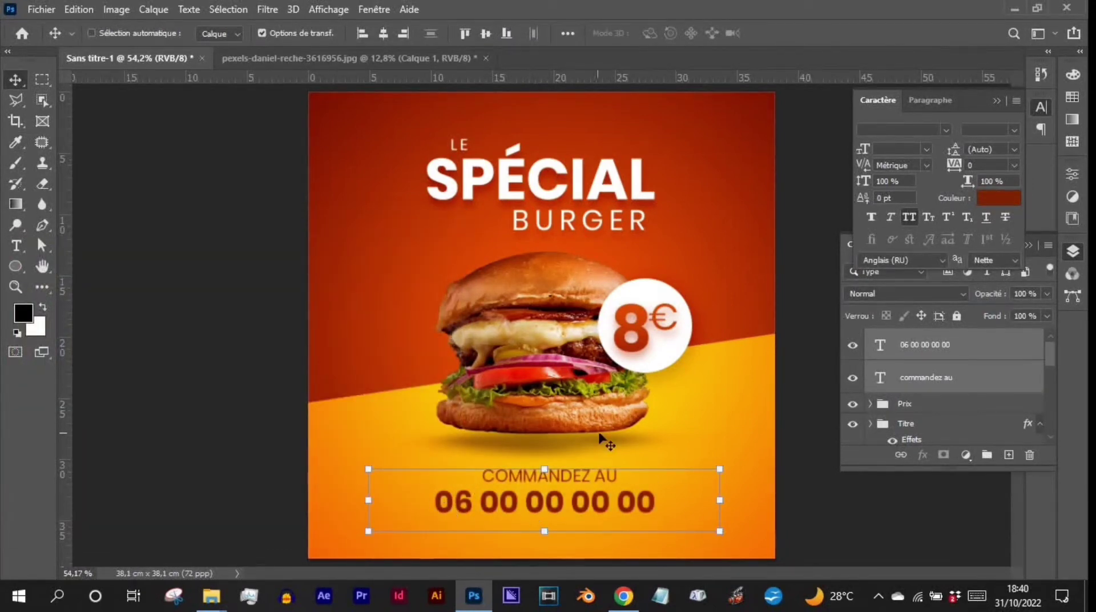
{"action": "left_click", "coordinate": [605, 502], "text": "ctrl"}
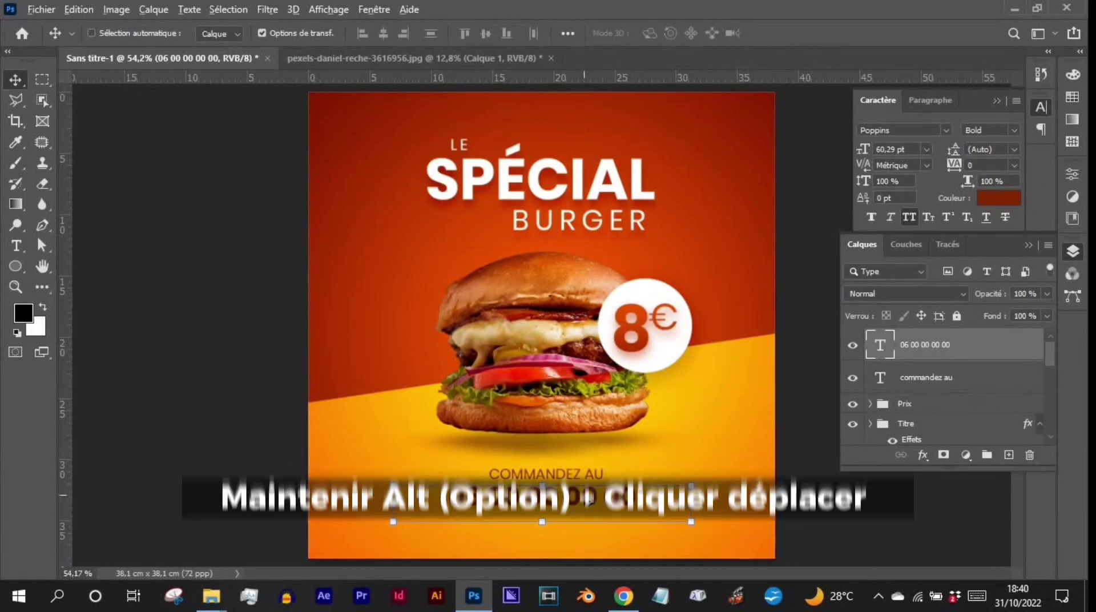
{"action": "left_click_drag", "start_coordinate": [594, 507], "coordinate": [464, 528]}
{"action": "left_click", "coordinate": [22, 248]}
{"action": "left_click", "coordinate": [558, 531]}
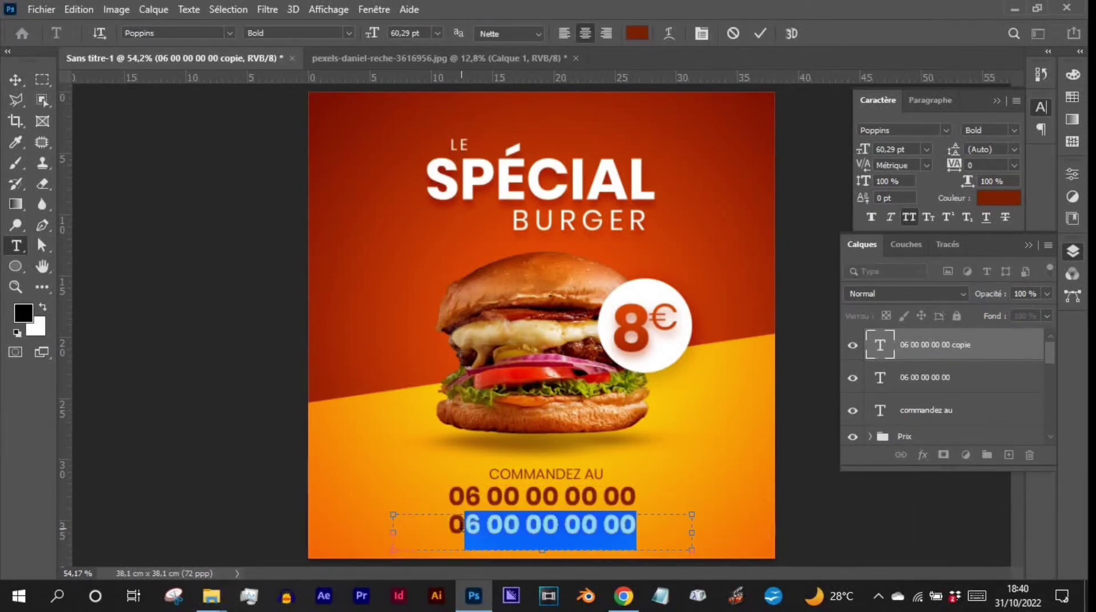
{"action": "left_click", "coordinate": [463, 528]}
{"action": "triple_click", "coordinate": [497, 542]}
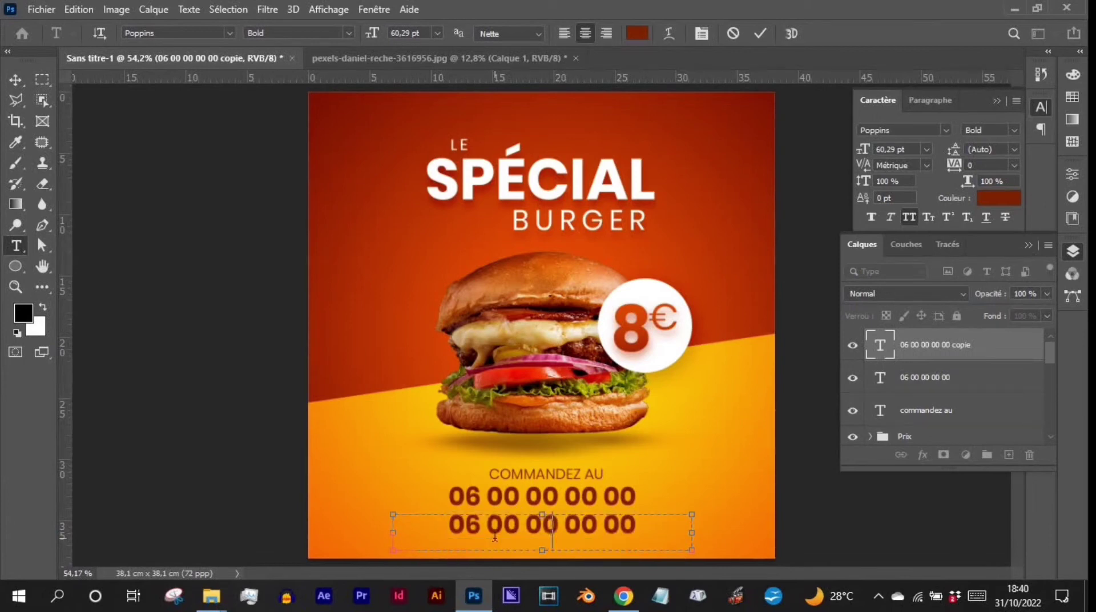
{"action": "type", "text": "OU SUR WWW"}
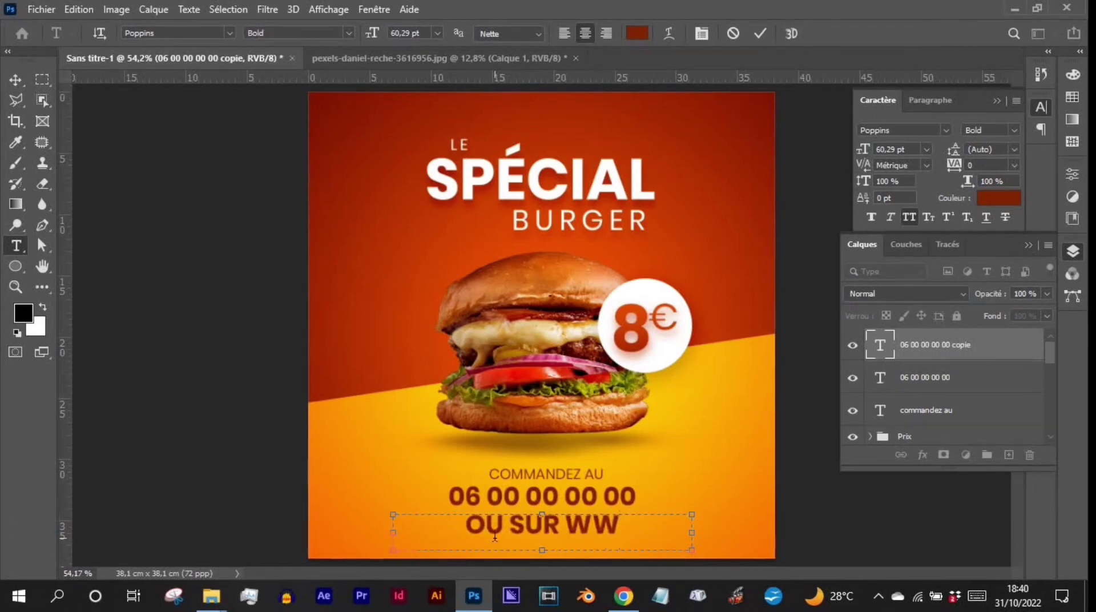
{"action": "type", "text": ".MONSIT"}
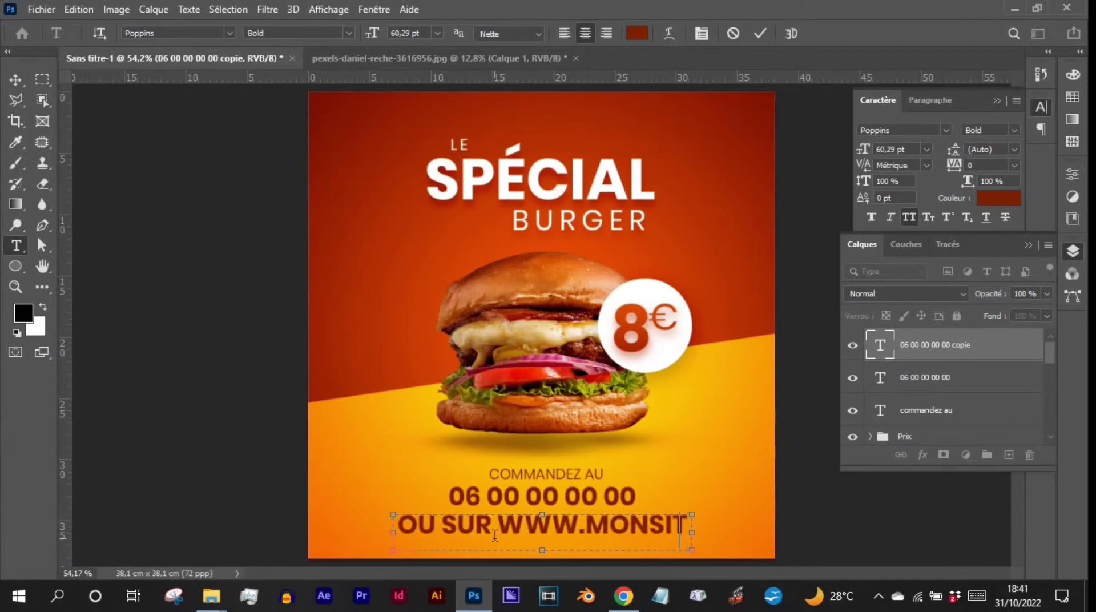
{"action": "key", "text": "BackSpace"}
{"action": "key", "text": "BackSpace"}
{"action": "key", "text": "BackSpace"}
{"action": "type", "text": "RE"}
{"action": "key", "text": "BackSpace"}
{"action": "key", "text": "BackSpace"}
{"action": "key", "text": "BackSpace"}
{"action": "key", "text": "BackSpace"}
{"action": "key", "text": "BackSpace"}
{"action": "key", "text": "BackSpace"}
{"action": "key", "text": "BackSpace"}
{"action": "key", "text": "BackSpace"}
{"action": "key", "text": "BackSpace"}
{"action": "key", "text": "BackSpace"}
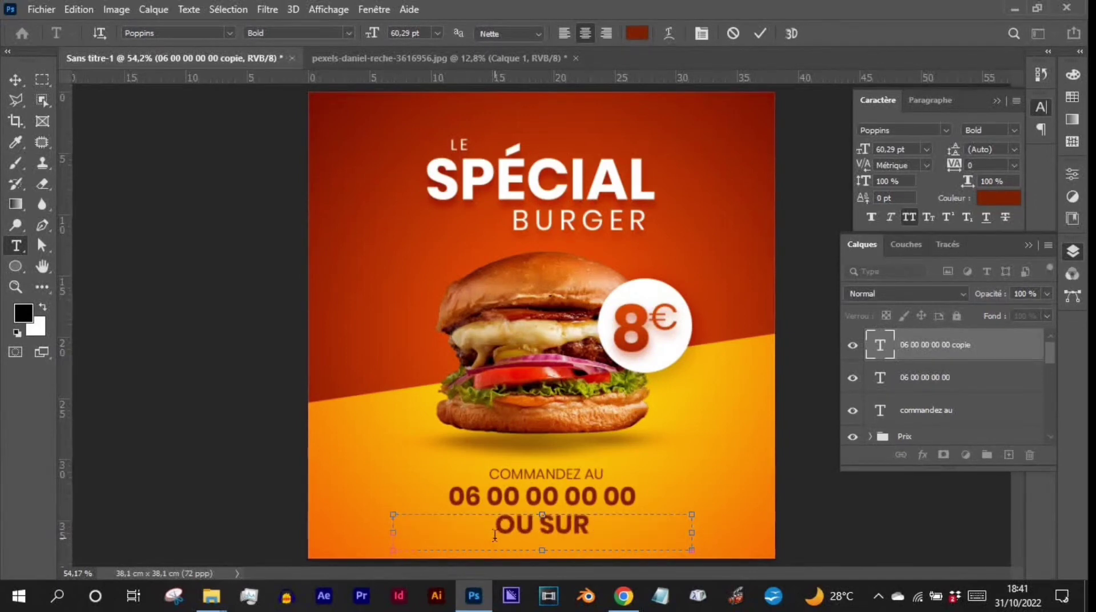
{"action": "key", "text": "ctrl+a"}
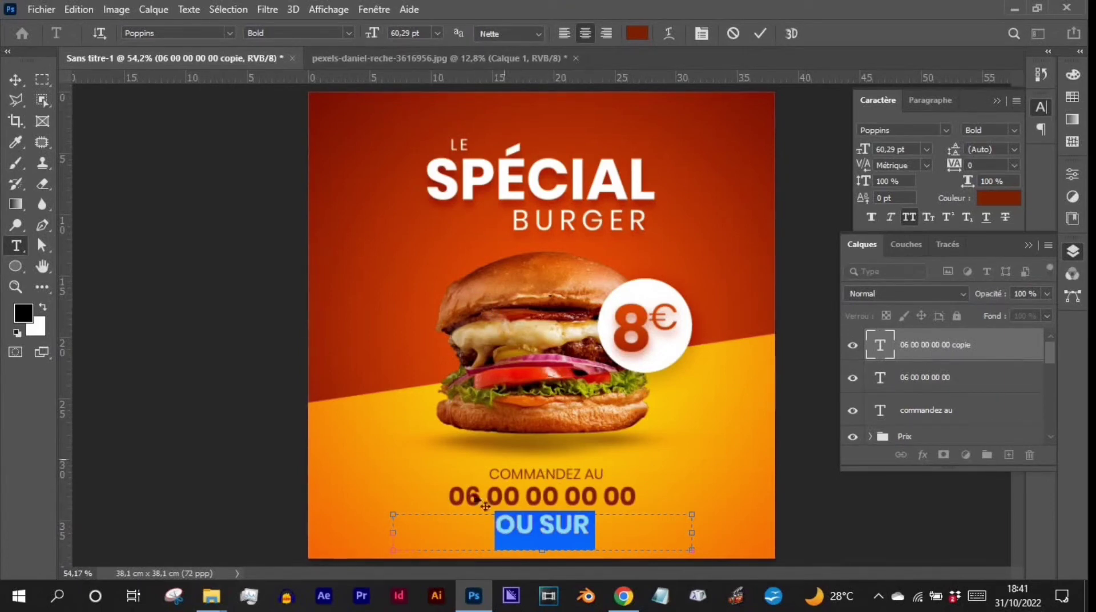
{"action": "left_click_drag", "start_coordinate": [371, 40], "coordinate": [344, 43]}
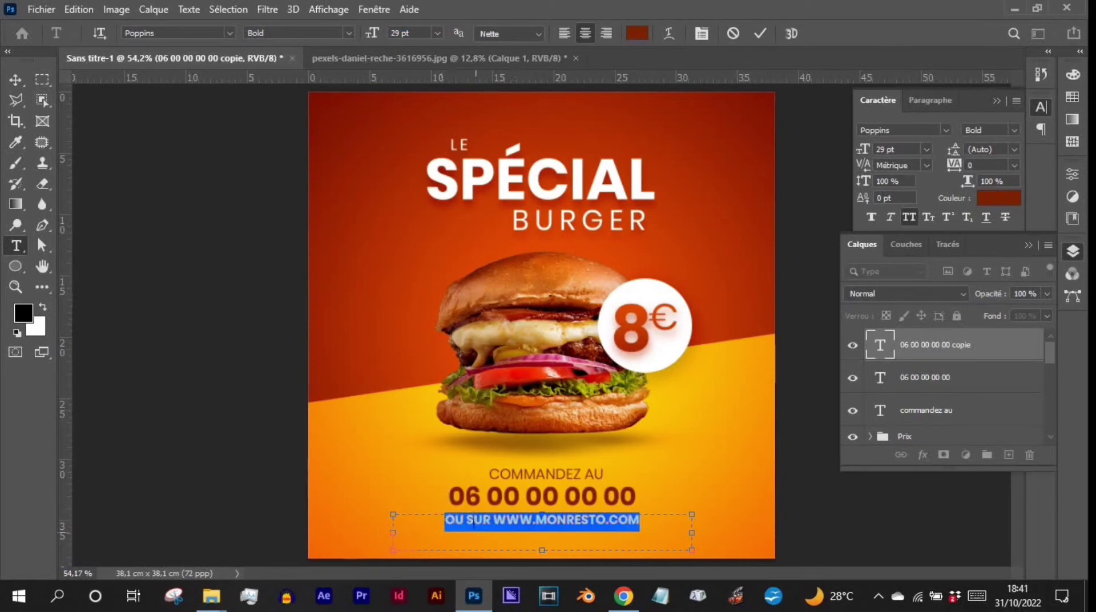
{"action": "left_click", "coordinate": [557, 528]}
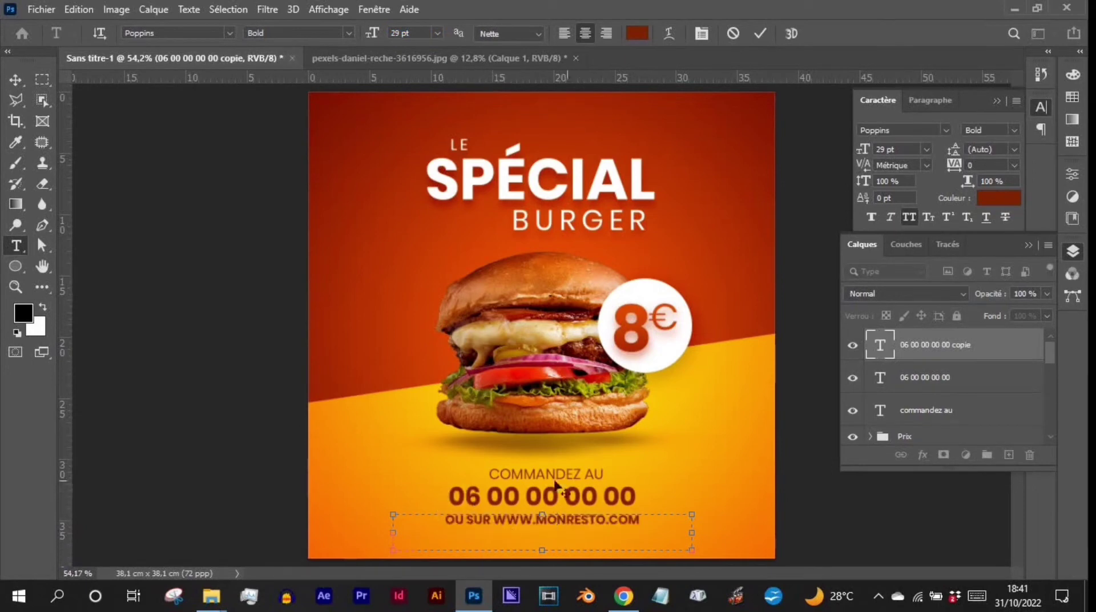
{"action": "left_click", "coordinate": [15, 79]}
Group the COMMANDEZ AU, phone number and website text layers and name the group contact
{"action": "left_click", "coordinate": [925, 410]}
{"action": "left_click", "coordinate": [941, 355]}
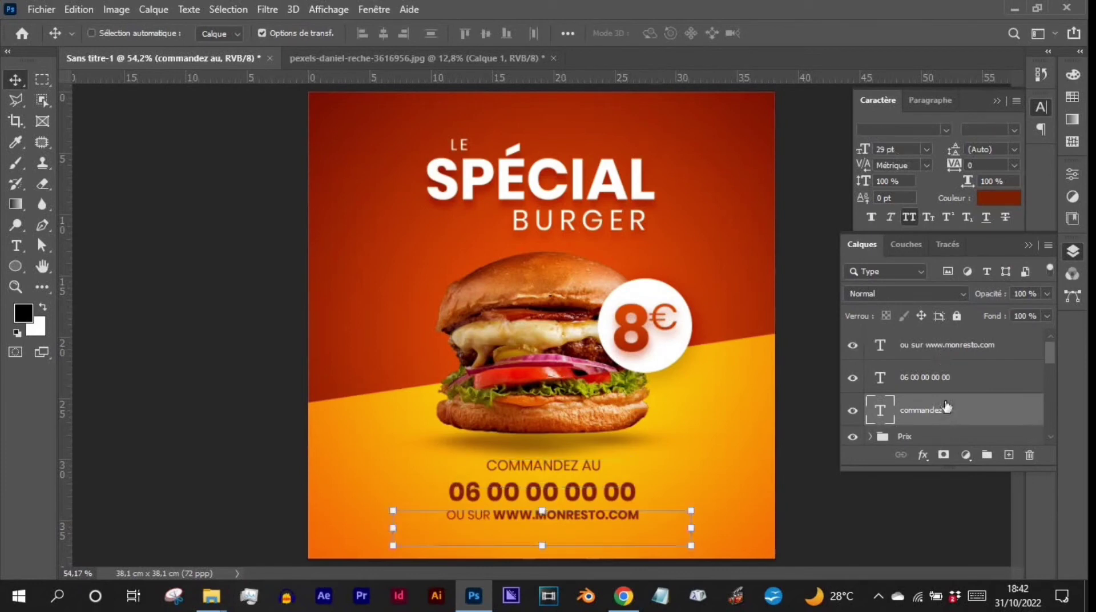
{"action": "left_click", "coordinate": [949, 421], "text": "shift"}
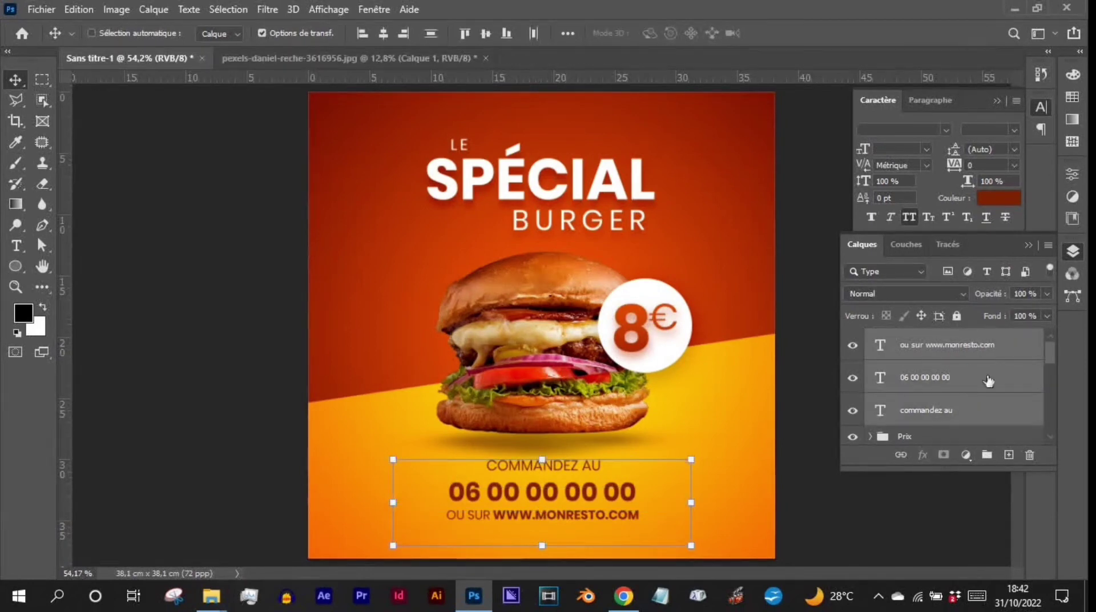
{"action": "left_click", "coordinate": [986, 455]}
{"action": "double_click", "coordinate": [922, 343]}
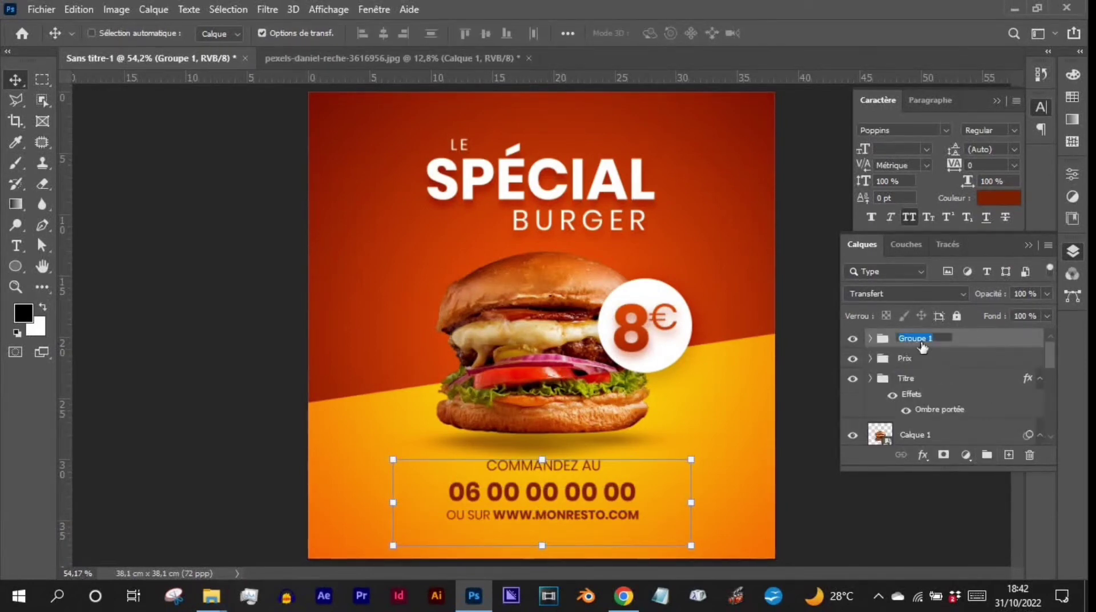
{"action": "type", "text": "contact"}
{"action": "key", "text": "Return"}
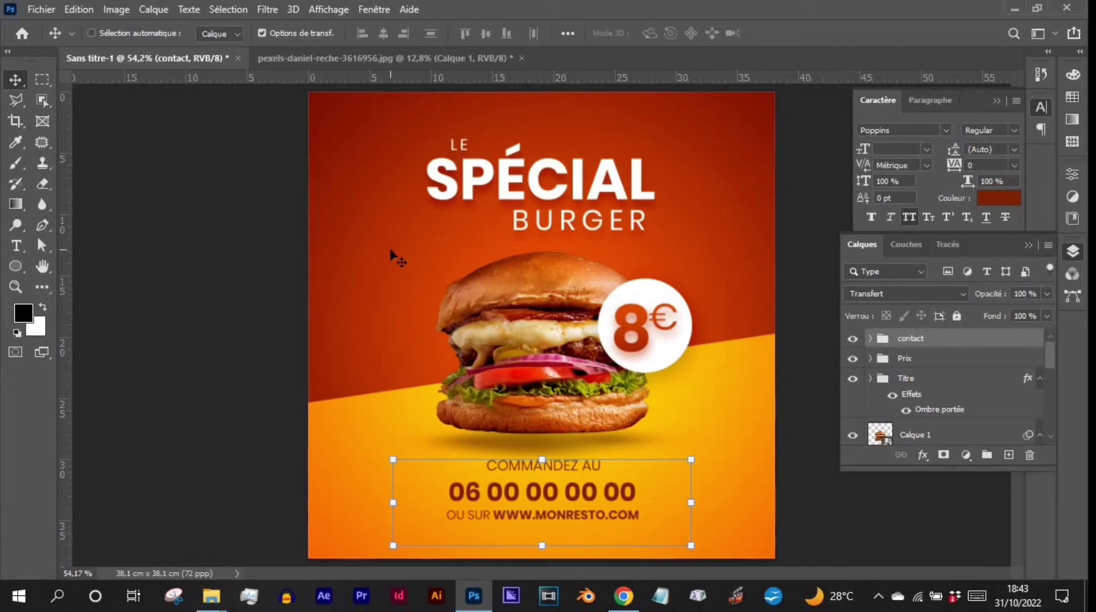
Draw a closed teardrop shape about 50 by 33 px with the Pen tool, to the left of the title's first S
{"action": "left_click", "coordinate": [43, 232]}
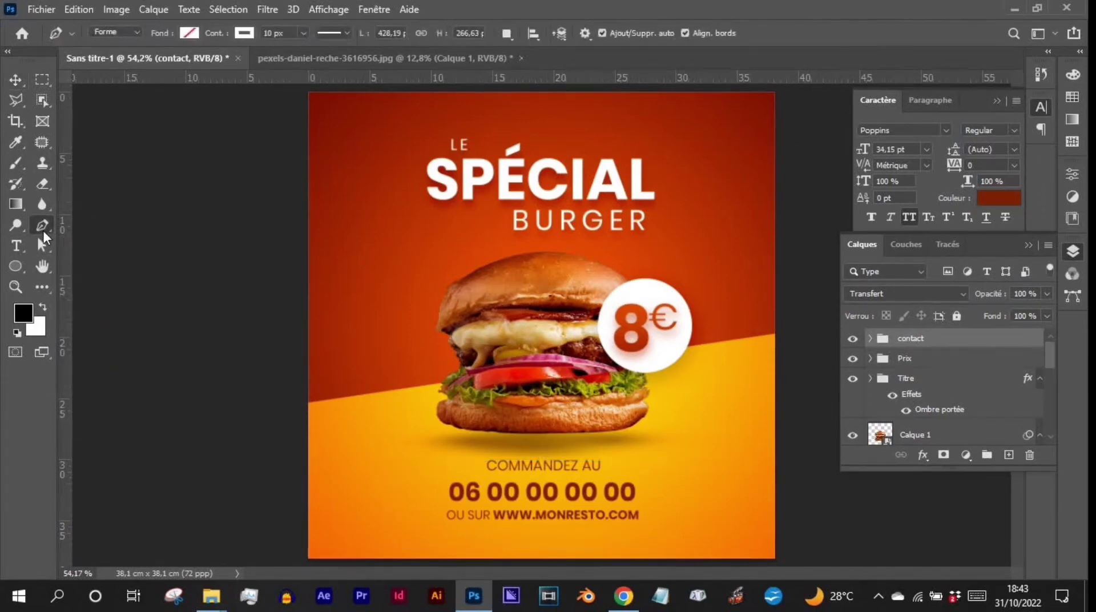
{"action": "scroll", "coordinate": [488, 183], "scroll_direction": "up", "scroll_amount": 5}
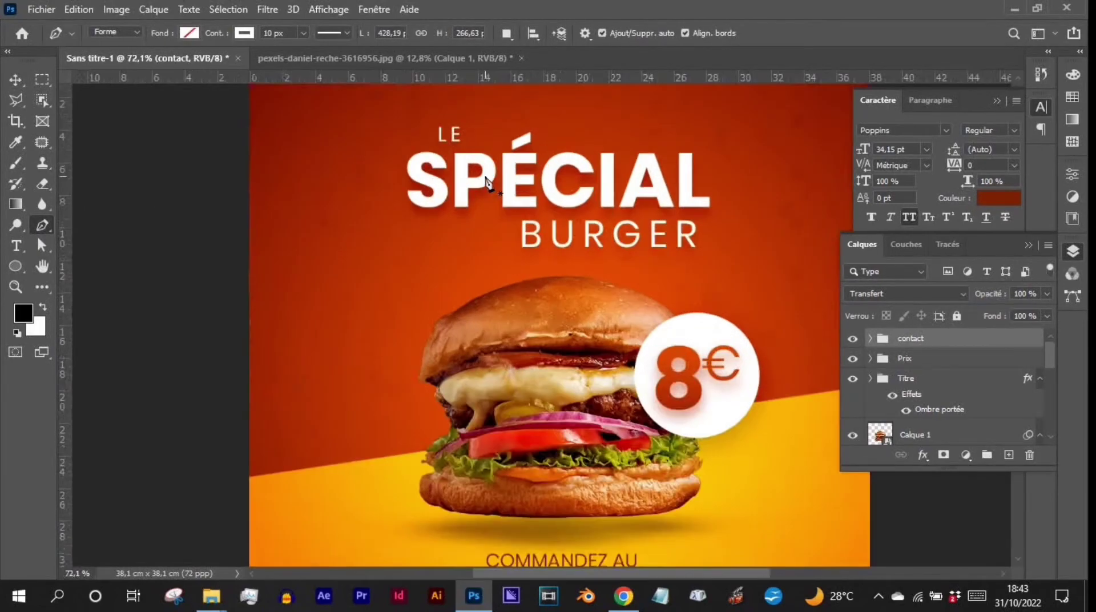
{"action": "left_click_drag", "start_coordinate": [418, 182], "coordinate": [504, 345]}
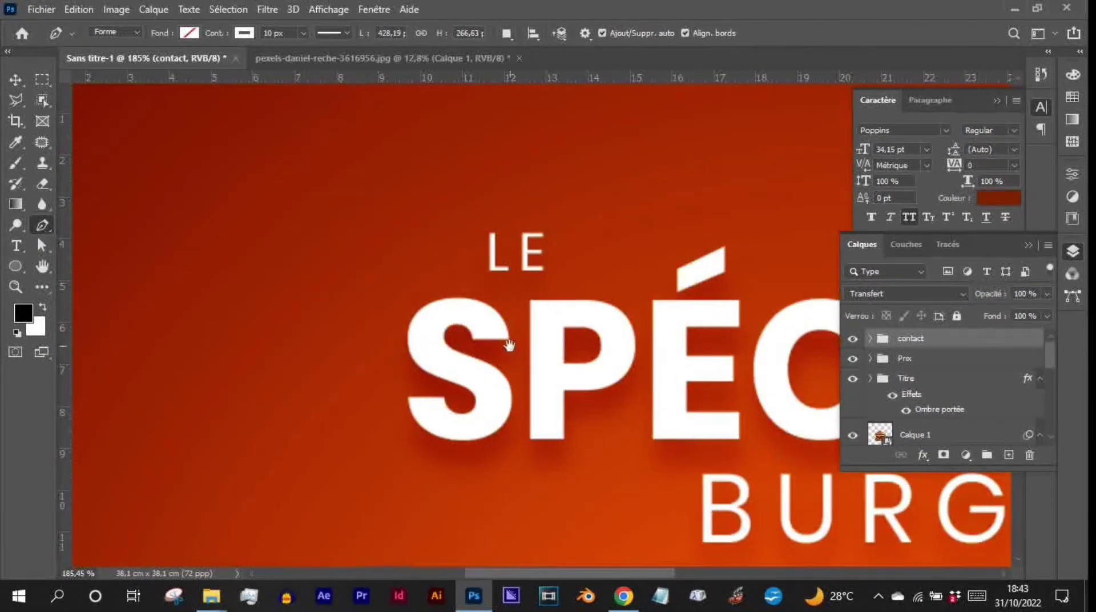
{"action": "left_click_drag", "start_coordinate": [343, 247], "coordinate": [448, 279]}
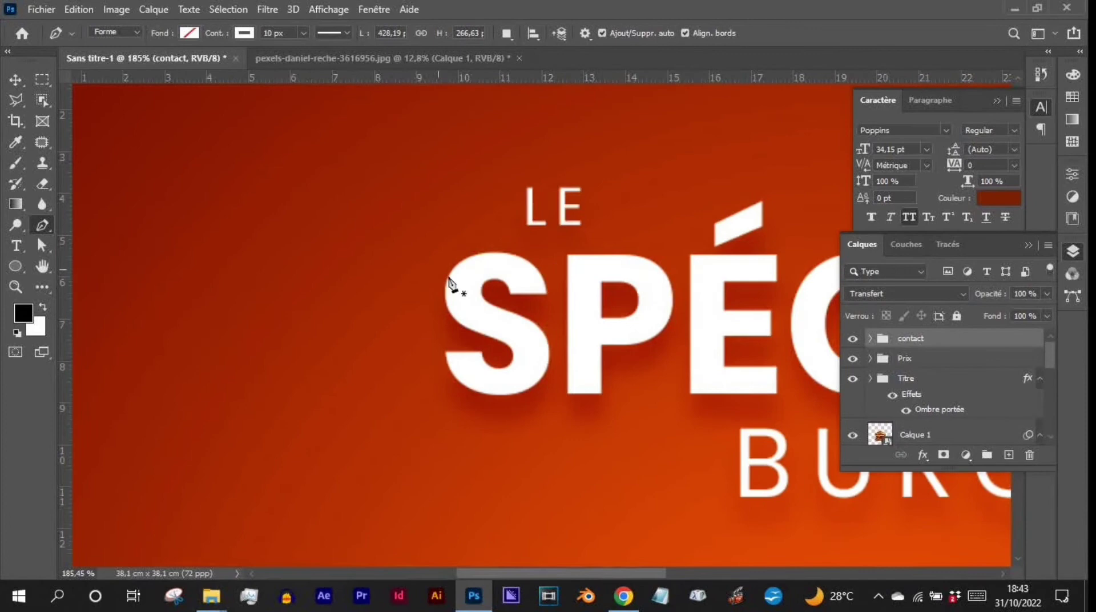
{"action": "left_click", "coordinate": [403, 253]}
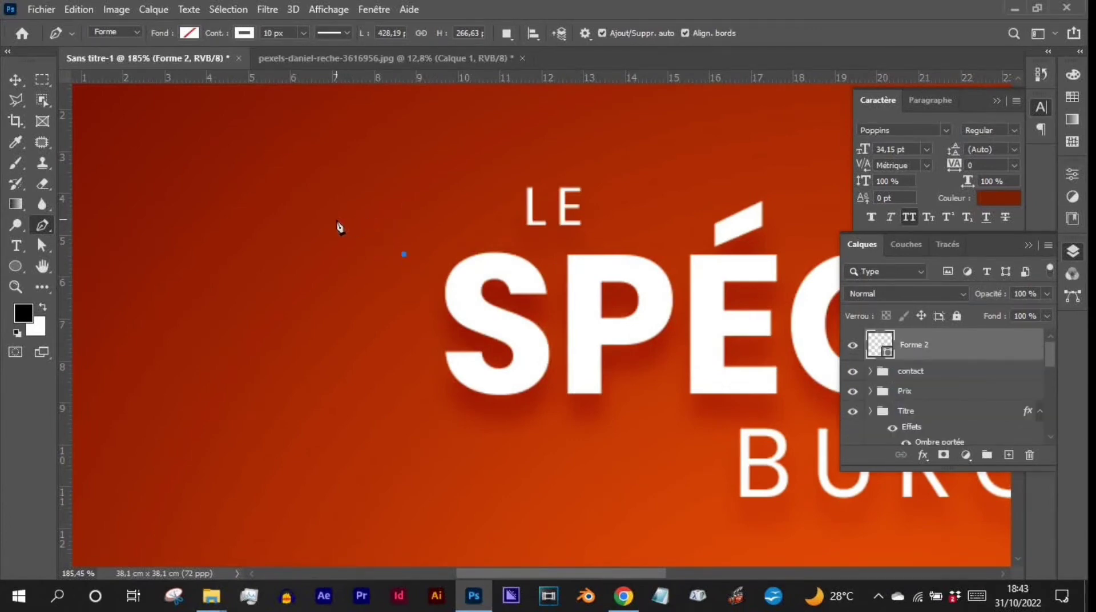
{"action": "left_click_drag", "start_coordinate": [336, 218], "coordinate": [307, 262]}
{"action": "left_click", "coordinate": [404, 256]}
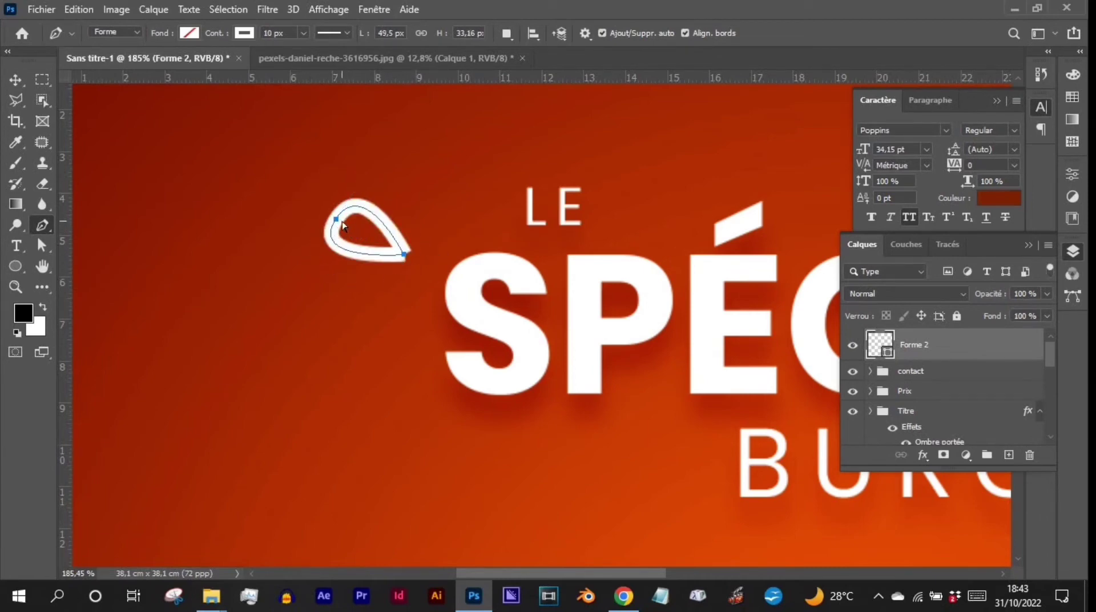
Reshape the teardrop to about 53 by 38 px by moving its rounded-end anchor outward and adjusting the lower curve handle
{"action": "left_click_drag", "start_coordinate": [337, 220], "coordinate": [327, 216]}
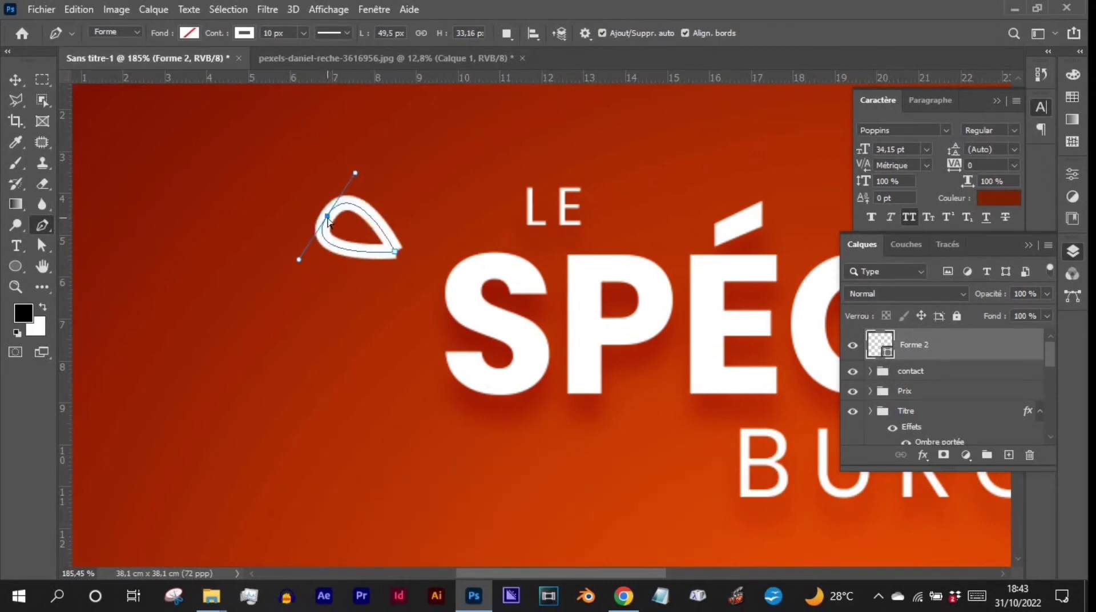
{"action": "left_click_drag", "start_coordinate": [328, 220], "coordinate": [319, 212]}
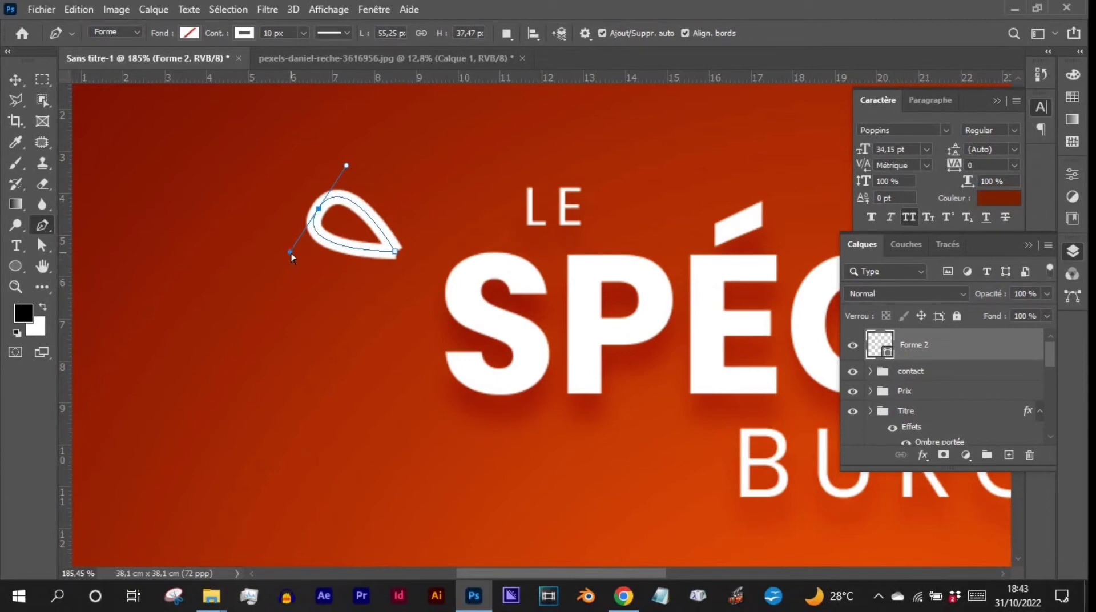
{"action": "left_click_drag", "start_coordinate": [290, 254], "coordinate": [302, 246]}
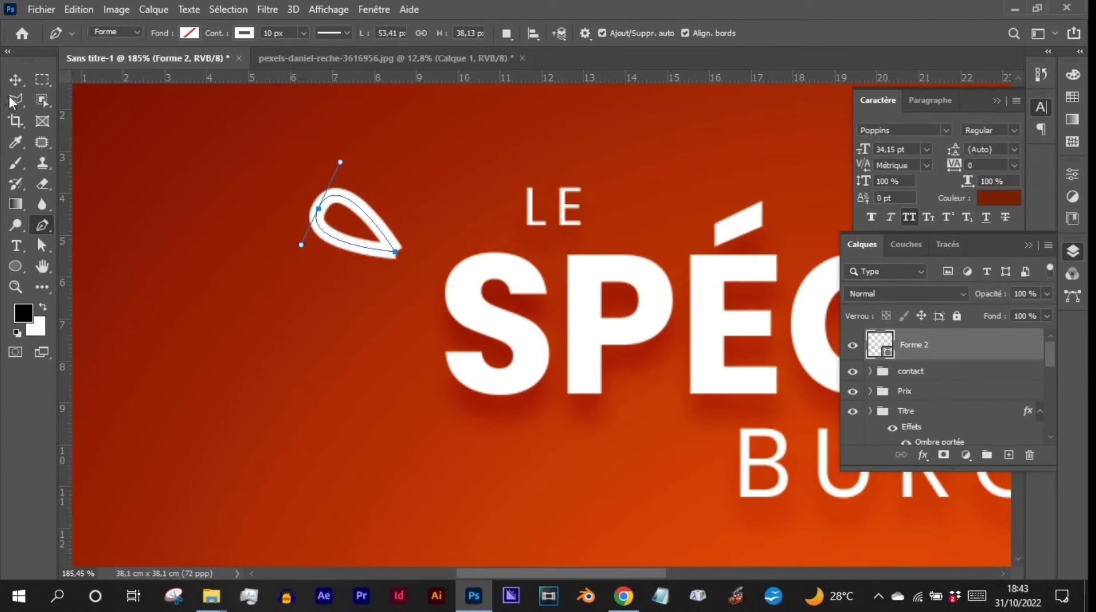
Fill the teardrop with white and remove its outline
{"action": "left_click", "coordinate": [190, 34]}
{"action": "left_click", "coordinate": [135, 114]}
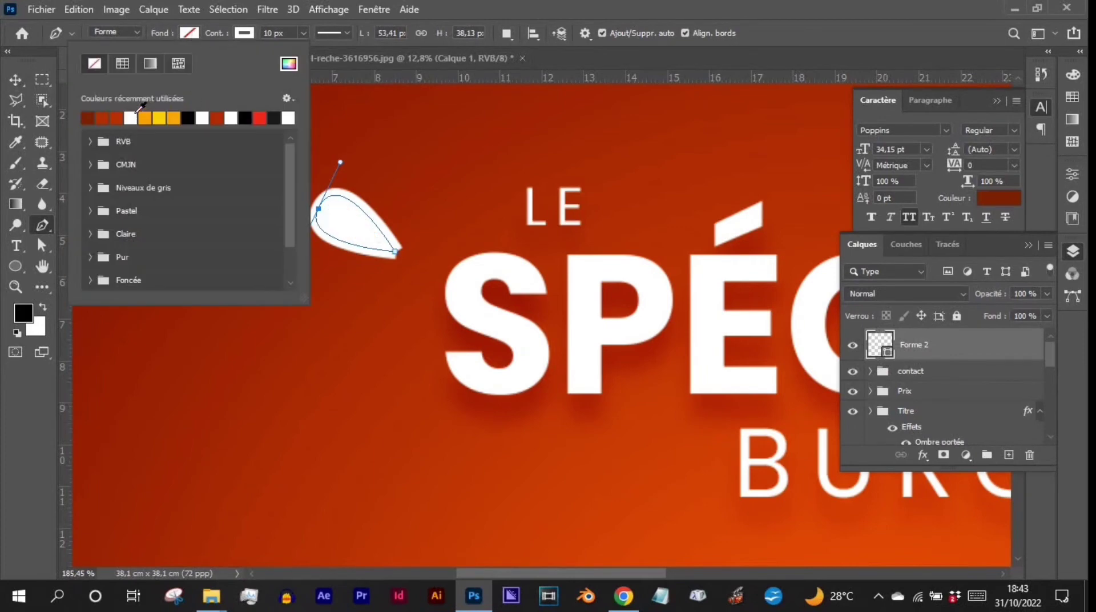
{"action": "left_click", "coordinate": [244, 32]}
{"action": "left_click", "coordinate": [190, 33]}
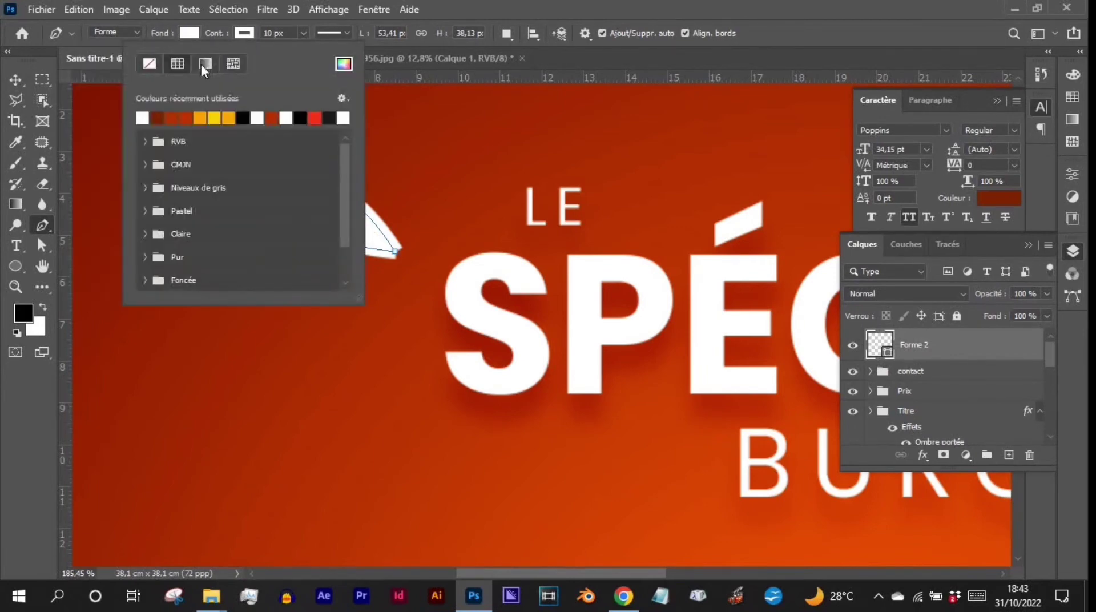
{"action": "left_click", "coordinate": [144, 65]}
{"action": "key", "text": "v"}
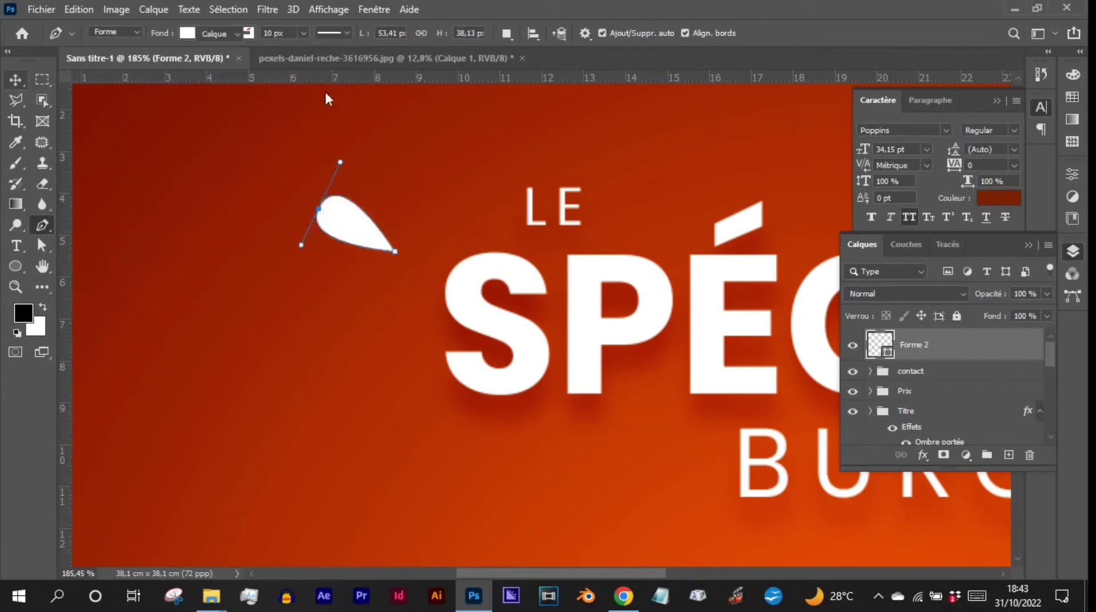
Duplicate the teardrop just below and left of the original, rotating the copy about -25.7° and scaling it to about 83.5%
{"action": "scroll", "coordinate": [472, 215], "scroll_direction": "down", "scroll_amount": 5}
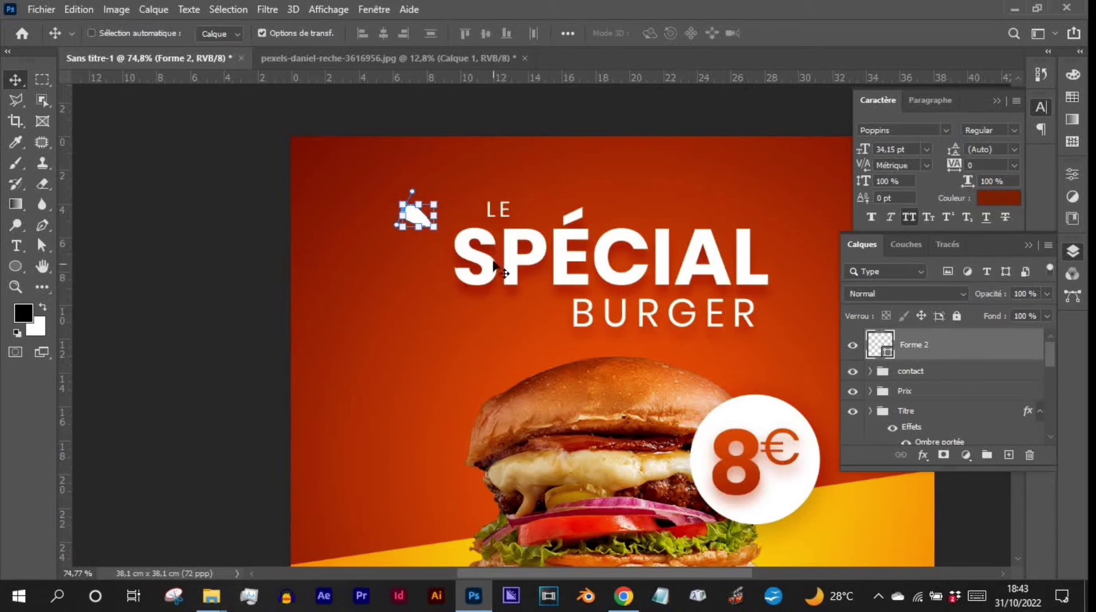
{"action": "scroll", "coordinate": [507, 243], "scroll_direction": "up", "scroll_amount": 4}
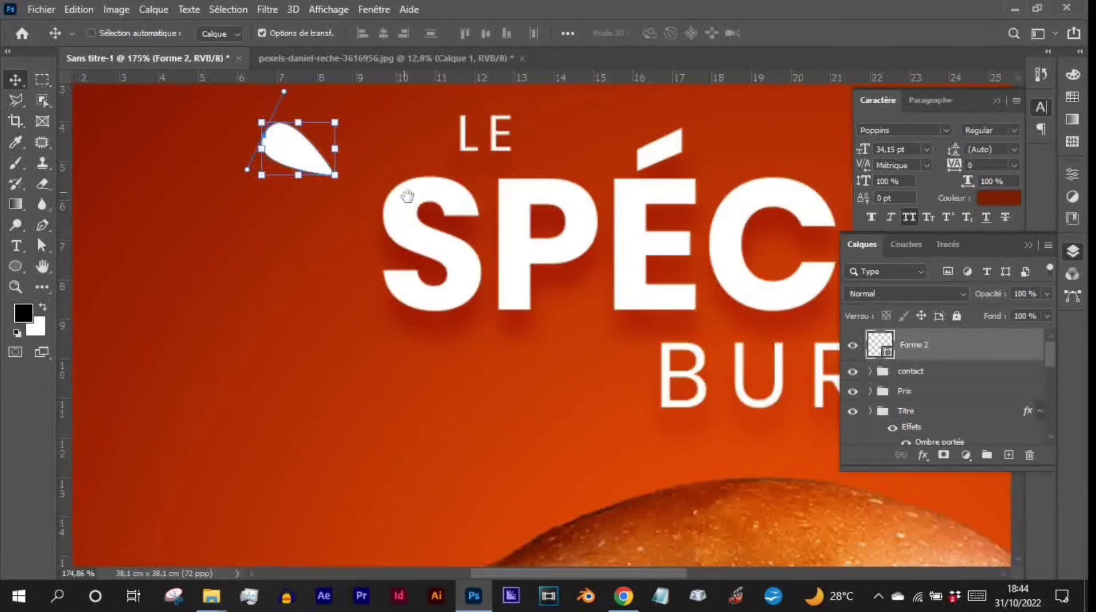
{"action": "scroll", "coordinate": [457, 251], "scroll_direction": "up", "scroll_amount": 2}
{"action": "left_click_drag", "start_coordinate": [379, 251], "coordinate": [325, 319]}
{"action": "mouse_move", "coordinate": [281, 267]}
{"action": "left_mouse_down"}
{"action": "mouse_move", "coordinate": [268, 277]}
{"action": "mouse_move", "coordinate": [274, 268]}
{"action": "left_mouse_up"}
{"action": "mouse_move", "coordinate": [349, 303]}
{"action": "left_mouse_down"}
{"action": "mouse_move", "coordinate": [361, 308]}
{"action": "mouse_move", "coordinate": [349, 310]}
{"action": "left_mouse_up"}
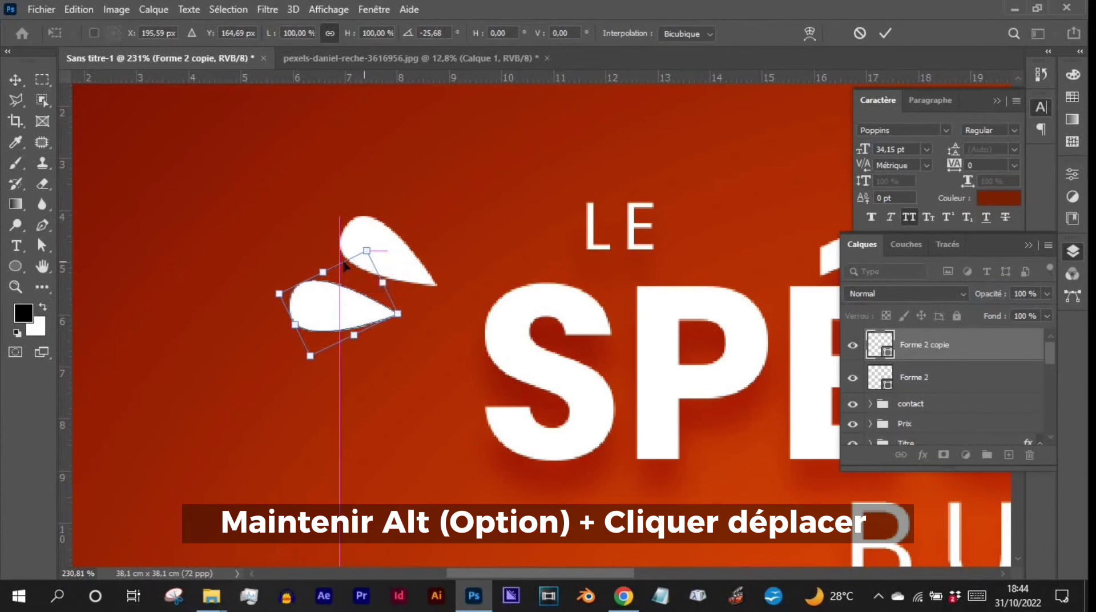
{"action": "left_click_drag", "start_coordinate": [278, 292], "coordinate": [361, 312]}
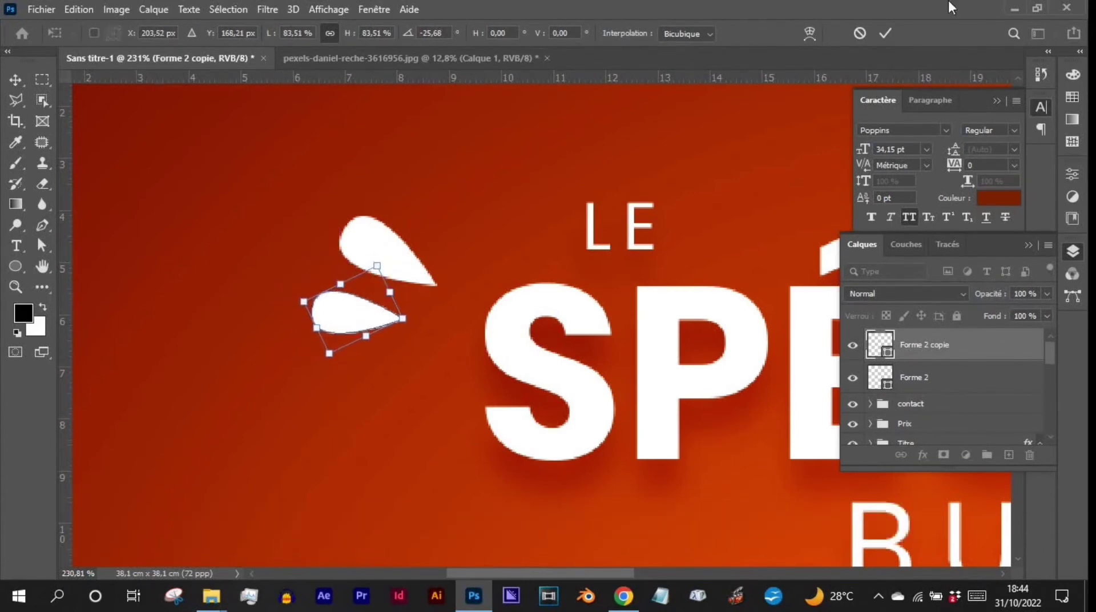
{"action": "left_click", "coordinate": [886, 34]}
Select both teardrop layers and duplicate the pair to the right of the word SPÉCIAL
{"action": "scroll", "coordinate": [588, 314], "scroll_direction": "down", "scroll_amount": 10}
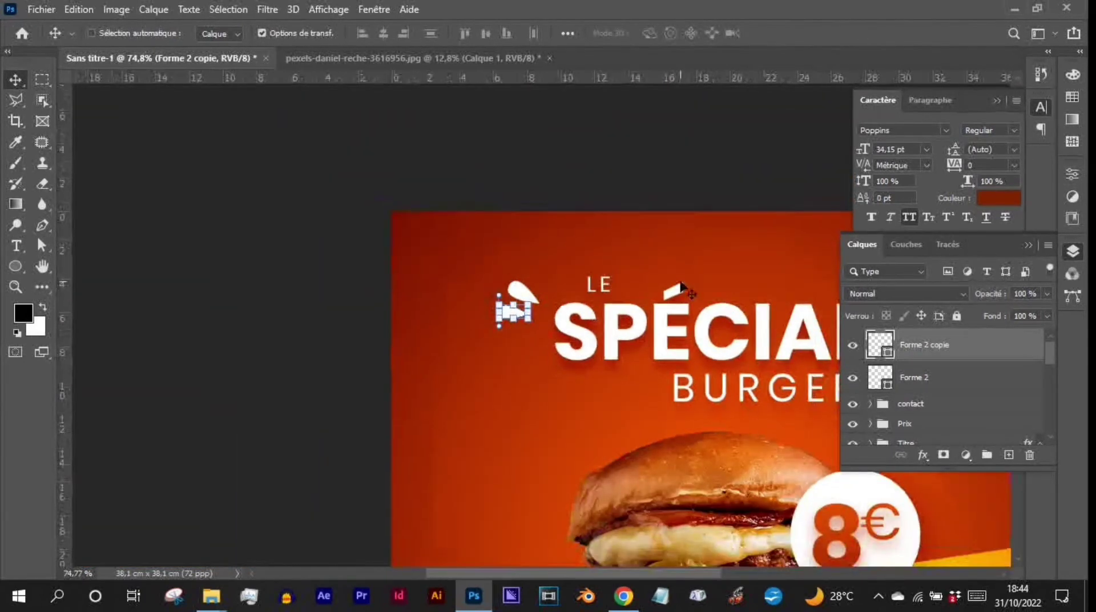
{"action": "left_click_drag", "start_coordinate": [681, 288], "coordinate": [416, 306]}
{"action": "scroll", "coordinate": [228, 336], "scroll_direction": "up", "scroll_amount": 3}
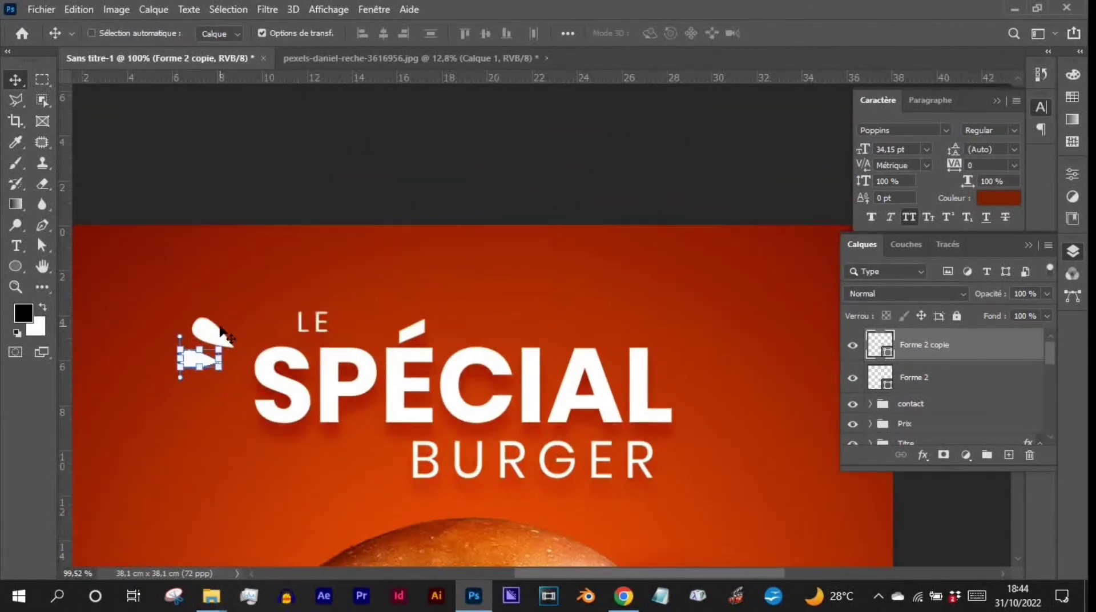
{"action": "left_click_drag", "start_coordinate": [221, 333], "coordinate": [207, 332]}
{"action": "left_click", "coordinate": [208, 325], "text": "ctrl"}
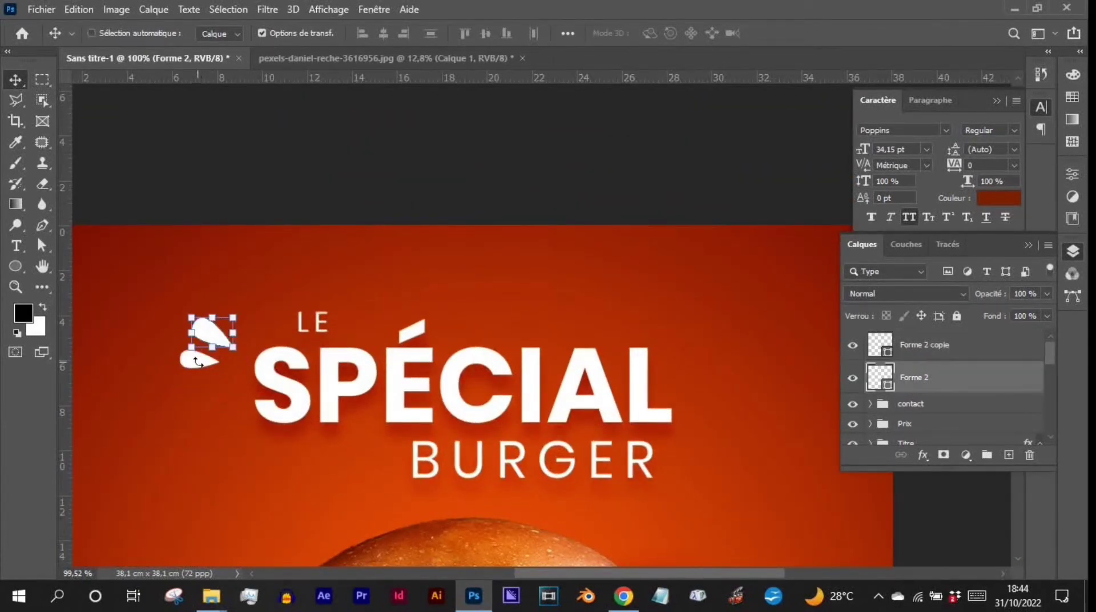
{"action": "left_click", "coordinate": [932, 345], "text": "ctrl"}
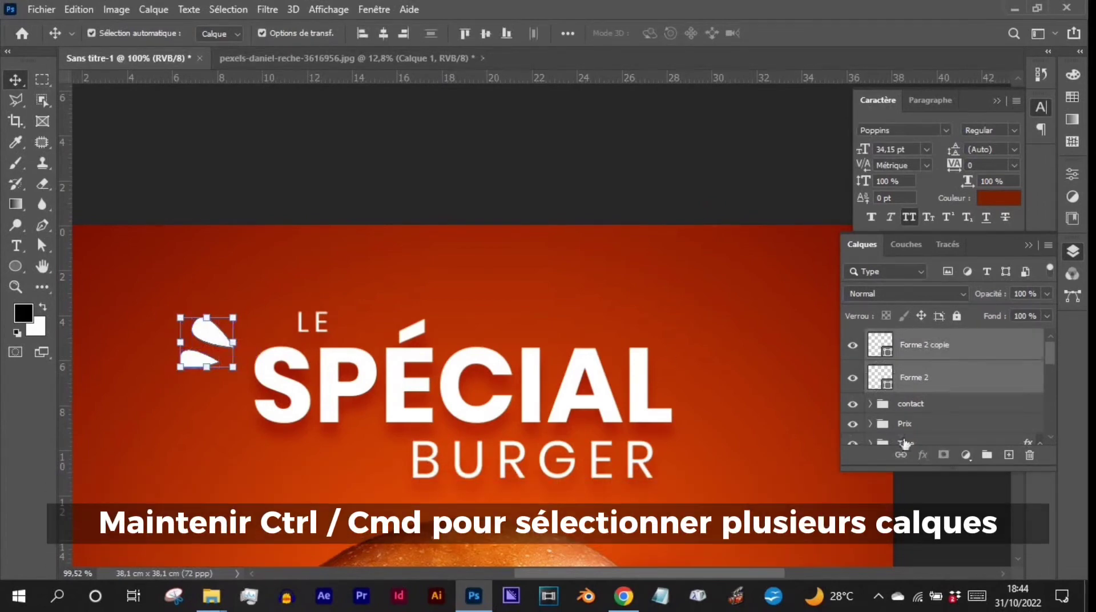
{"action": "left_click_drag", "start_coordinate": [200, 337], "coordinate": [720, 324]}
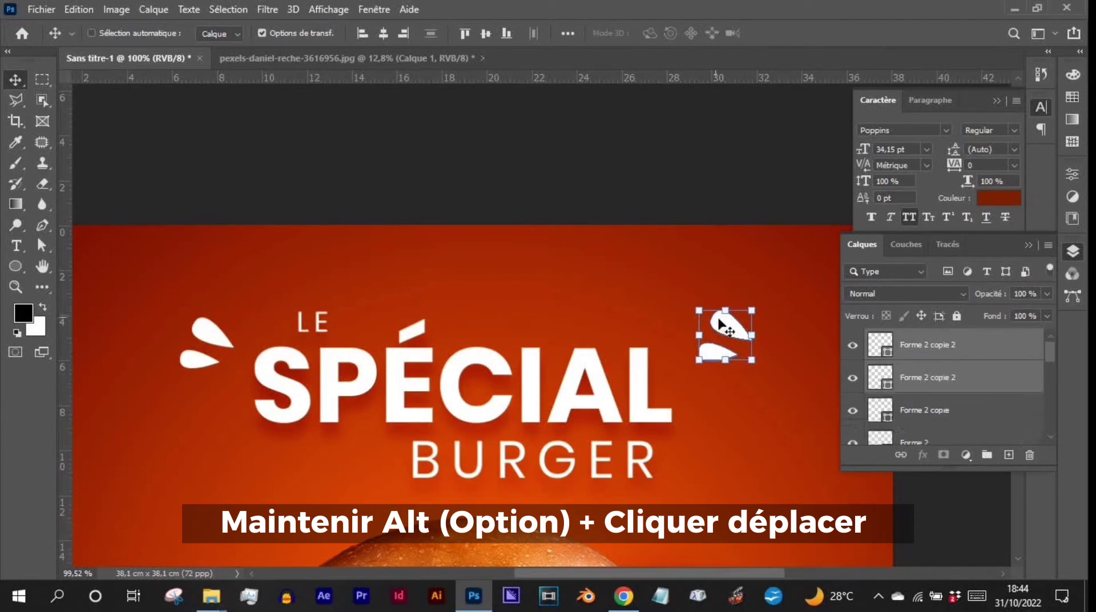
Flip the copied teardrop pair horizontally, then rotate and move it closer to the upper right of the final L in SPÉCIAL
{"action": "right_click", "coordinate": [725, 327]}
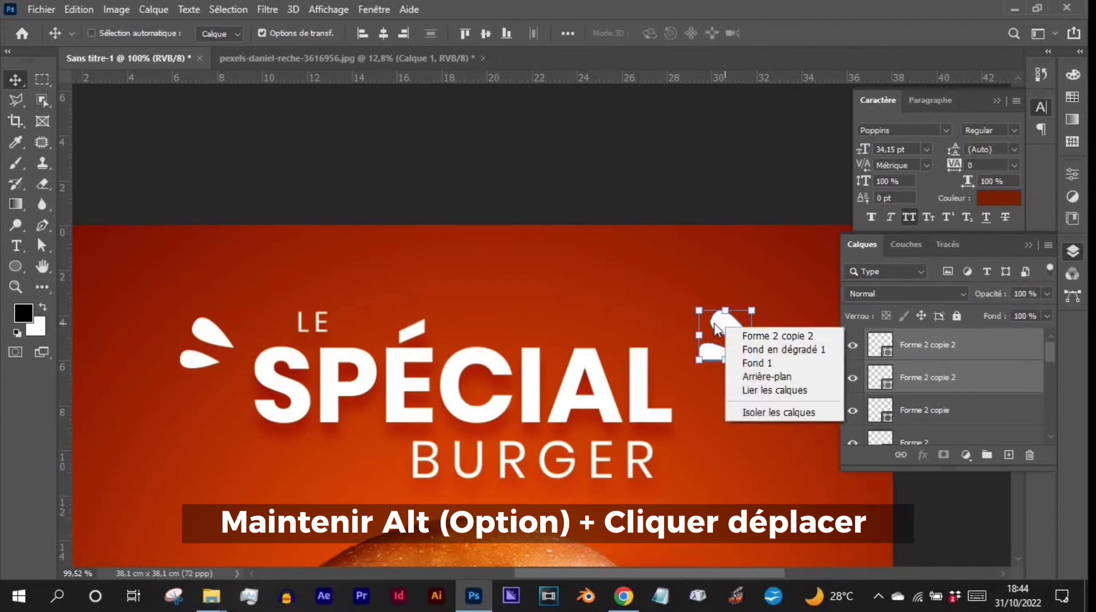
{"action": "key", "text": "Escape"}
{"action": "key", "text": "ctrl+t"}
{"action": "left_click_drag", "start_coordinate": [759, 283], "coordinate": [724, 308]}
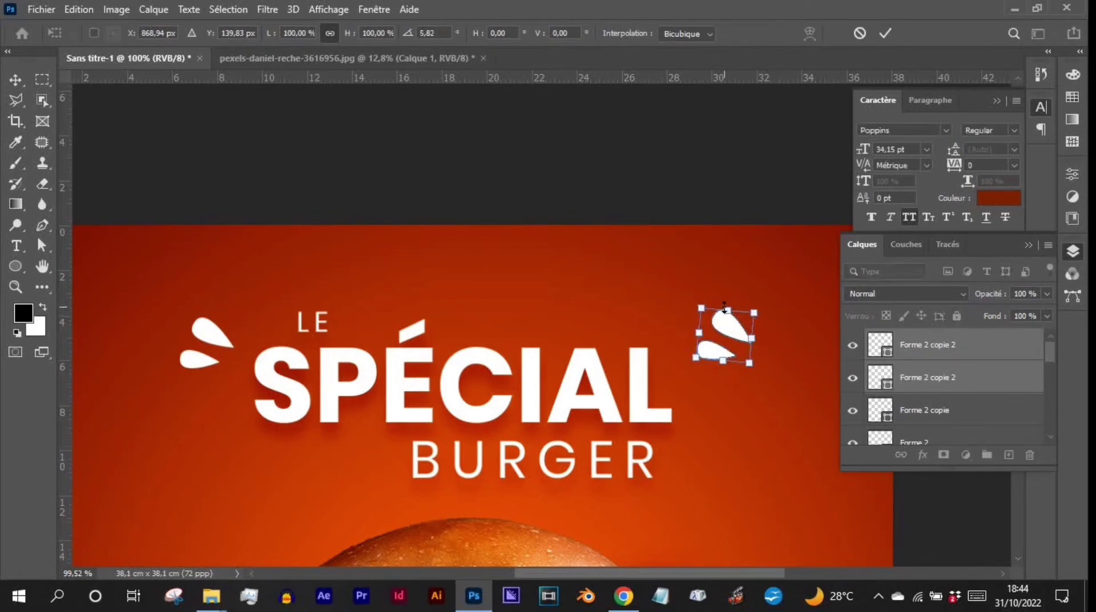
{"action": "right_click", "coordinate": [732, 320]}
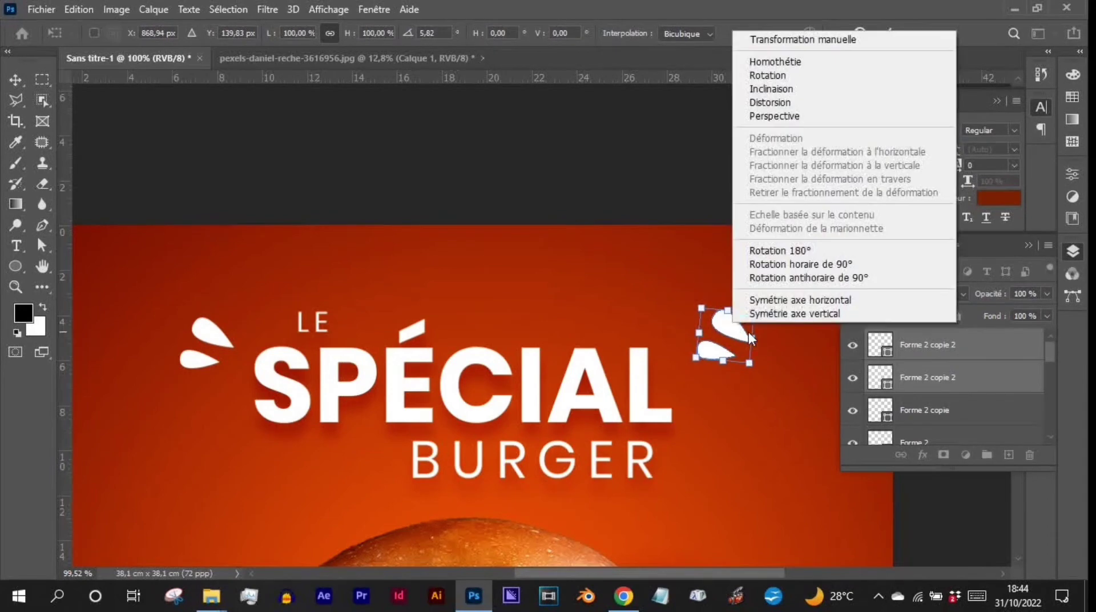
{"action": "left_click", "coordinate": [798, 300]}
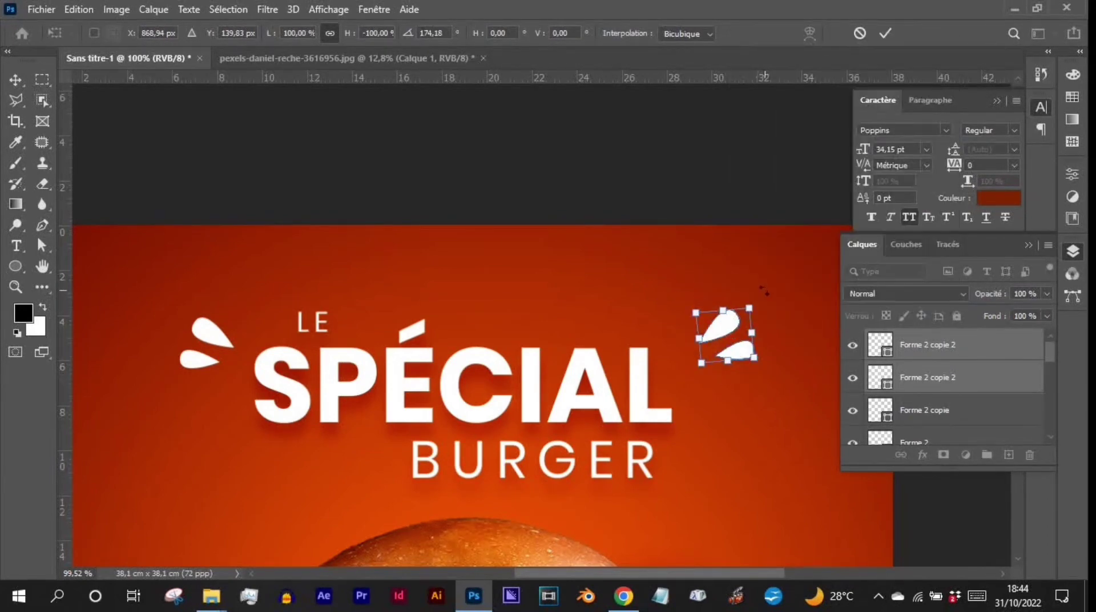
{"action": "left_click_drag", "start_coordinate": [722, 331], "coordinate": [715, 338]}
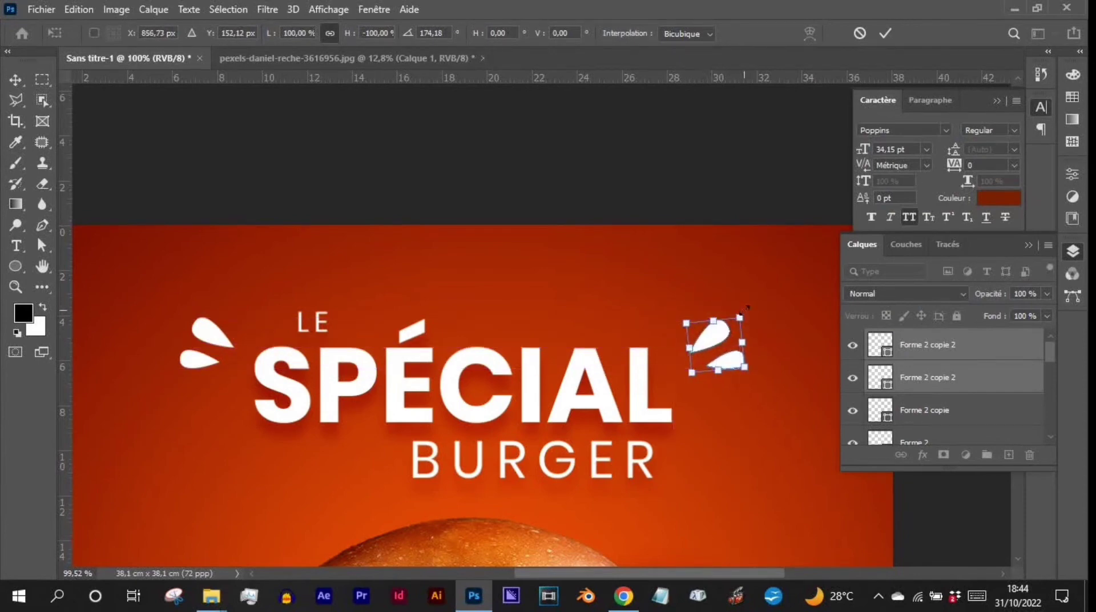
{"action": "left_click_drag", "start_coordinate": [753, 304], "coordinate": [703, 338]}
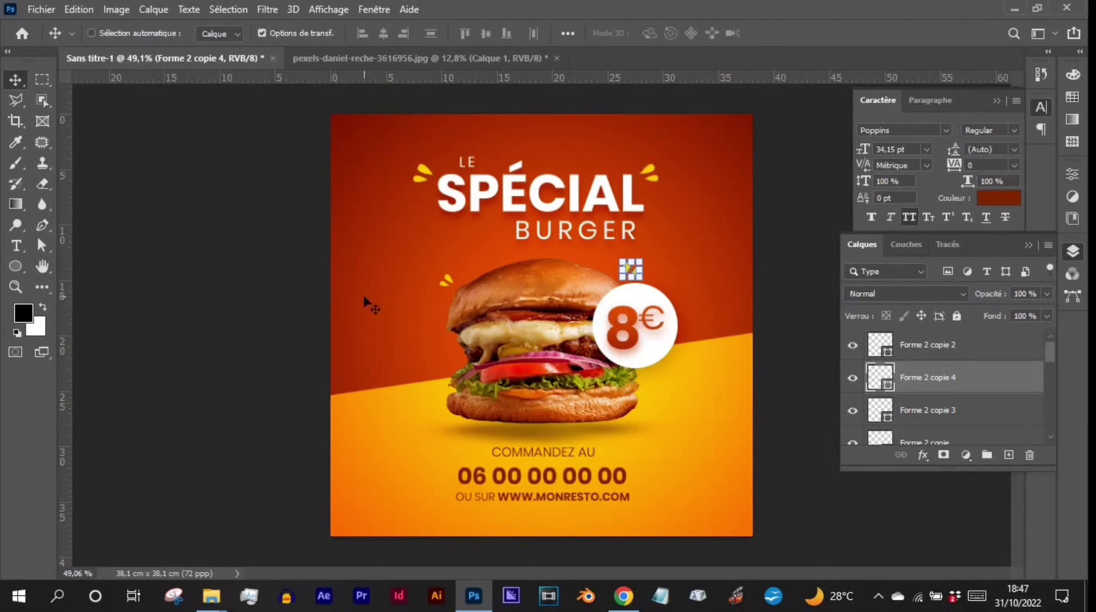
Draw a yellow circle about 13 px in diameter near the poster's left edge, left of the title
{"action": "scroll", "coordinate": [340, 195], "scroll_direction": "up", "scroll_amount": 4}
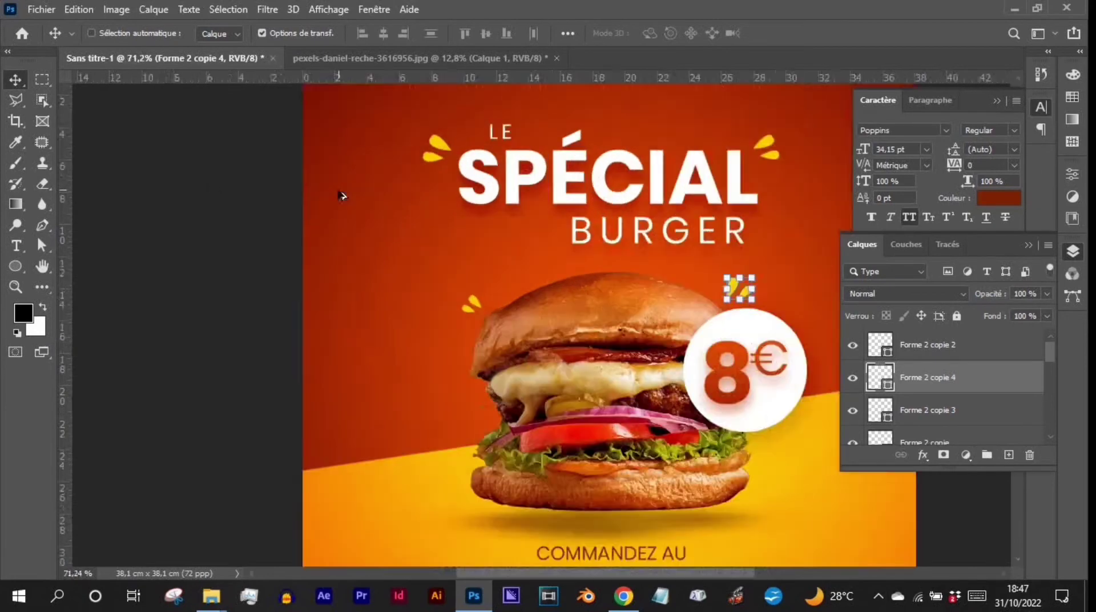
{"action": "scroll", "coordinate": [461, 285], "scroll_direction": "up", "scroll_amount": 2}
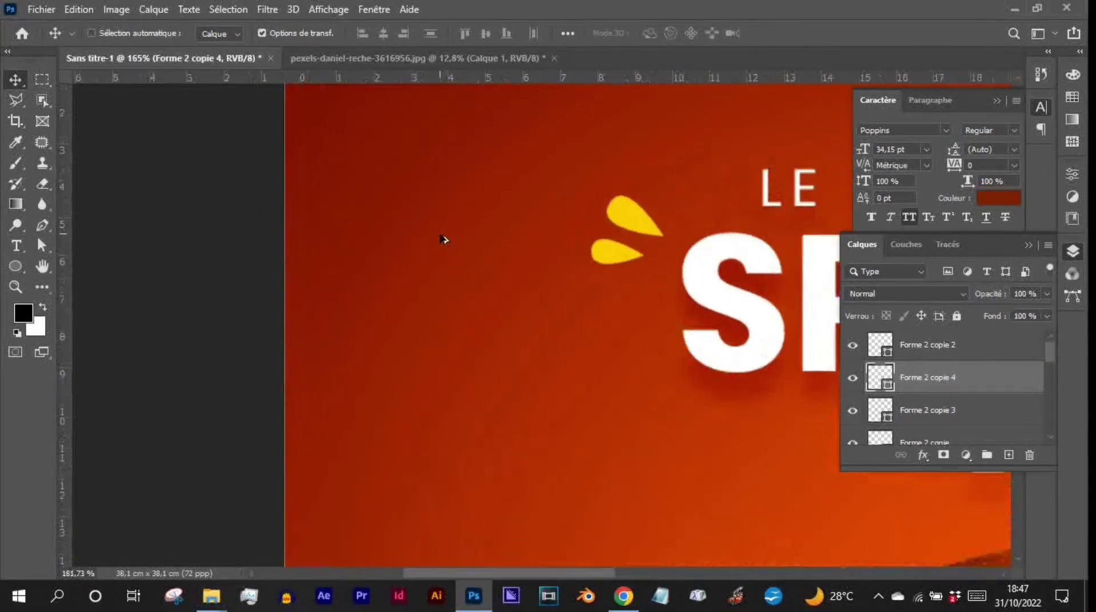
{"action": "left_click", "coordinate": [16, 268]}
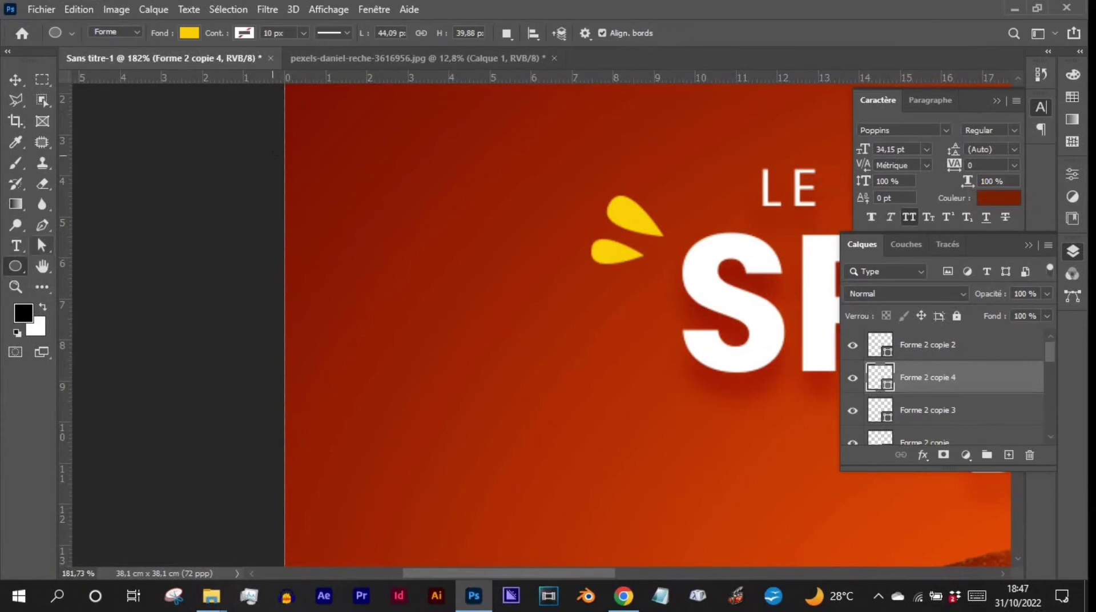
{"action": "left_click_drag", "start_coordinate": [341, 274], "coordinate": [363, 291]}
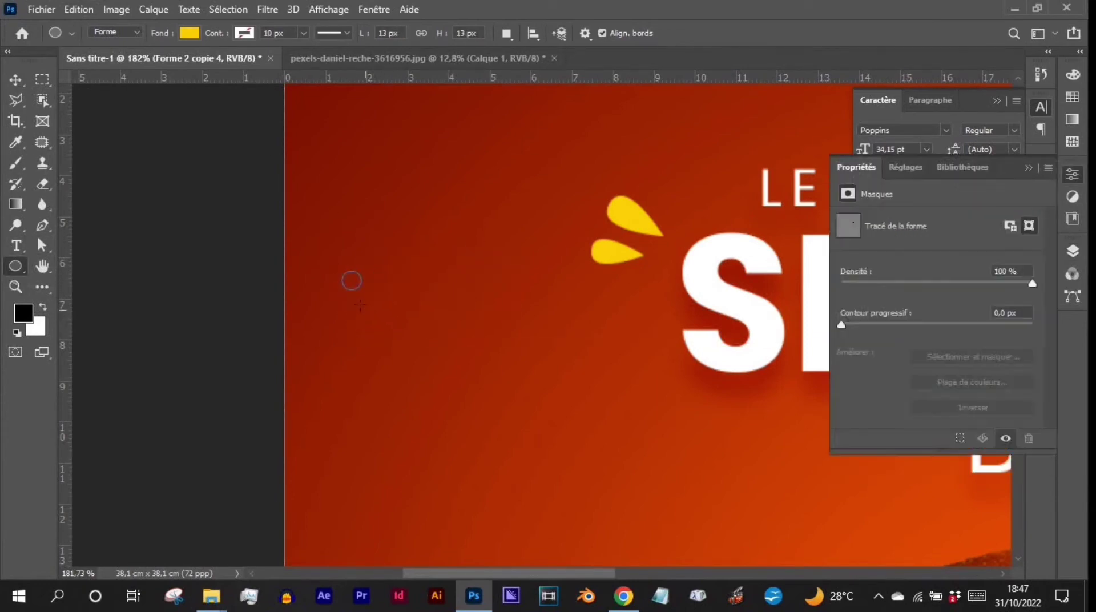
{"action": "scroll", "coordinate": [371, 267], "scroll_direction": "up", "scroll_amount": 2}
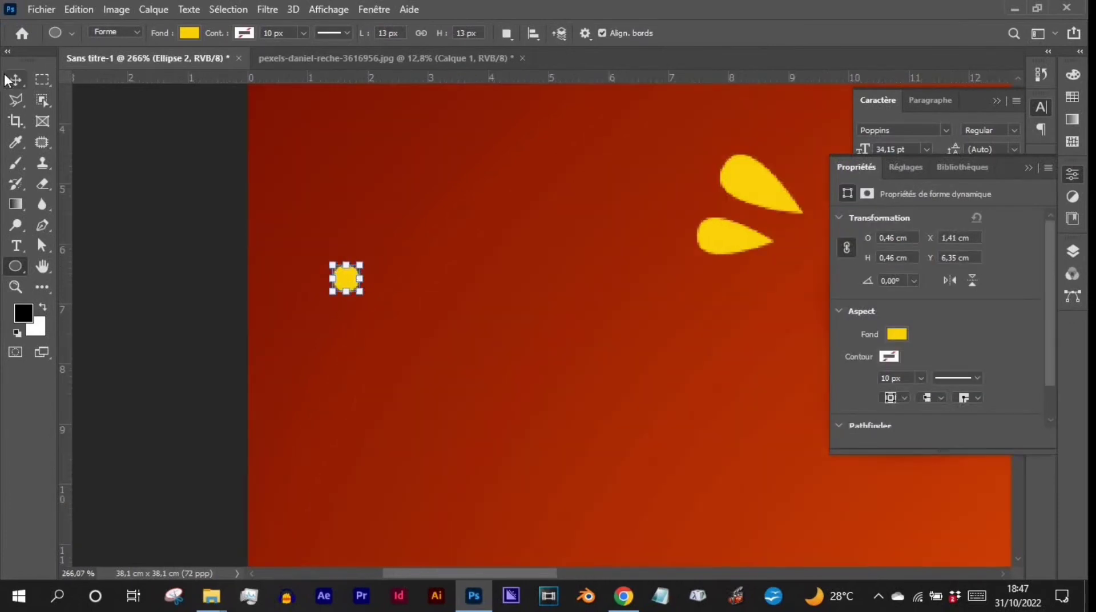
{"action": "key", "text": "v"}
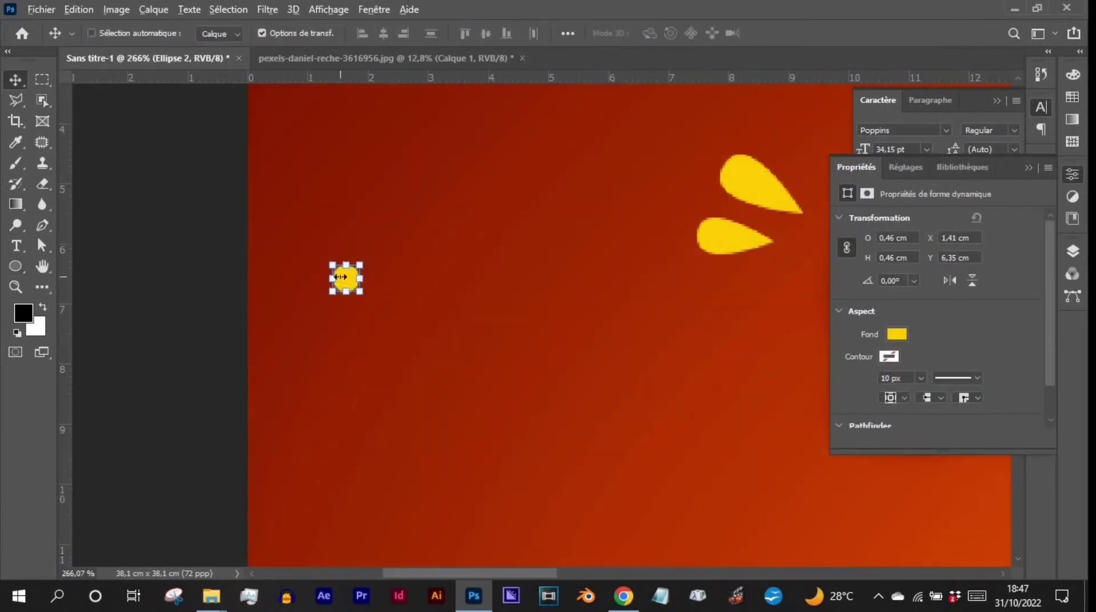
Duplicate the yellow circle into an evenly spaced grid of five columns and five rows with 0.35 cm gaps between rows
{"action": "left_click_drag", "start_coordinate": [346, 282], "coordinate": [505, 278]}
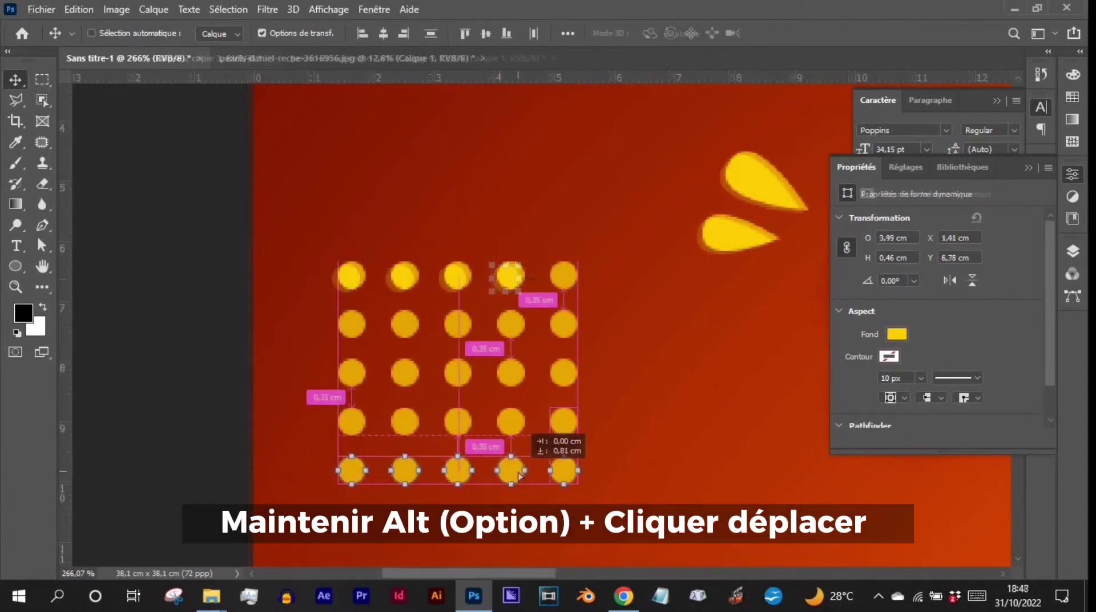
{"action": "left_click_drag", "start_coordinate": [522, 463], "coordinate": [519, 475]}
{"action": "scroll", "coordinate": [406, 274], "scroll_direction": "down", "scroll_amount": 5}
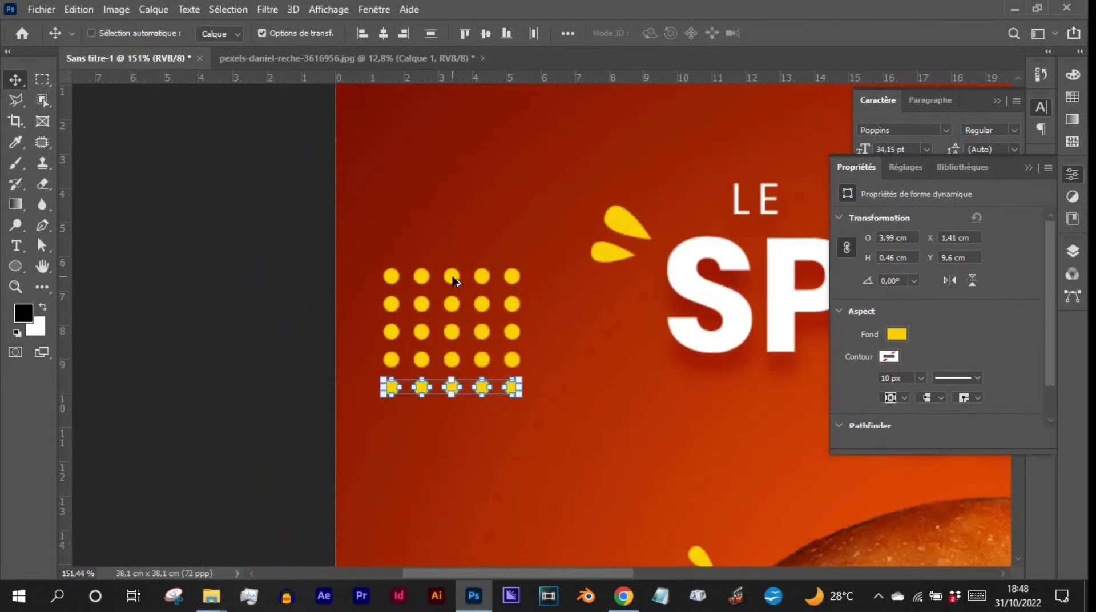
Select all the ellipse layers of the yellow dot grid and merge them into a single shape layer
{"action": "scroll", "coordinate": [455, 279], "scroll_direction": "down", "scroll_amount": 2}
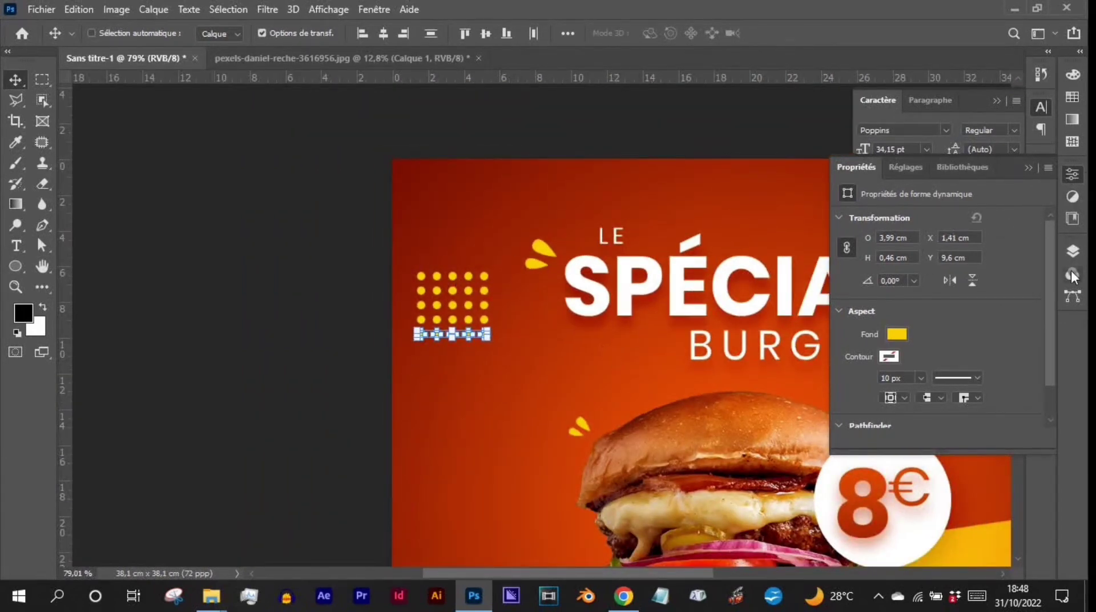
{"action": "left_click", "coordinate": [1072, 251]}
{"action": "left_click", "coordinate": [936, 337]}
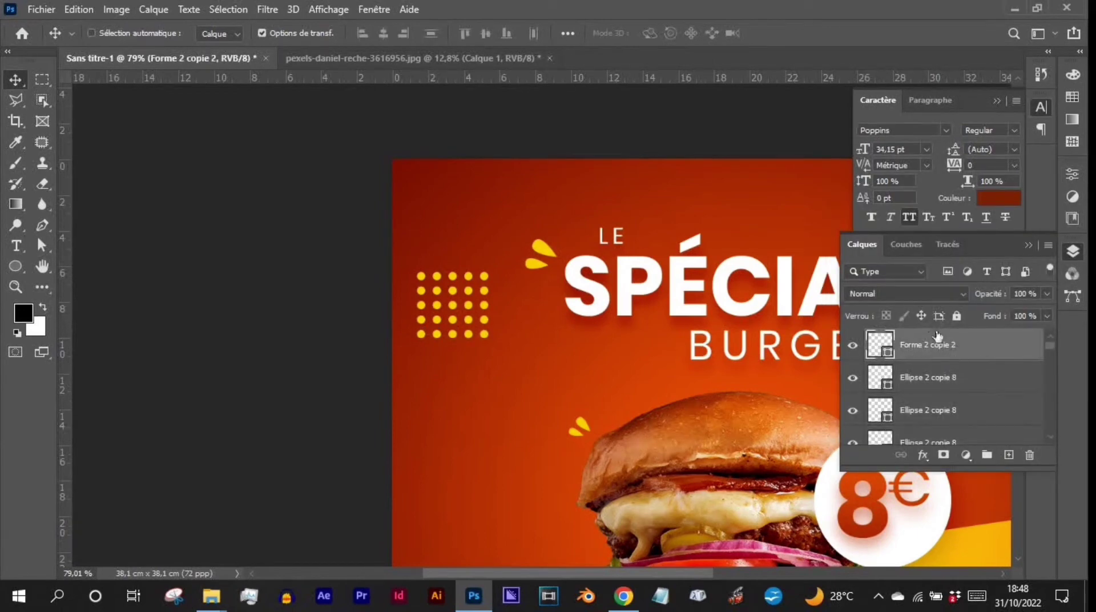
{"action": "scroll", "coordinate": [955, 386], "scroll_direction": "down", "scroll_amount": 2}
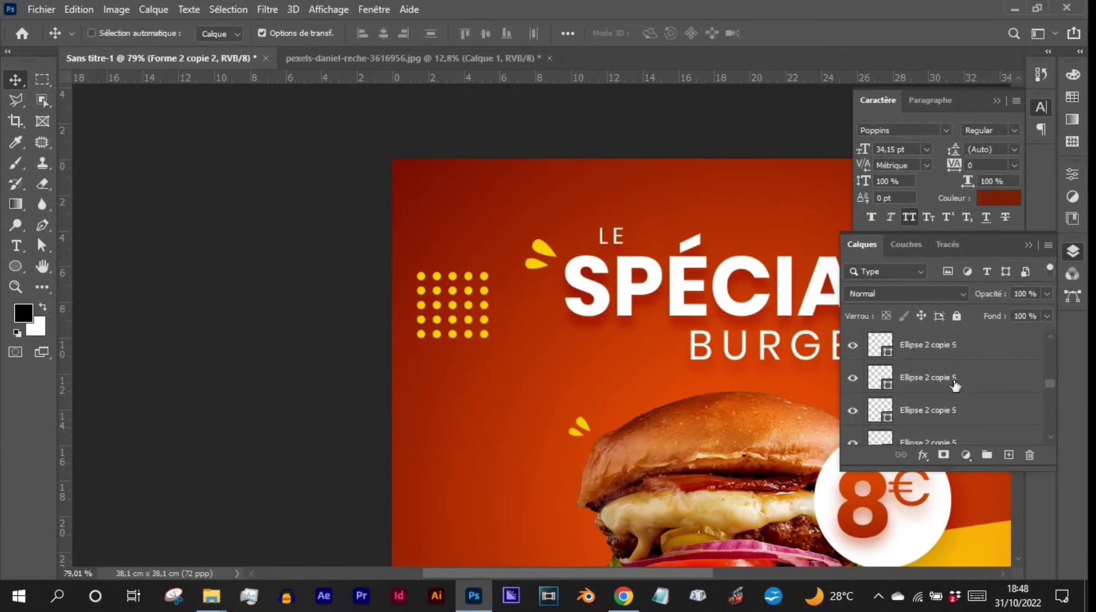
{"action": "scroll", "coordinate": [955, 386], "scroll_direction": "down", "scroll_amount": 3}
{"action": "key", "text": "ctrl+z"}
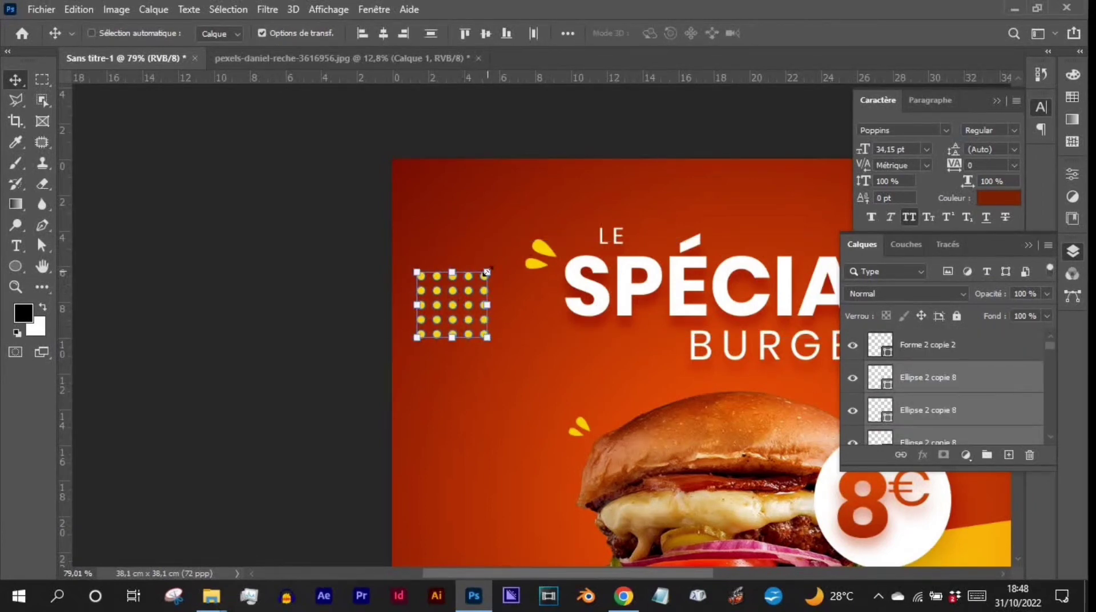
{"action": "right_click", "coordinate": [926, 380]}
{"action": "left_click", "coordinate": [834, 470]}
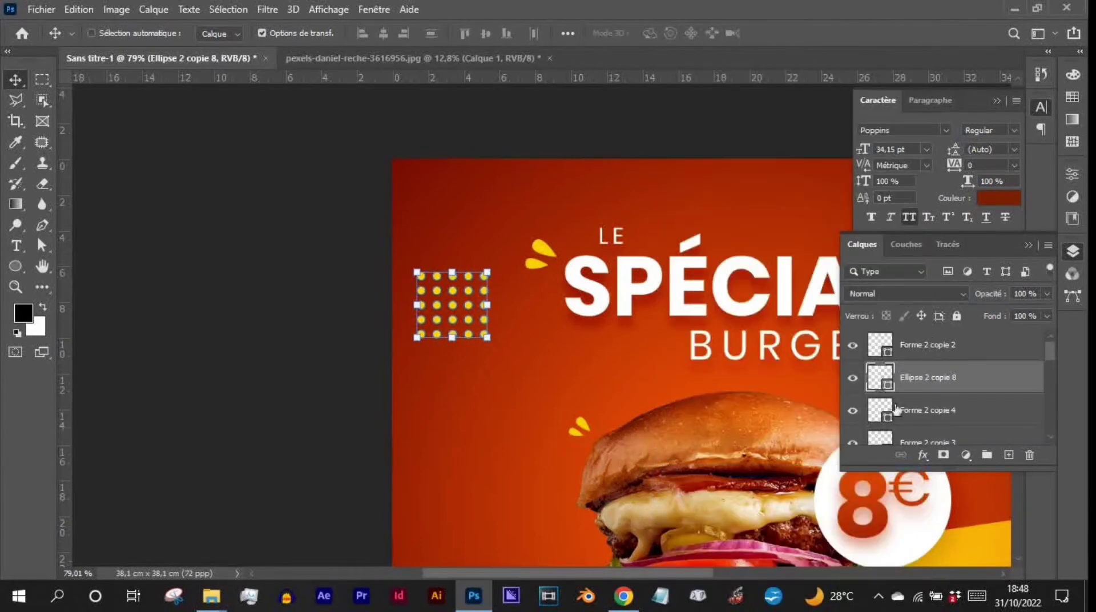
Move the merged dot grid layer to the top of the layer stack and give it the red (Rouge) colour label
{"action": "left_click_drag", "start_coordinate": [925, 380], "coordinate": [937, 333]}
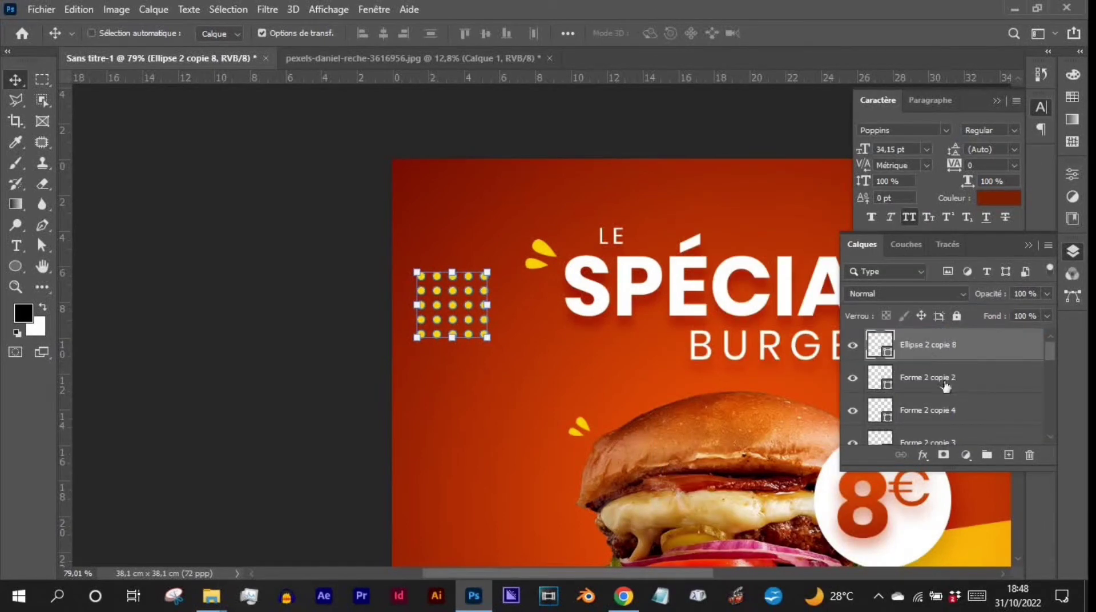
{"action": "left_click", "coordinate": [953, 390]}
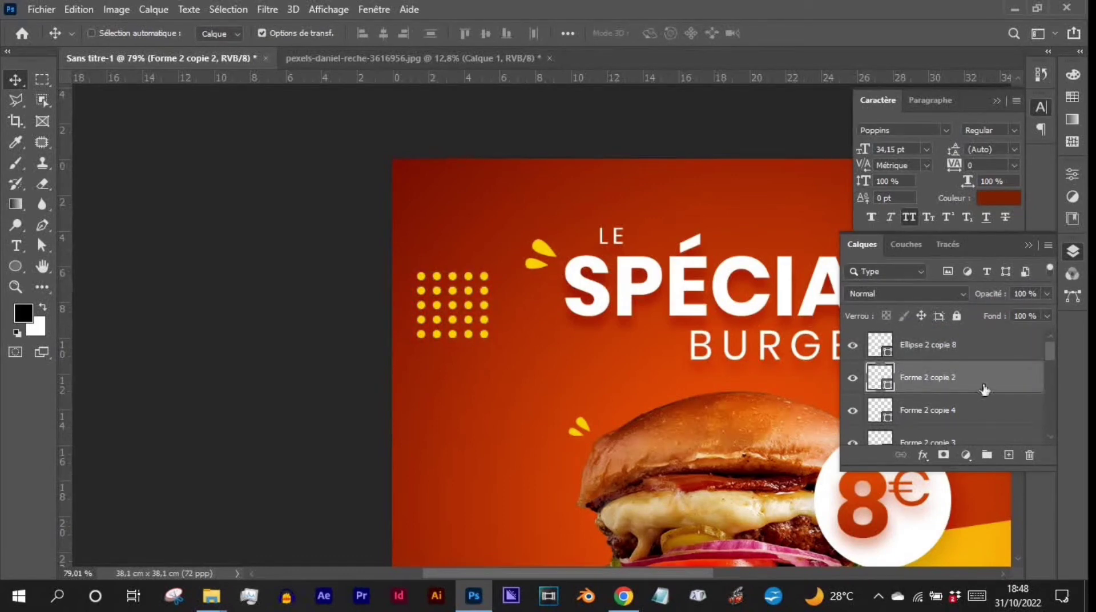
{"action": "left_click", "coordinate": [950, 360]}
{"action": "right_click", "coordinate": [924, 349]}
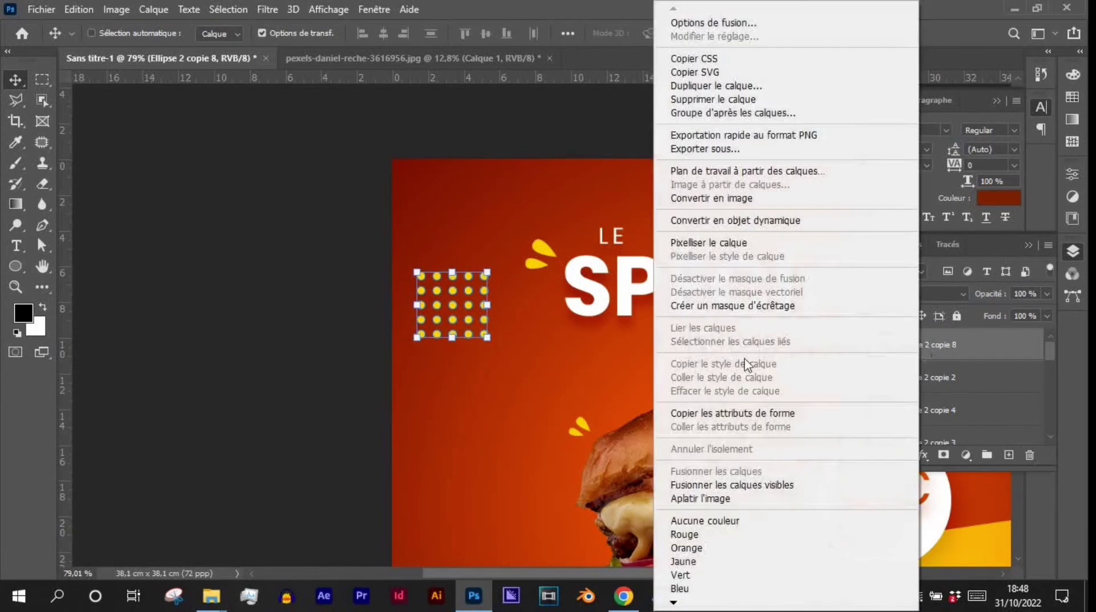
{"action": "left_click", "coordinate": [745, 535]}
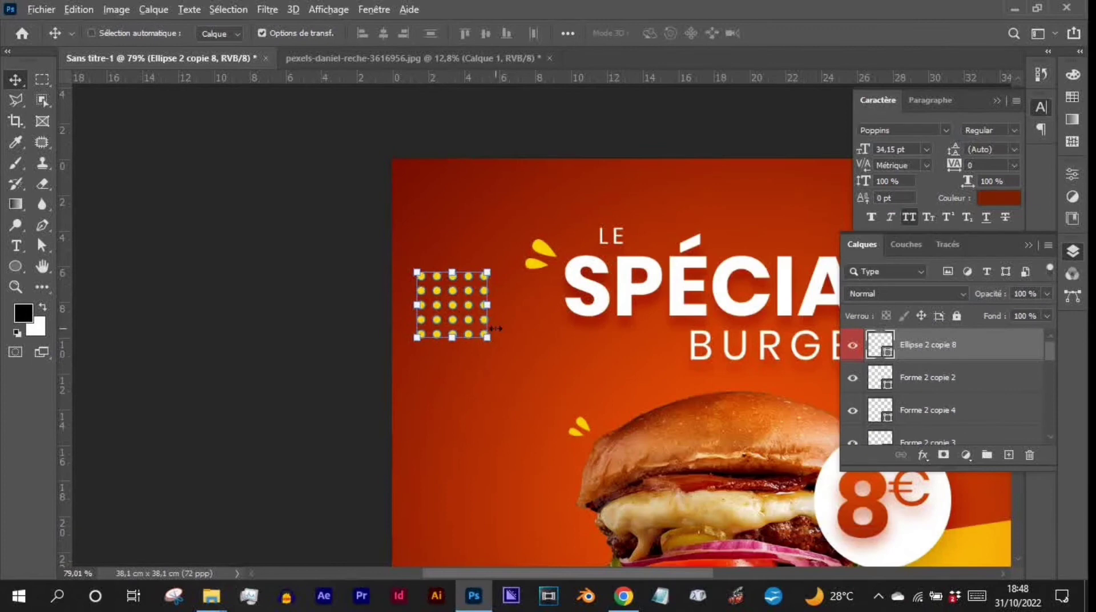
Move the dot grid to the poster's upper right corner and place a duplicate of it left of the burger
{"action": "key", "text": "ctrl+0"}
{"action": "left_click_drag", "start_coordinate": [361, 197], "coordinate": [721, 157]}
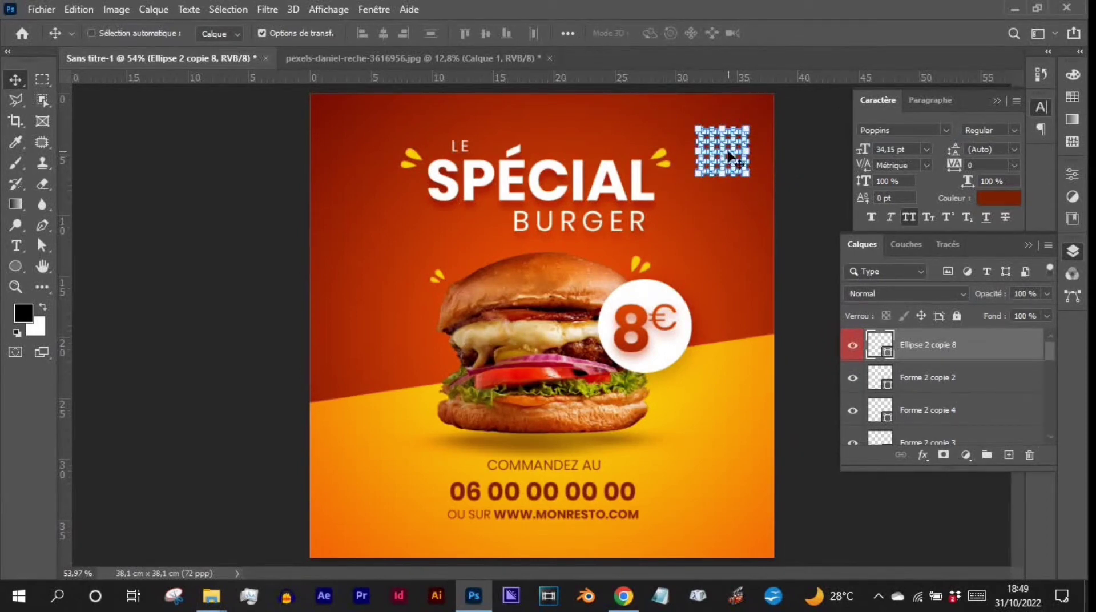
{"action": "left_click_drag", "start_coordinate": [732, 157], "coordinate": [365, 333]}
{"action": "key", "text": "ctrl+j"}
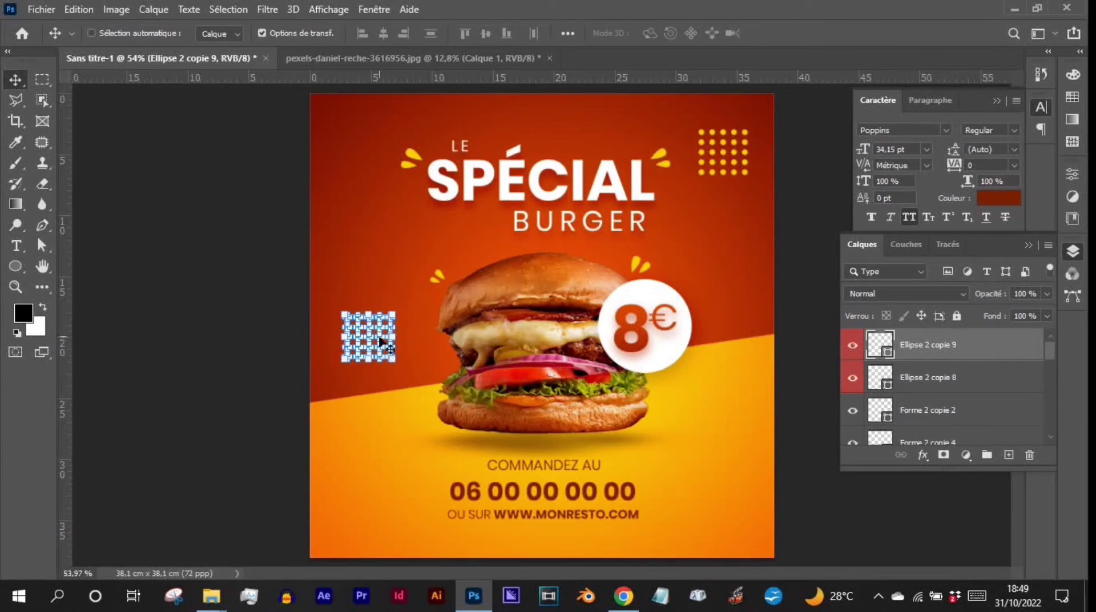
Enlarge the copied dot grid left of the burger to about 136% and adjust its position
{"action": "key", "text": "ctrl+t"}
{"action": "mouse_move", "coordinate": [393, 306]}
{"action": "left_mouse_down"}
{"action": "mouse_move", "coordinate": [394, 317]}
{"action": "mouse_move", "coordinate": [402, 309]}
{"action": "left_mouse_up"}
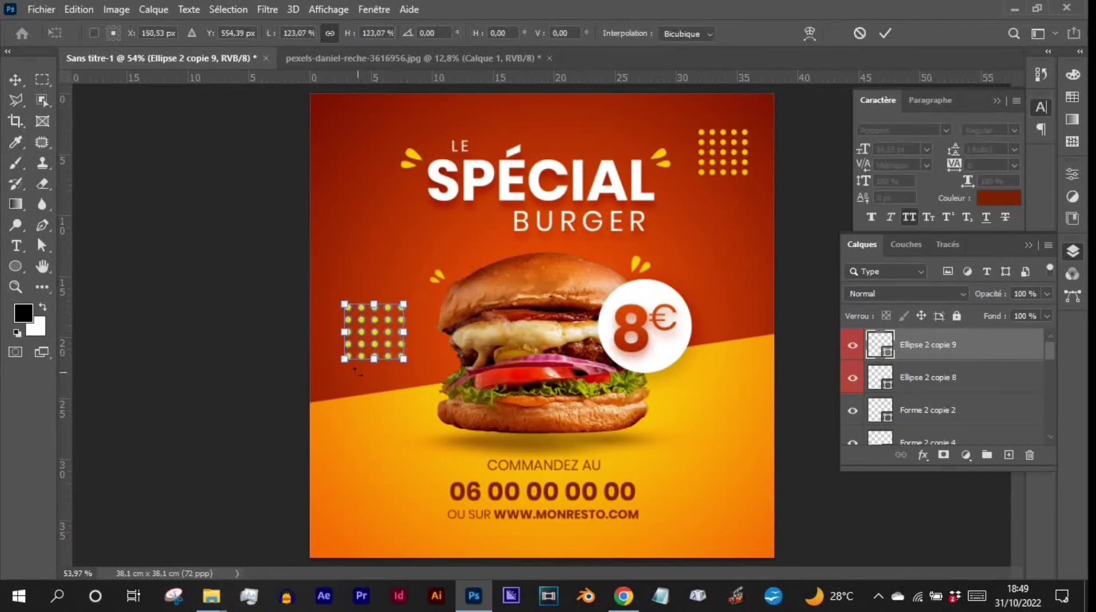
{"action": "left_click_drag", "start_coordinate": [372, 349], "coordinate": [360, 359]}
{"action": "left_click_drag", "start_coordinate": [391, 317], "coordinate": [398, 311]}
{"action": "left_click_drag", "start_coordinate": [374, 342], "coordinate": [383, 342]}
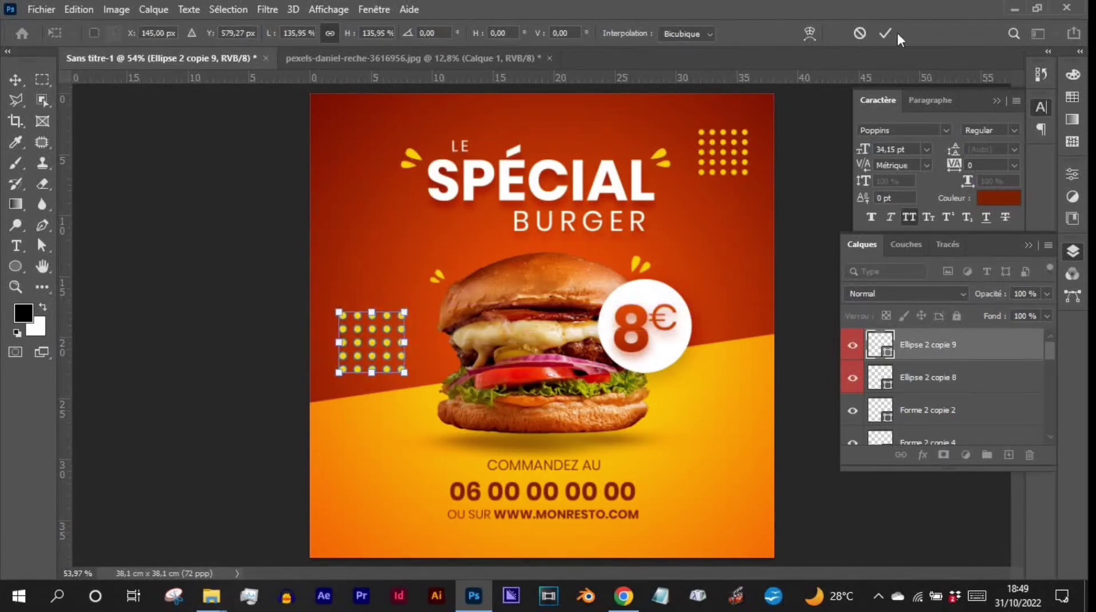
{"action": "left_click", "coordinate": [882, 34]}
Scale down the dot grid in the poster's upper right corner slightly
{"action": "left_click", "coordinate": [964, 379]}
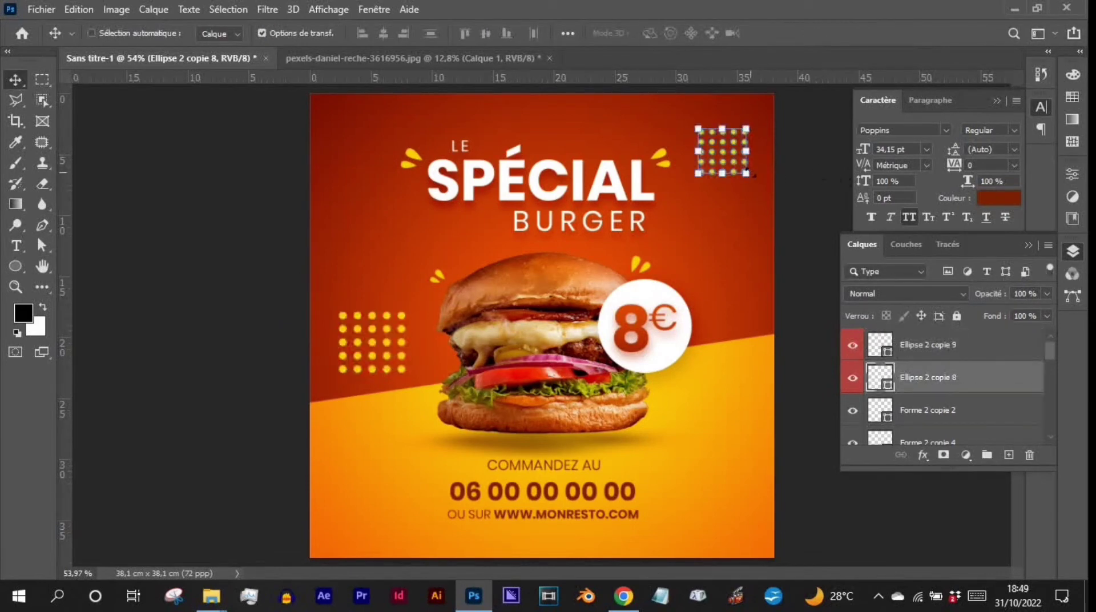
{"action": "left_click_drag", "start_coordinate": [747, 130], "coordinate": [727, 155]}
{"action": "left_click", "coordinate": [884, 33]}
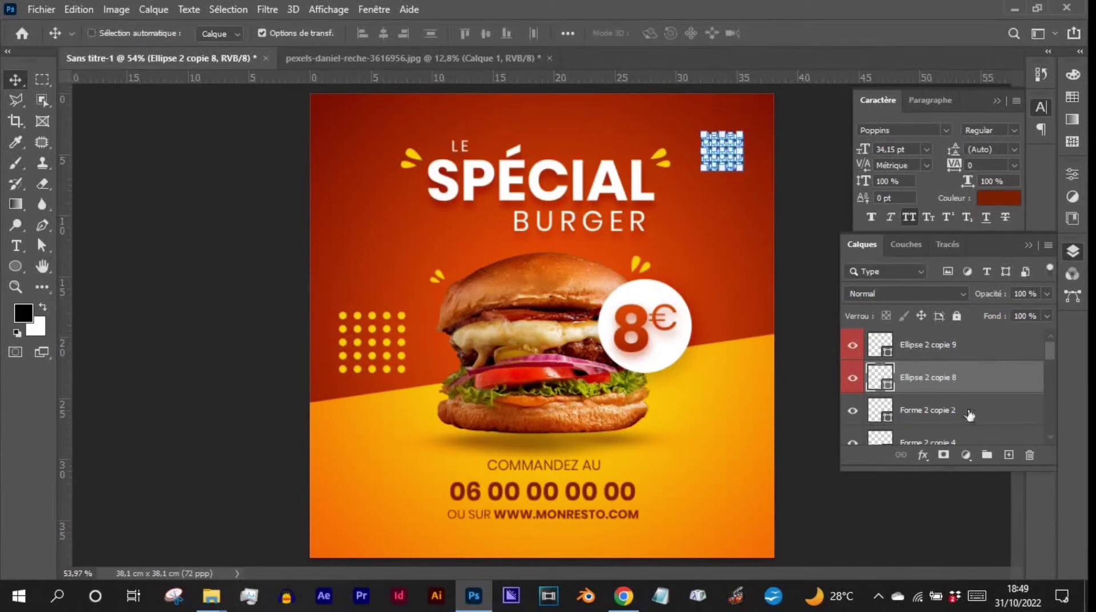
Scale the dot grid left of the burger down to about 89%
{"action": "left_click", "coordinate": [862, 382]}
{"action": "left_click", "coordinate": [913, 345]}
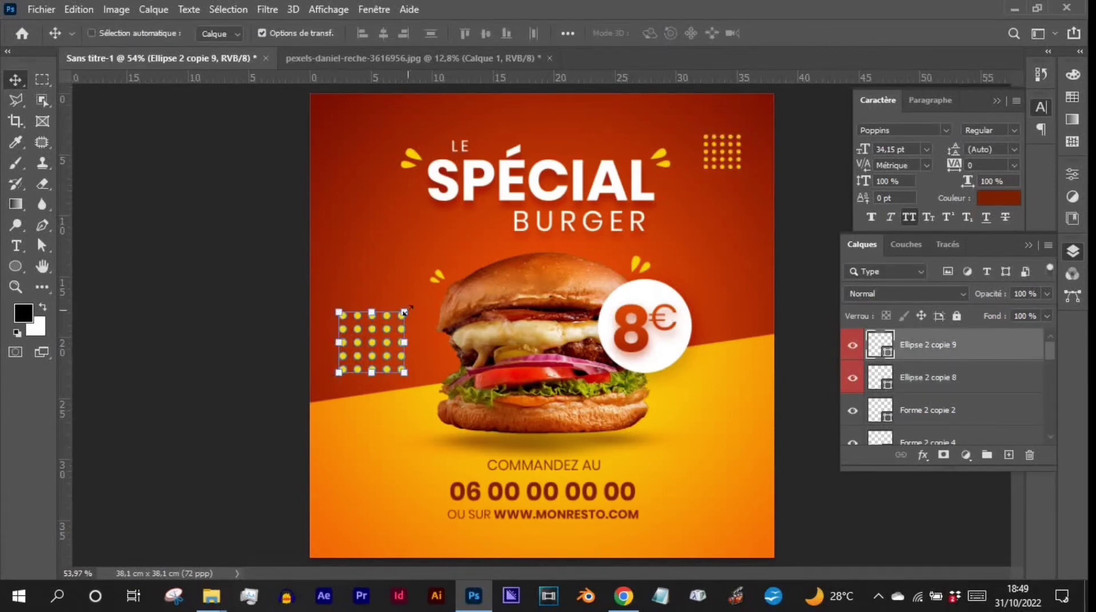
{"action": "left_click_drag", "start_coordinate": [405, 312], "coordinate": [376, 346]}
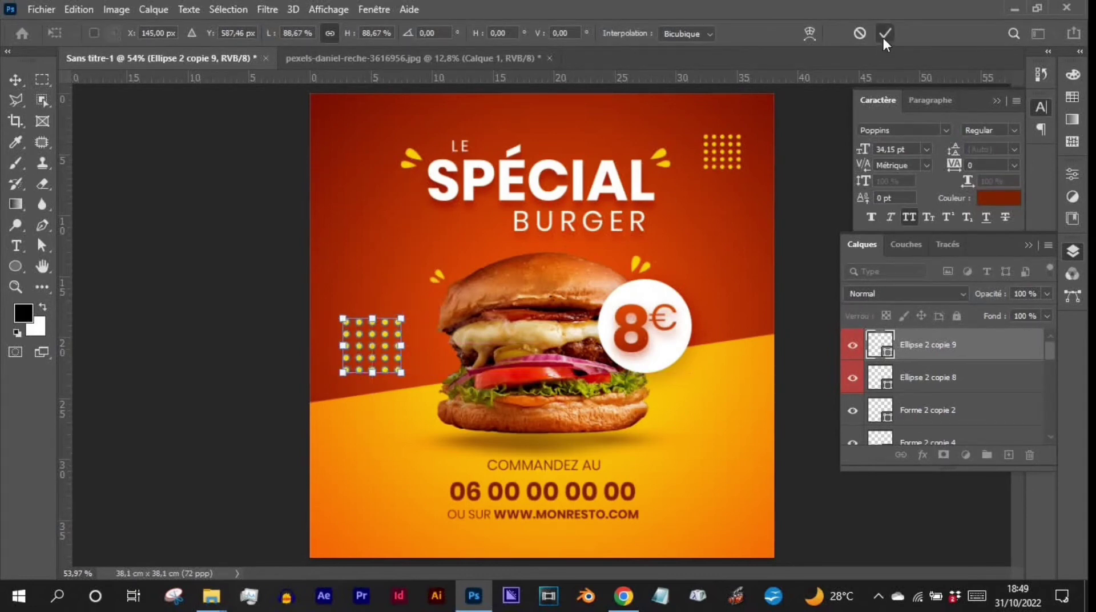
{"action": "left_click", "coordinate": [884, 33]}
Shrink the upper right dot grid a little further
{"action": "left_click", "coordinate": [936, 378]}
{"action": "left_click_drag", "start_coordinate": [741, 133], "coordinate": [736, 138]}
{"action": "left_click", "coordinate": [884, 32]}
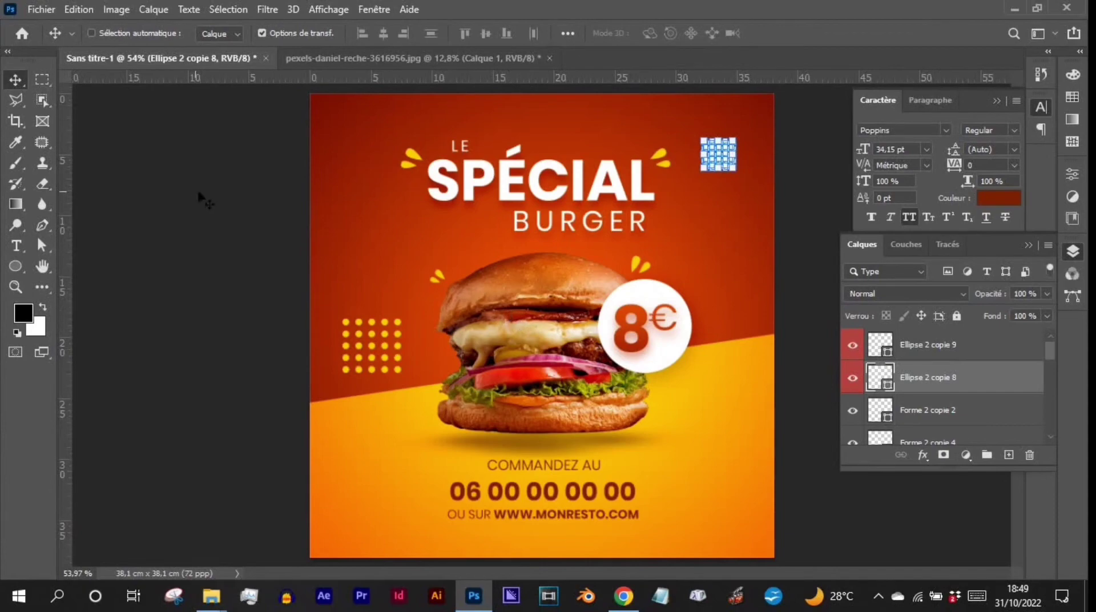
Draw a horizontal line about 5.89 cm long with a yellow 10 px stroke and no fill, below left of the word SPÉCIAL
{"action": "left_click_drag", "start_coordinate": [496, 223], "coordinate": [565, 240]}
{"action": "scroll", "coordinate": [556, 239], "scroll_direction": "up", "scroll_amount": 2}
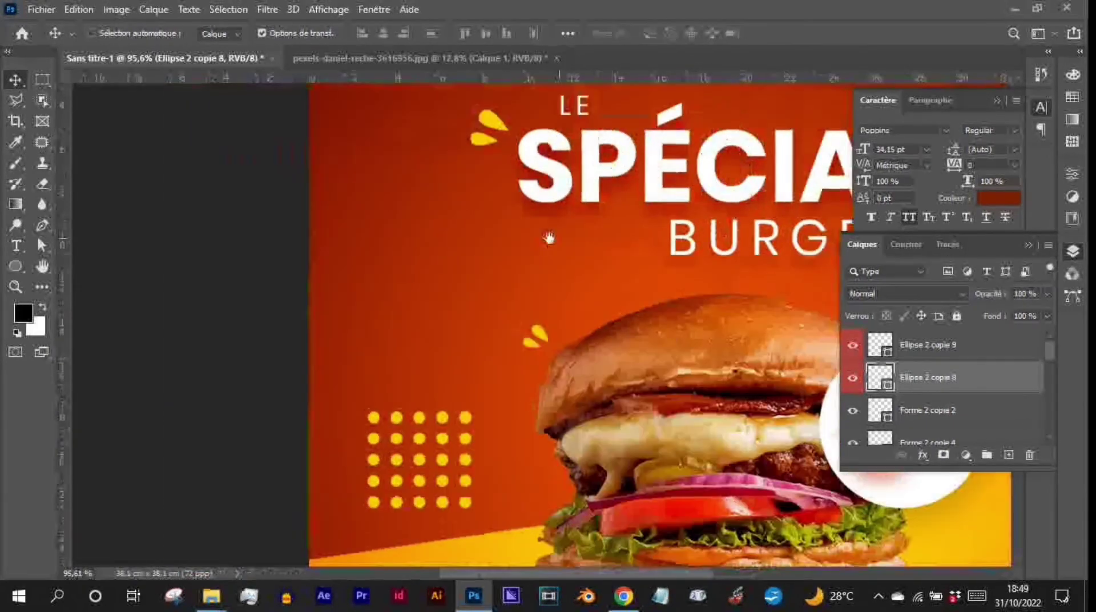
{"action": "scroll", "coordinate": [268, 234], "scroll_direction": "up", "scroll_amount": 2}
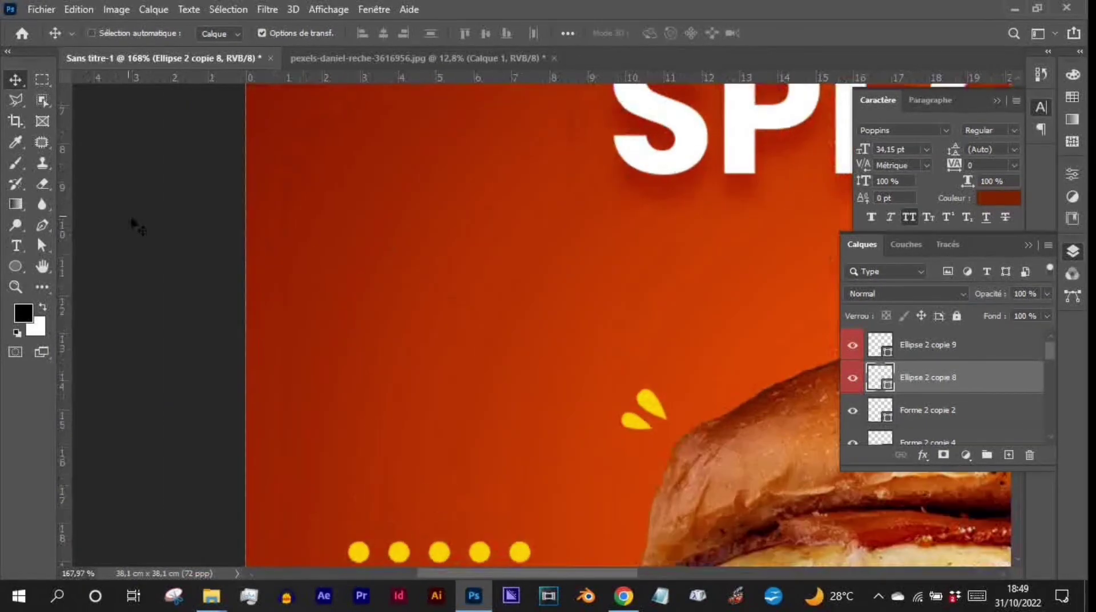
{"action": "left_click", "coordinate": [16, 266]}
{"action": "right_click", "coordinate": [19, 261]}
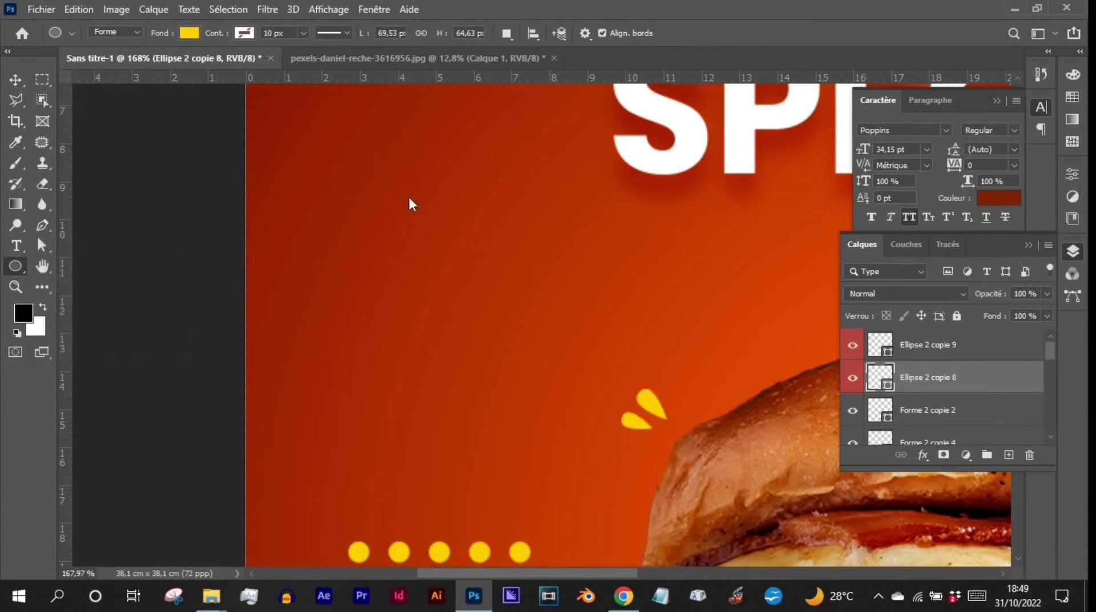
{"action": "key", "text": "shift+u"}
{"action": "left_click", "coordinate": [244, 32]}
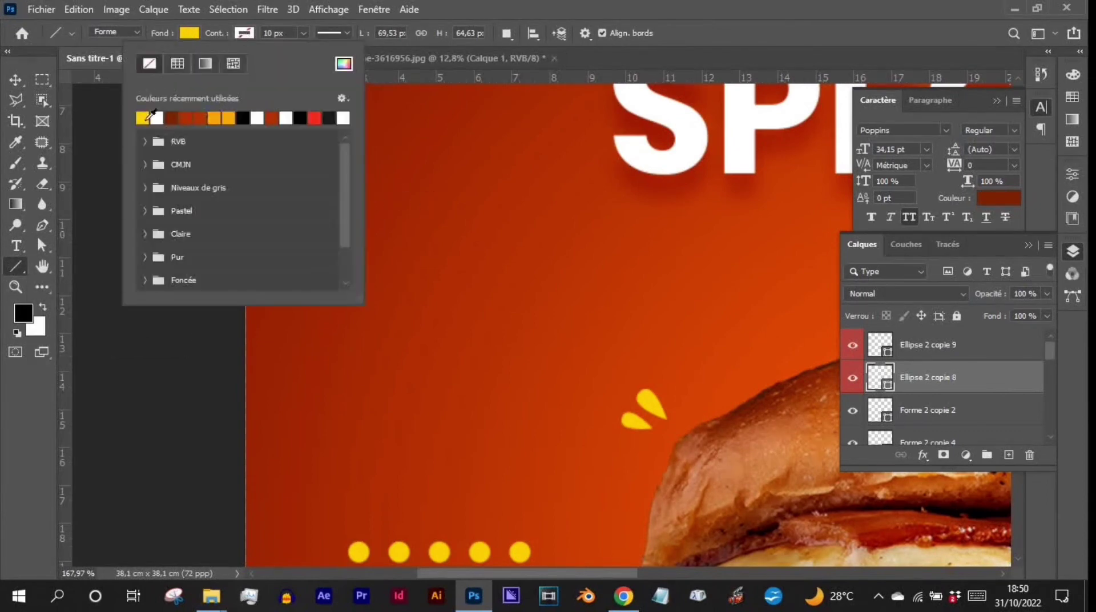
{"action": "left_click", "coordinate": [146, 119]}
{"action": "left_click", "coordinate": [189, 32]}
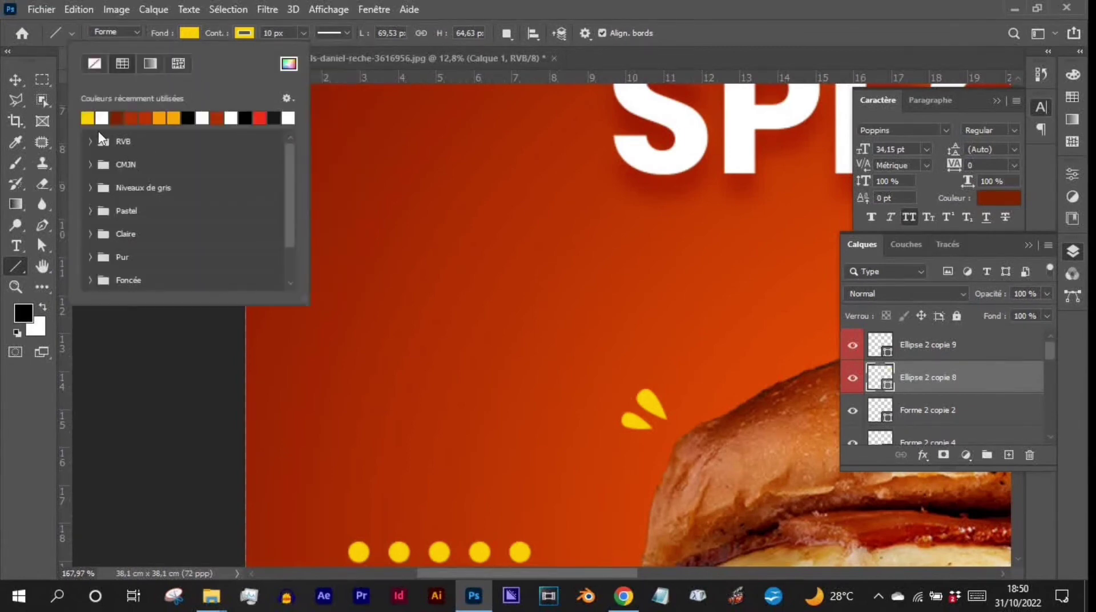
{"action": "left_click", "coordinate": [95, 63]}
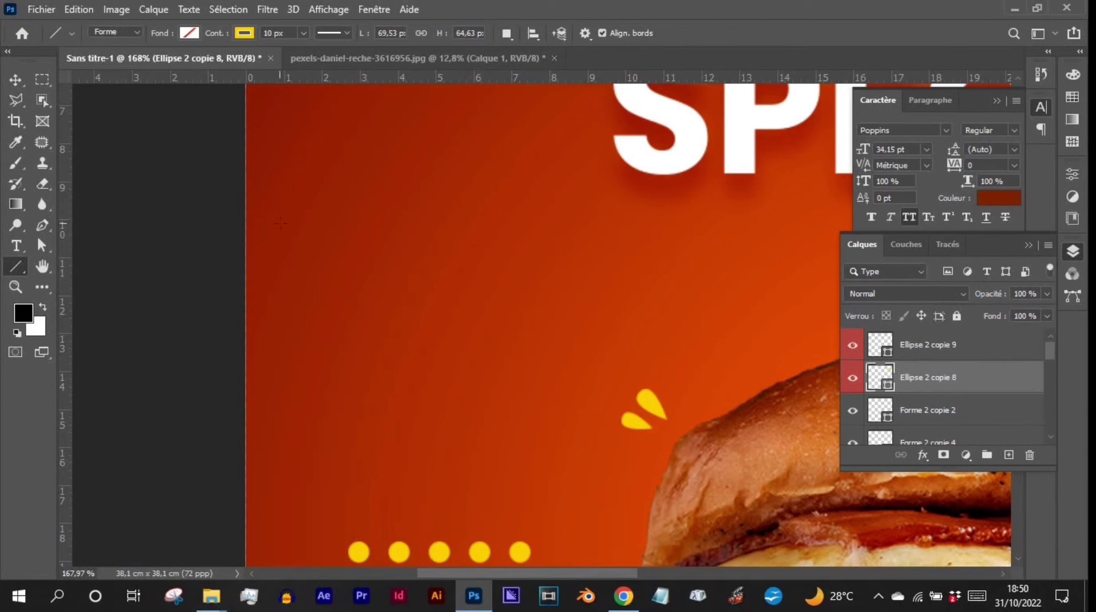
{"action": "mouse_move", "coordinate": [314, 226]}
{"action": "left_mouse_down"}
{"action": "mouse_move", "coordinate": [464, 248]}
{"action": "mouse_move", "coordinate": [539, 229]}
{"action": "left_mouse_up"}
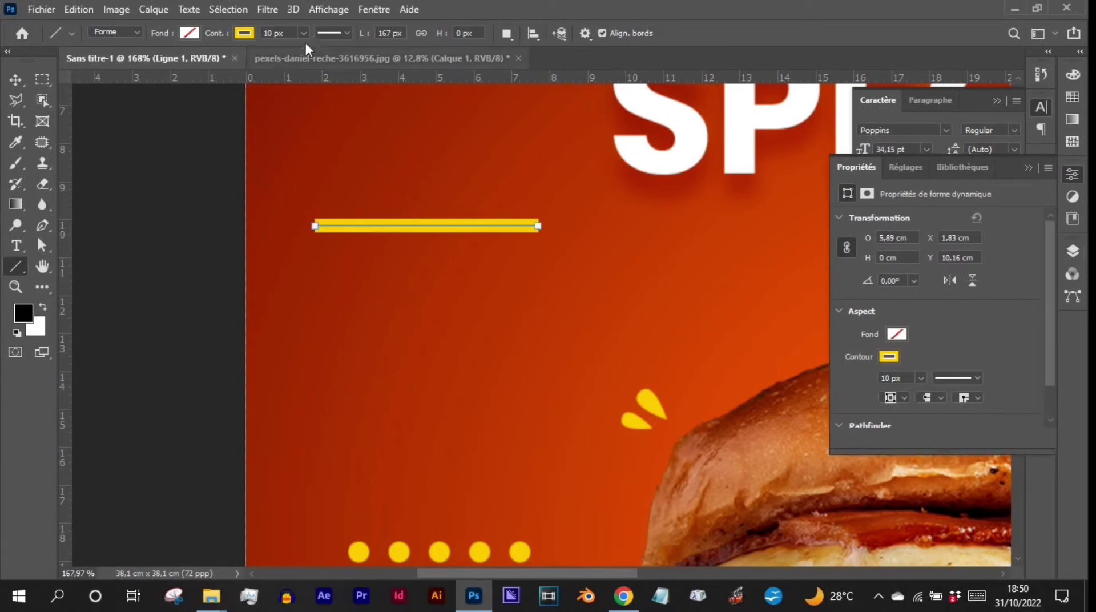
Duplicate the yellow line vertically into a stack of five evenly spaced parallel lines
{"action": "left_click", "coordinate": [16, 80]}
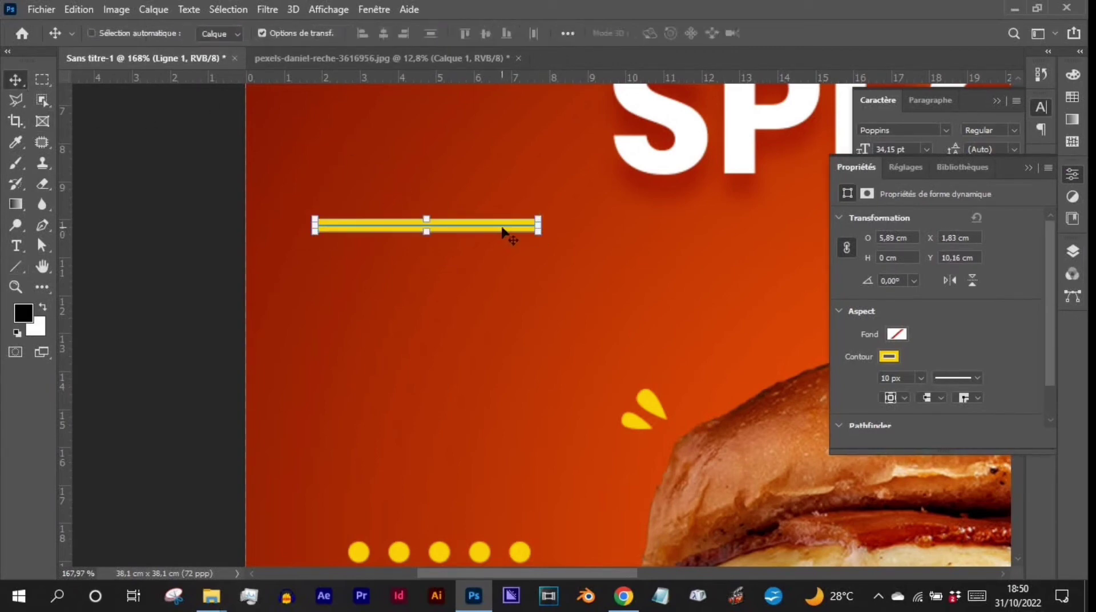
{"action": "left_click_drag", "start_coordinate": [499, 229], "coordinate": [504, 303]}
{"action": "left_click_drag", "start_coordinate": [504, 303], "coordinate": [504, 341]}
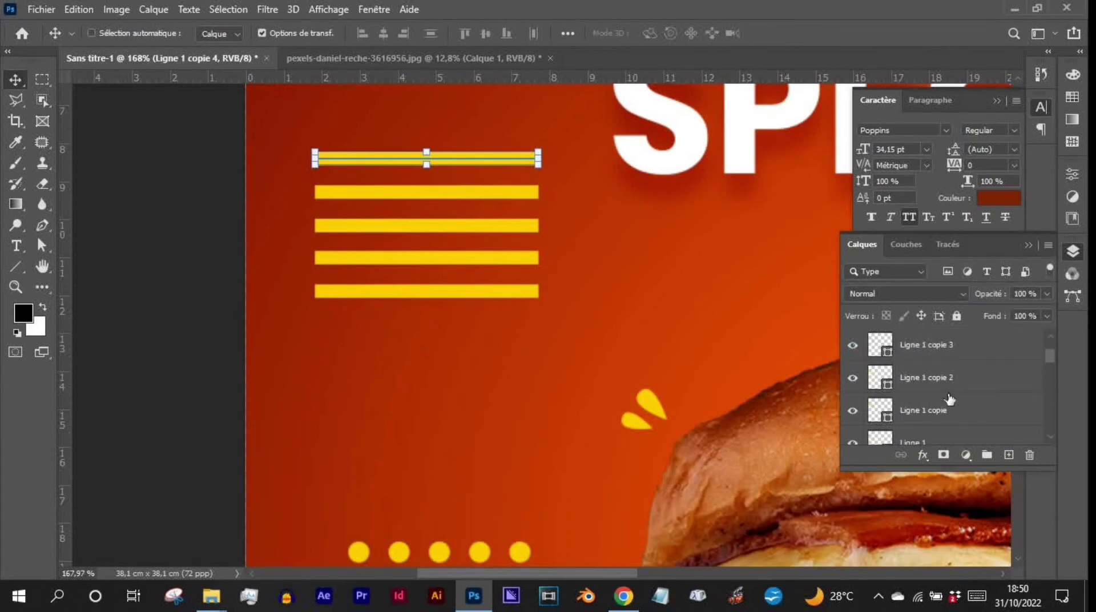
Select all five line layers and convert them into one smart object
{"action": "scroll", "coordinate": [951, 400], "scroll_direction": "down", "scroll_amount": 1}
{"action": "left_click", "coordinate": [949, 407], "text": "shift"}
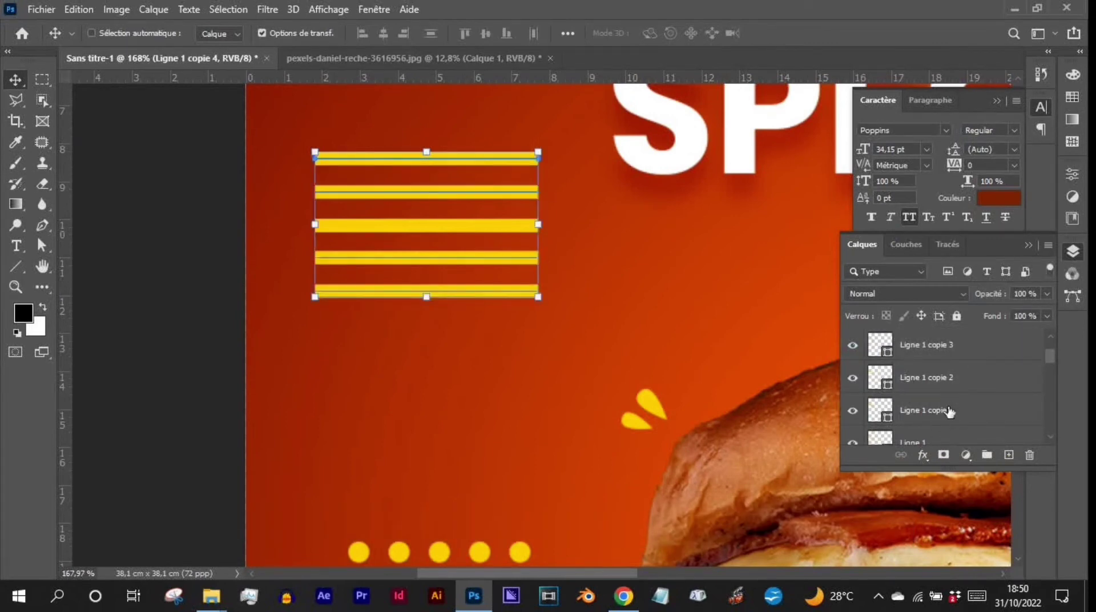
{"action": "scroll", "coordinate": [962, 397], "scroll_direction": "up", "scroll_amount": 2}
{"action": "scroll", "coordinate": [947, 379], "scroll_direction": "down", "scroll_amount": 3}
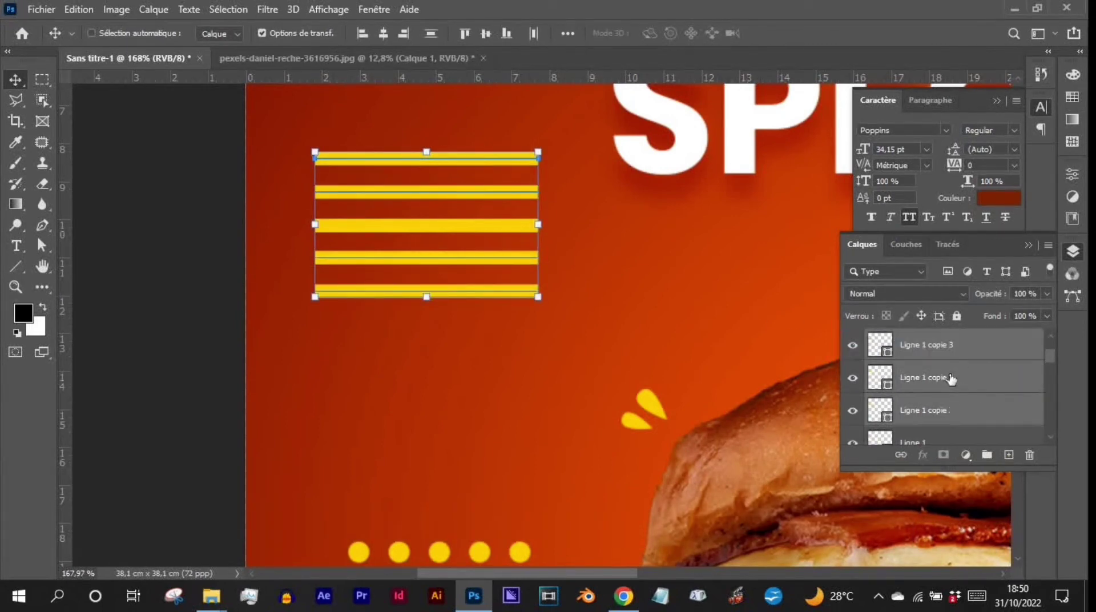
{"action": "left_click", "coordinate": [949, 418], "text": "ctrl"}
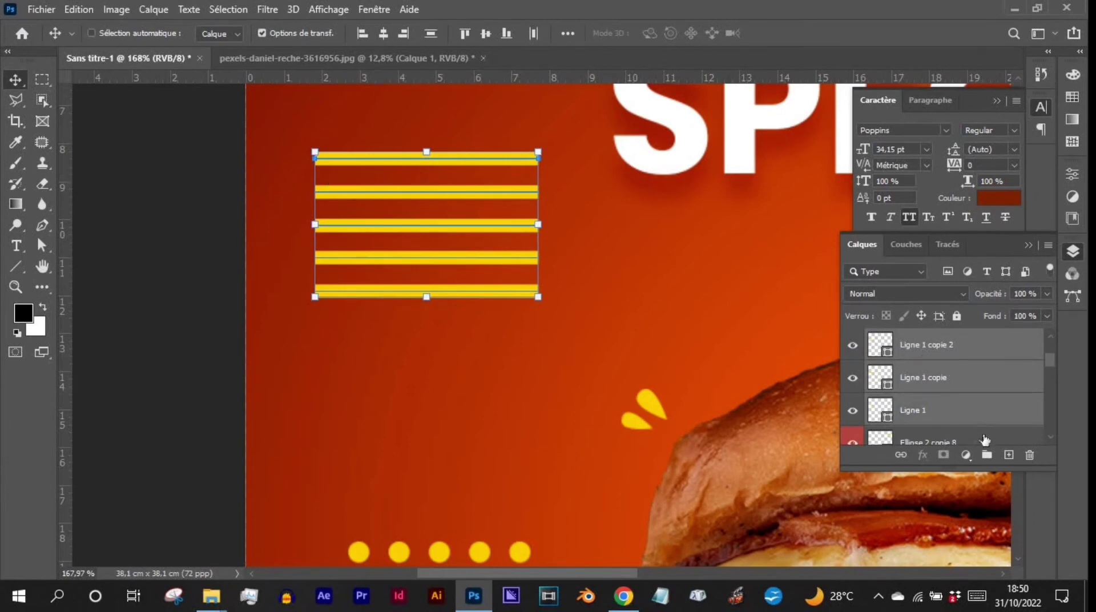
{"action": "right_click", "coordinate": [921, 385]}
{"action": "left_click", "coordinate": [874, 221]}
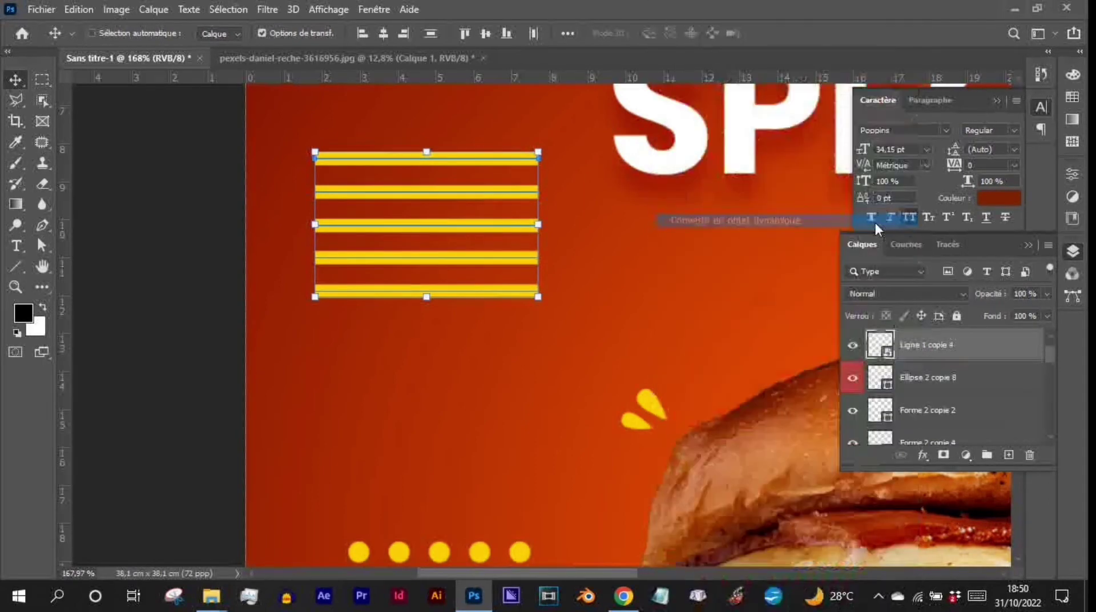
Apply the Onde (Wave) distortion filter to the lines, lowering the generators, maximum wavelength and maximum amplitude to their lowest settings
{"action": "left_click", "coordinate": [270, 9]}
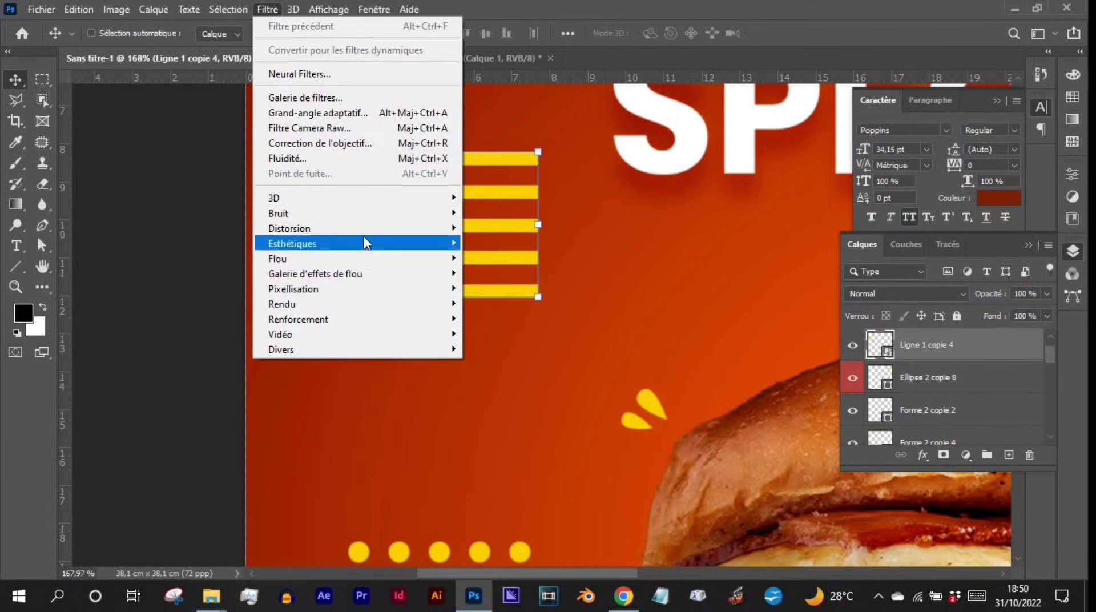
{"action": "mouse_move", "coordinate": [367, 230]}
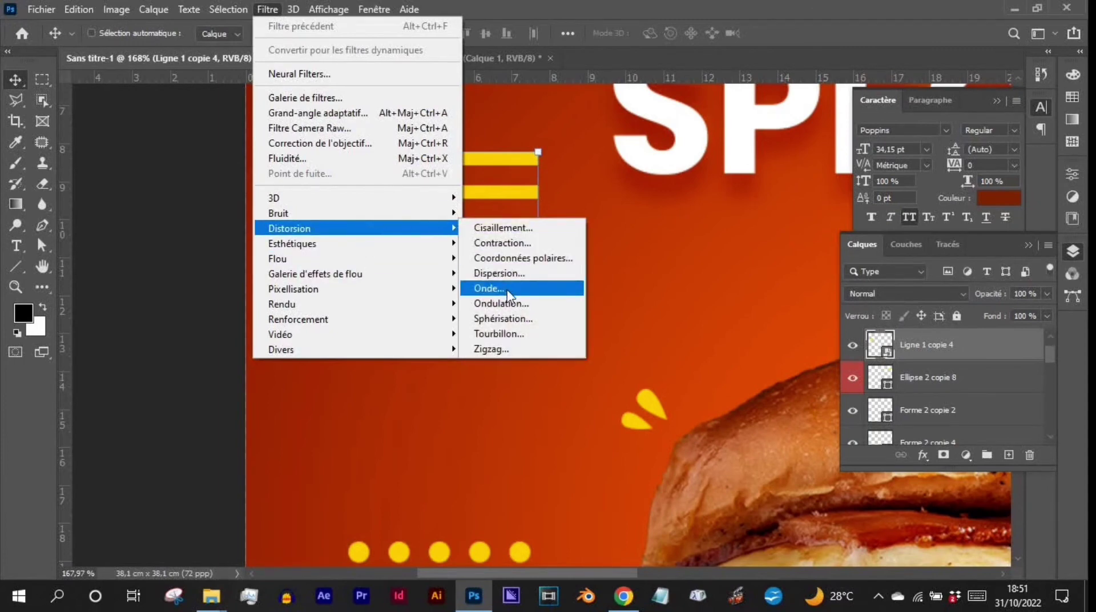
{"action": "left_click", "coordinate": [488, 289]}
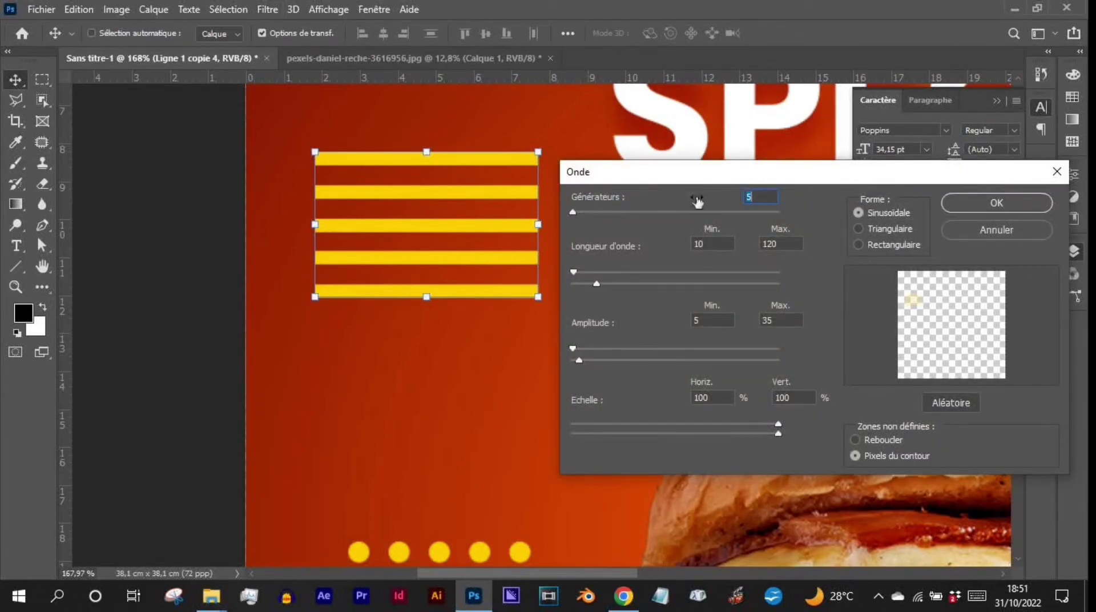
{"action": "left_click_drag", "start_coordinate": [573, 213], "coordinate": [563, 216]}
{"action": "left_click_drag", "start_coordinate": [597, 285], "coordinate": [574, 283]}
{"action": "left_click_drag", "start_coordinate": [581, 364], "coordinate": [575, 368]}
{"action": "left_click", "coordinate": [973, 208]}
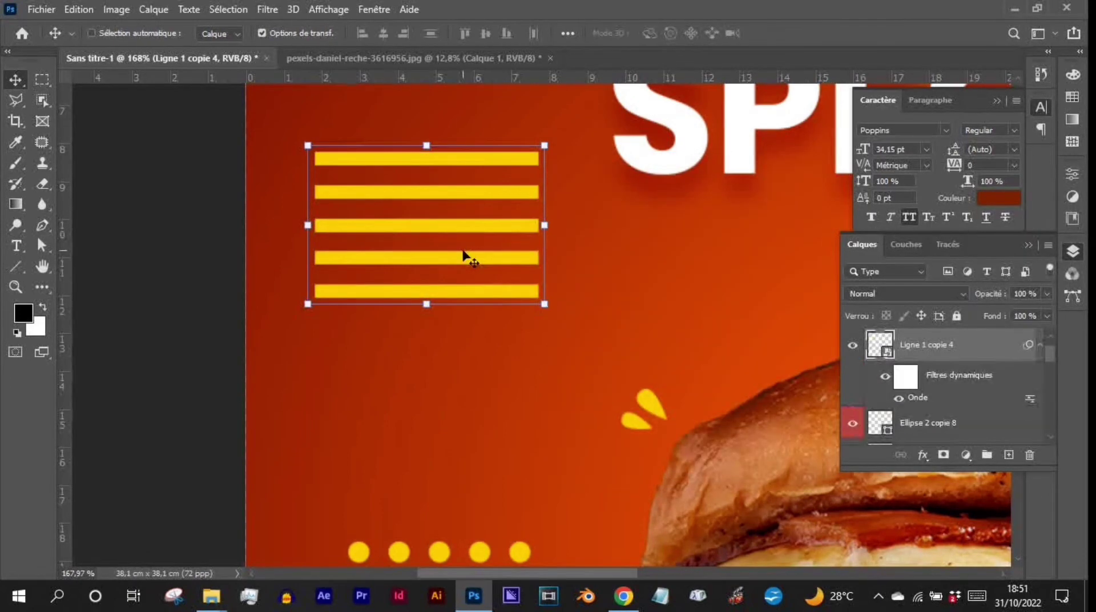
Reopen the Onde filter on the wavy lines and set the amplitude to a minimum of 3 and a maximum of 4
{"action": "scroll", "coordinate": [464, 254], "scroll_direction": "down", "scroll_amount": 6}
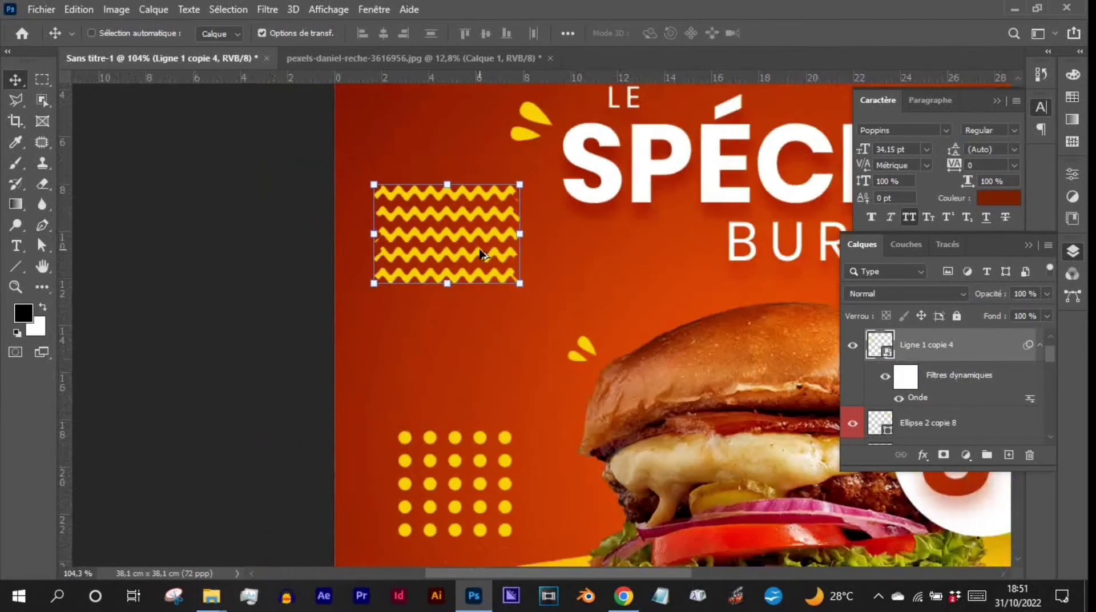
{"action": "scroll", "coordinate": [483, 254], "scroll_direction": "down", "scroll_amount": 2}
{"action": "scroll", "coordinate": [473, 249], "scroll_direction": "up", "scroll_amount": 7}
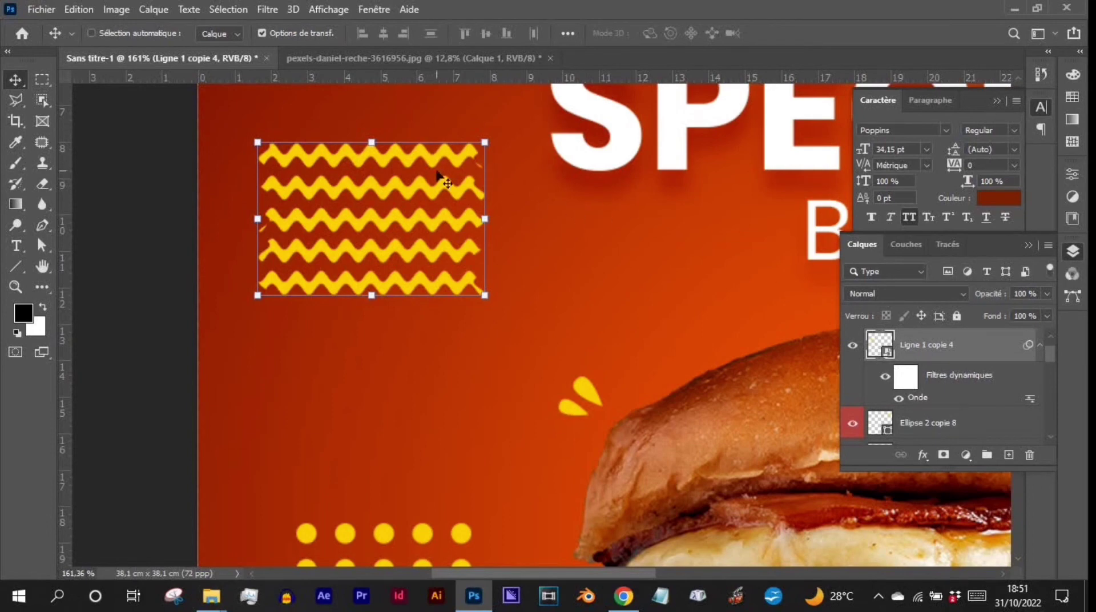
{"action": "double_click", "coordinate": [920, 398]}
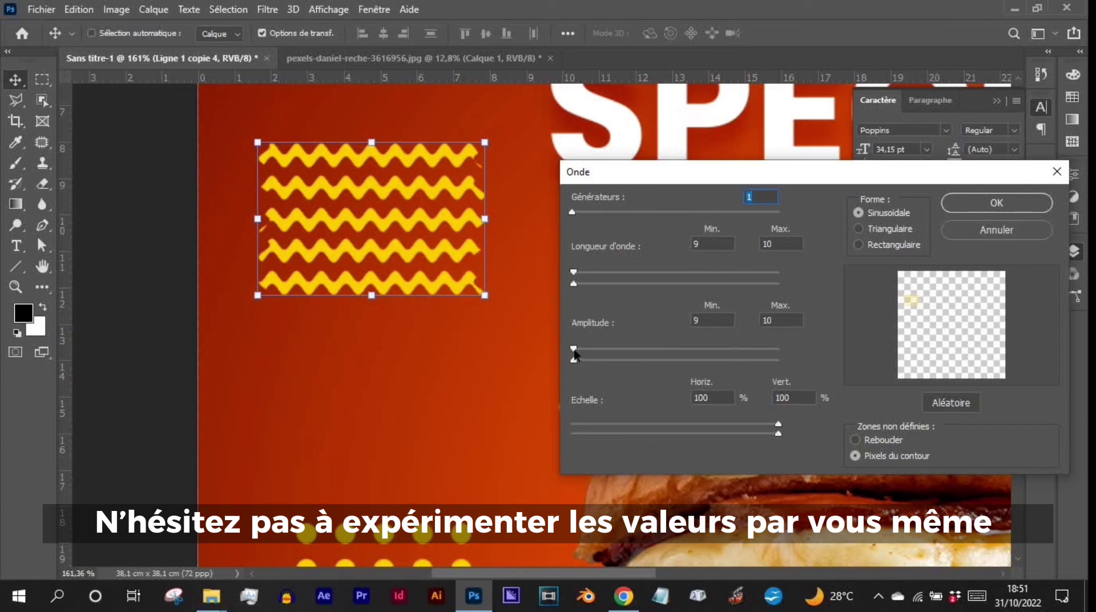
{"action": "left_click_drag", "start_coordinate": [576, 362], "coordinate": [575, 362]}
{"action": "left_click", "coordinate": [697, 320]}
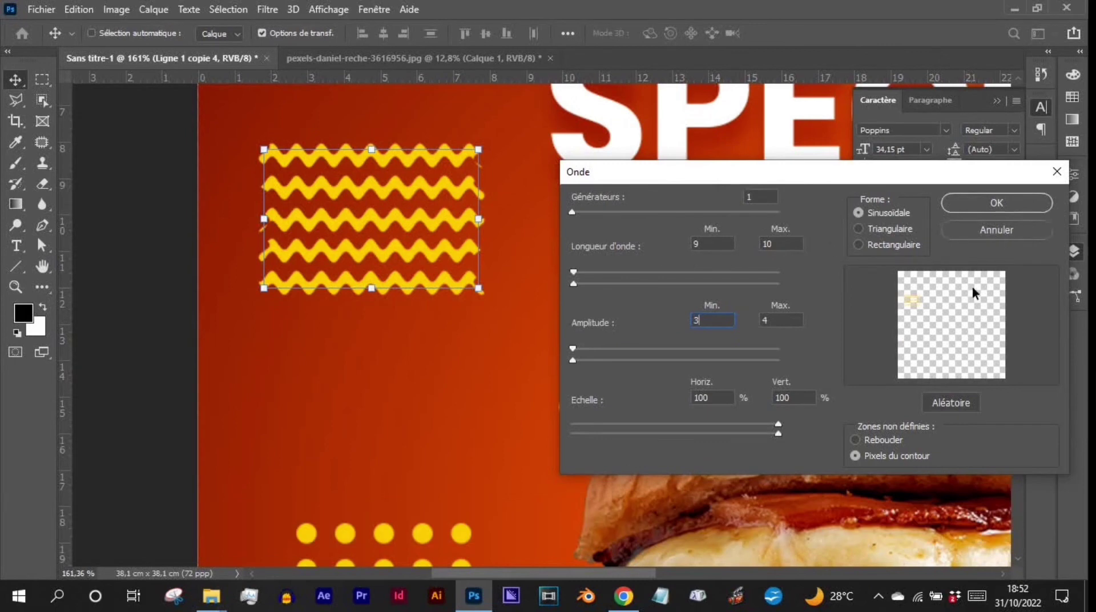
{"action": "left_click", "coordinate": [1005, 208]}
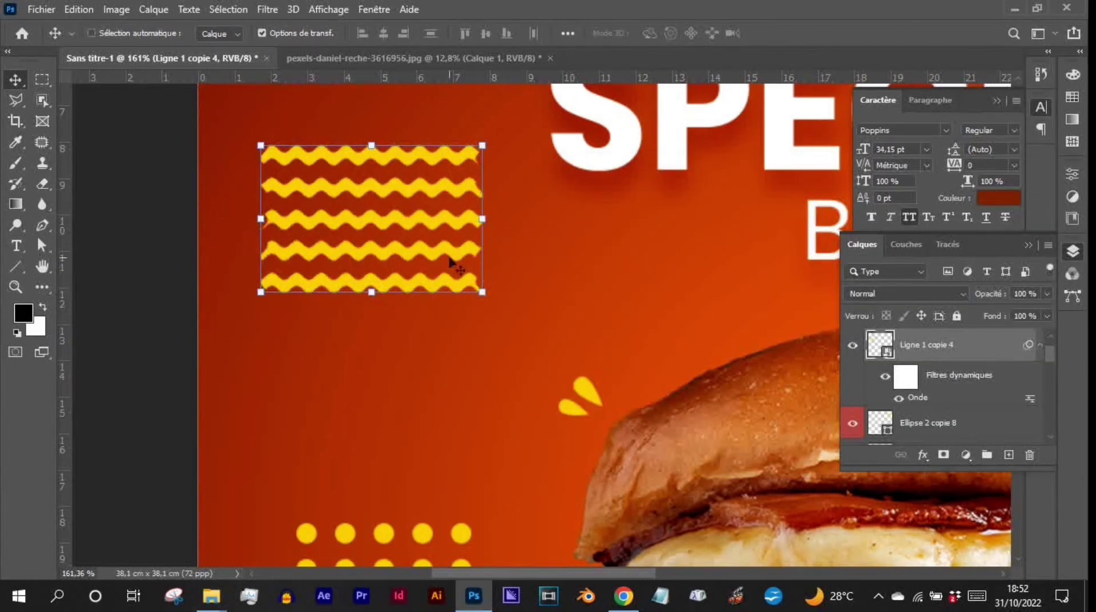
Move the wavy lines onto the yellow area right of the contact lines and scale them to about 153.71 %, overhanging the poster's edge
{"action": "scroll", "coordinate": [394, 222], "scroll_direction": "down", "scroll_amount": 3}
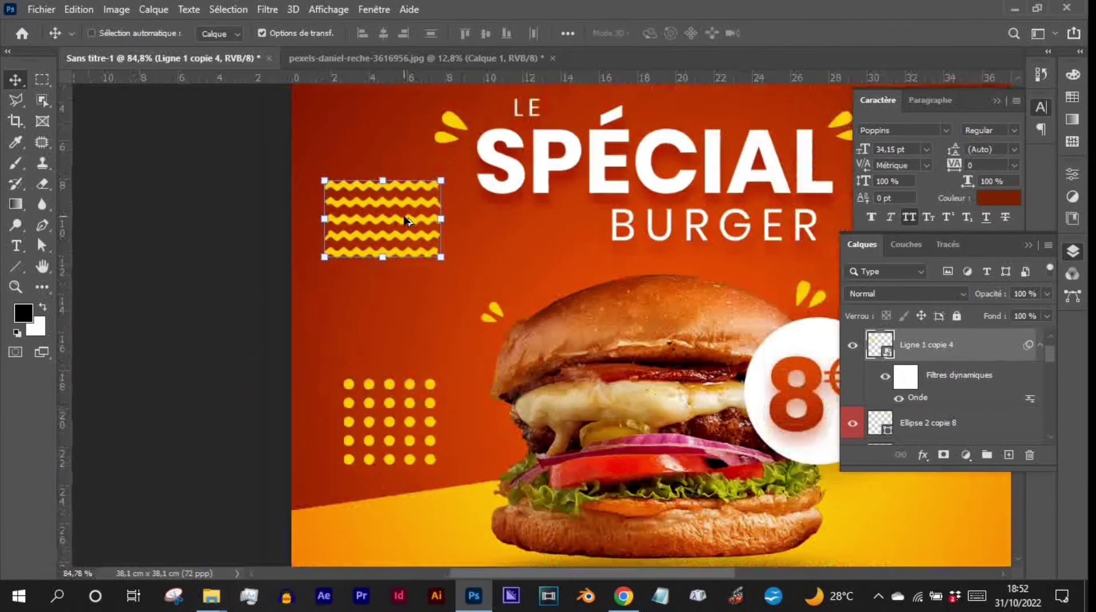
{"action": "scroll", "coordinate": [405, 221], "scroll_direction": "down", "scroll_amount": 3}
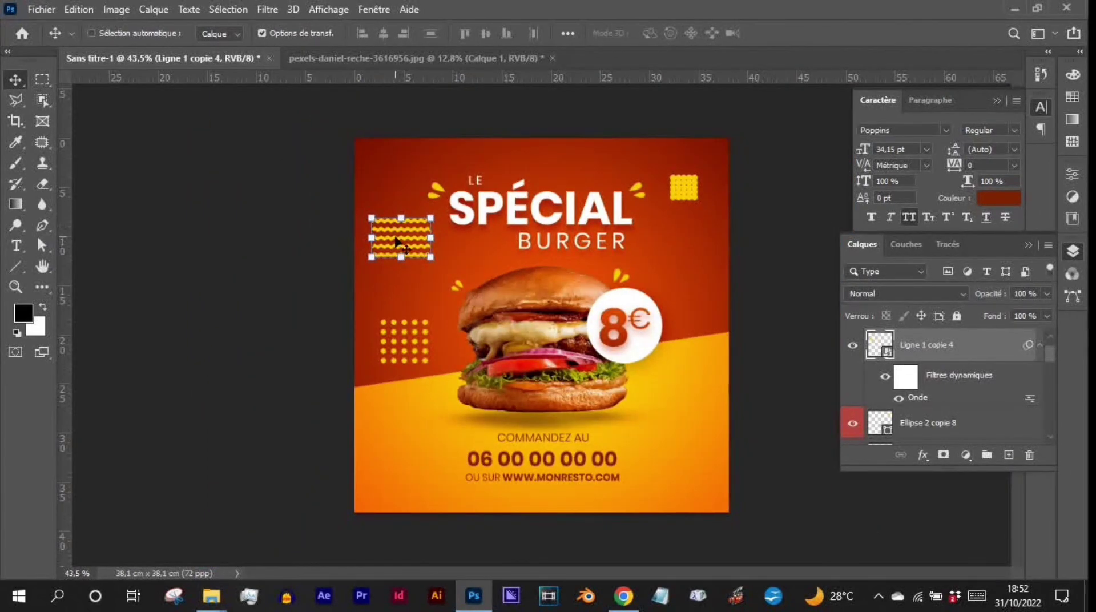
{"action": "mouse_move", "coordinate": [398, 242]}
{"action": "left_mouse_down"}
{"action": "mouse_move", "coordinate": [410, 271]}
{"action": "mouse_move", "coordinate": [403, 448]}
{"action": "mouse_move", "coordinate": [669, 425]}
{"action": "mouse_move", "coordinate": [668, 443]}
{"action": "mouse_move", "coordinate": [671, 251]}
{"action": "mouse_move", "coordinate": [479, 223]}
{"action": "mouse_move", "coordinate": [397, 143]}
{"action": "mouse_move", "coordinate": [380, 285]}
{"action": "mouse_move", "coordinate": [736, 465]}
{"action": "mouse_move", "coordinate": [657, 457]}
{"action": "mouse_move", "coordinate": [696, 446]}
{"action": "left_mouse_up"}
{"action": "left_click", "coordinate": [739, 467]}
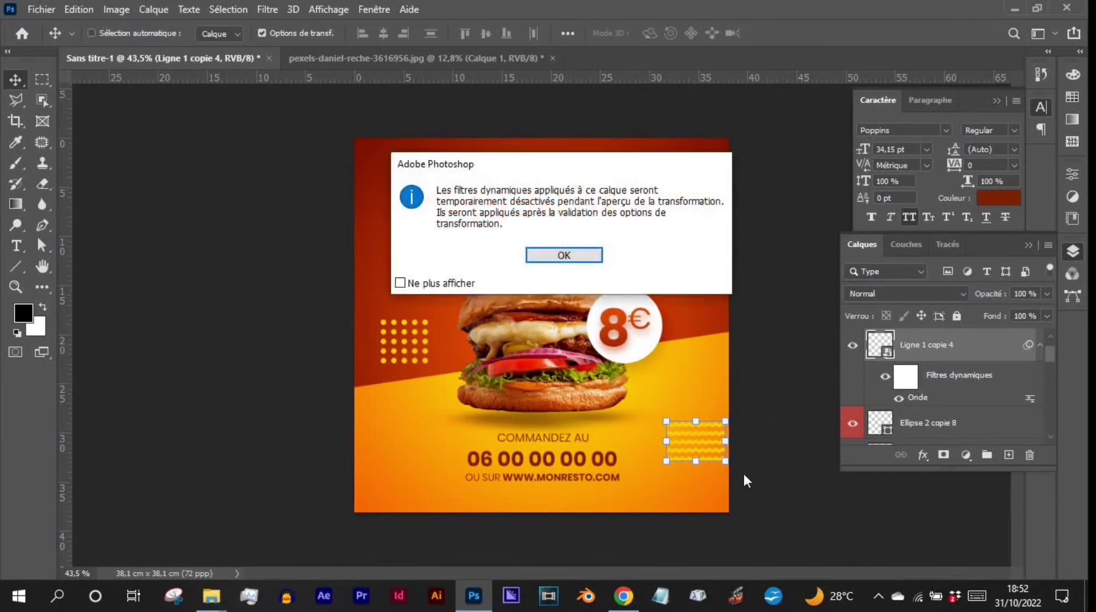
{"action": "left_click", "coordinate": [564, 254]}
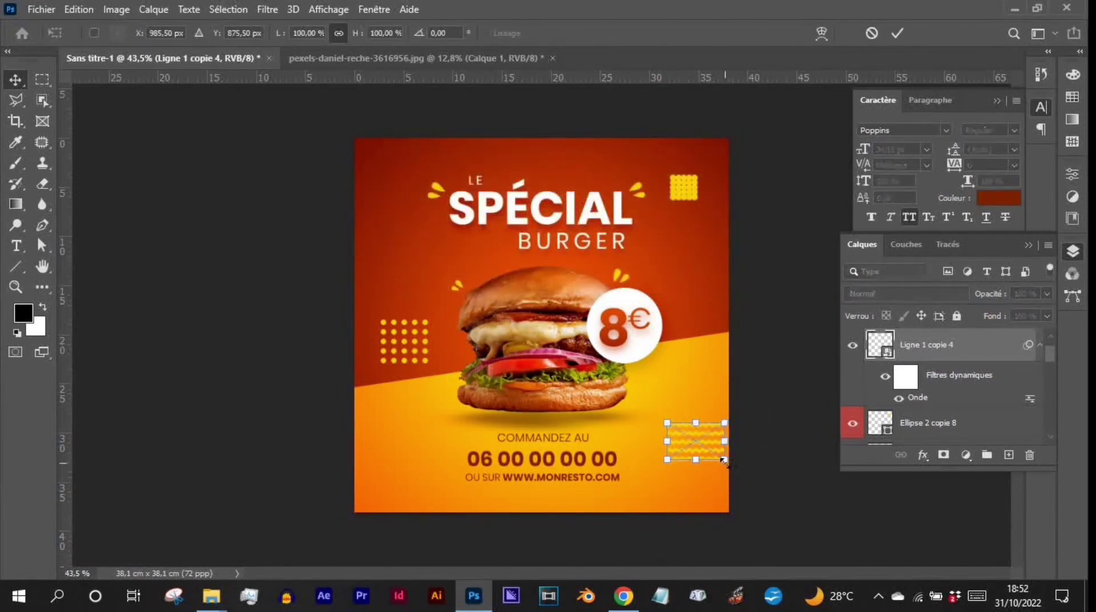
{"action": "left_click_drag", "start_coordinate": [742, 470], "coordinate": [751, 476]}
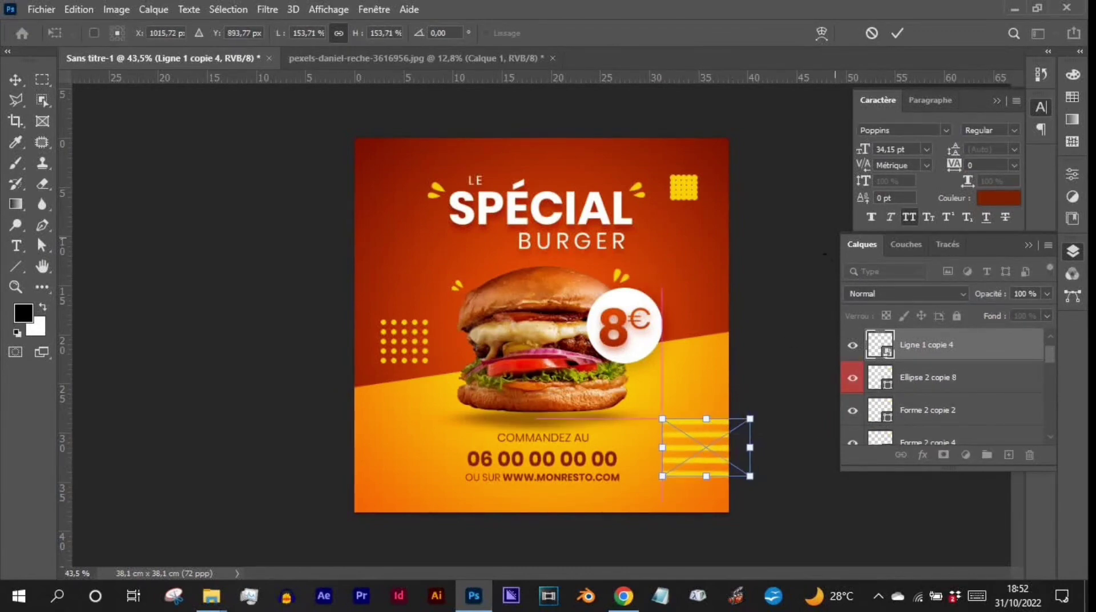
{"action": "left_click", "coordinate": [897, 33]}
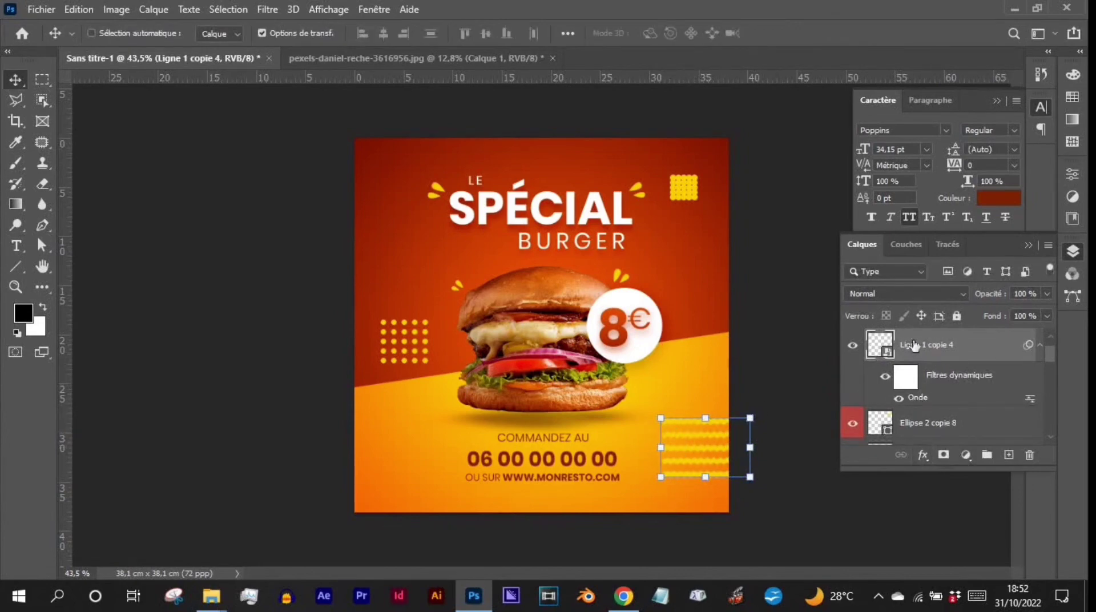
Add a colour overlay to the wavy lines using the dark red a82a00 sampled from the background, and raise its opacity to the maximum
{"action": "left_click", "coordinate": [923, 457]}
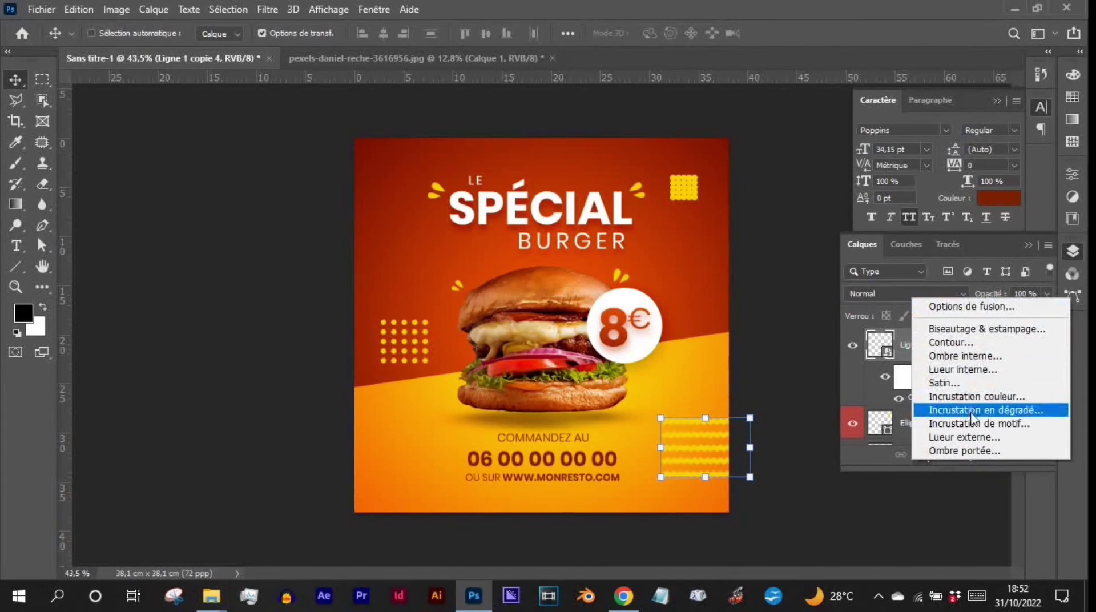
{"action": "left_click", "coordinate": [990, 399]}
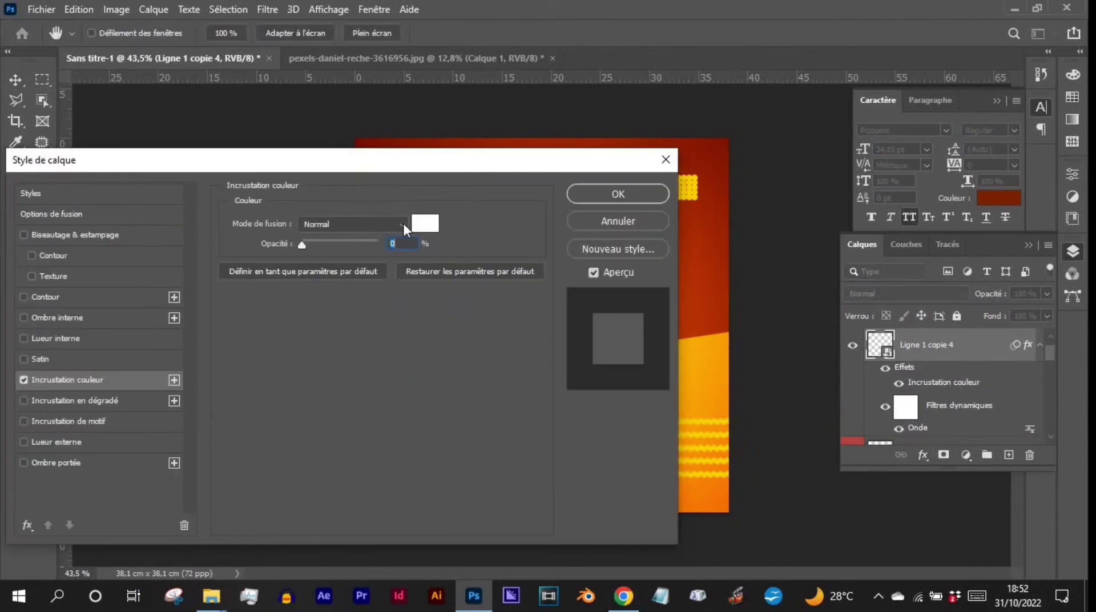
{"action": "left_click", "coordinate": [437, 223]}
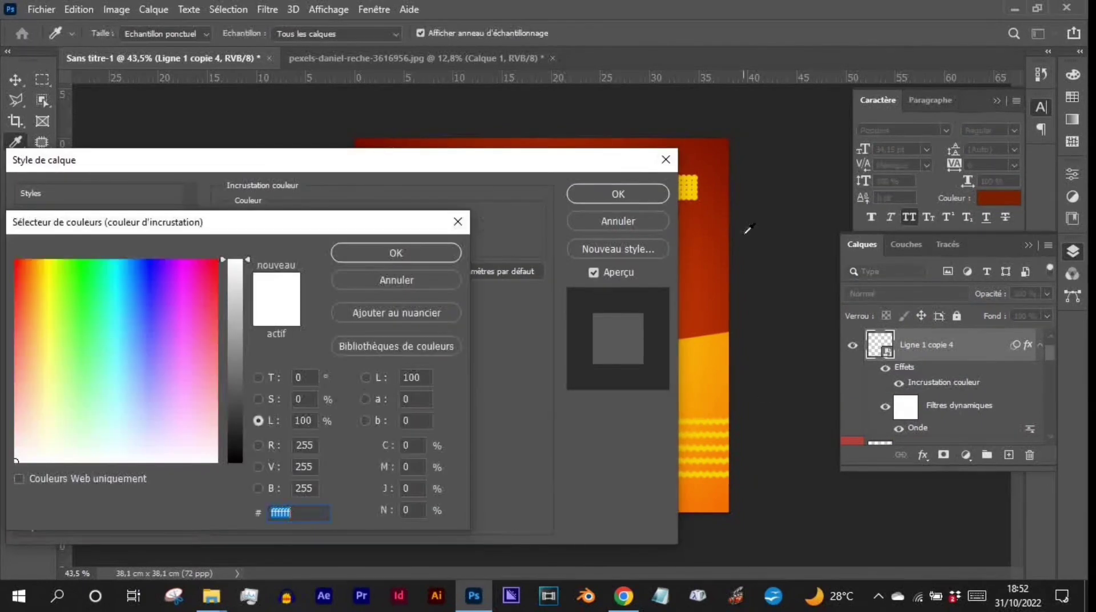
{"action": "left_click", "coordinate": [708, 245]}
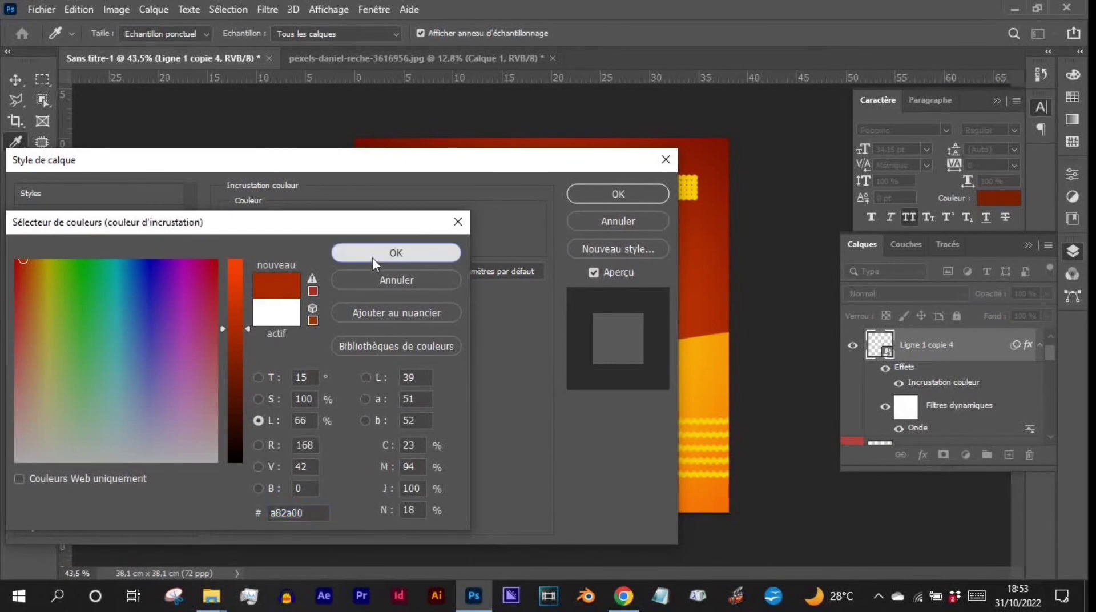
{"action": "left_click", "coordinate": [372, 258]}
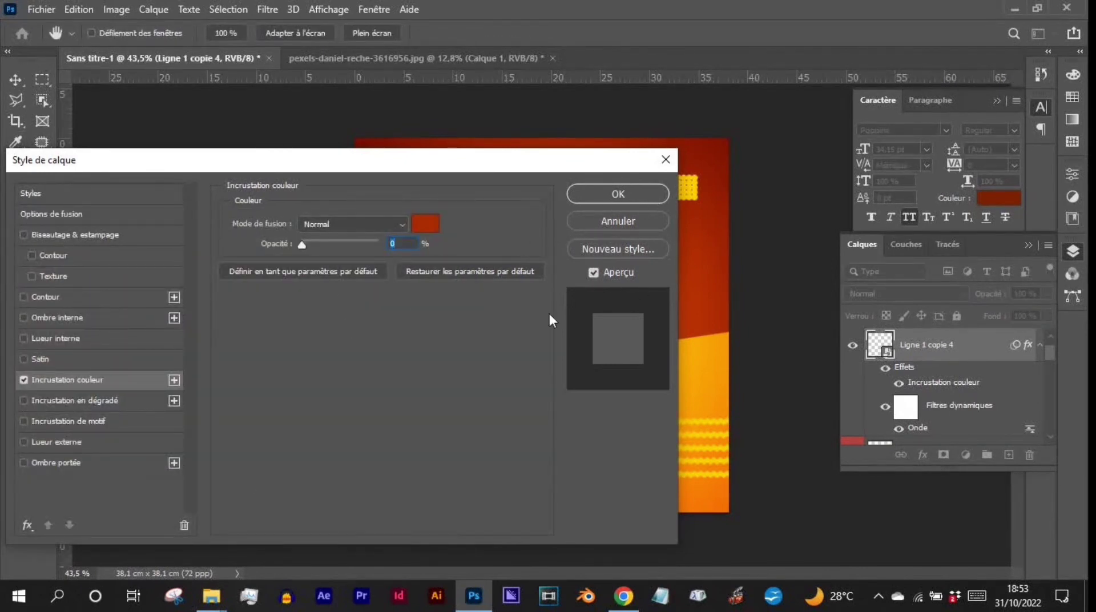
{"action": "left_click_drag", "start_coordinate": [399, 160], "coordinate": [471, 149]}
{"action": "left_click_drag", "start_coordinate": [388, 234], "coordinate": [515, 213]}
{"action": "left_click_drag", "start_coordinate": [499, 153], "coordinate": [160, 175]}
{"action": "left_click", "coordinate": [371, 204]}
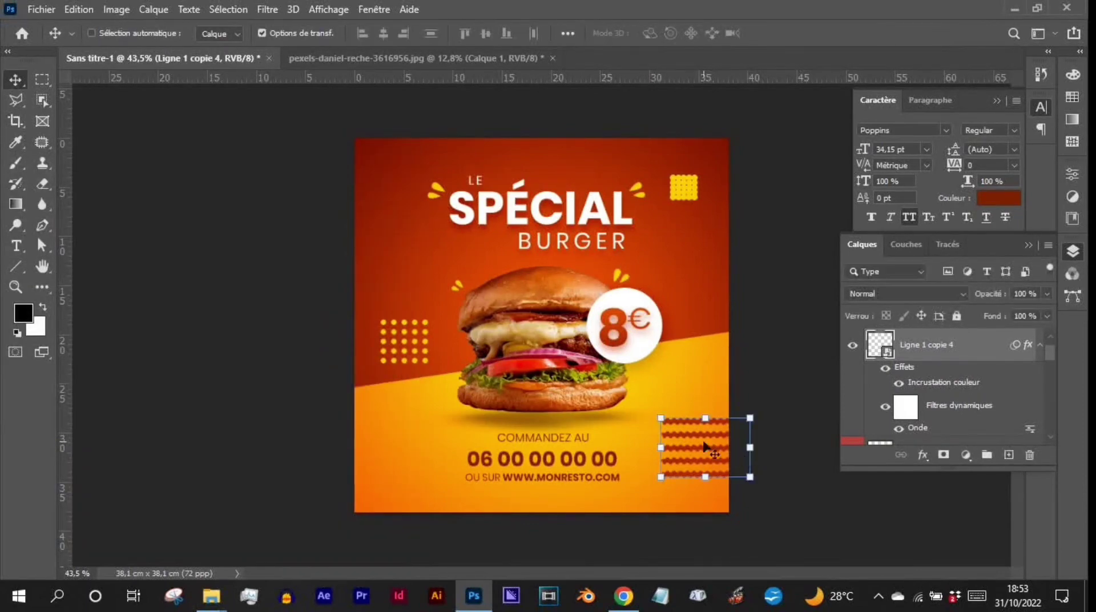
Scale the red wavy lines down to about 123.33 % and reposition them so they run off the poster's right edge
{"action": "left_click_drag", "start_coordinate": [705, 439], "coordinate": [695, 436]}
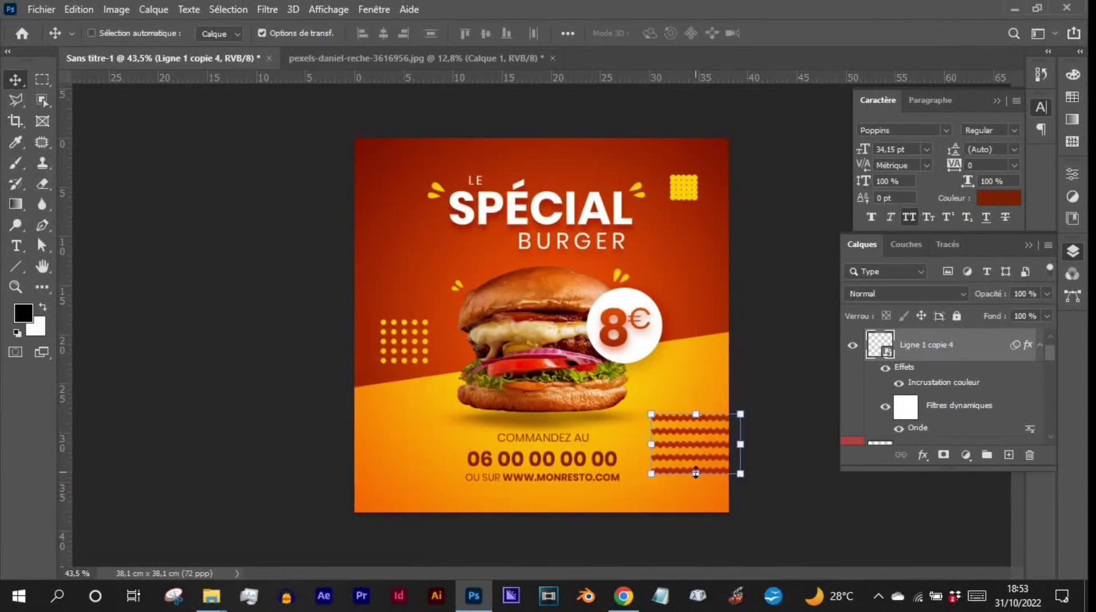
{"action": "left_click", "coordinate": [650, 473]}
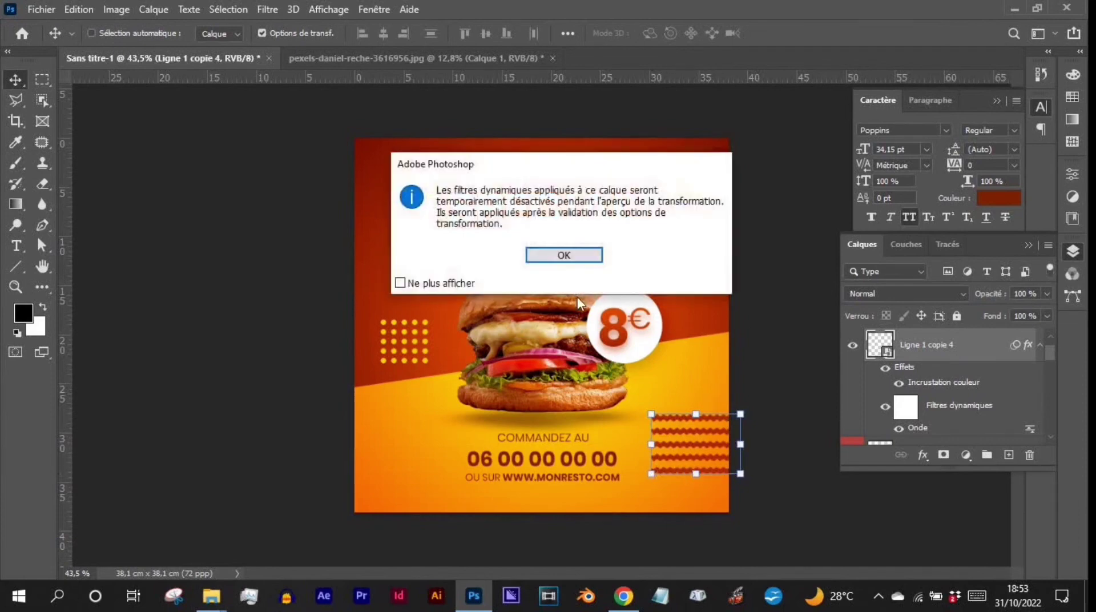
{"action": "left_click", "coordinate": [563, 255]}
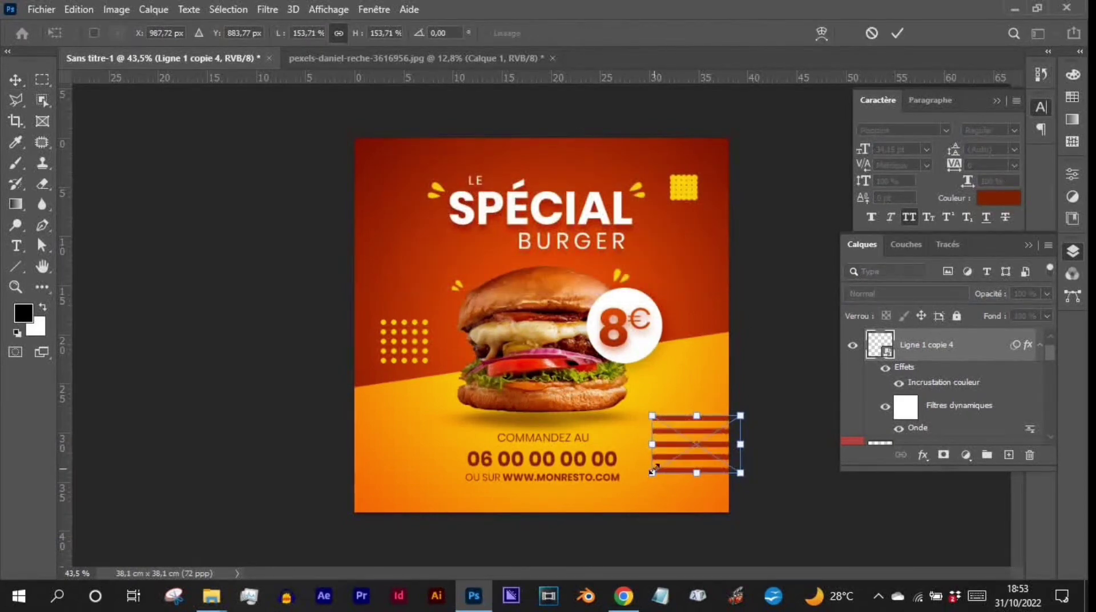
{"action": "left_click_drag", "start_coordinate": [652, 473], "coordinate": [662, 463]}
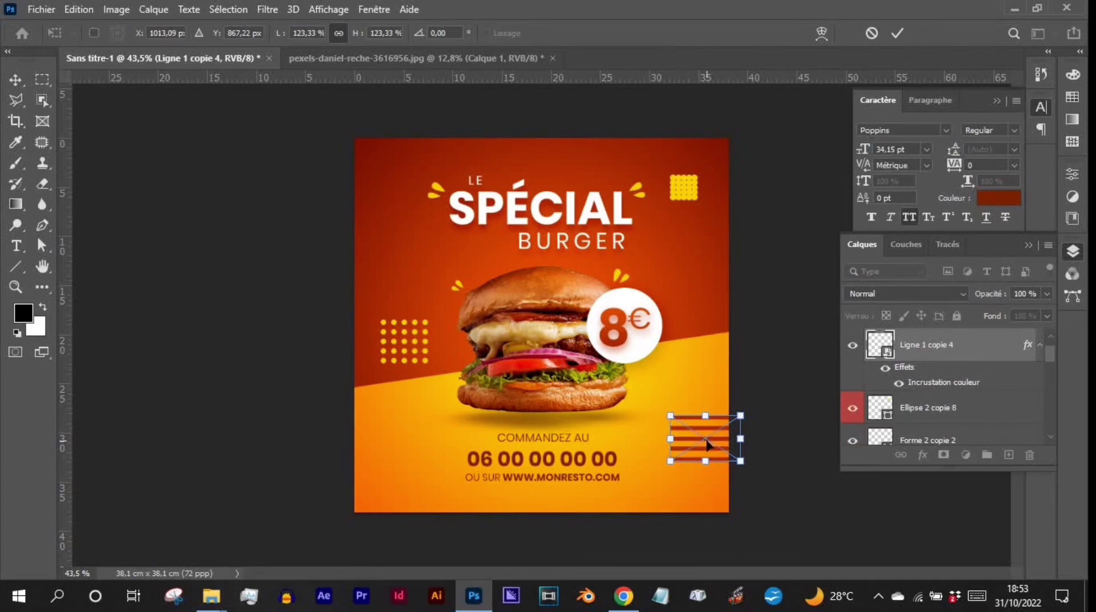
{"action": "left_click", "coordinate": [897, 34]}
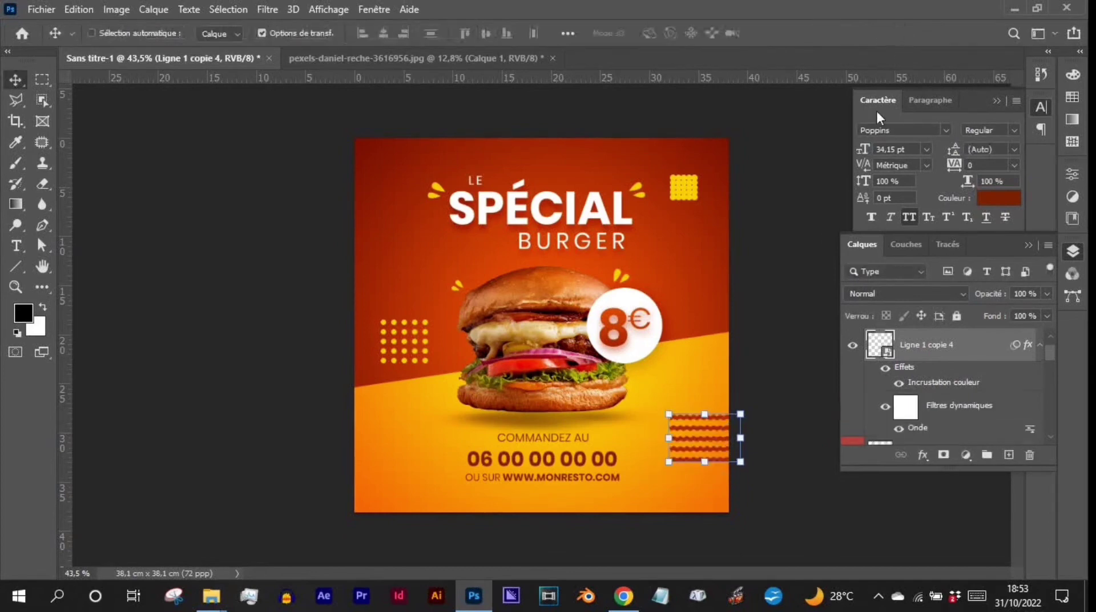
{"action": "mouse_move", "coordinate": [701, 443]}
{"action": "left_mouse_down"}
{"action": "mouse_move", "coordinate": [698, 460]}
{"action": "mouse_move", "coordinate": [707, 440]}
{"action": "left_mouse_up"}
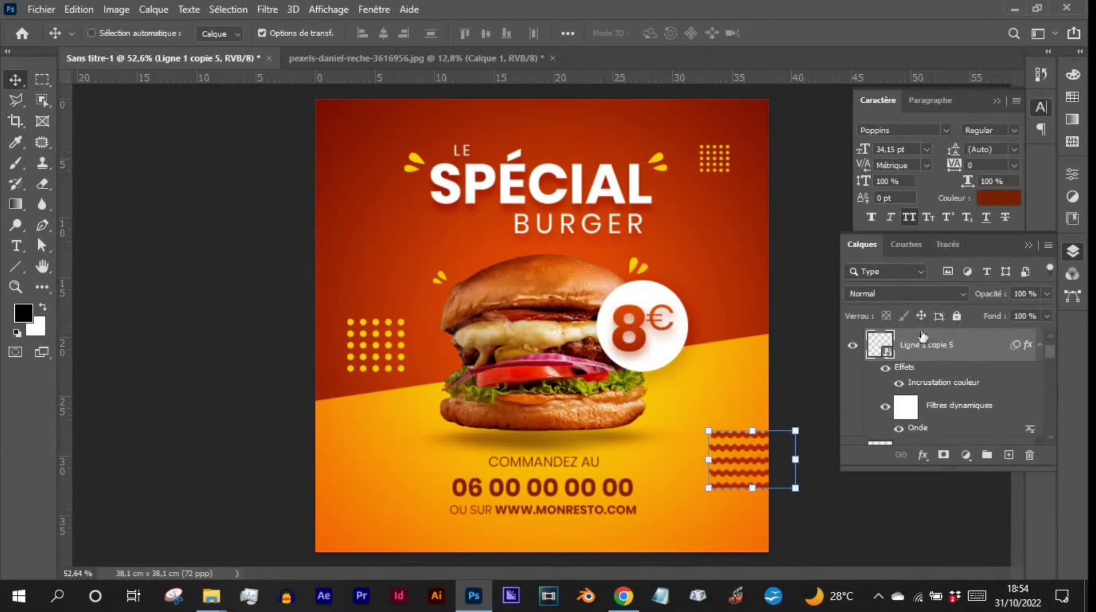
Place a smaller duplicate of the red wavy lines at the poster's bottom edge, below the large dot grid
{"action": "mouse_move", "coordinate": [755, 460]}
{"action": "left_mouse_down"}
{"action": "mouse_move", "coordinate": [402, 488]}
{"action": "mouse_move", "coordinate": [335, 544]}
{"action": "mouse_move", "coordinate": [318, 533]}
{"action": "mouse_move", "coordinate": [318, 502]}
{"action": "mouse_move", "coordinate": [335, 559]}
{"action": "left_mouse_up"}
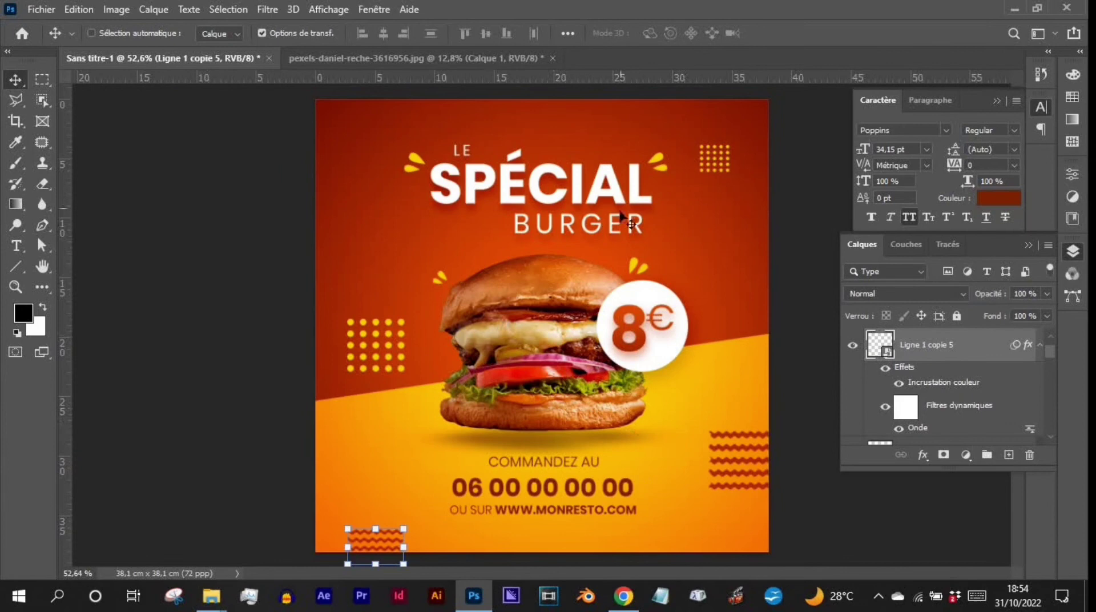
Duplicate the small yellow dot grid in the poster's upper right corner and place the copy just left of the word SPÉCIAL
{"action": "left_click", "coordinate": [720, 169], "text": "ctrl"}
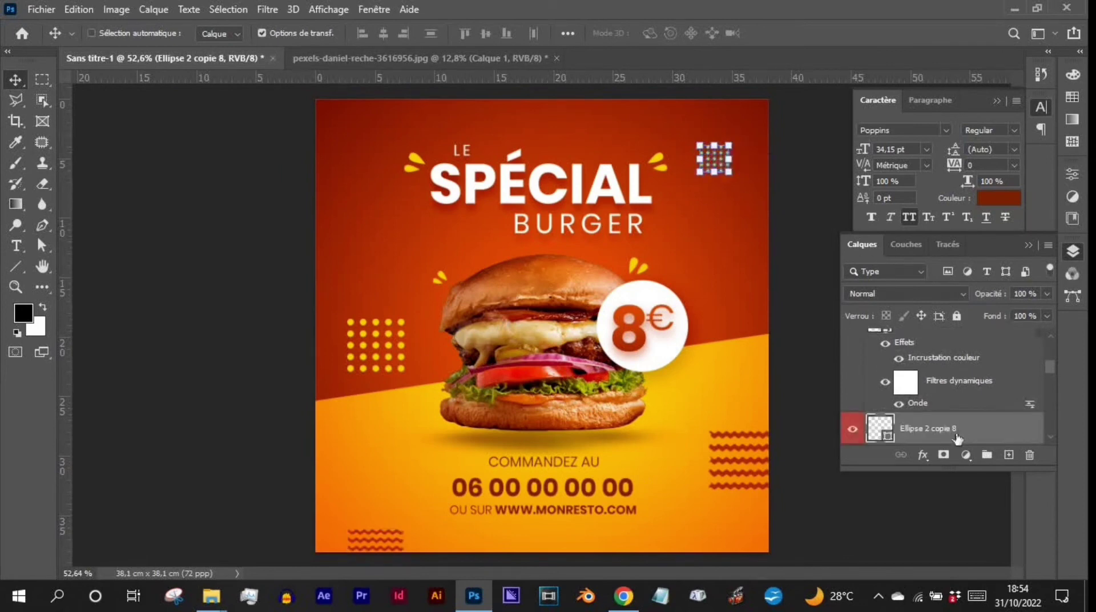
{"action": "left_click_drag", "start_coordinate": [939, 430], "coordinate": [1008, 455]}
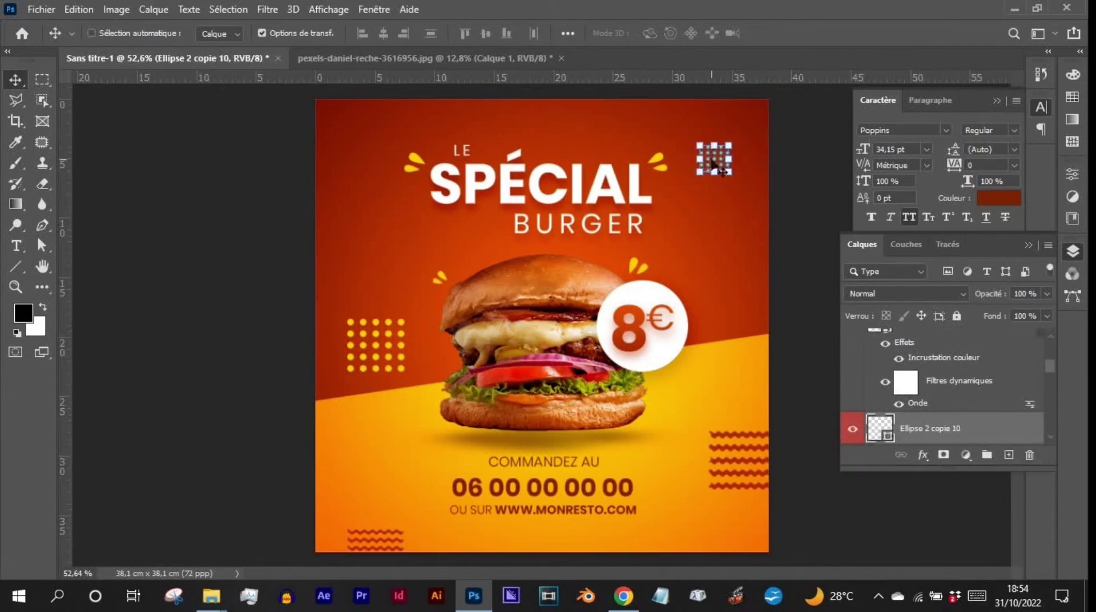
{"action": "left_click_drag", "start_coordinate": [721, 167], "coordinate": [381, 217]}
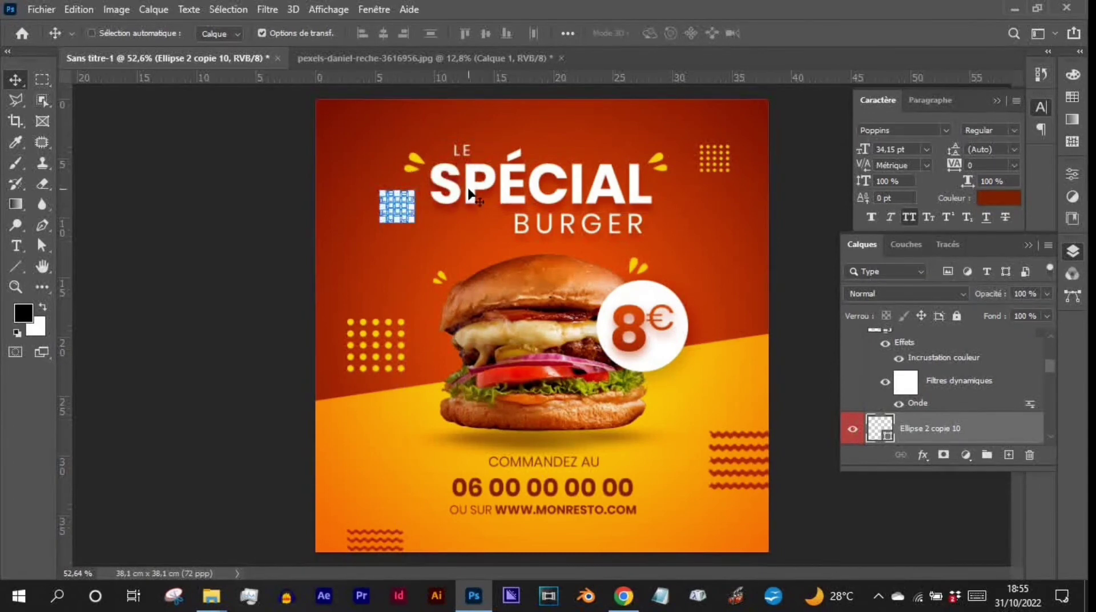